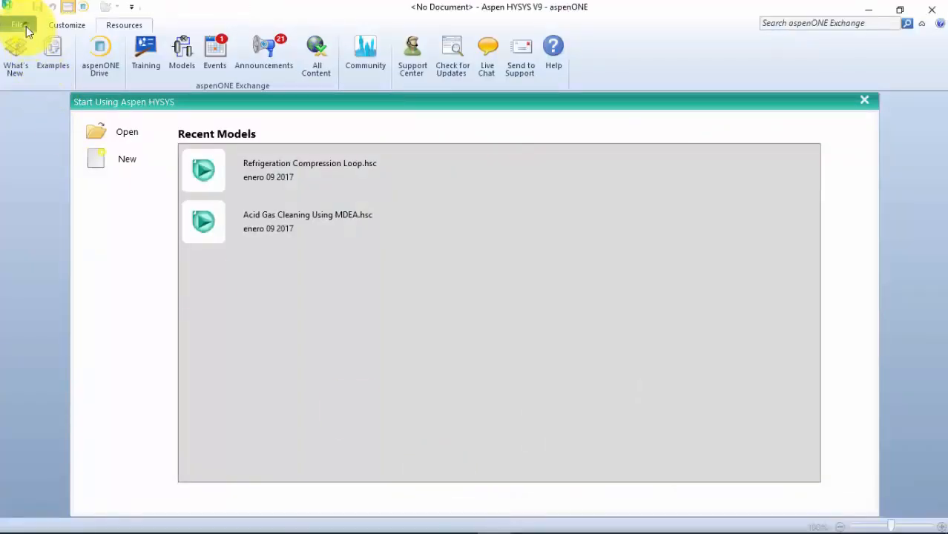
Create a new blank simulation case.
{"action": "left_click", "coordinate": [20, 25]}
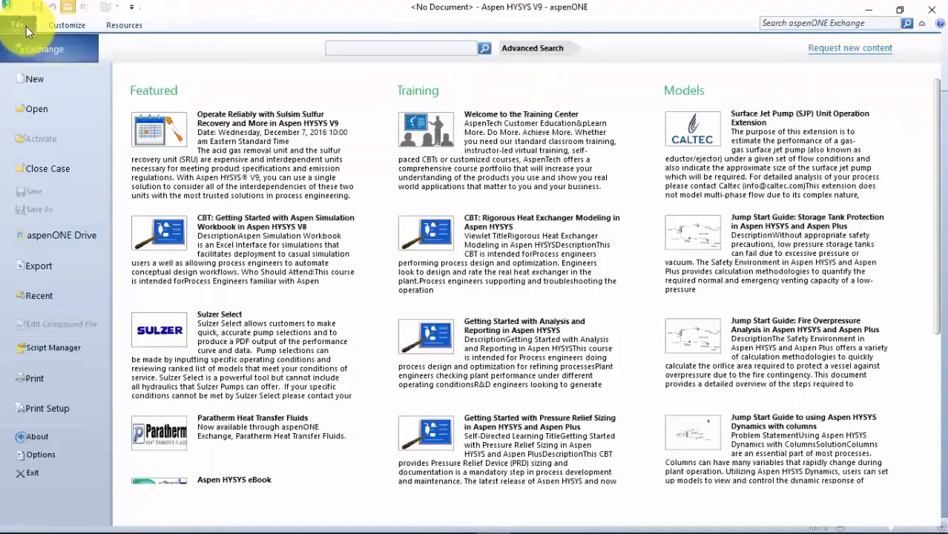
{"action": "left_click", "coordinate": [63, 85]}
{"action": "left_click", "coordinate": [163, 60]}
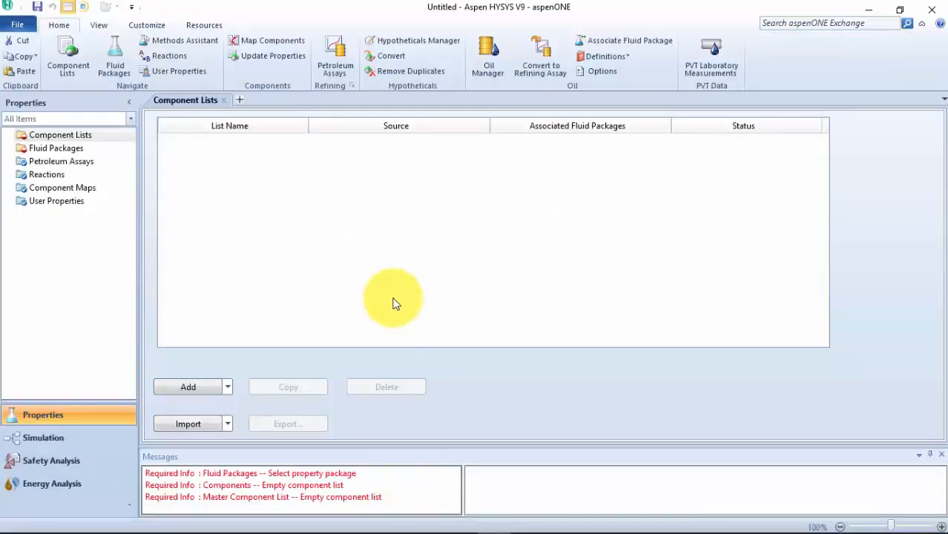
Consult the add-components slide in the Getting Started PDF and add a new component list to the case in Aspen HYSYS.
{"action": "left_click", "coordinate": [428, 521]}
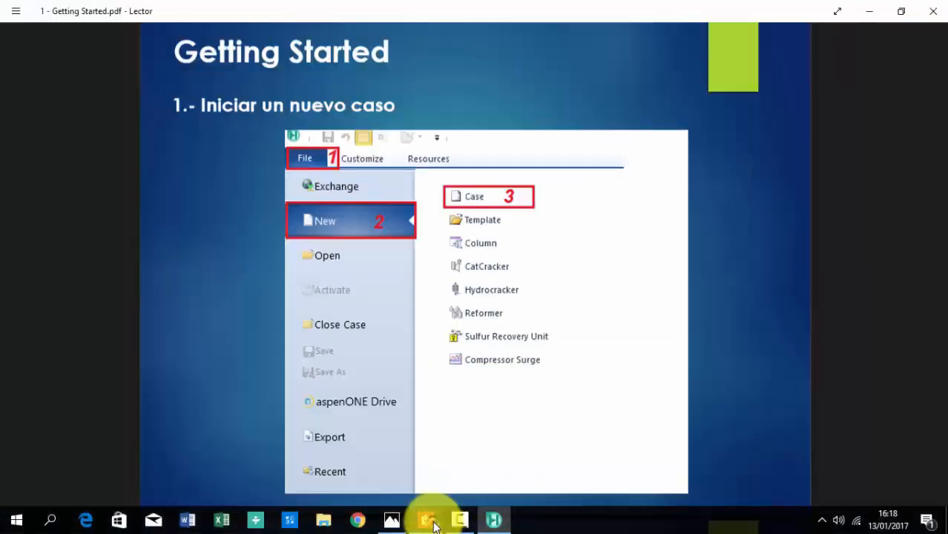
{"action": "scroll", "coordinate": [474, 436], "scroll_direction": "down", "scroll_amount": 8}
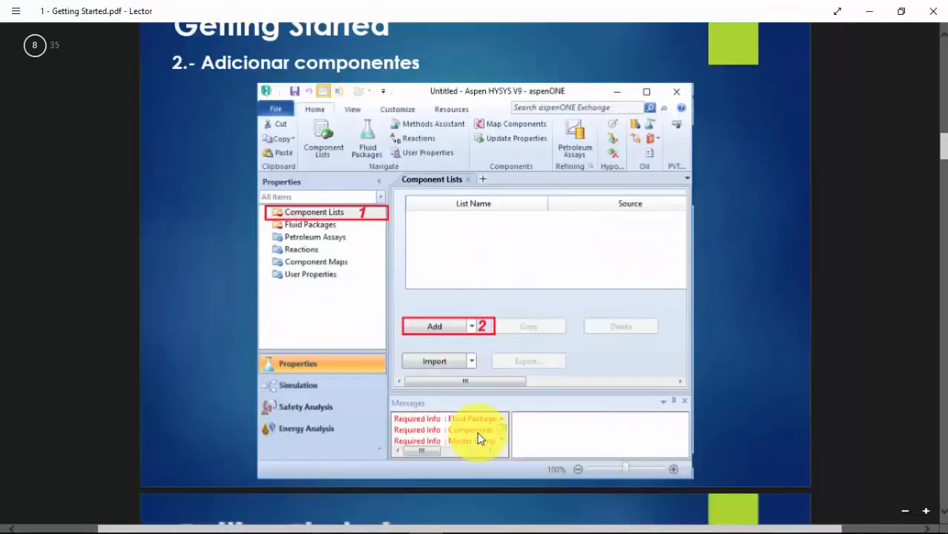
{"action": "mouse_move", "coordinate": [622, 531]}
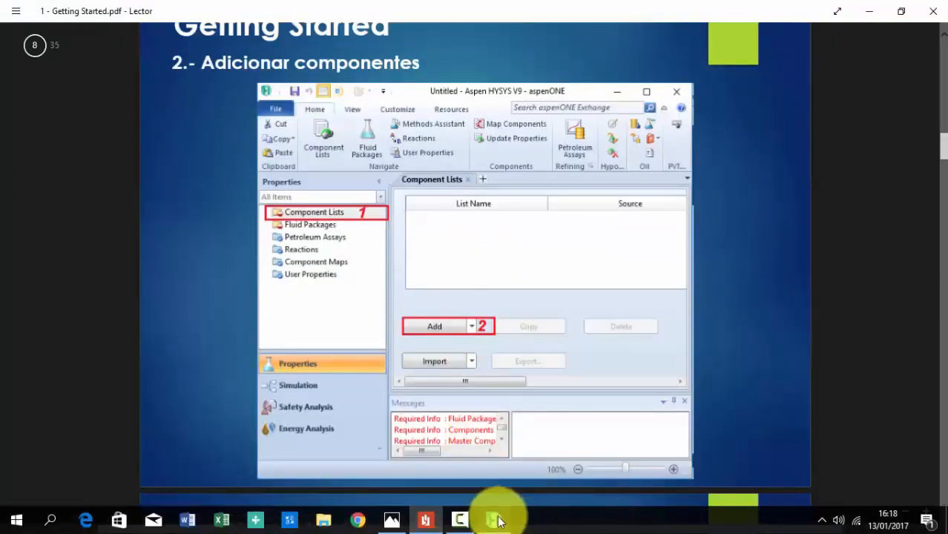
{"action": "mouse_move", "coordinate": [497, 521]}
{"action": "left_click", "coordinate": [511, 460]}
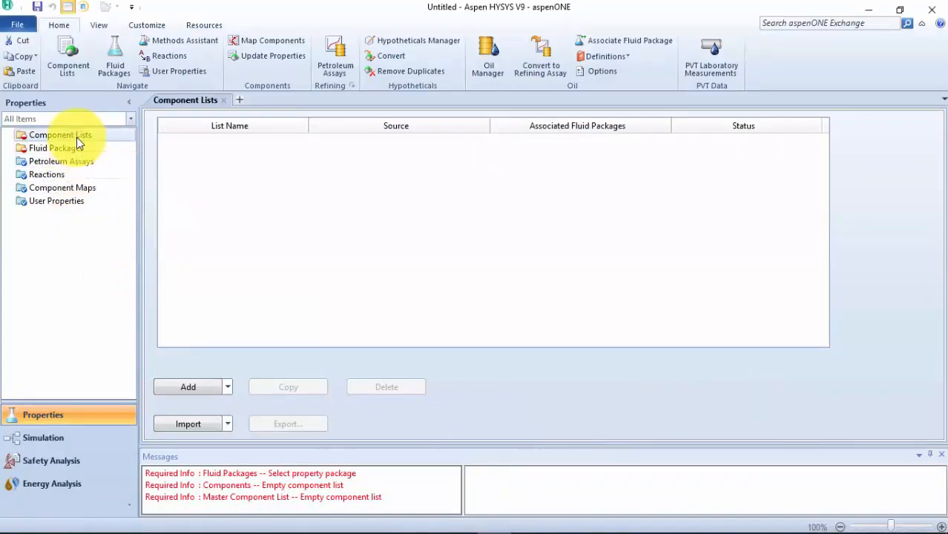
{"action": "left_click", "coordinate": [187, 394]}
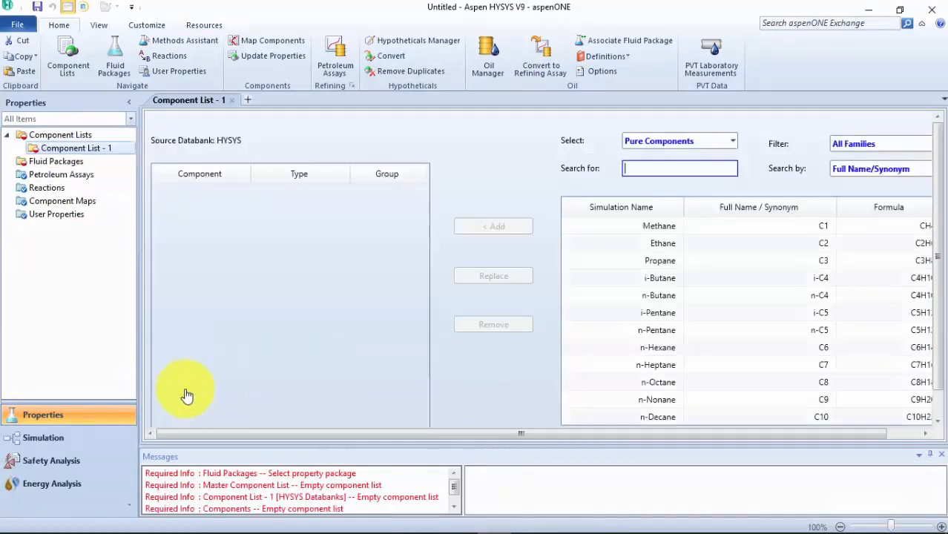
{"action": "left_click_drag", "start_coordinate": [671, 434], "coordinate": [706, 434]}
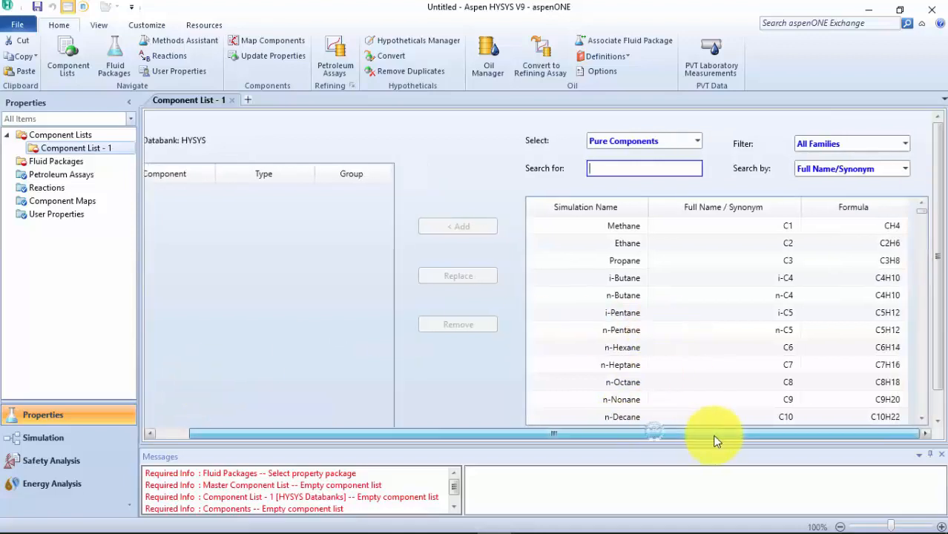
{"action": "left_click", "coordinate": [697, 141]}
{"action": "left_click", "coordinate": [726, 134]}
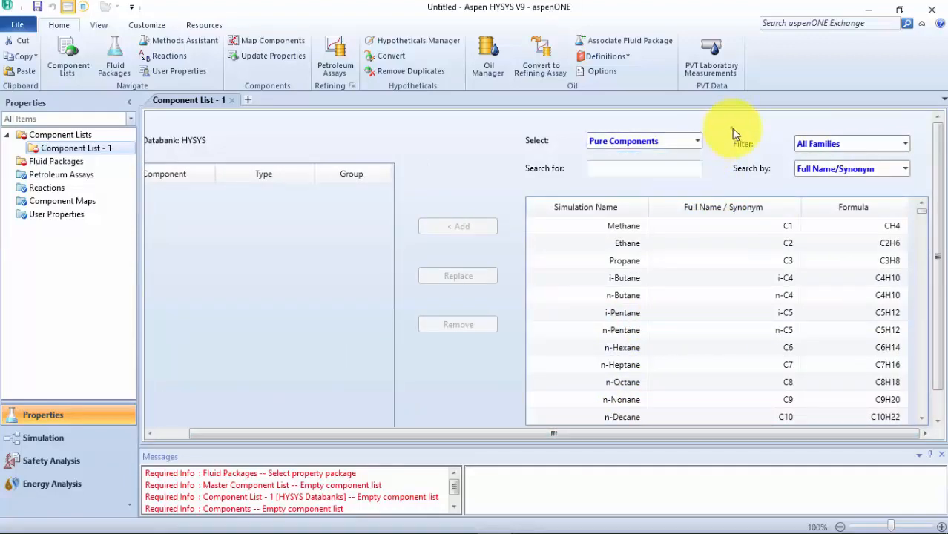
{"action": "left_click", "coordinate": [905, 145]}
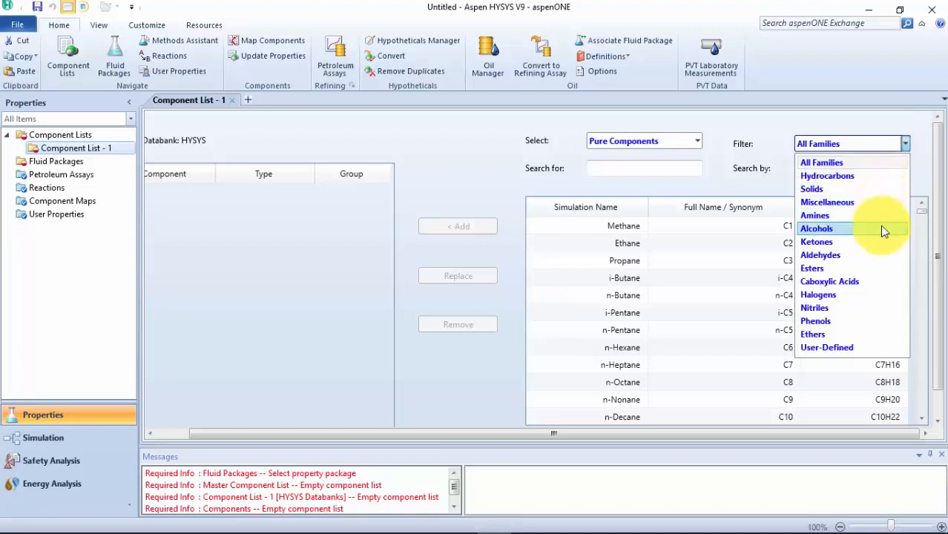
{"action": "left_click", "coordinate": [782, 136]}
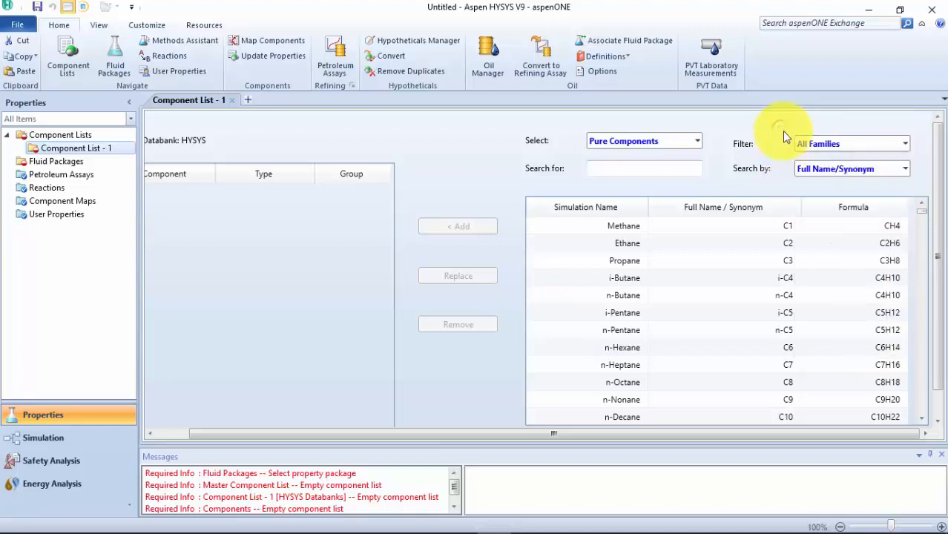
Check the required components in the Getting Started PDF, search the HYSYS databank for N2 and add Nitrogen to the component list.
{"action": "key", "text": "alt+Tab"}
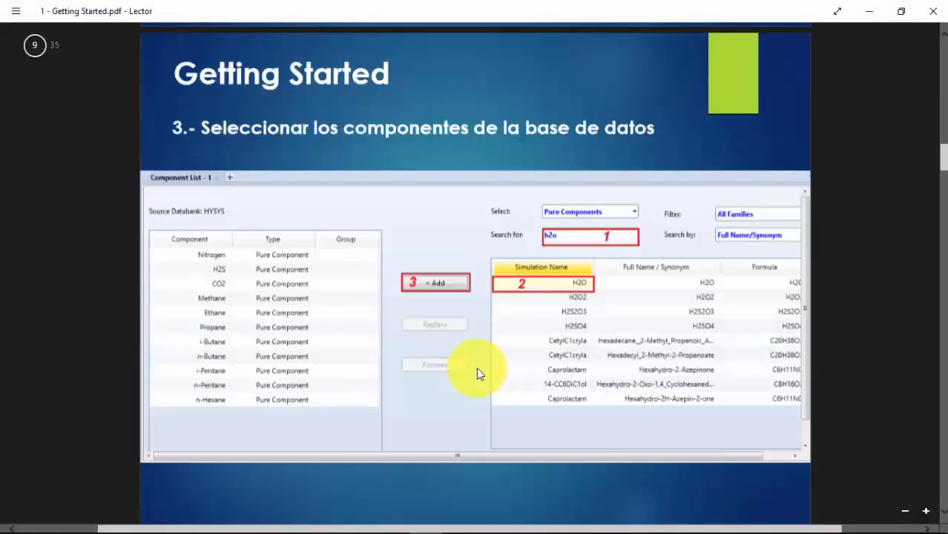
{"action": "scroll", "coordinate": [476, 367], "scroll_direction": "down", "scroll_amount": 1}
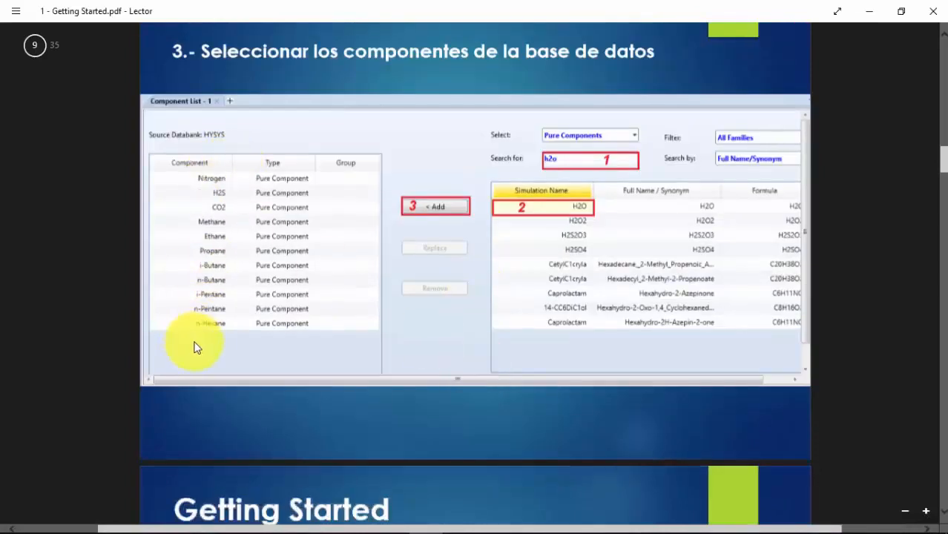
{"action": "mouse_move", "coordinate": [601, 528]}
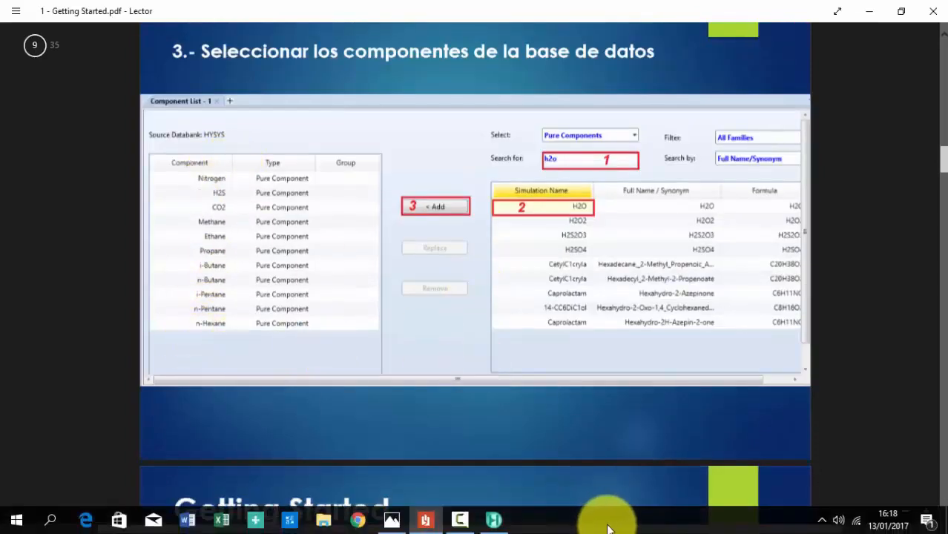
{"action": "left_click", "coordinate": [493, 519]}
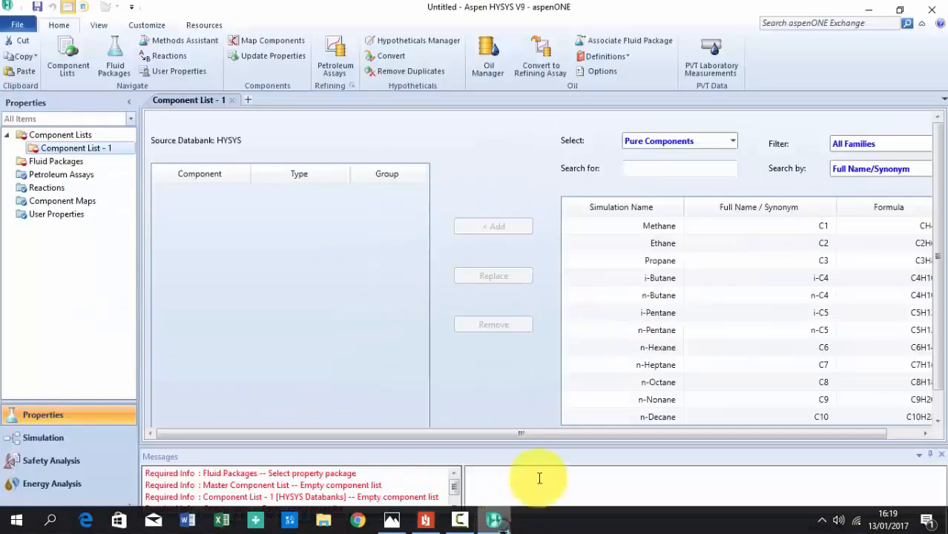
{"action": "left_click", "coordinate": [672, 170]}
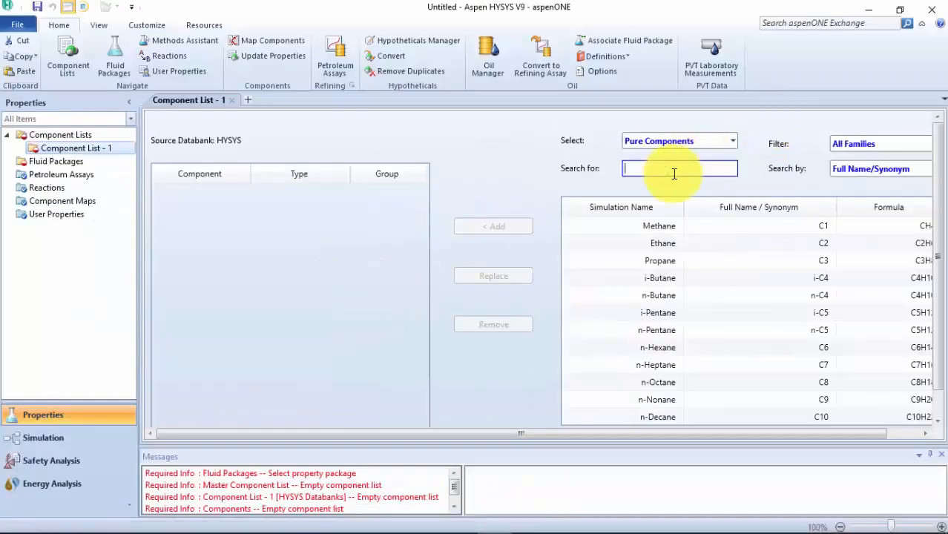
{"action": "type", "text": "N2"}
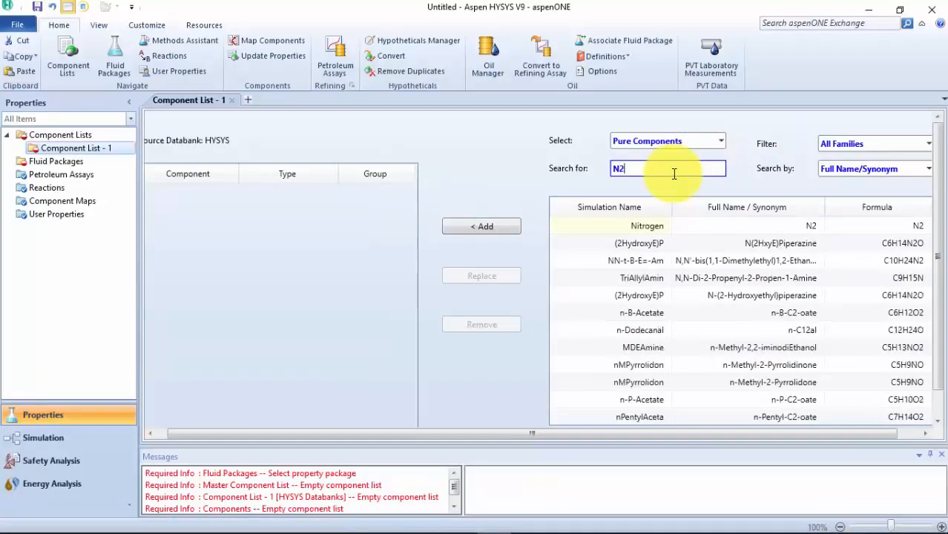
{"action": "left_click", "coordinate": [642, 226]}
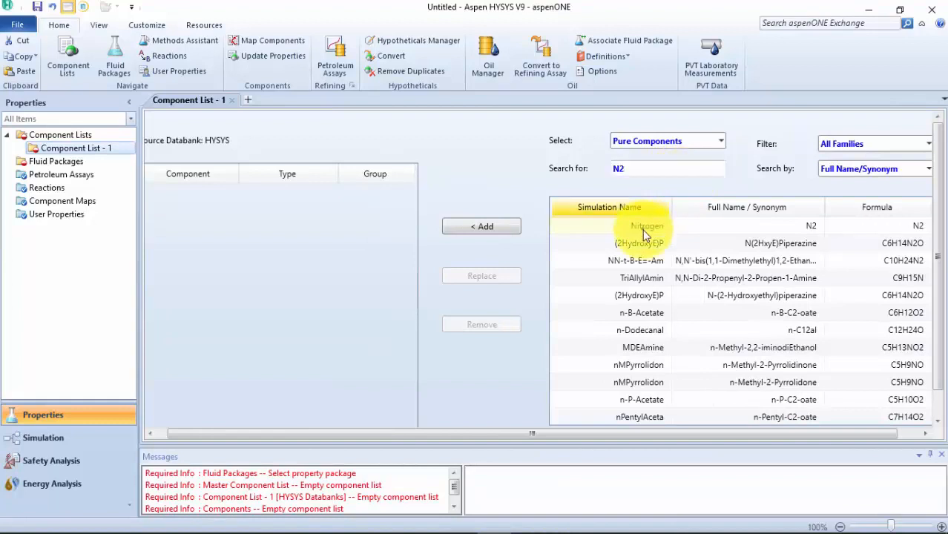
{"action": "left_click", "coordinate": [508, 230]}
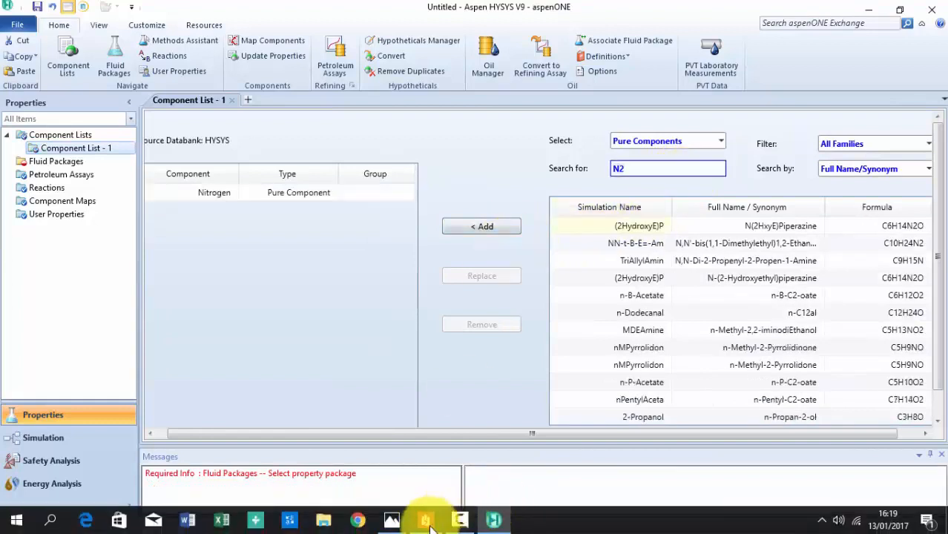
Check the PDF for the second component, search the databank for H2S and add H2S to the component list.
{"action": "left_click", "coordinate": [428, 521]}
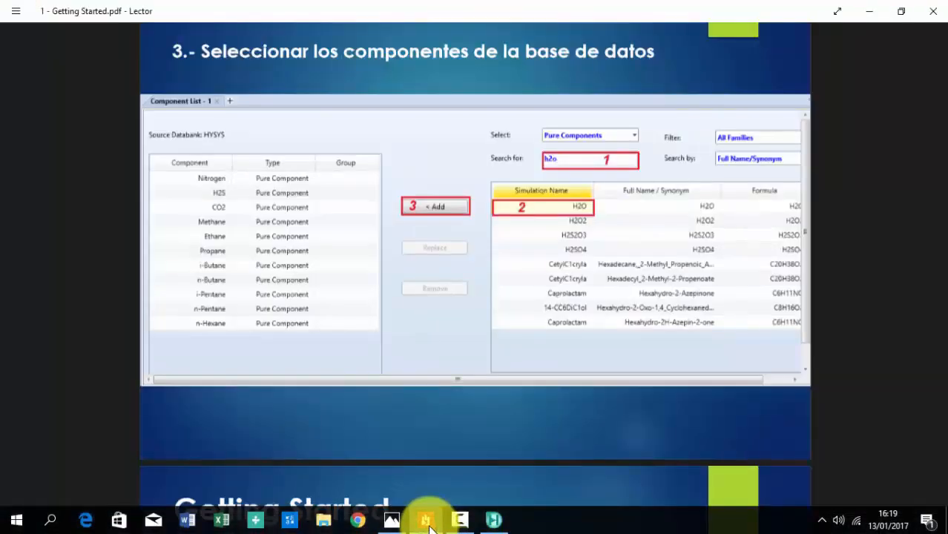
{"action": "left_click", "coordinate": [427, 520]}
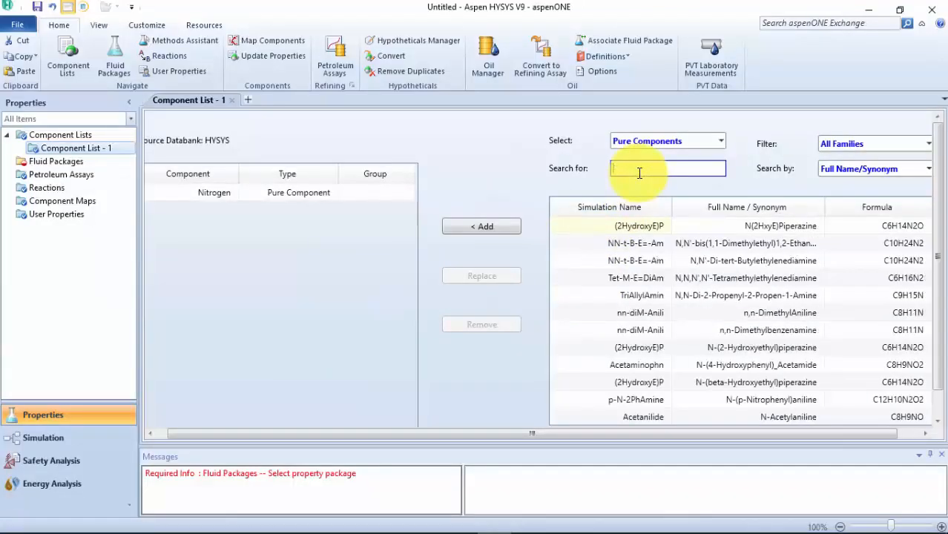
{"action": "type", "text": "H2S"}
{"action": "left_click", "coordinate": [643, 226]}
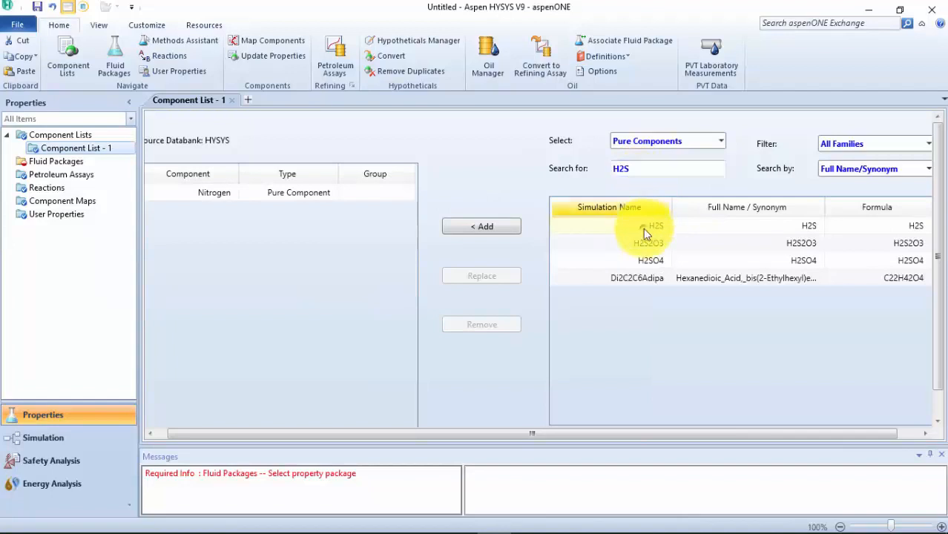
{"action": "left_click", "coordinate": [520, 230]}
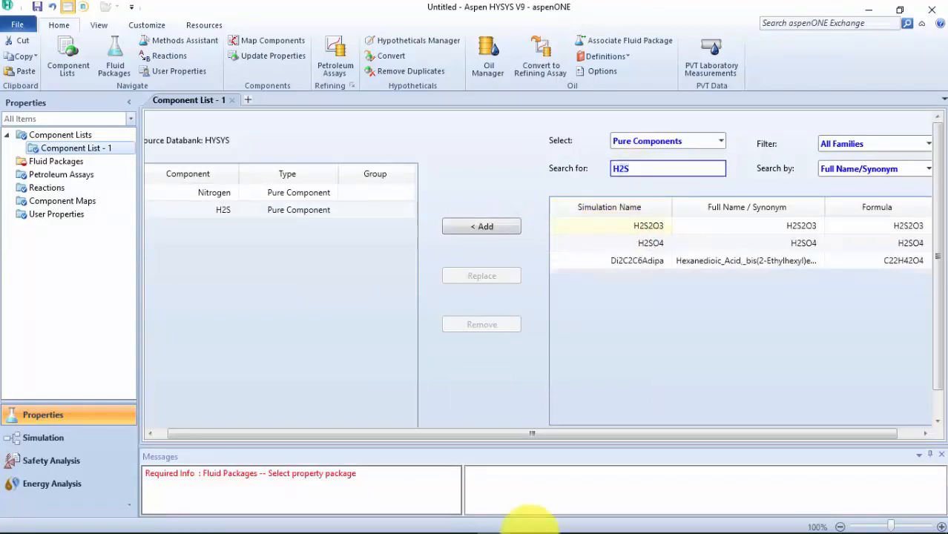
Check the PDF for the third component, search the databank for CO2 and add CO2 to the component list.
{"action": "left_click", "coordinate": [434, 523]}
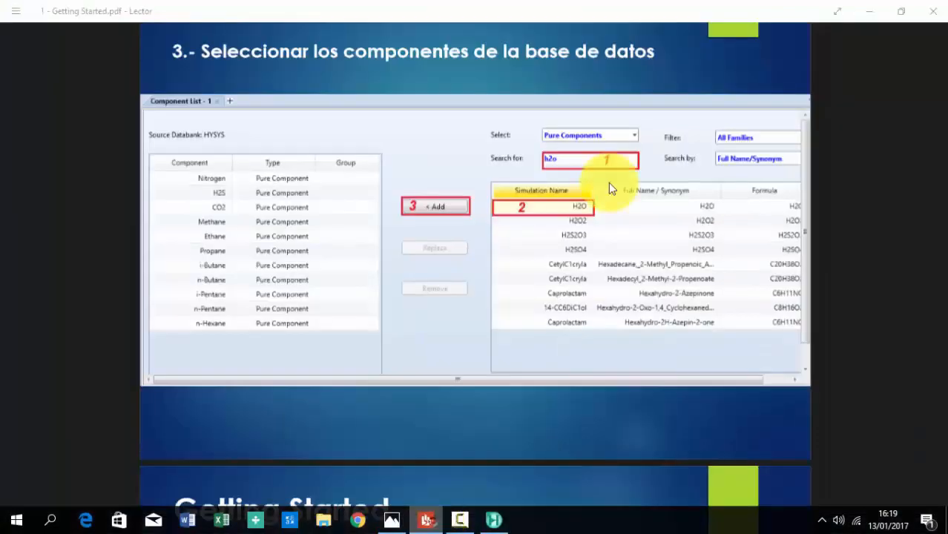
{"action": "key", "text": "alt+Tab"}
{"action": "key", "text": "BackSpace"}
{"action": "key", "text": "BackSpace"}
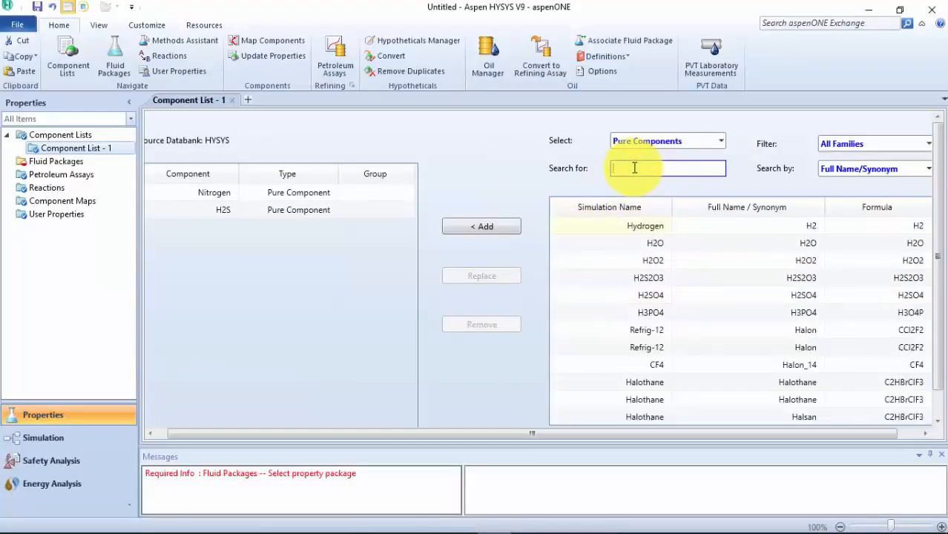
{"action": "type", "text": "CO2"}
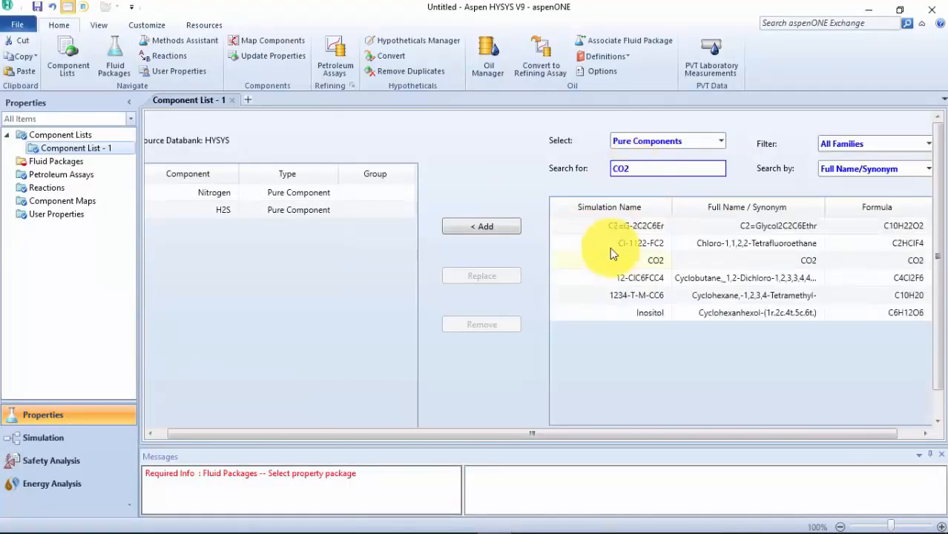
{"action": "left_click", "coordinate": [616, 261]}
{"action": "left_click", "coordinate": [480, 233]}
Following the PDF, add Methane, Ethane, Propane, i-Butane, n-Butane, i-Pentane, n-Pentane and n-Hexane to the component list in HYSYS.
{"action": "left_click", "coordinate": [424, 517]}
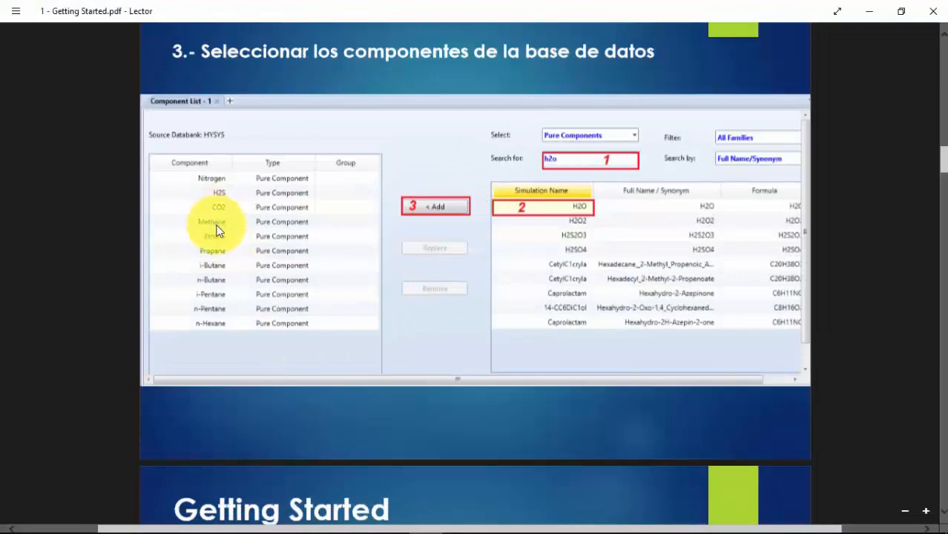
{"action": "mouse_move", "coordinate": [751, 519]}
{"action": "left_click", "coordinate": [487, 524]}
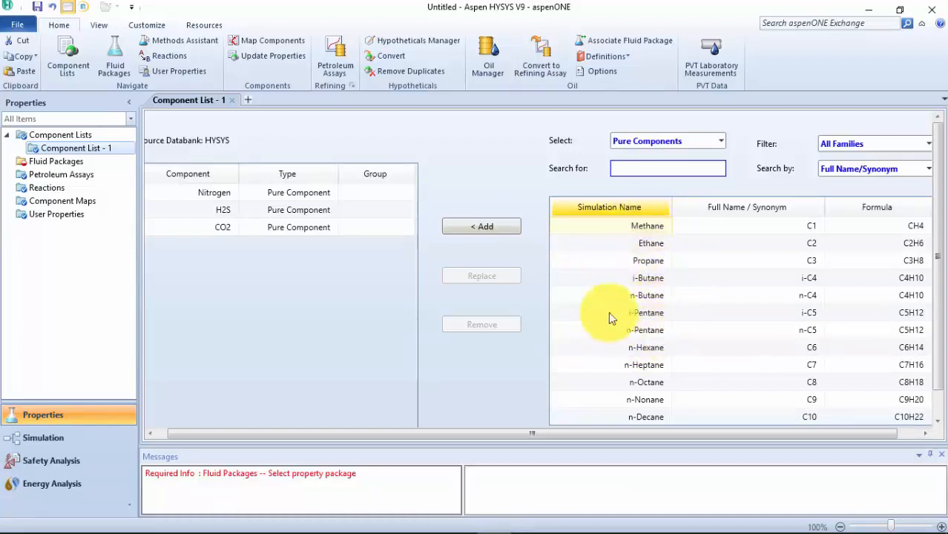
{"action": "left_click", "coordinate": [619, 224]}
{"action": "left_click", "coordinate": [510, 228]}
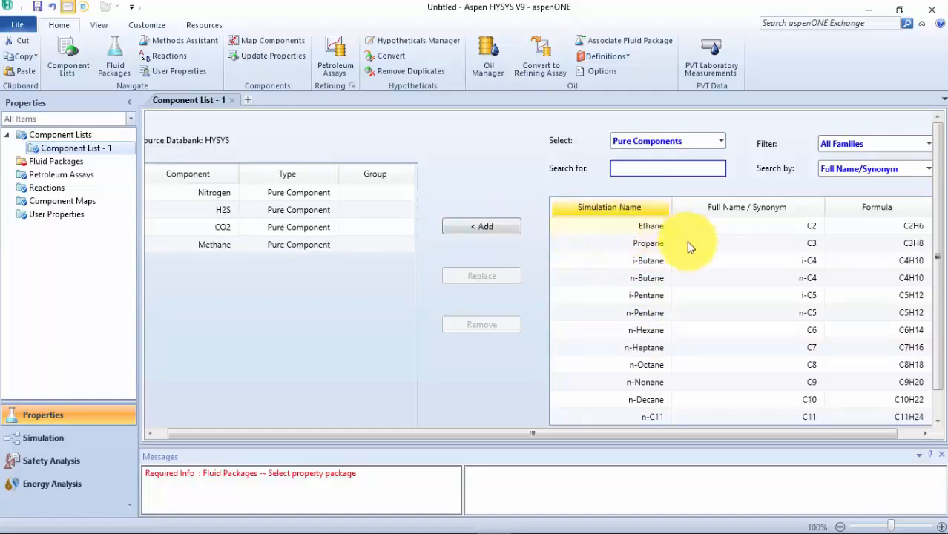
{"action": "left_click", "coordinate": [479, 224]}
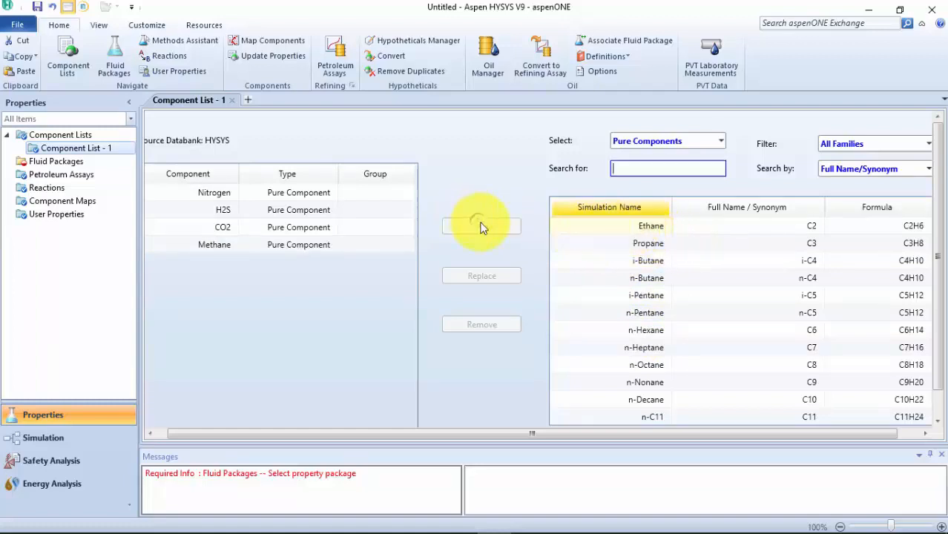
{"action": "left_click_drag", "start_coordinate": [656, 268], "coordinate": [660, 318]}
{"action": "left_click", "coordinate": [502, 230]}
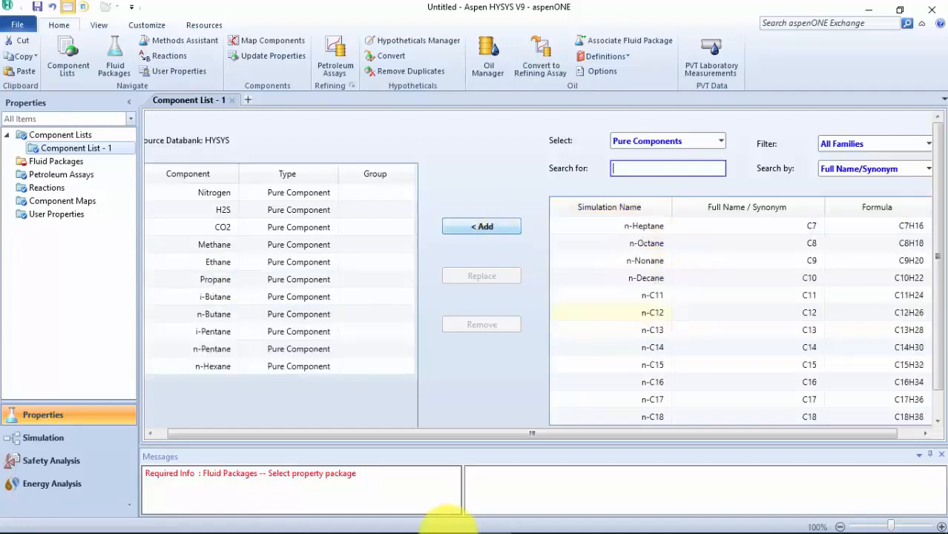
Check the hypothetical component instructions in the Getting Started PDF, then create a new hypo in HYSYS using the Create and Edit Hypos method.
{"action": "left_click", "coordinate": [426, 519]}
{"action": "scroll", "coordinate": [460, 402], "scroll_direction": "down", "scroll_amount": 5}
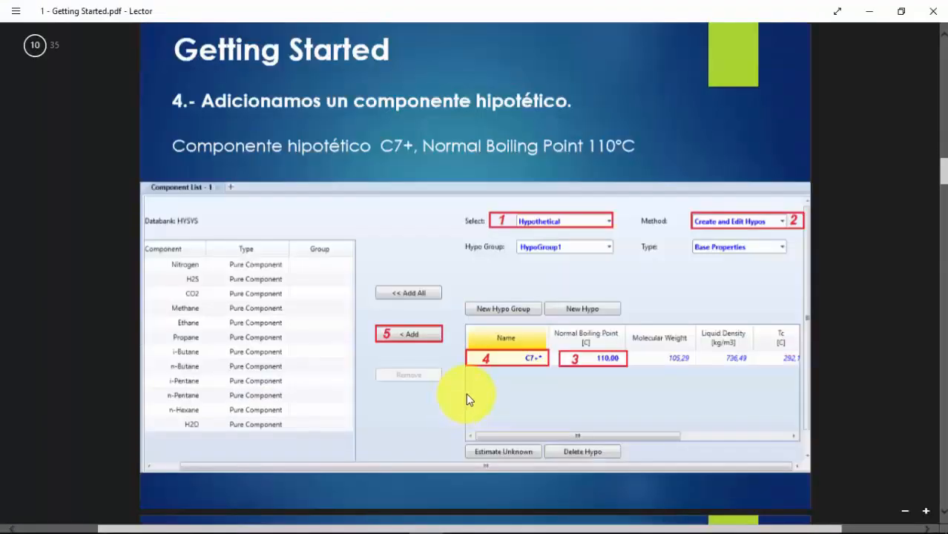
{"action": "left_click", "coordinate": [495, 519]}
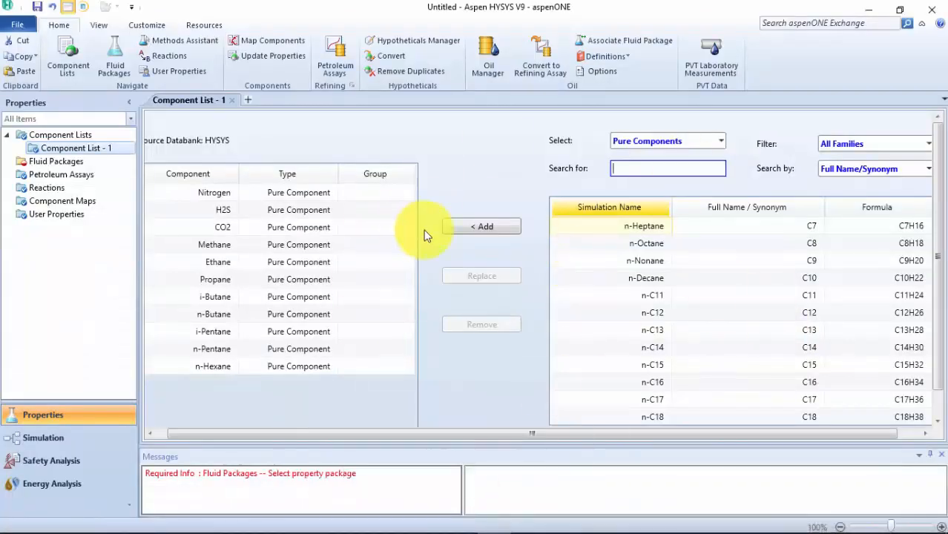
{"action": "left_click", "coordinate": [721, 142]}
{"action": "left_click", "coordinate": [704, 172]}
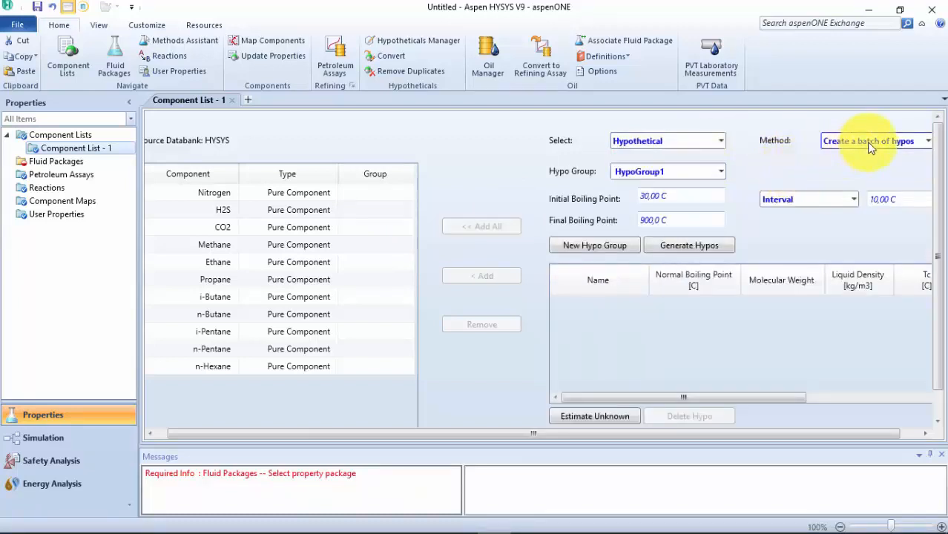
{"action": "left_click", "coordinate": [870, 142]}
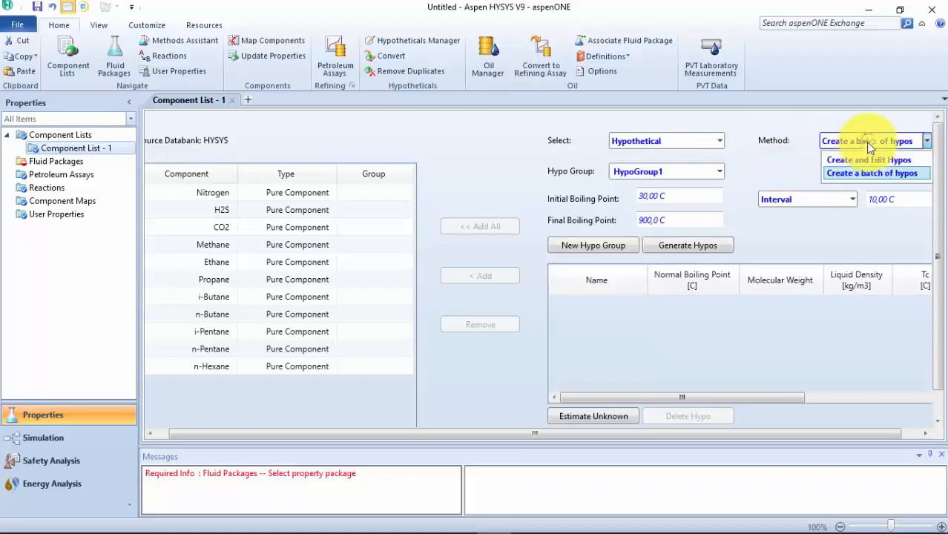
{"action": "left_click", "coordinate": [862, 161]}
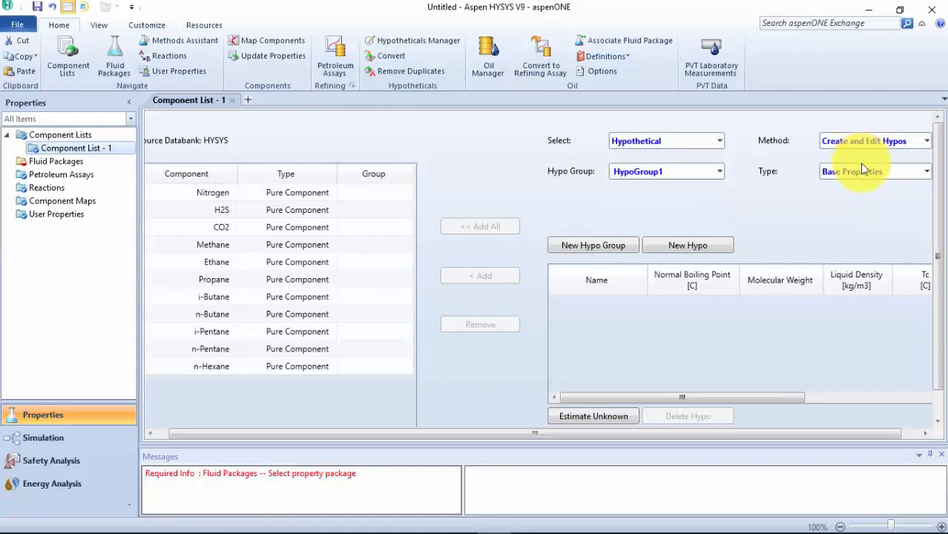
{"action": "left_click", "coordinate": [709, 247]}
Check the PDF for the hypothetical's data, then name the new hypo C7+ in HYSYS and set its normal boiling point to 110 °C.
{"action": "mouse_move", "coordinate": [631, 519]}
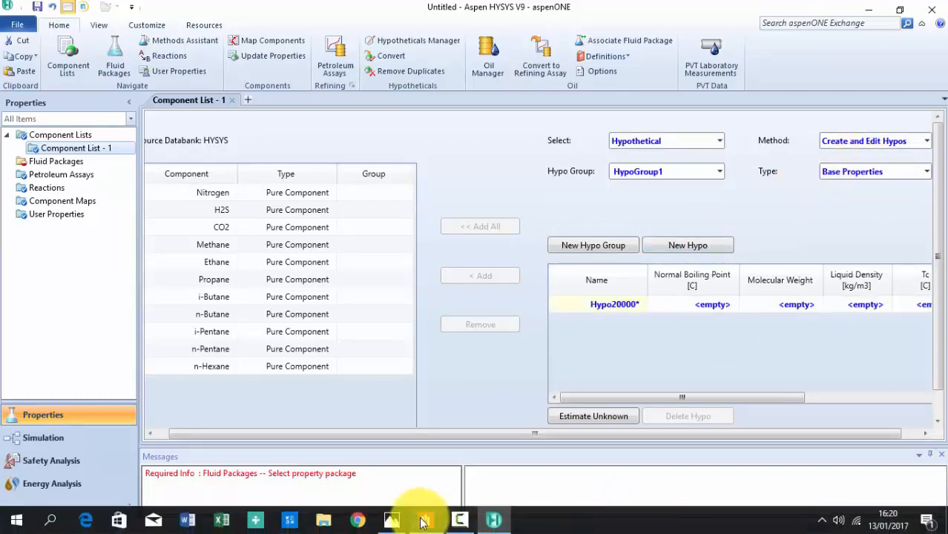
{"action": "left_click", "coordinate": [423, 523]}
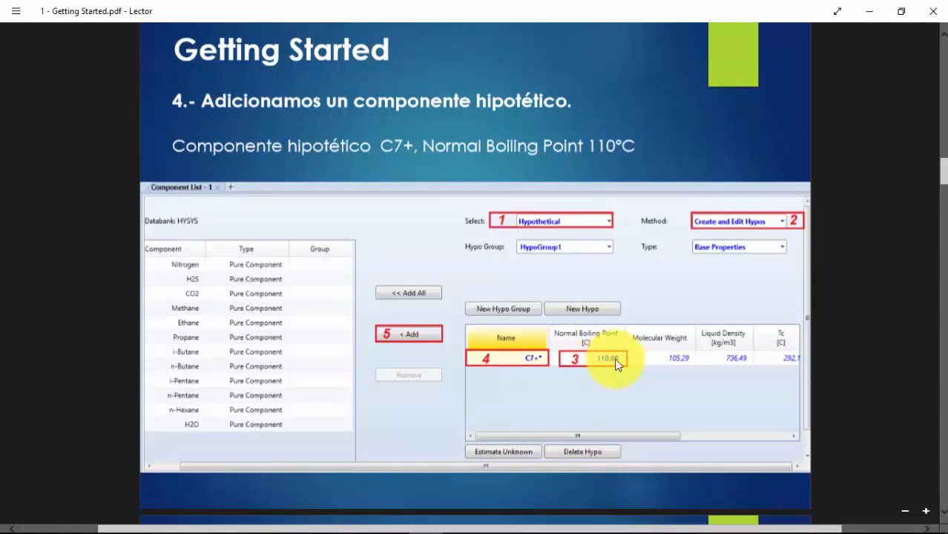
{"action": "mouse_move", "coordinate": [635, 523]}
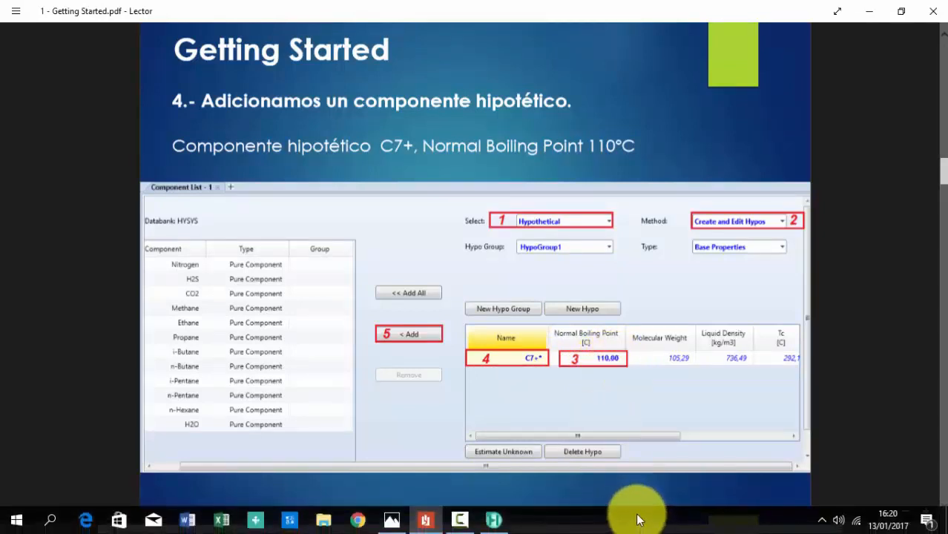
{"action": "left_click", "coordinate": [498, 523]}
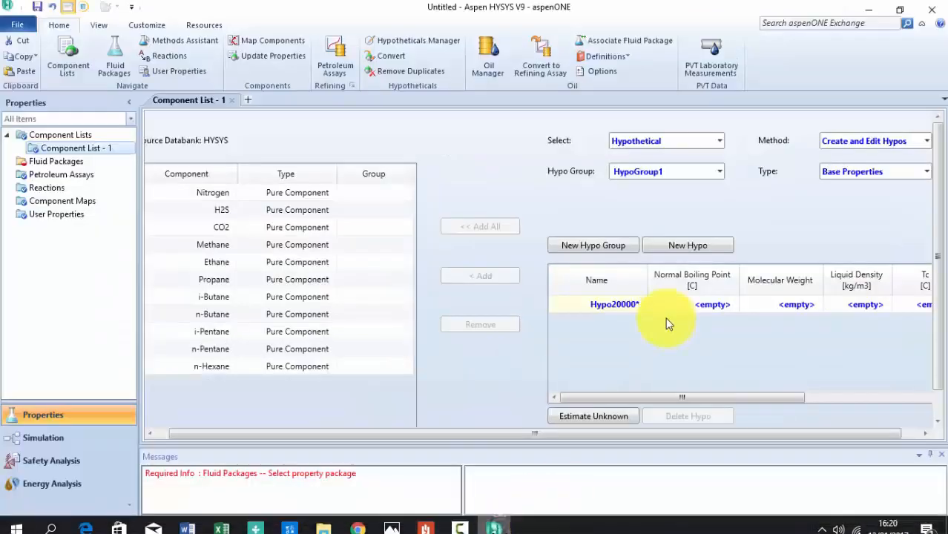
{"action": "left_click", "coordinate": [615, 305]}
{"action": "type", "text": "C7+"}
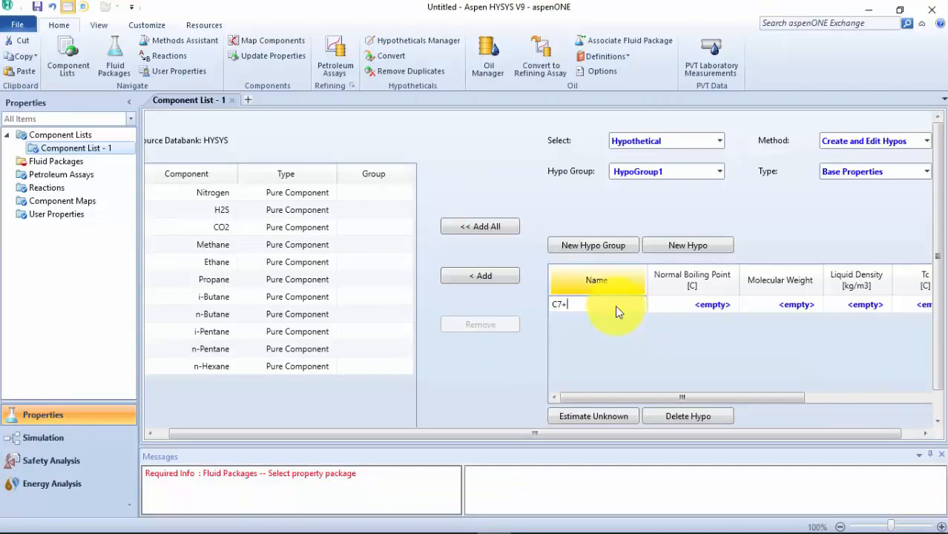
{"action": "left_click", "coordinate": [717, 310]}
{"action": "type", "text": "110"}
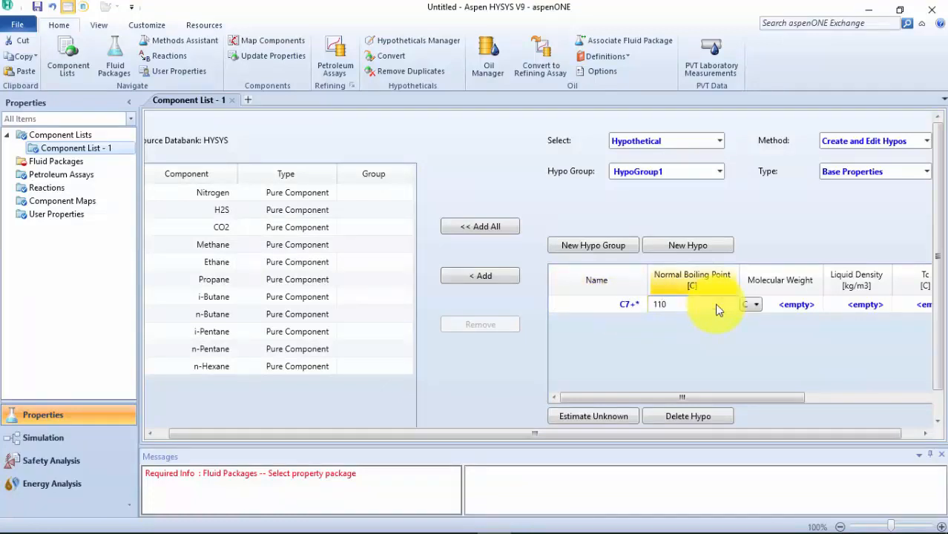
{"action": "key", "text": "Return"}
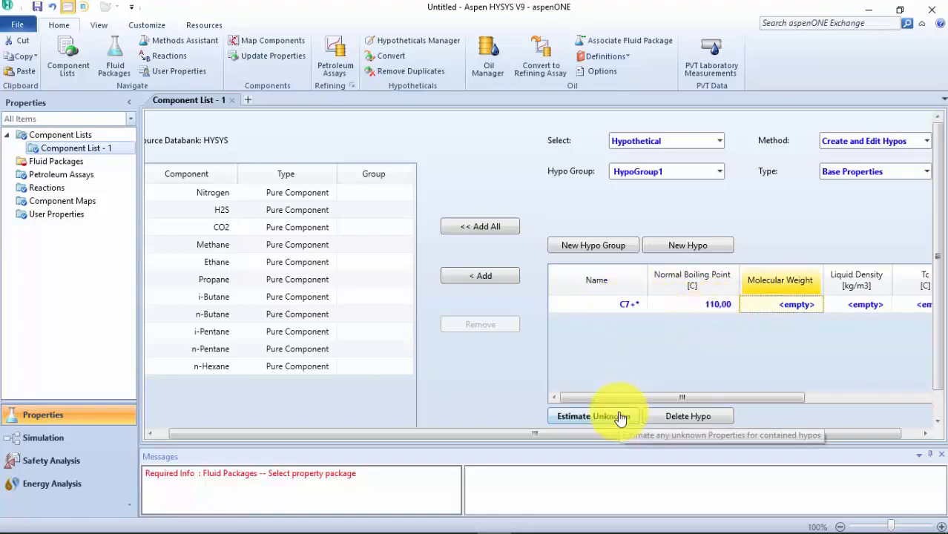
Estimate the unknown properties of the C7+ hypothetical and review the calculated values across its property columns.
{"action": "left_click_drag", "start_coordinate": [626, 400], "coordinate": [690, 399]}
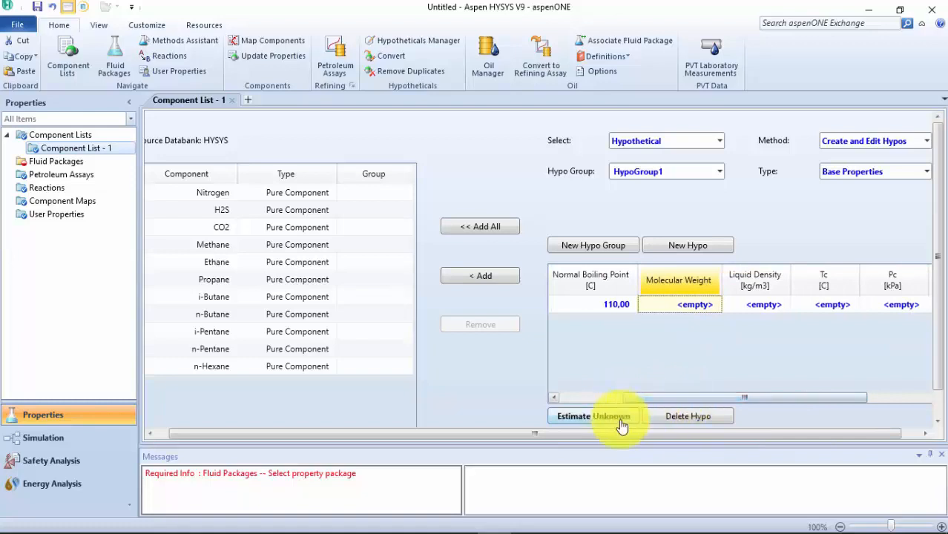
{"action": "left_click", "coordinate": [622, 419]}
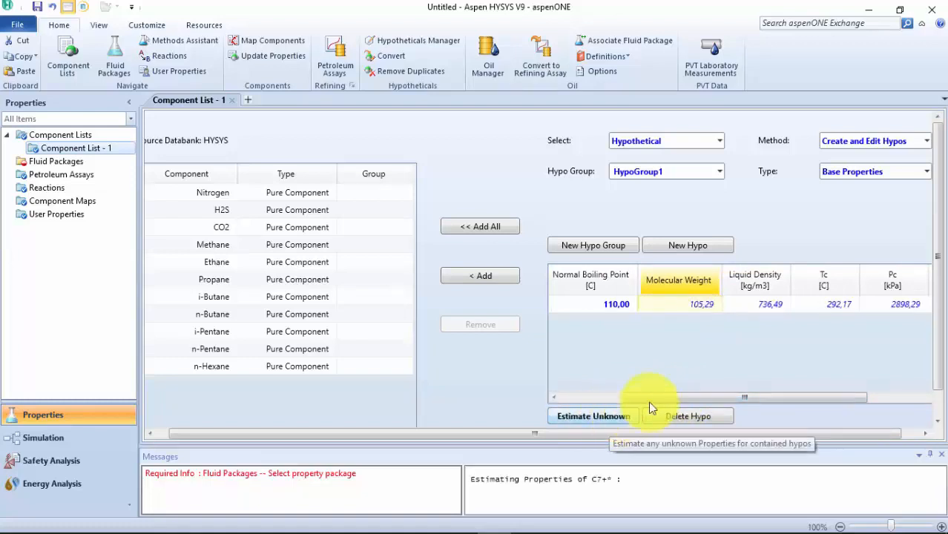
{"action": "left_click_drag", "start_coordinate": [652, 396], "coordinate": [861, 390]}
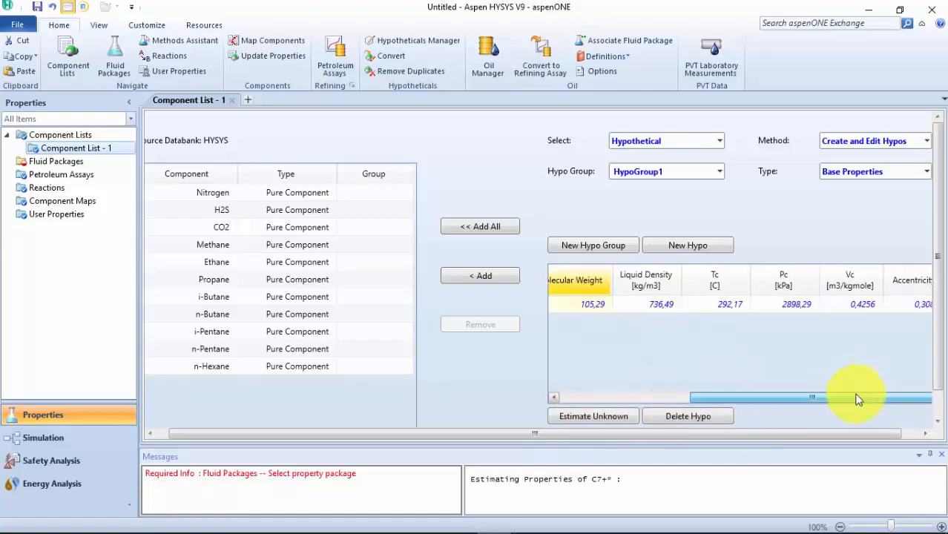
{"action": "left_click_drag", "start_coordinate": [804, 401], "coordinate": [615, 410]}
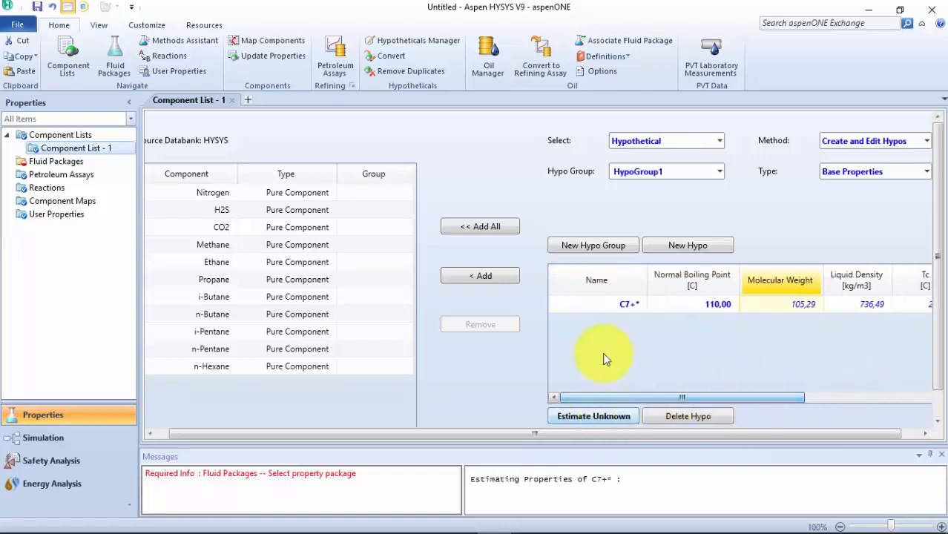
Add the C7+ hypothetical to the component list and check its entry there.
{"action": "left_click", "coordinate": [553, 305]}
{"action": "left_click", "coordinate": [503, 285]}
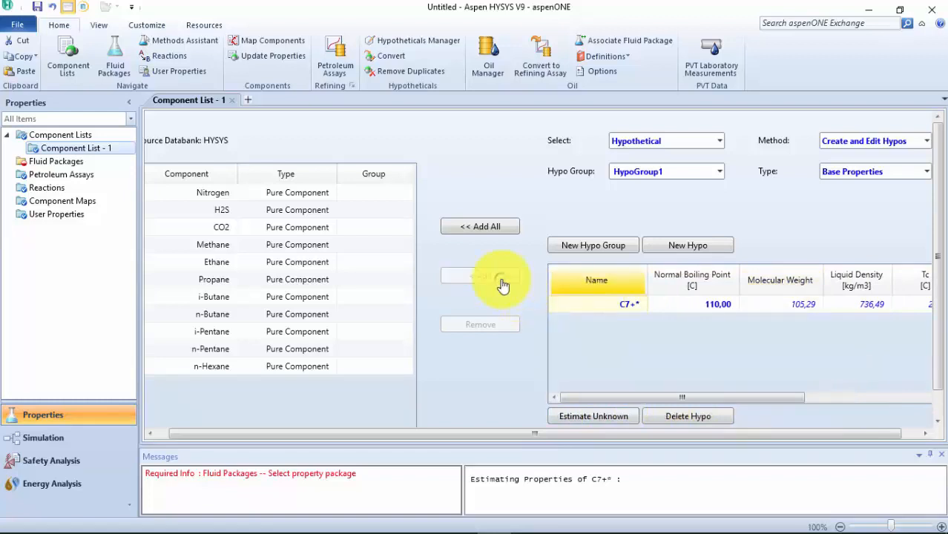
{"action": "left_click_drag", "start_coordinate": [334, 434], "coordinate": [305, 434]}
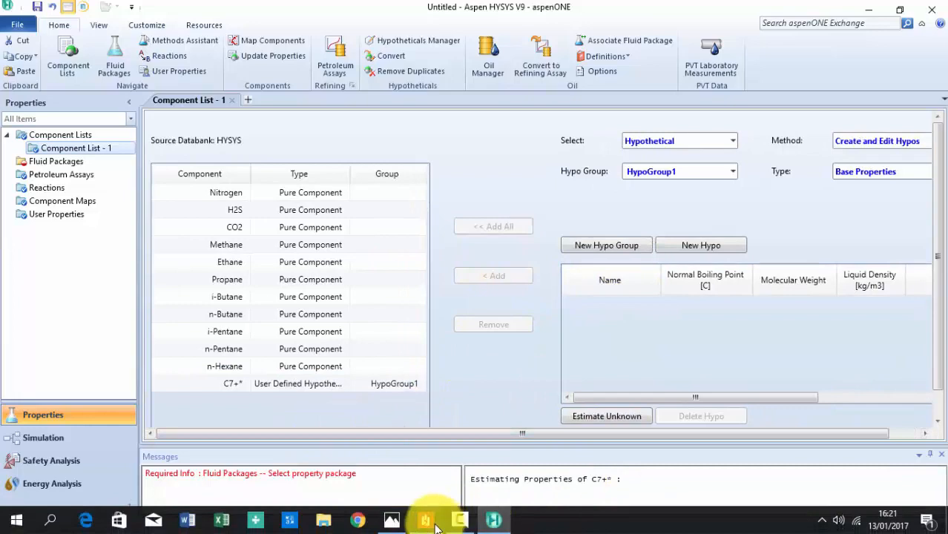
Switch to the Getting Started PDF and read the fluid package section, including the recommended property methods and the steps for adding a package.
{"action": "left_click", "coordinate": [436, 526]}
{"action": "scroll", "coordinate": [554, 385], "scroll_direction": "down", "scroll_amount": 8}
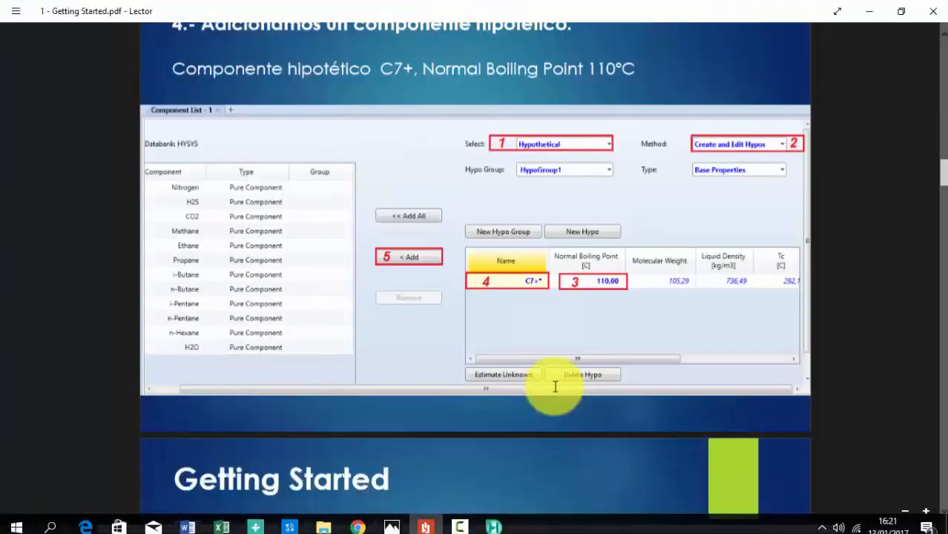
{"action": "scroll", "coordinate": [554, 387], "scroll_direction": "up", "scroll_amount": 2}
{"action": "scroll", "coordinate": [558, 384], "scroll_direction": "down", "scroll_amount": 2}
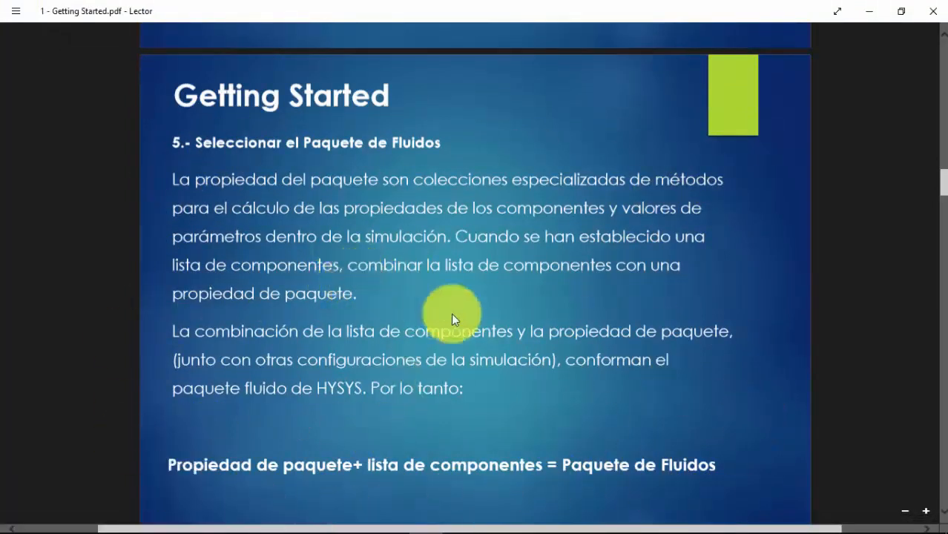
{"action": "scroll", "coordinate": [451, 315], "scroll_direction": "down", "scroll_amount": 14}
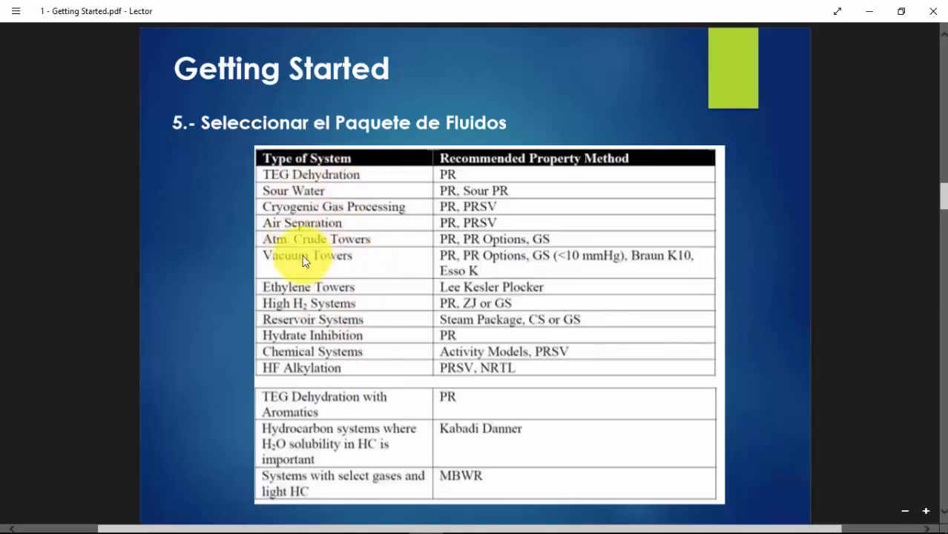
{"action": "scroll", "coordinate": [303, 262], "scroll_direction": "down", "scroll_amount": 1}
{"action": "scroll", "coordinate": [296, 265], "scroll_direction": "down", "scroll_amount": 5}
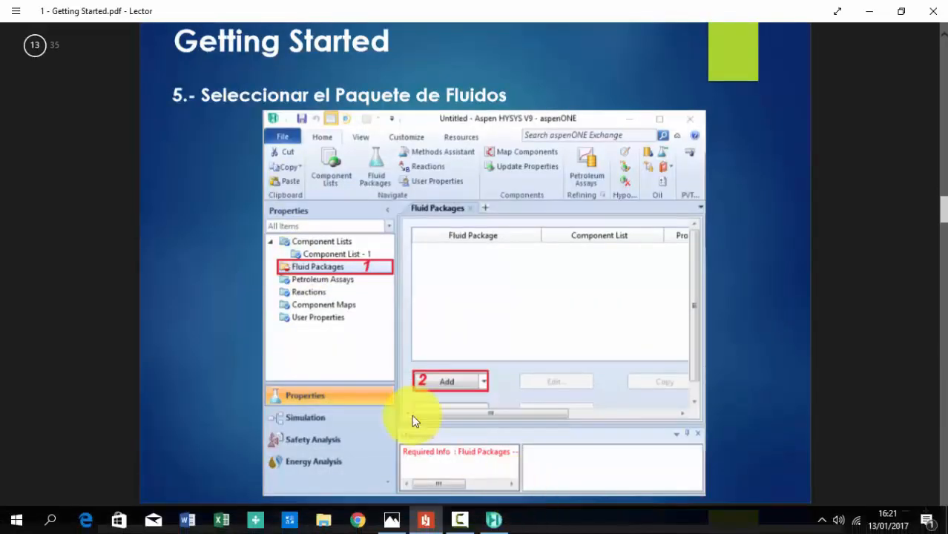
Switch back to HYSYS and add a fluid package that uses the Peng-Robinson property package.
{"action": "left_click", "coordinate": [495, 522]}
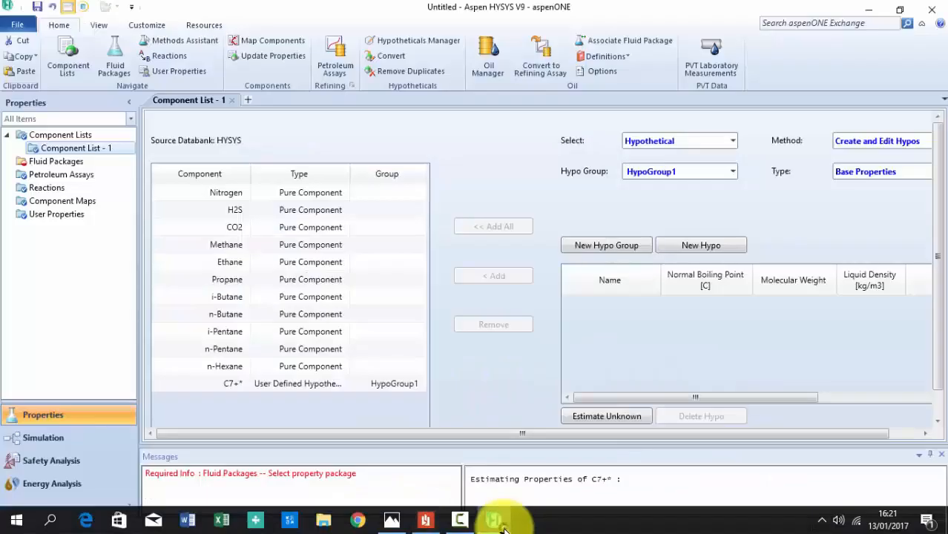
{"action": "left_click", "coordinate": [72, 162]}
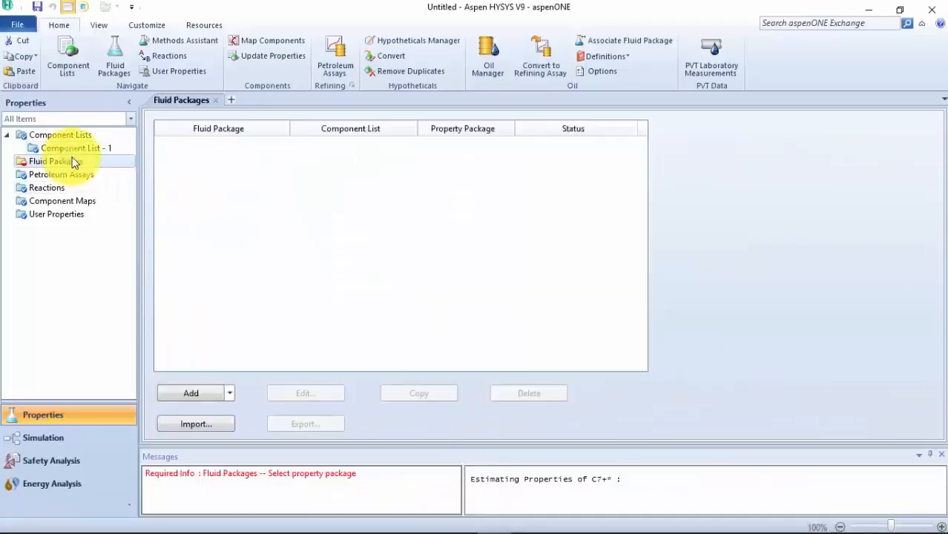
{"action": "left_click", "coordinate": [211, 396]}
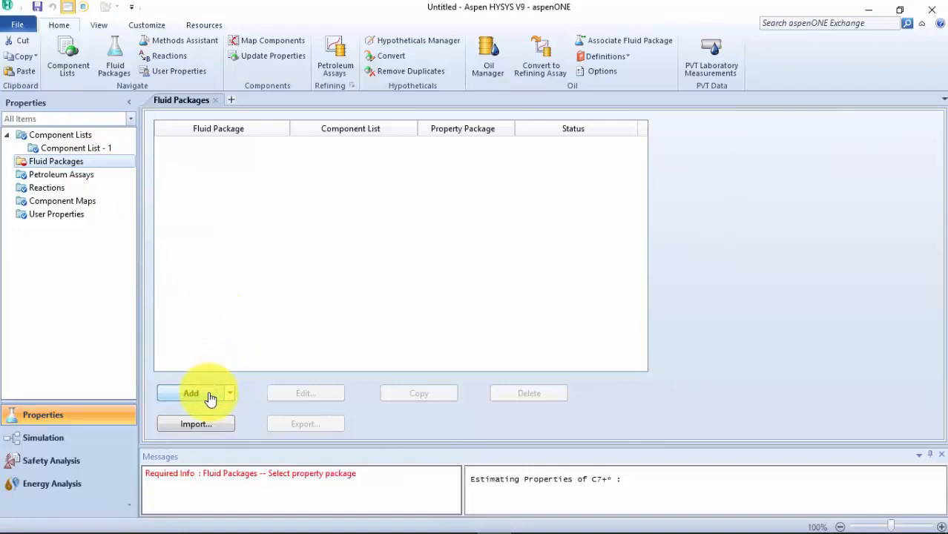
{"action": "scroll", "coordinate": [252, 293], "scroll_direction": "down", "scroll_amount": 5}
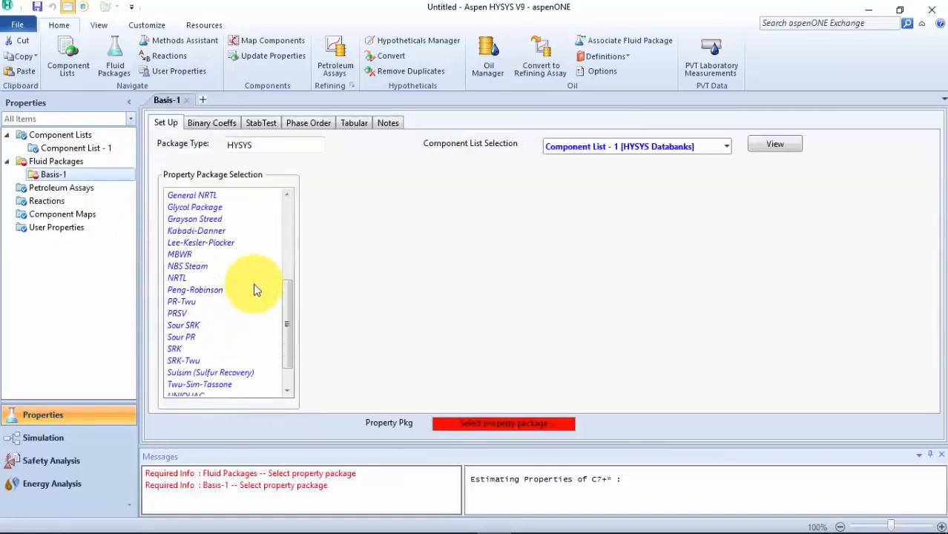
{"action": "left_click", "coordinate": [217, 294]}
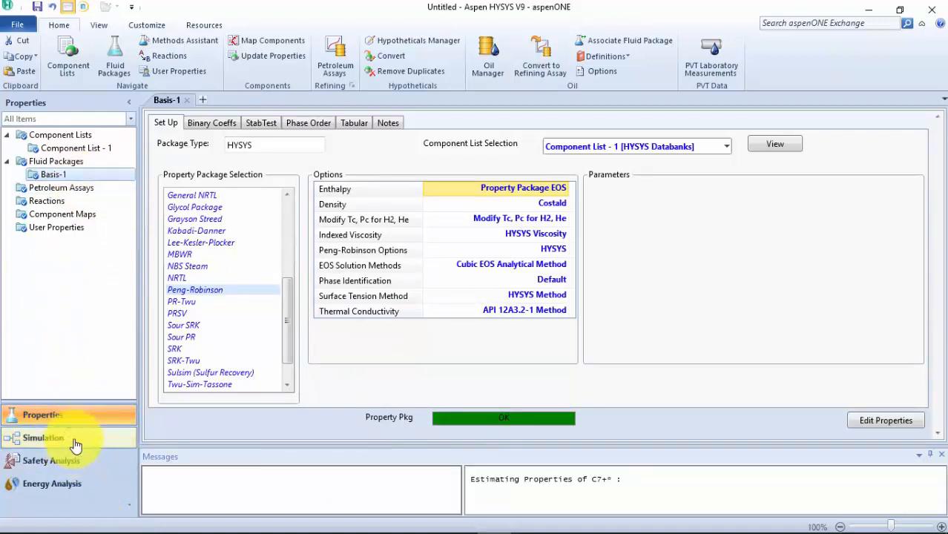
Enter the Simulation environment and close the floating object palette over the flowsheet.
{"action": "left_click", "coordinate": [44, 438]}
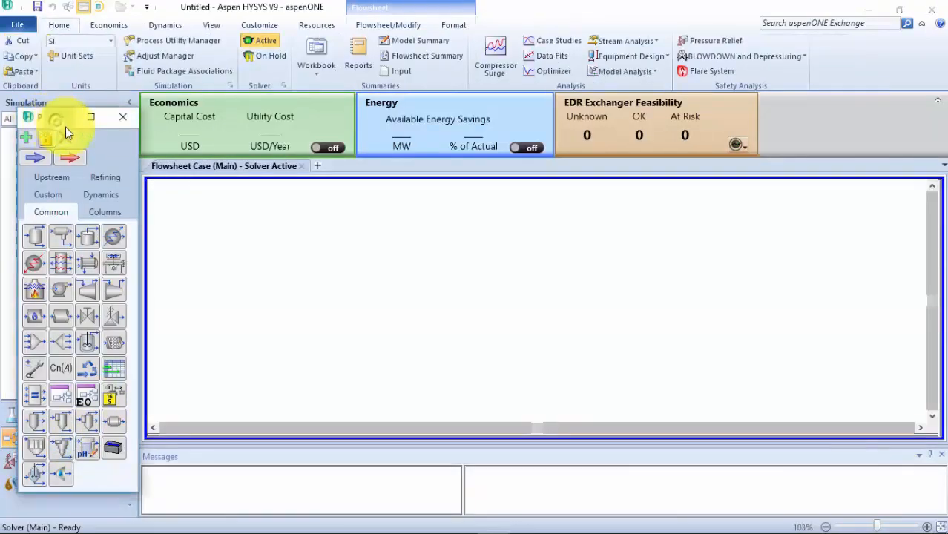
{"action": "left_click", "coordinate": [63, 121]}
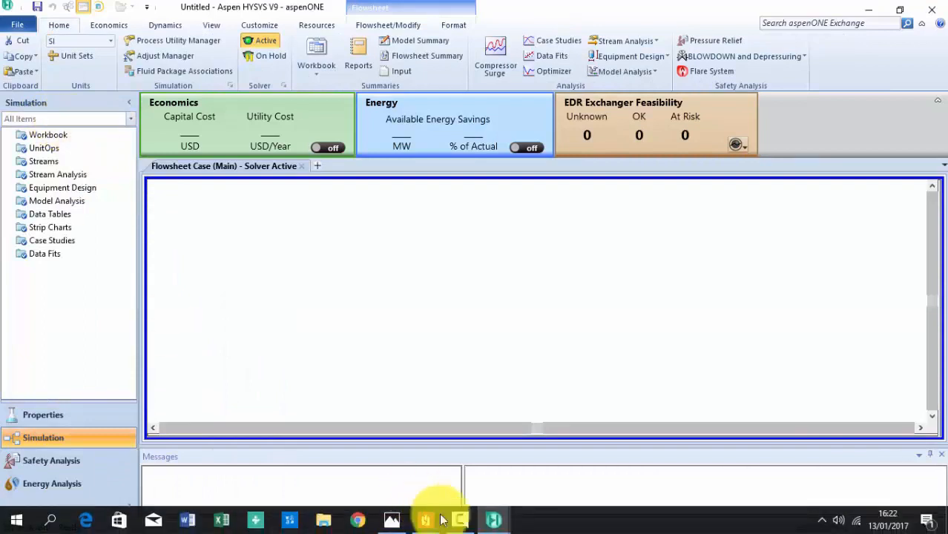
{"action": "mouse_move", "coordinate": [493, 520]}
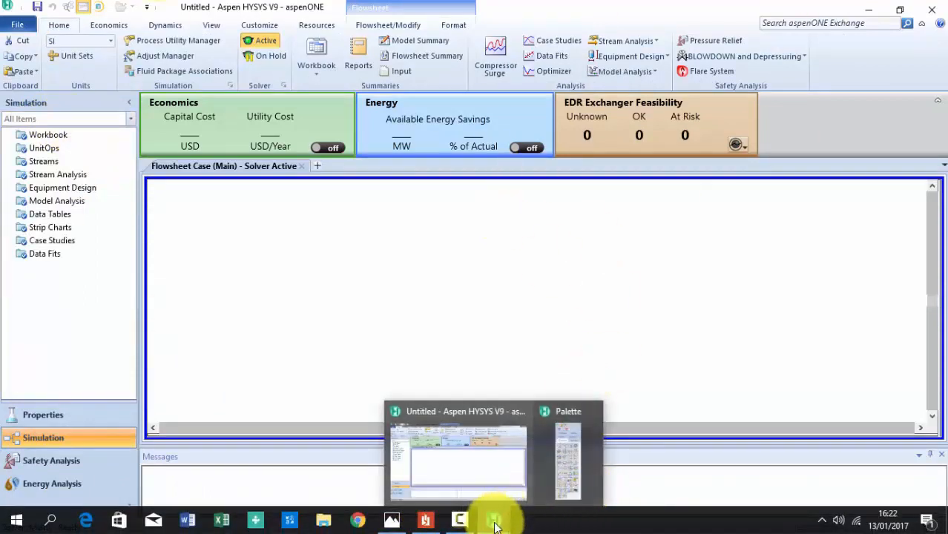
{"action": "left_click", "coordinate": [549, 460]}
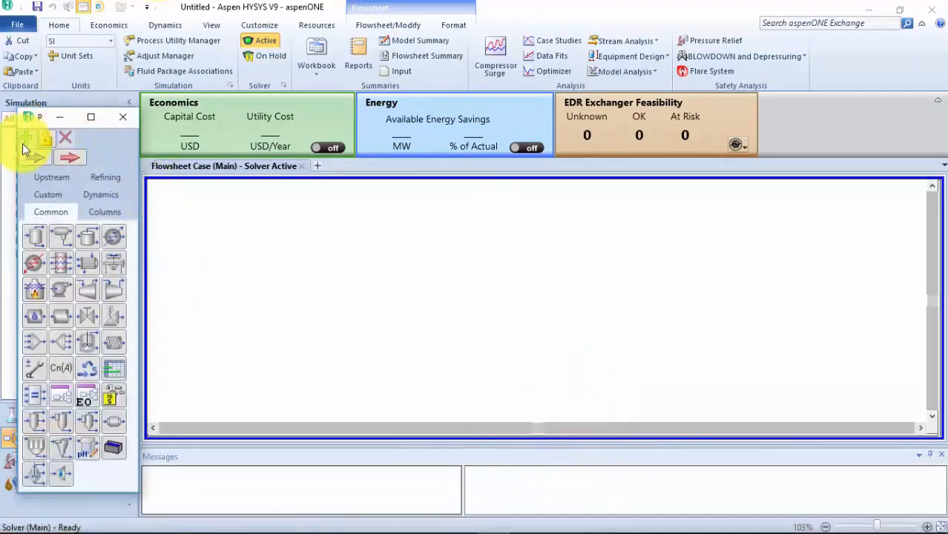
{"action": "left_click", "coordinate": [59, 120]}
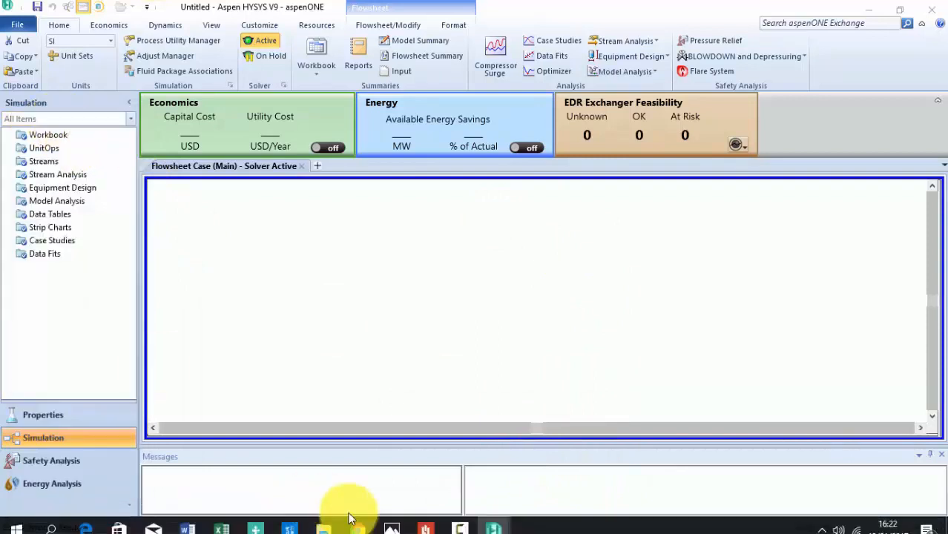
{"action": "mouse_move", "coordinate": [493, 518]}
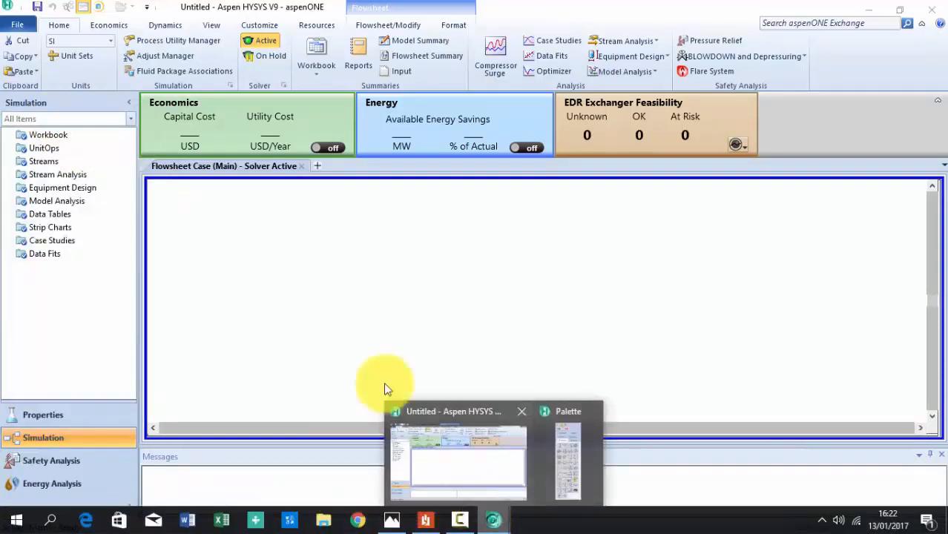
{"action": "left_click", "coordinate": [539, 473]}
{"action": "left_click", "coordinate": [124, 121]}
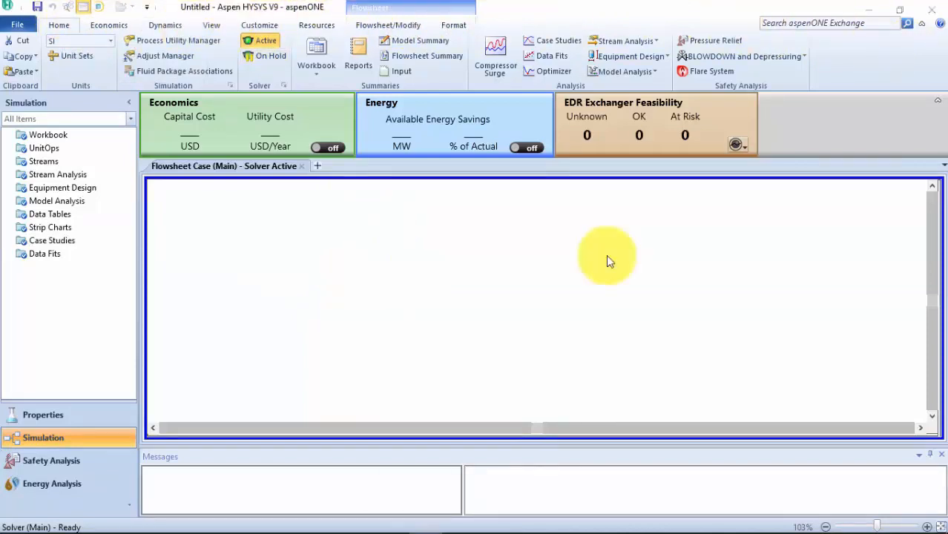
{"action": "mouse_move", "coordinate": [460, 514]}
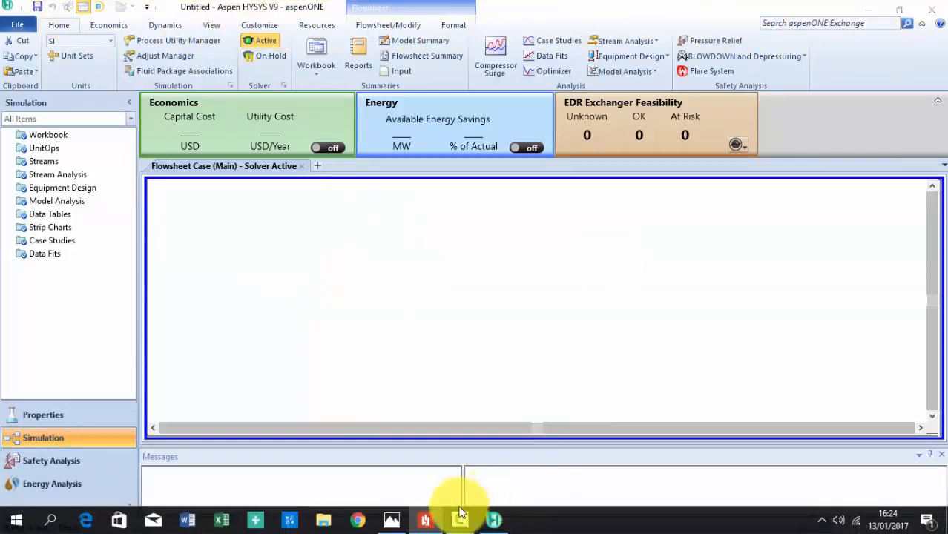
Switch to the Getting Started PDF and read the sections on entering the simulation environment and selecting the SI unit system.
{"action": "left_click", "coordinate": [425, 520]}
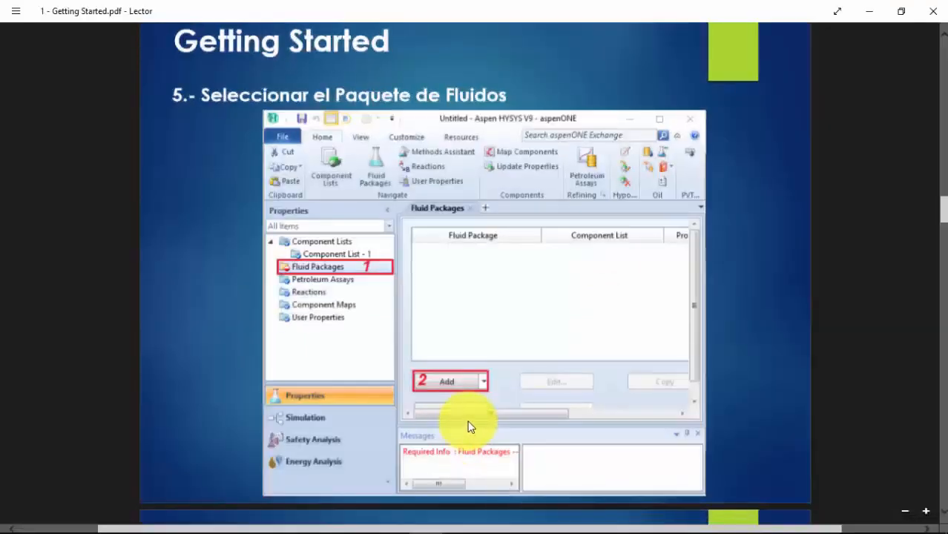
{"action": "scroll", "coordinate": [467, 423], "scroll_direction": "down", "scroll_amount": 5}
{"action": "scroll", "coordinate": [469, 424], "scroll_direction": "down", "scroll_amount": 5}
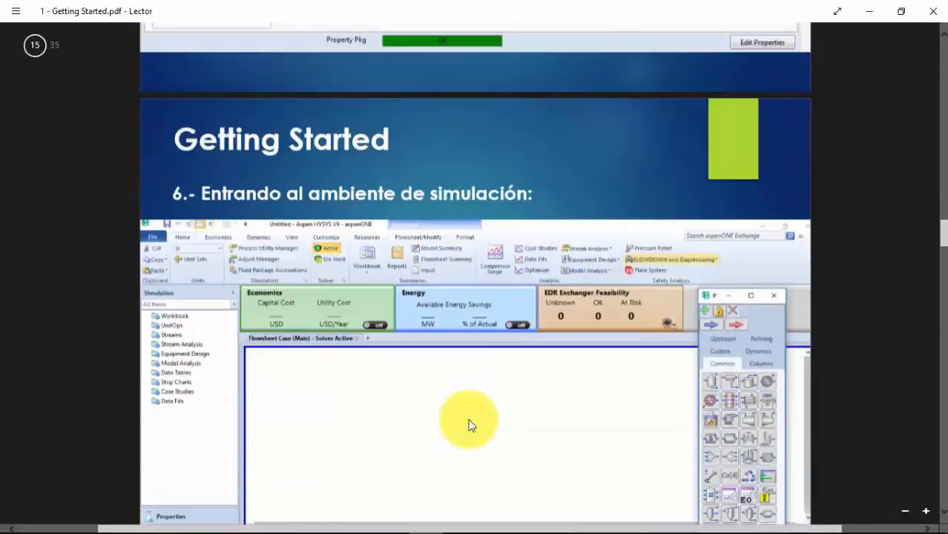
{"action": "scroll", "coordinate": [467, 421], "scroll_direction": "down", "scroll_amount": 2}
{"action": "scroll", "coordinate": [476, 417], "scroll_direction": "down", "scroll_amount": 3}
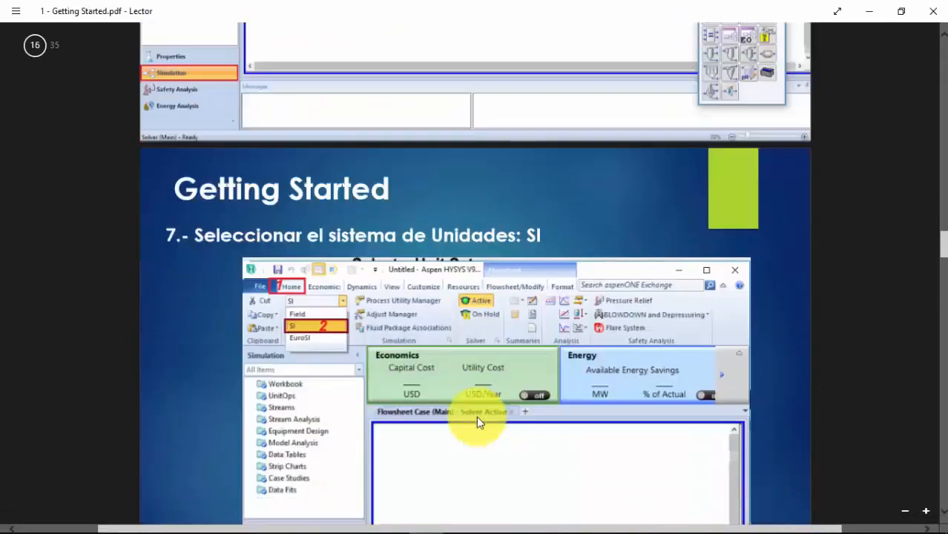
{"action": "scroll", "coordinate": [477, 422], "scroll_direction": "down", "scroll_amount": 2}
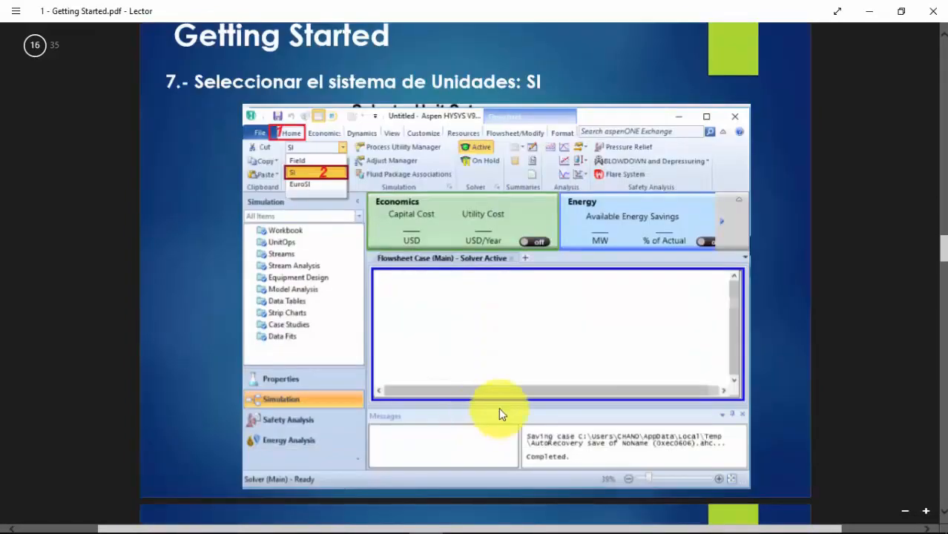
Switch back to HYSYS and select SI as the unit set of the case.
{"action": "mouse_move", "coordinate": [555, 528]}
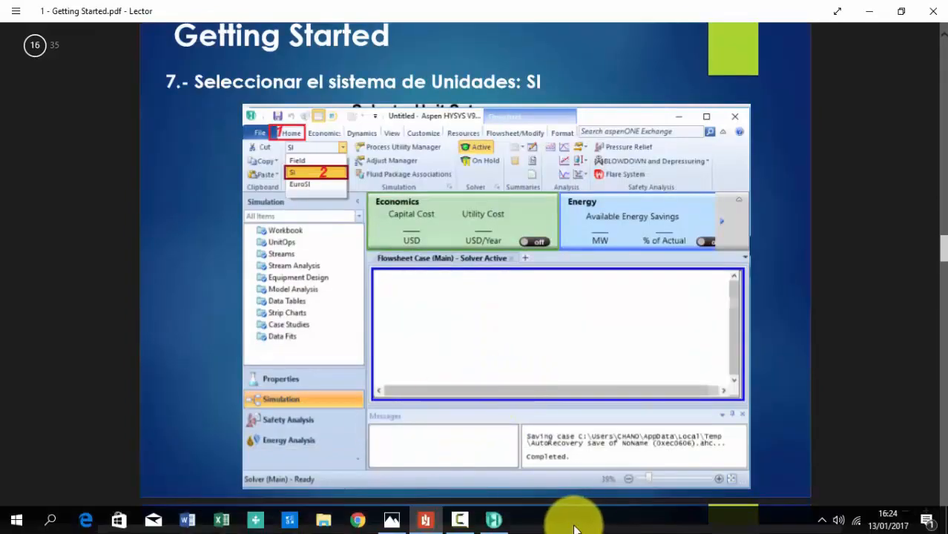
{"action": "left_click", "coordinate": [503, 521]}
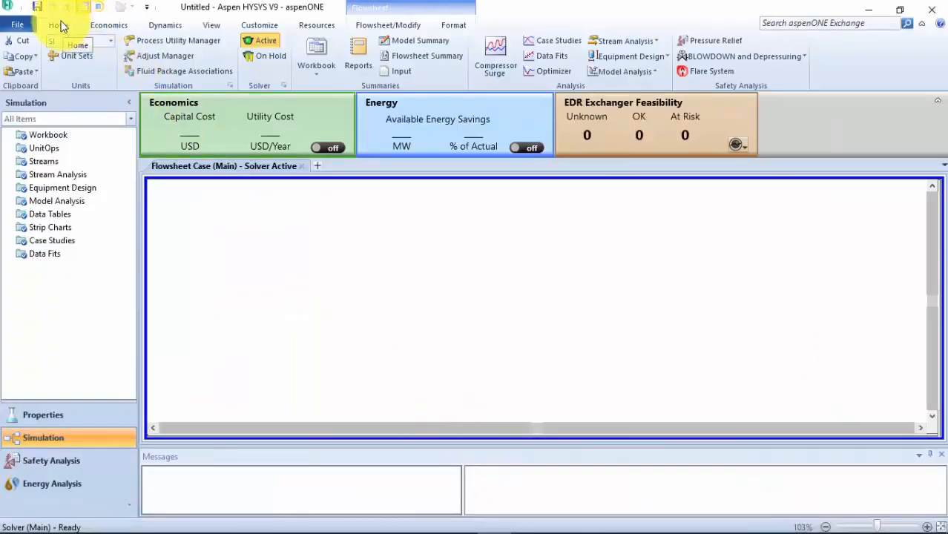
{"action": "left_click", "coordinate": [109, 42]}
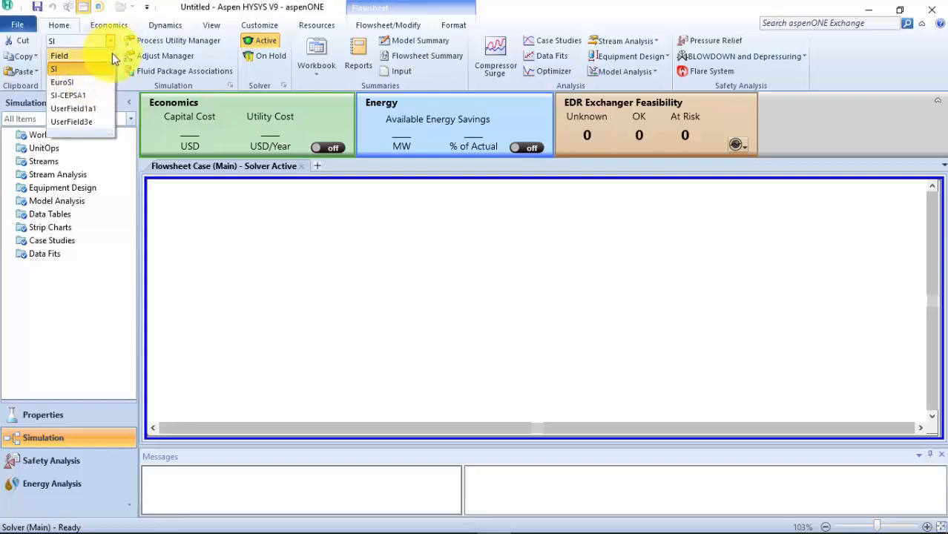
{"action": "left_click", "coordinate": [93, 70]}
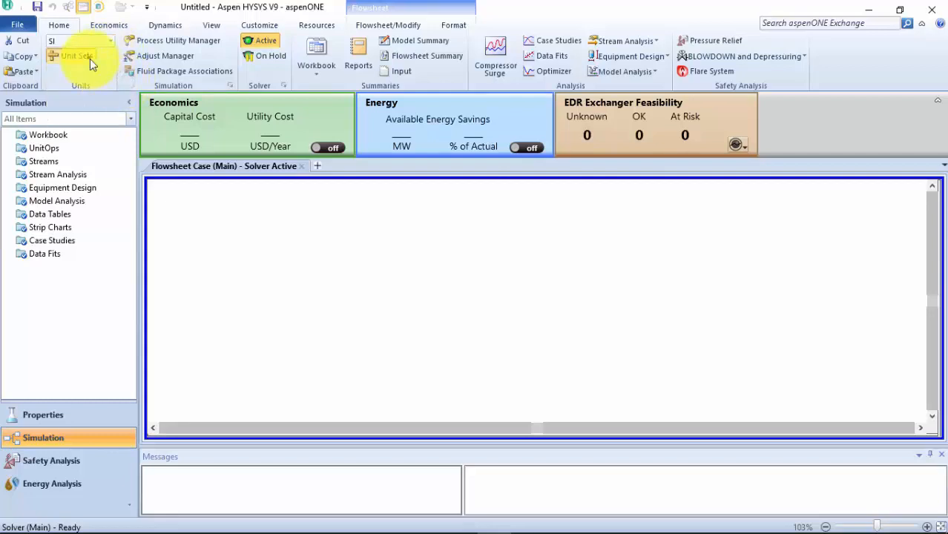
Open the unit set settings and examine the display units of the NewUser set, including the unit choices for temperature.
{"action": "left_click", "coordinate": [89, 59]}
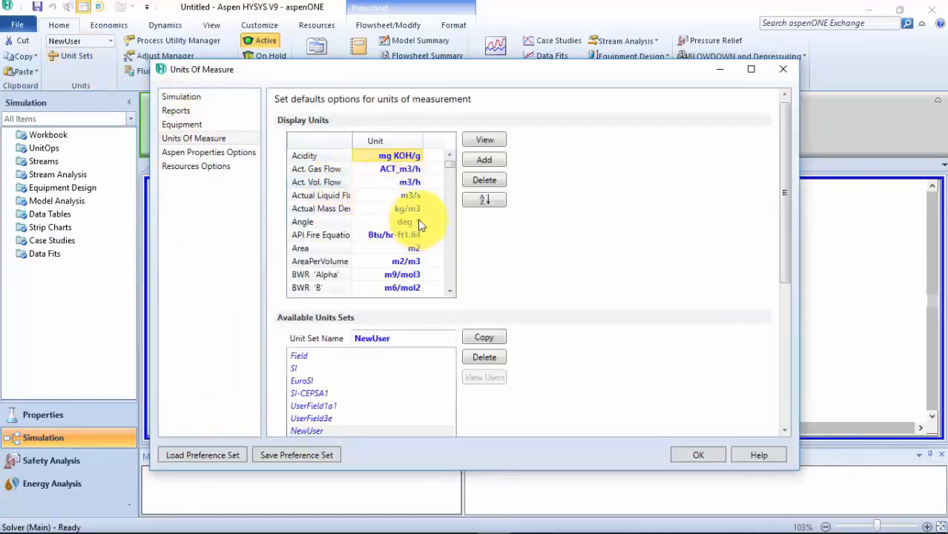
{"action": "scroll", "coordinate": [417, 219], "scroll_direction": "down", "scroll_amount": 8}
{"action": "scroll", "coordinate": [420, 213], "scroll_direction": "down", "scroll_amount": 20}
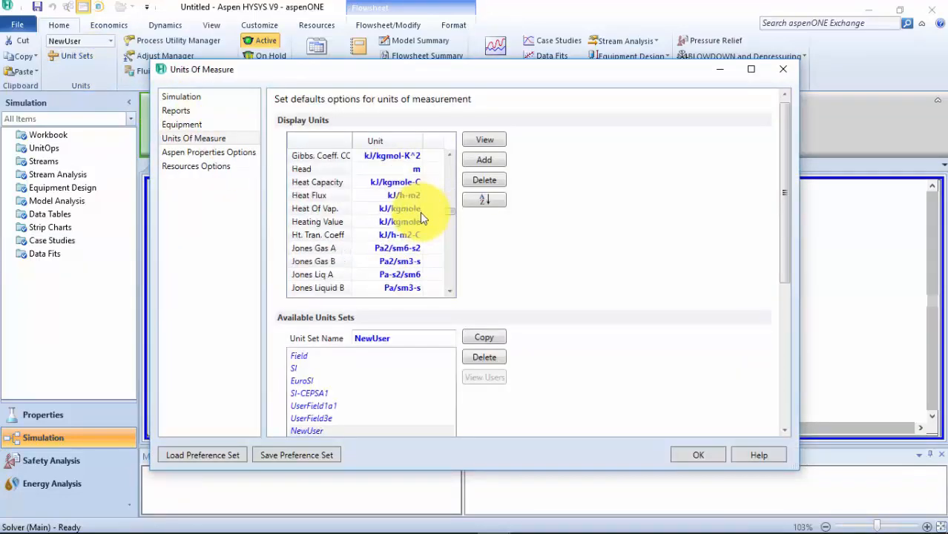
{"action": "scroll", "coordinate": [417, 278], "scroll_direction": "down", "scroll_amount": 20}
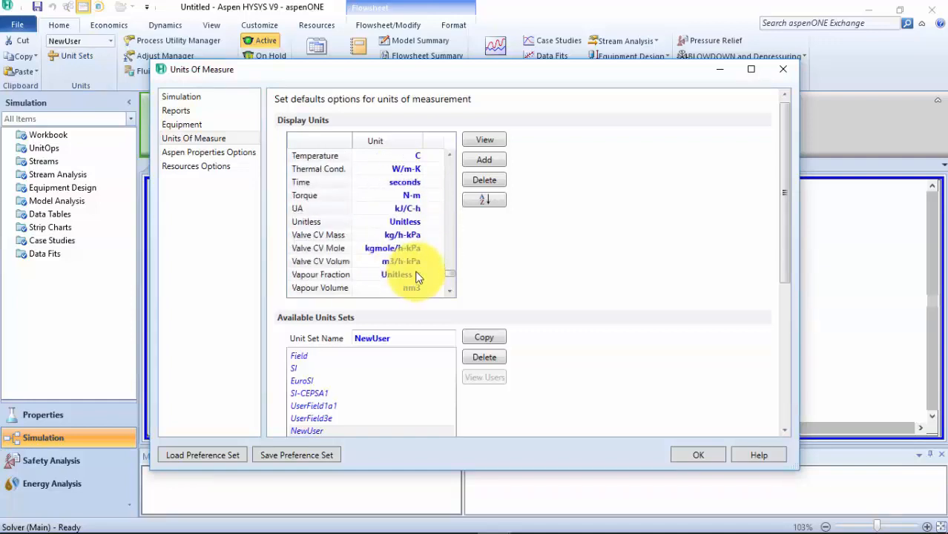
{"action": "scroll", "coordinate": [417, 276], "scroll_direction": "down", "scroll_amount": 3}
{"action": "scroll", "coordinate": [417, 276], "scroll_direction": "up", "scroll_amount": 2}
{"action": "scroll", "coordinate": [416, 276], "scroll_direction": "up", "scroll_amount": 2}
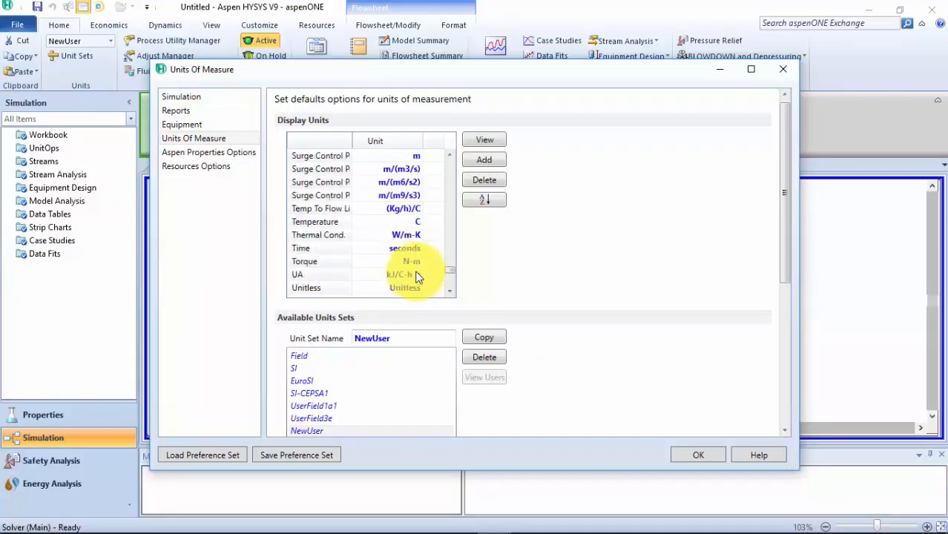
{"action": "left_click", "coordinate": [417, 222]}
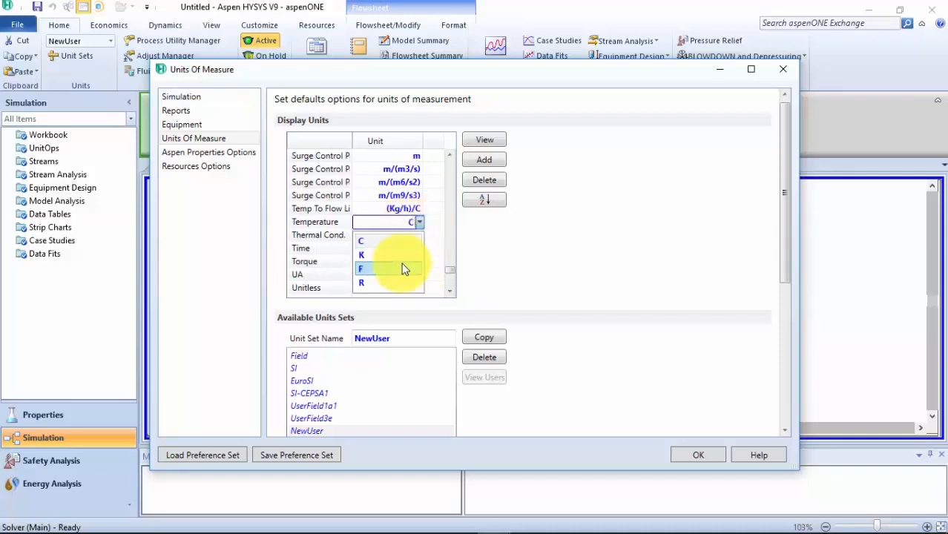
{"action": "left_click", "coordinate": [545, 224]}
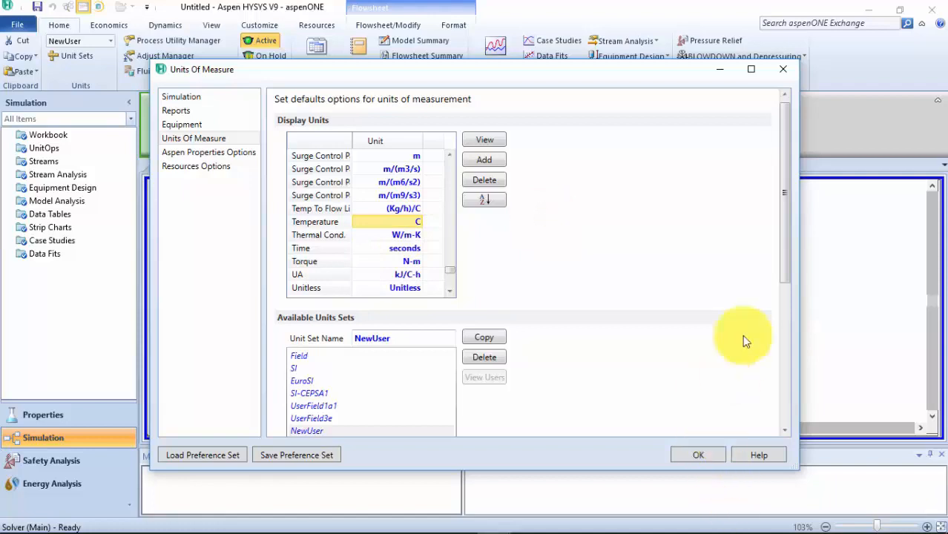
Close the Units Of Measure settings and make SI the active unit set again.
{"action": "left_click", "coordinate": [779, 75]}
{"action": "left_click", "coordinate": [109, 40]}
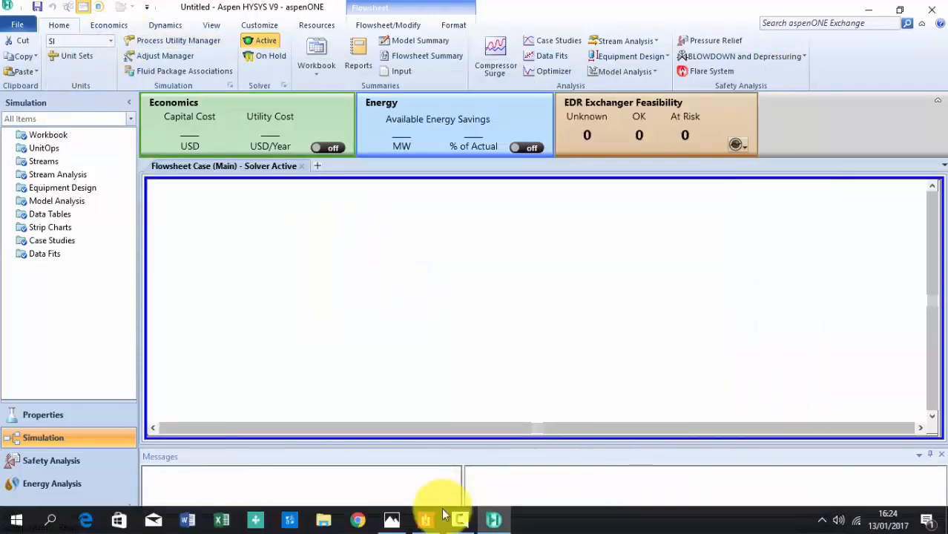
Switch to the Getting Started PDF and read step 8 on inserting three material streams from the object palette.
{"action": "left_click", "coordinate": [461, 516]}
{"action": "scroll", "coordinate": [481, 403], "scroll_direction": "down", "scroll_amount": 4}
{"action": "scroll", "coordinate": [480, 403], "scroll_direction": "down", "scroll_amount": 2}
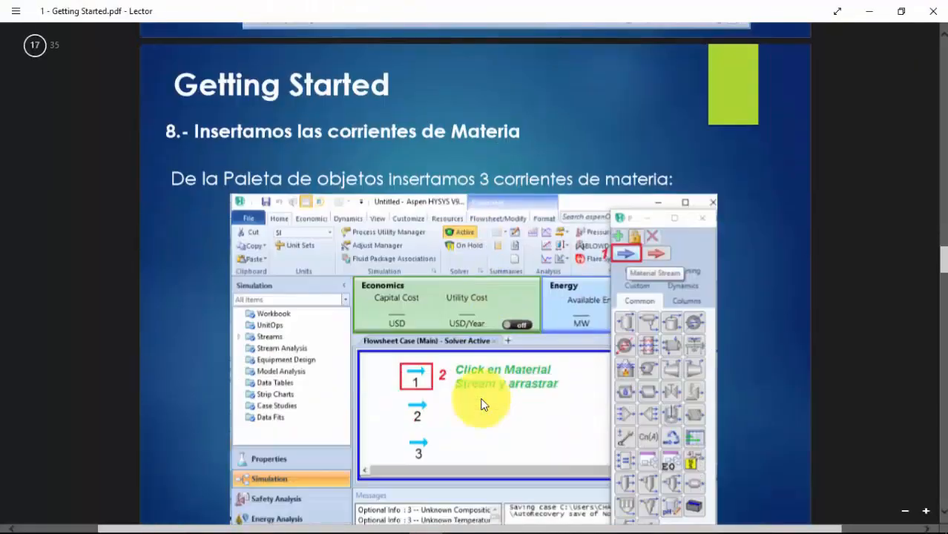
{"action": "scroll", "coordinate": [480, 403], "scroll_direction": "down", "scroll_amount": 1}
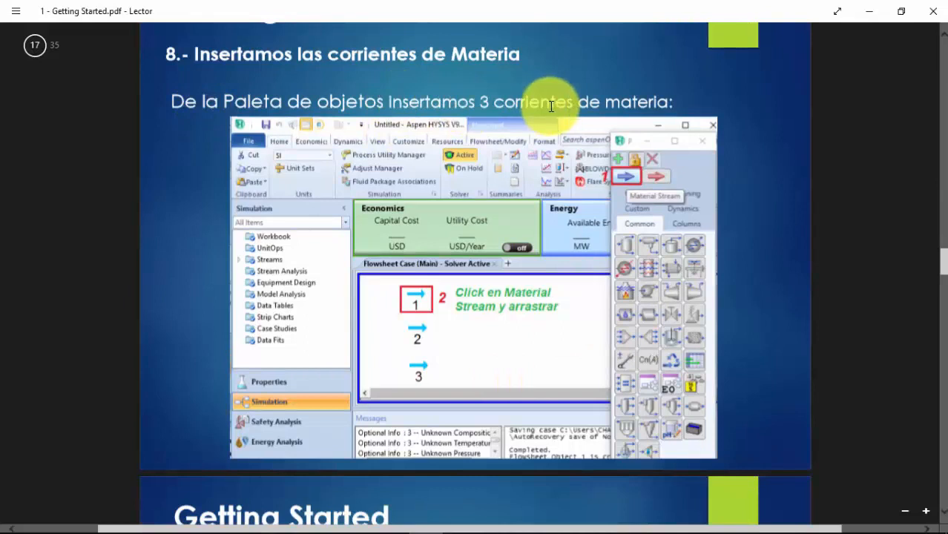
Switch back to HYSYS, show the object palette and place three material streams one below another on the flowsheet.
{"action": "mouse_move", "coordinate": [656, 525]}
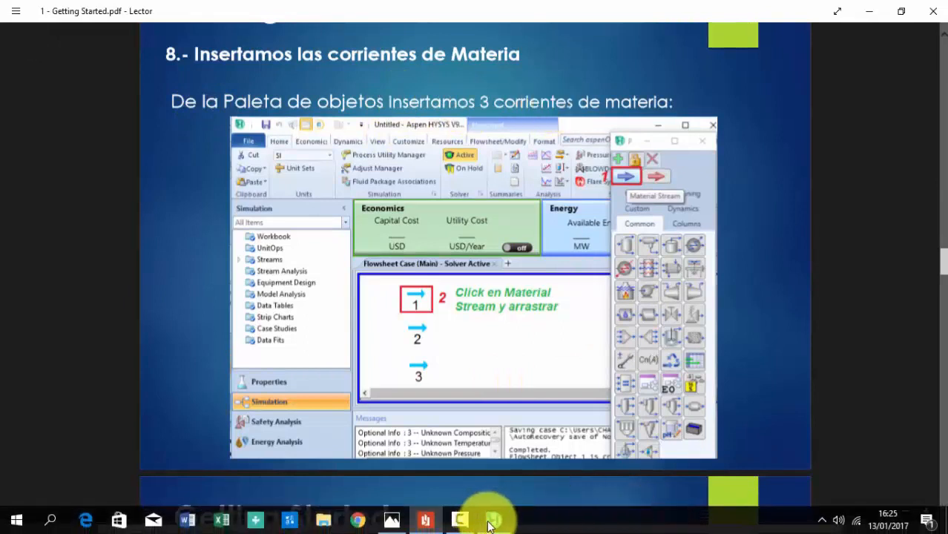
{"action": "left_click", "coordinate": [491, 521]}
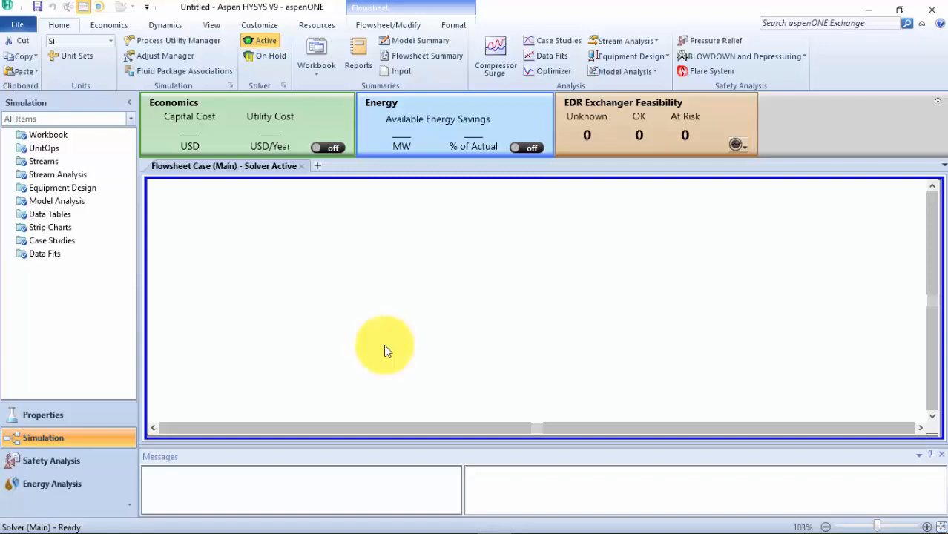
{"action": "key", "text": "F4"}
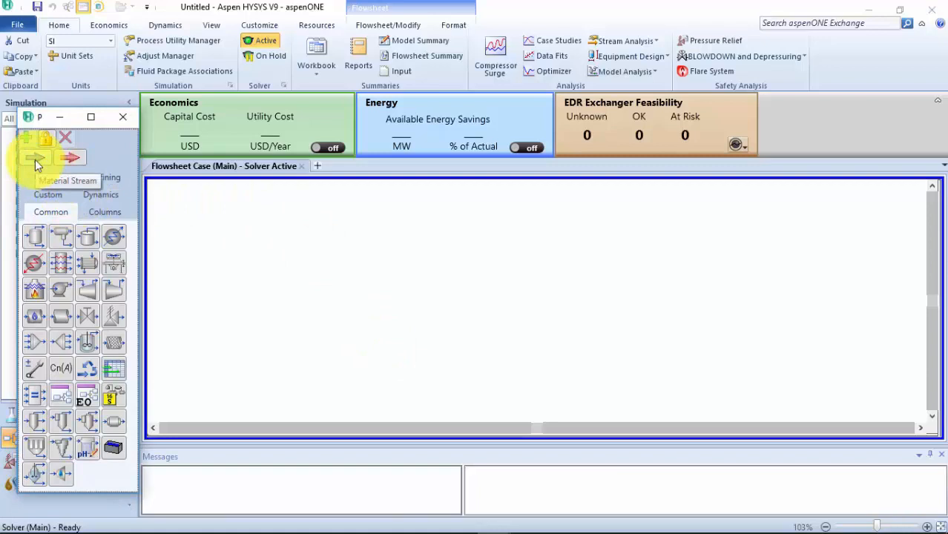
{"action": "left_click", "coordinate": [35, 159]}
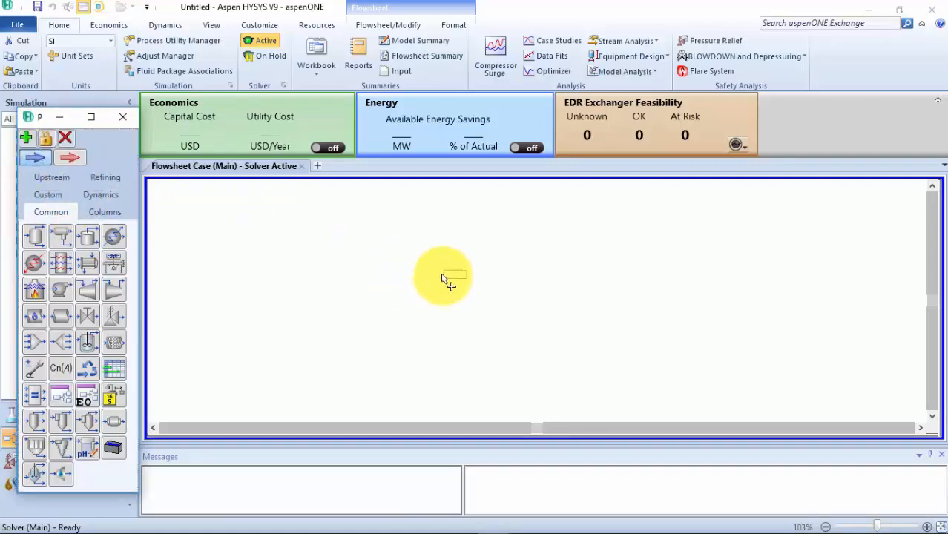
{"action": "left_click", "coordinate": [402, 229]}
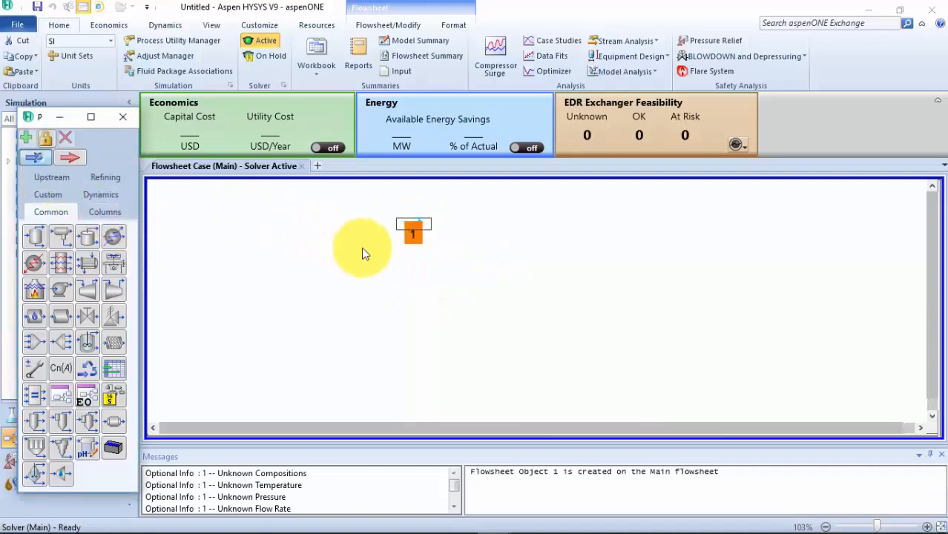
{"action": "left_click", "coordinate": [409, 275]}
{"action": "left_click", "coordinate": [36, 160]}
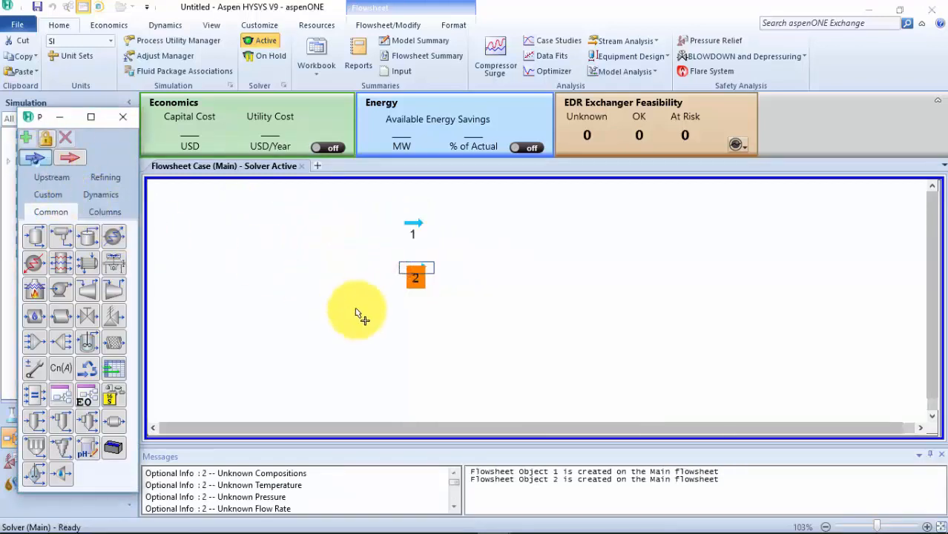
{"action": "left_click", "coordinate": [407, 326]}
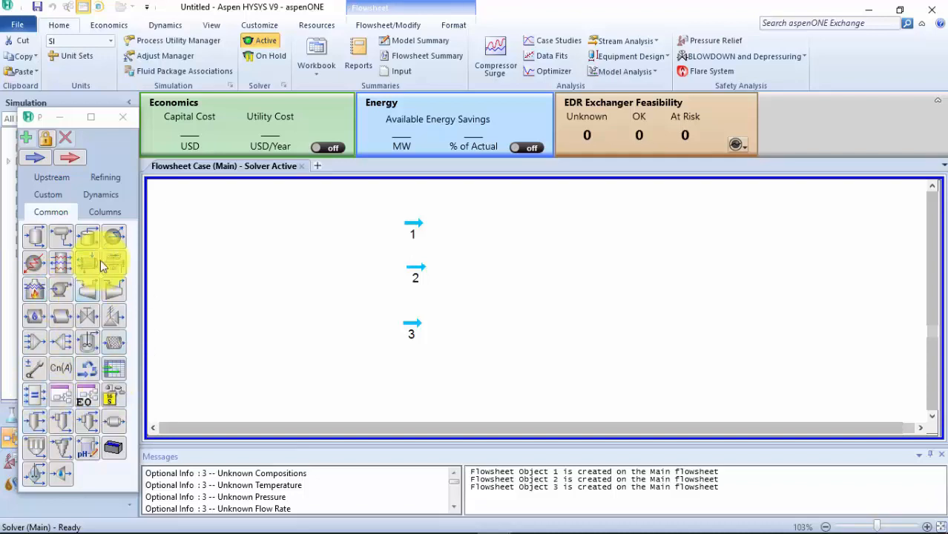
Look through the object palette's Columns, Refining, Custom and Upstream operations and return to the Common operations.
{"action": "left_click", "coordinate": [101, 212]}
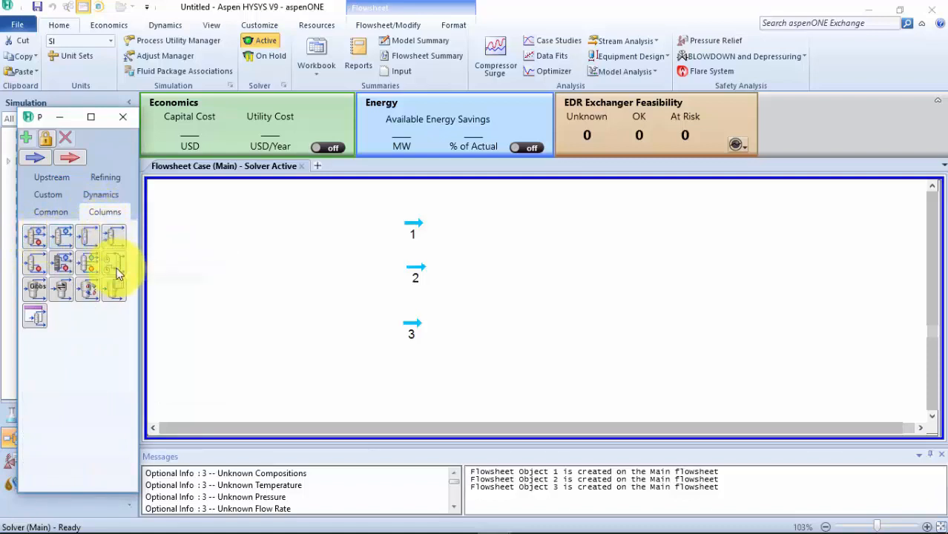
{"action": "left_click", "coordinate": [107, 180]}
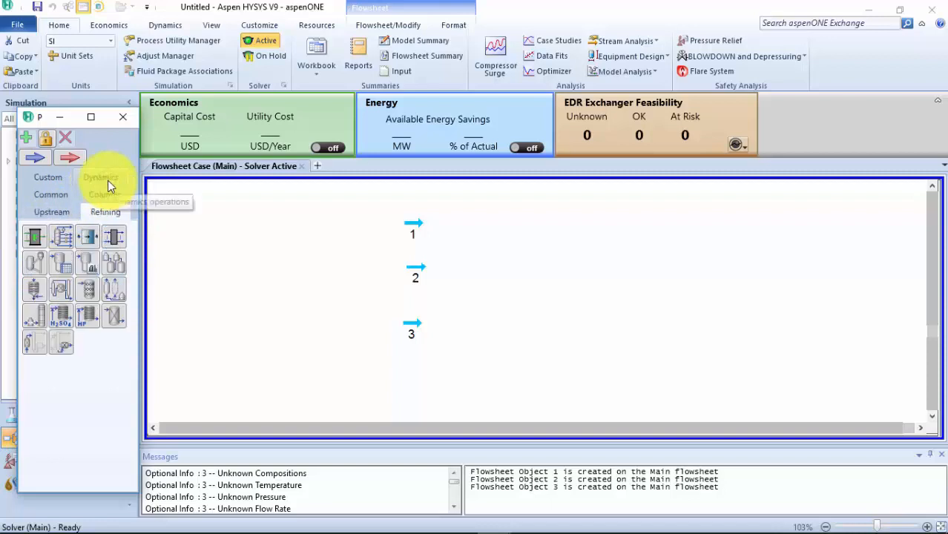
{"action": "left_click", "coordinate": [60, 288]}
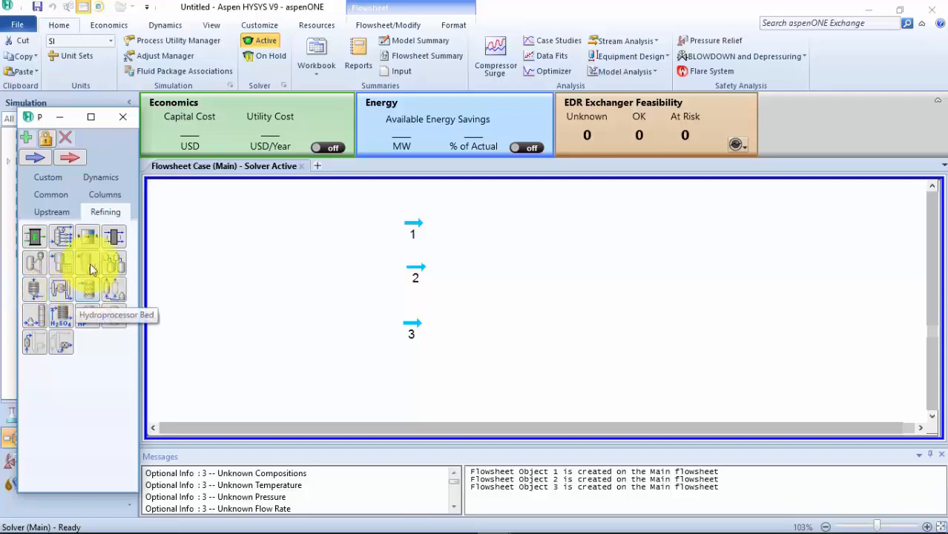
{"action": "left_click", "coordinate": [55, 181]}
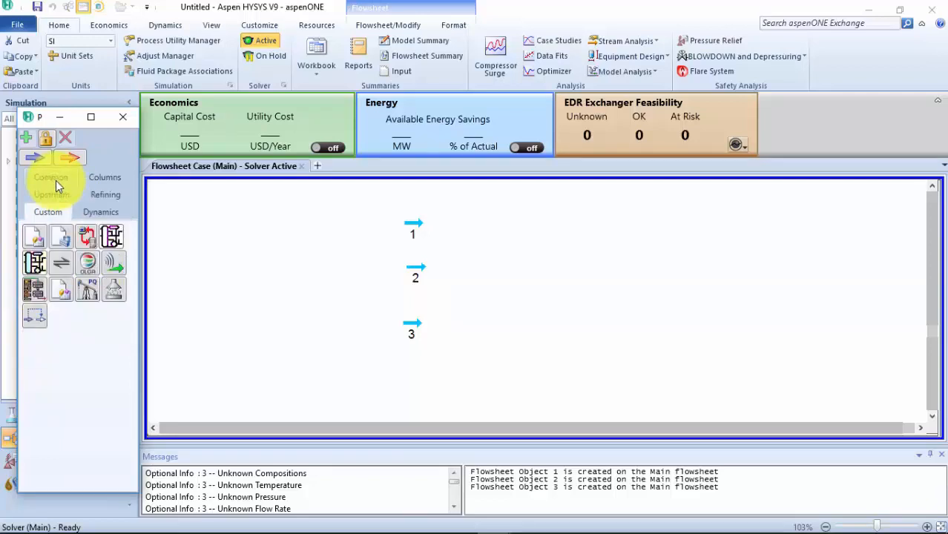
{"action": "left_click", "coordinate": [59, 196]}
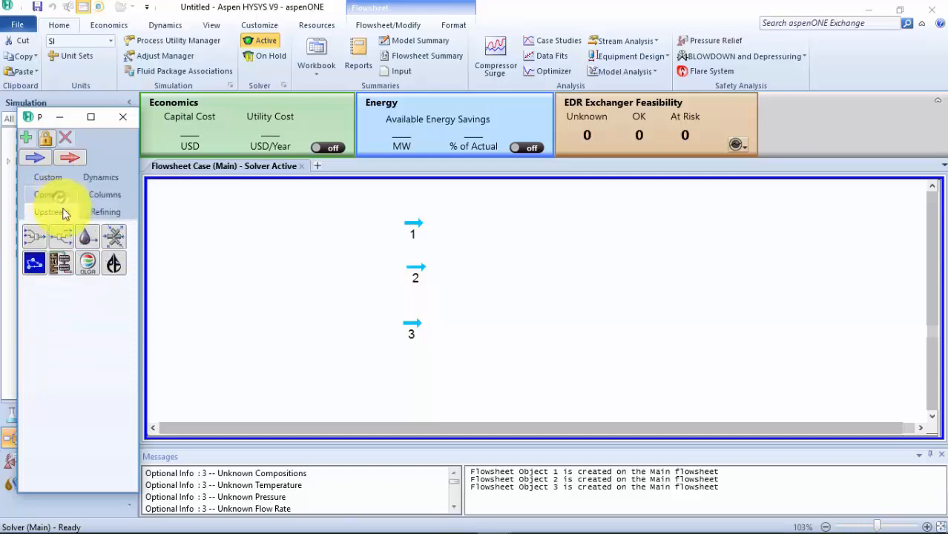
{"action": "left_click", "coordinate": [103, 193]}
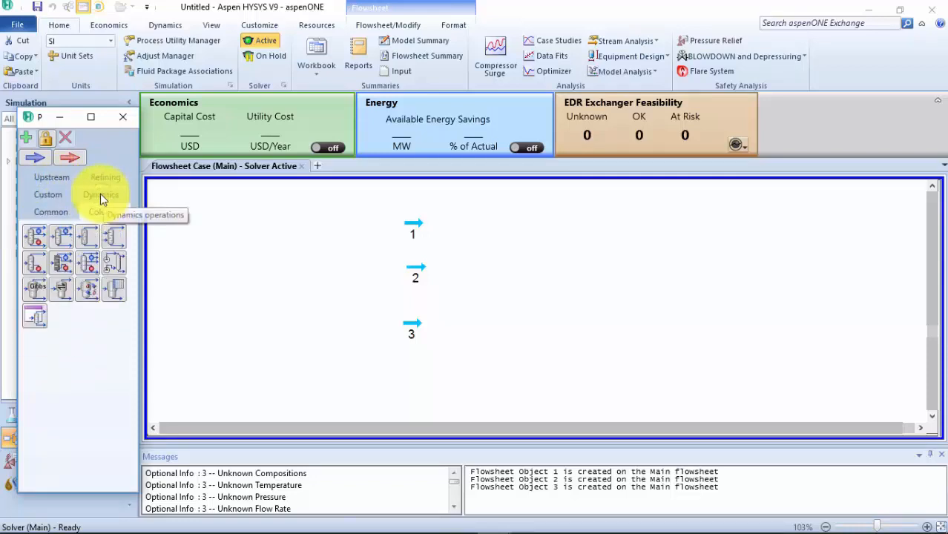
{"action": "left_click", "coordinate": [69, 199]}
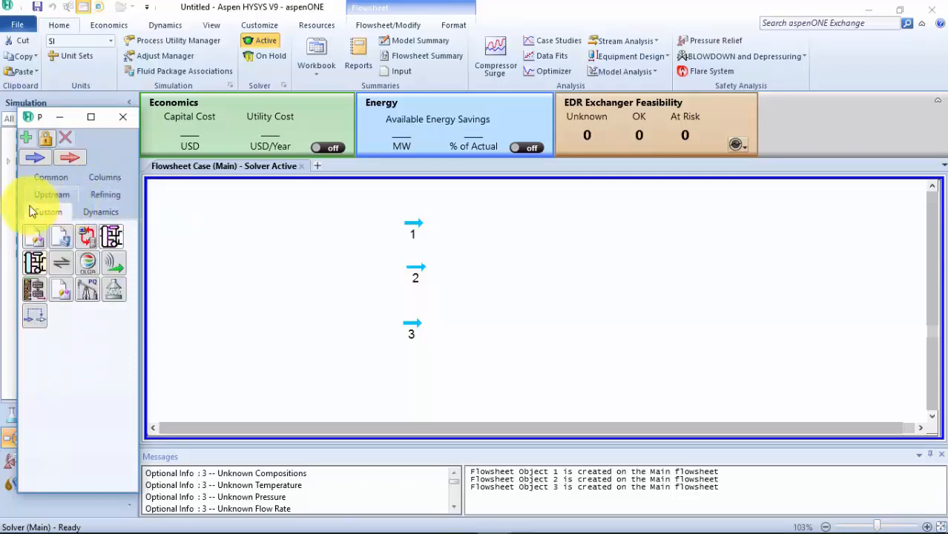
{"action": "mouse_move", "coordinate": [46, 525]}
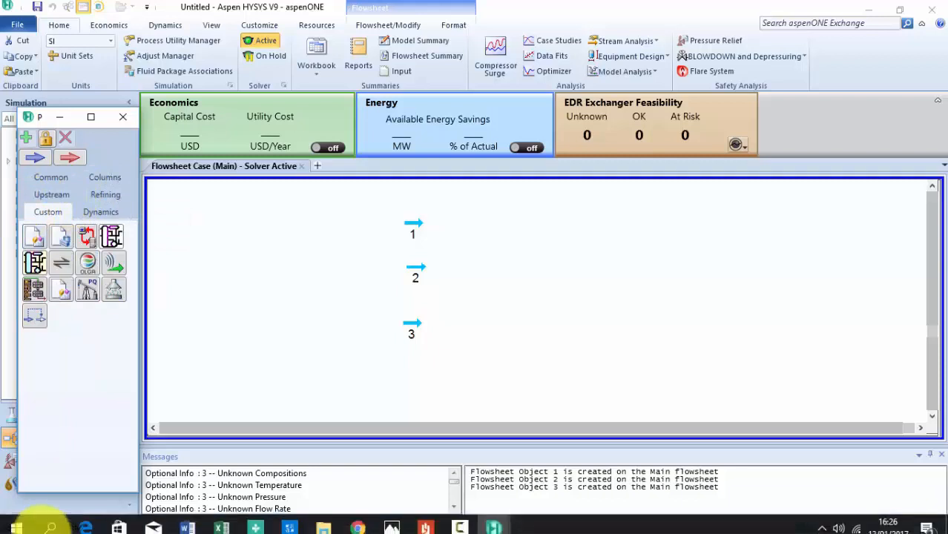
{"action": "left_click", "coordinate": [75, 181]}
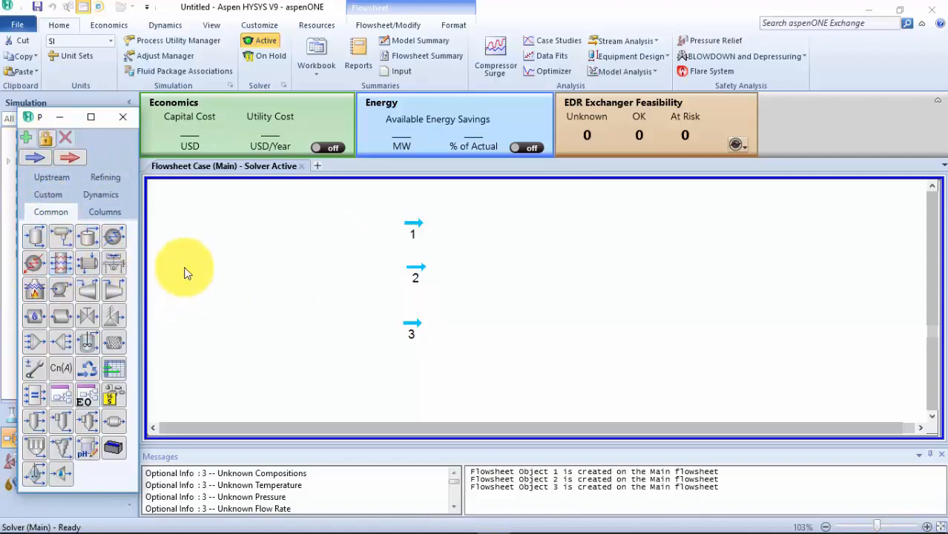
Reposition material streams 1, 2 and 3 on the flowsheet so they line up in an evenly spaced vertical column.
{"action": "left_click", "coordinate": [417, 326]}
{"action": "left_click_drag", "start_coordinate": [420, 327], "coordinate": [414, 278]}
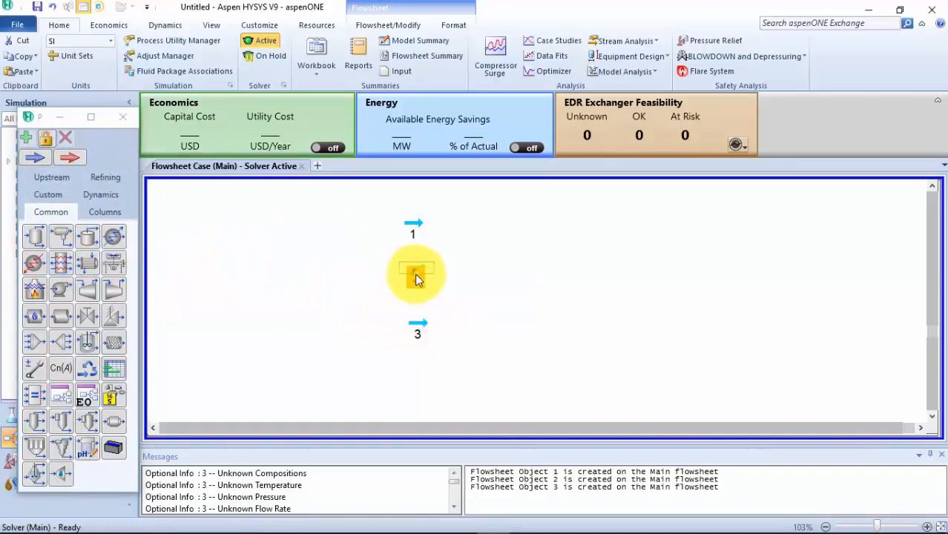
{"action": "left_click_drag", "start_coordinate": [417, 225], "coordinate": [418, 230]}
{"action": "left_click", "coordinate": [418, 328]}
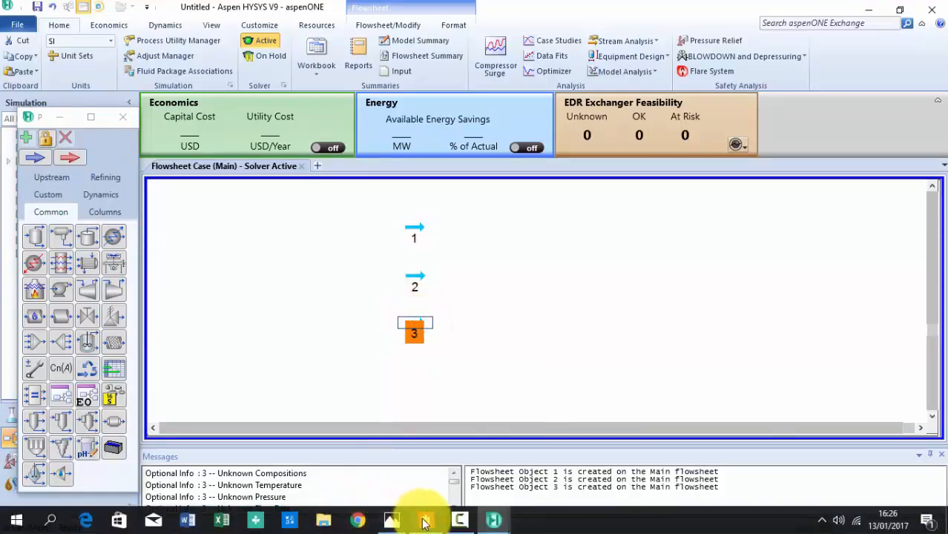
Switch to the Getting Started PDF, read step 9 on the stream names and compositions, and return to HYSYS.
{"action": "left_click", "coordinate": [425, 519]}
{"action": "scroll", "coordinate": [415, 428], "scroll_direction": "down", "scroll_amount": 6}
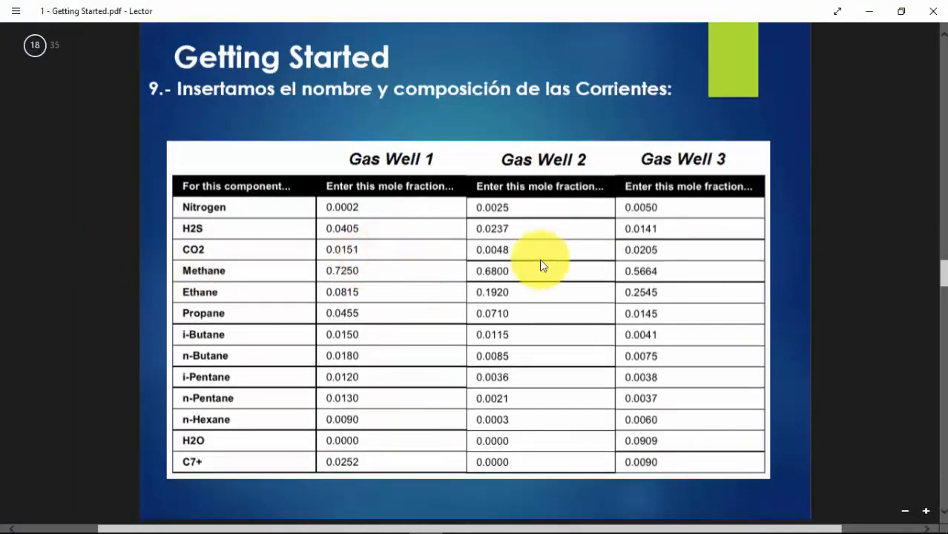
{"action": "mouse_move", "coordinate": [491, 514]}
{"action": "left_click", "coordinate": [500, 468]}
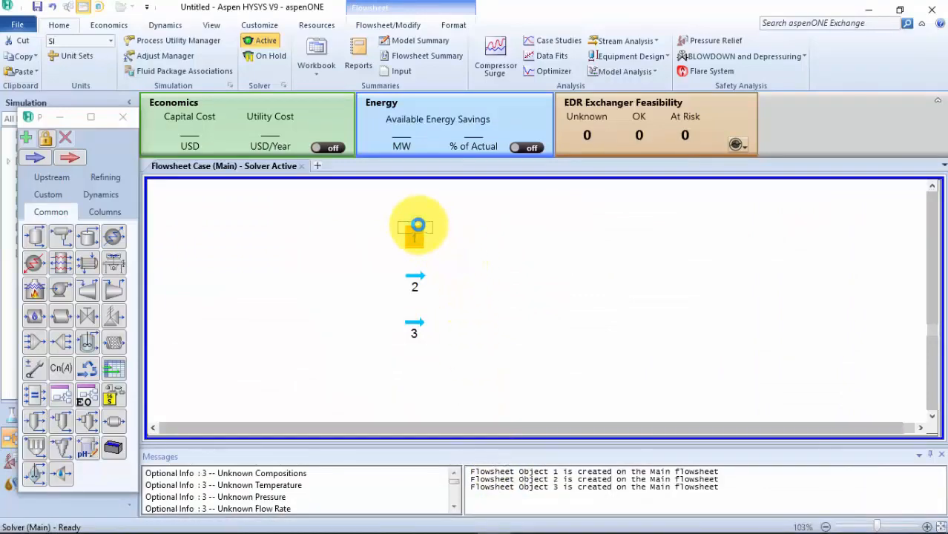
Open material stream 1 on the flowsheet and rename it Gas Well 1.
{"action": "double_click", "coordinate": [418, 224]}
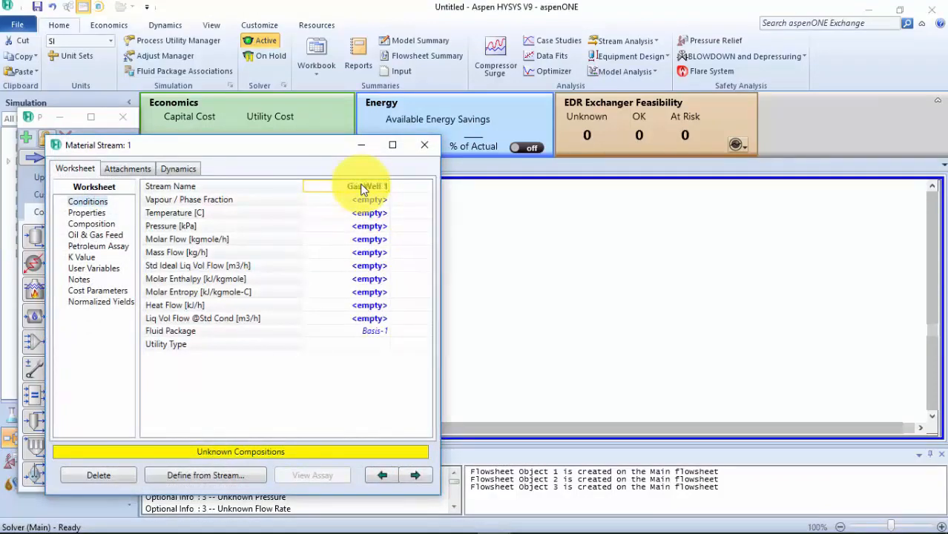
{"action": "left_click", "coordinate": [355, 225]}
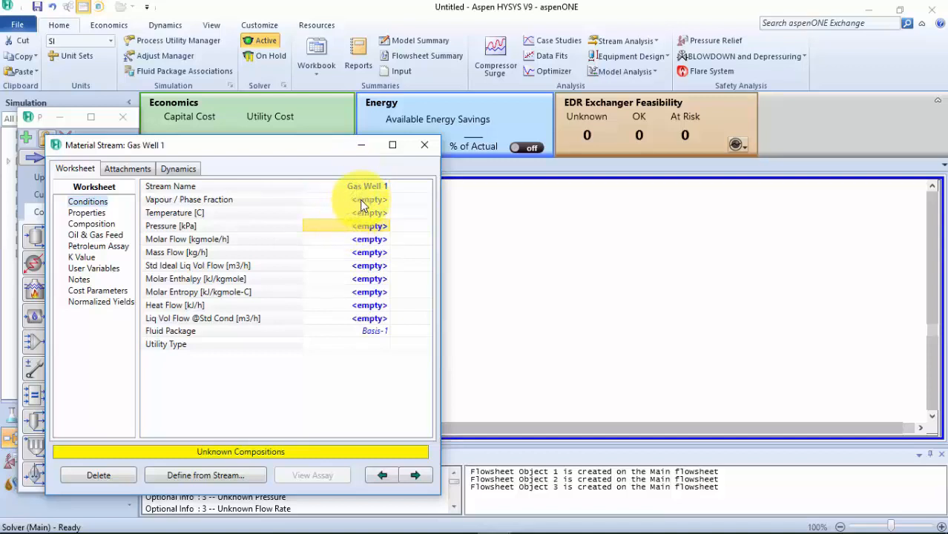
{"action": "left_click", "coordinate": [367, 238]}
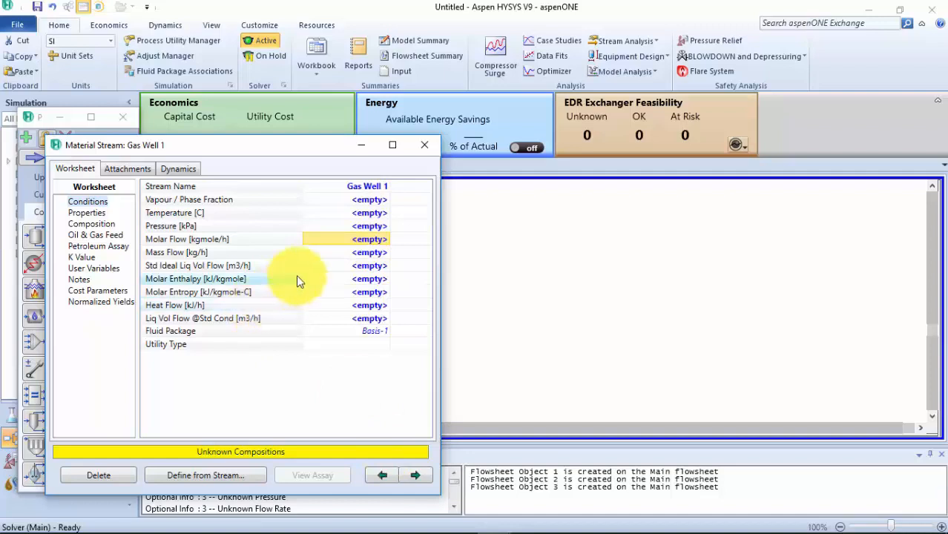
Open Gas Well 1's composition input, consult the PDF table, and set the Nitrogen mole fraction to 0.0002.
{"action": "left_click", "coordinate": [107, 223]}
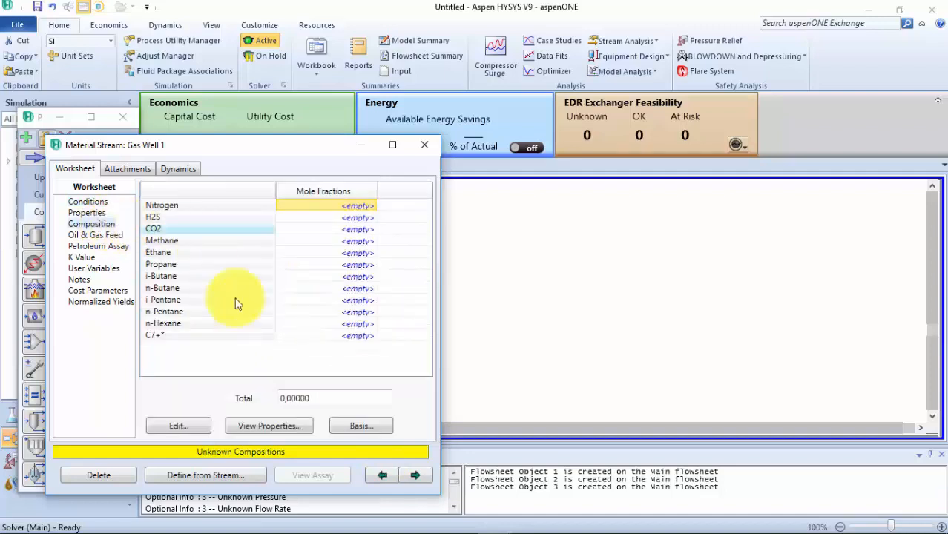
{"action": "left_click", "coordinate": [207, 429]}
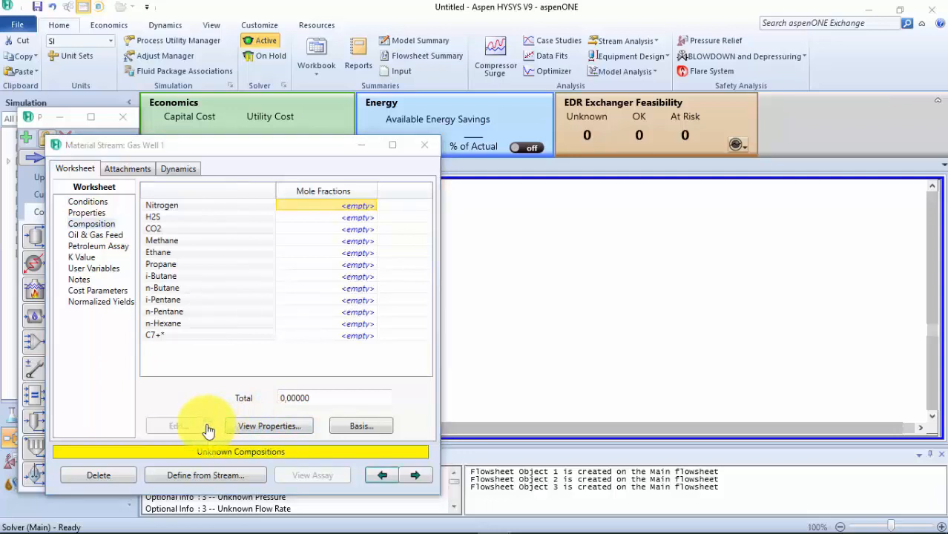
{"action": "key", "text": "Escape"}
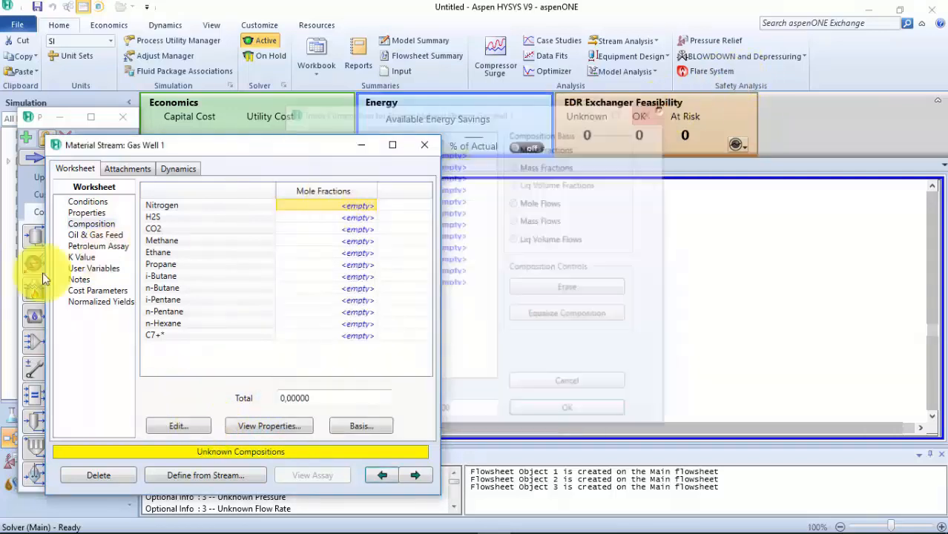
{"action": "left_click", "coordinate": [176, 429]}
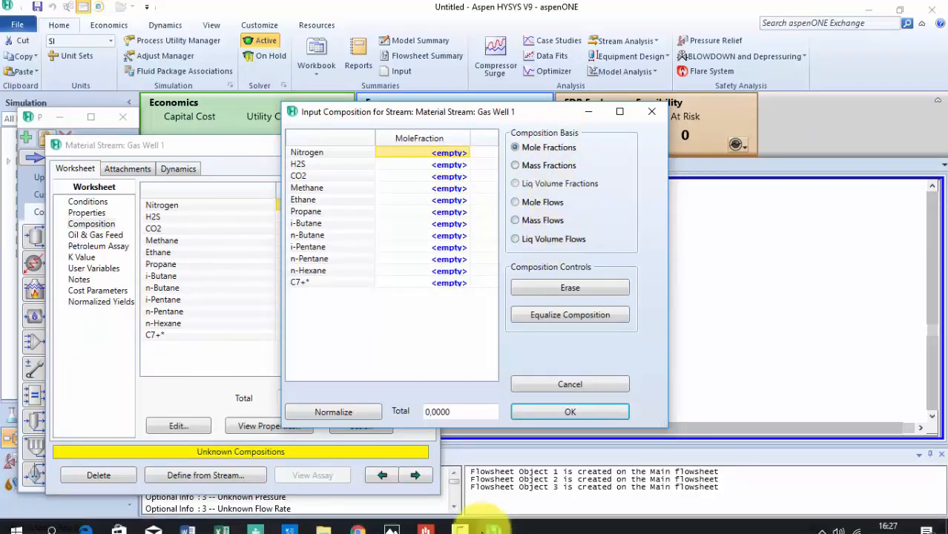
{"action": "left_click", "coordinate": [425, 522]}
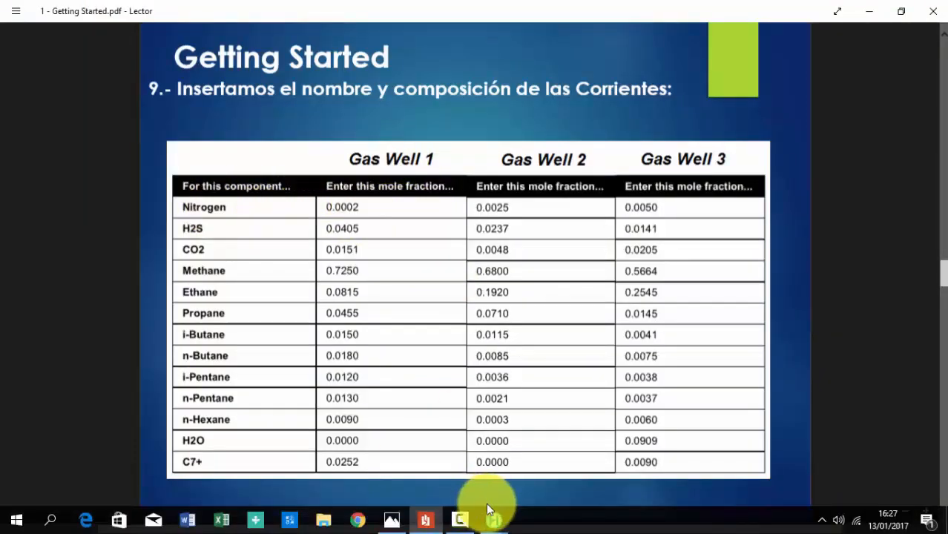
{"action": "mouse_move", "coordinate": [493, 519]}
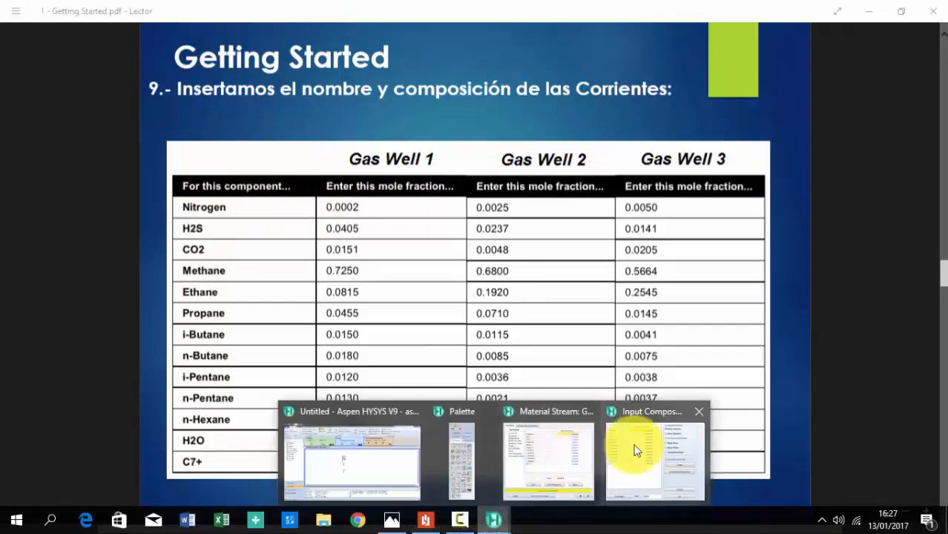
{"action": "left_click", "coordinate": [635, 445]}
{"action": "type", "text": "0.0002"}
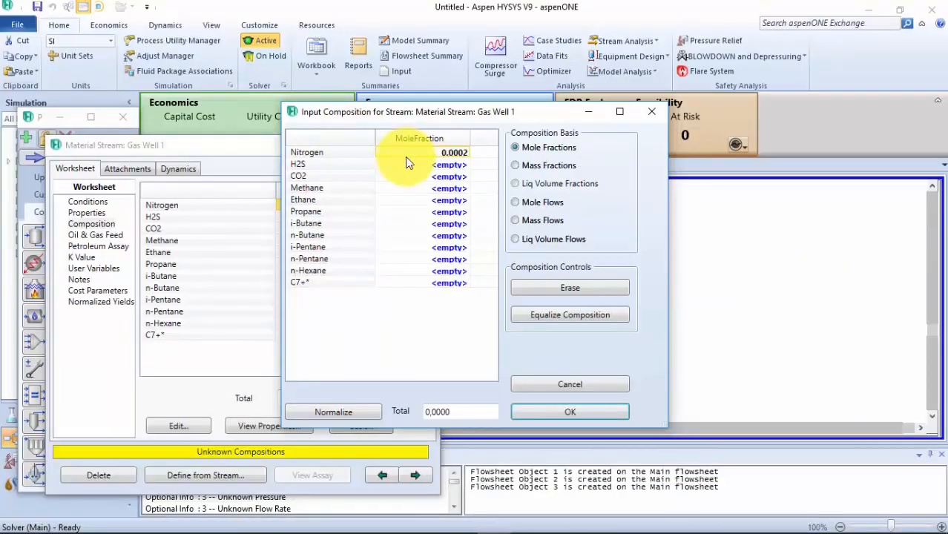
{"action": "key", "text": "Return"}
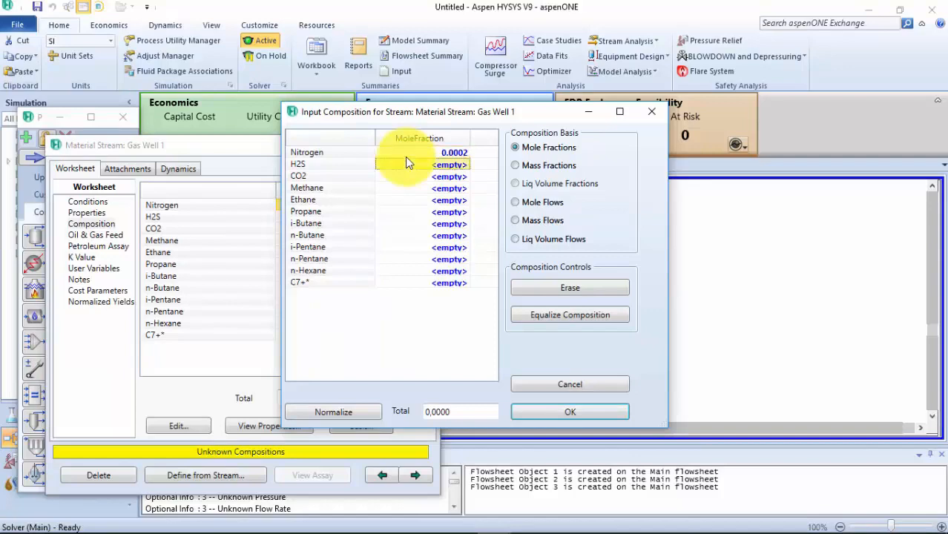
Check the Gas Well 1 column in the PDF and set the H2S mole fraction to 0.0405.
{"action": "left_click", "coordinate": [430, 522]}
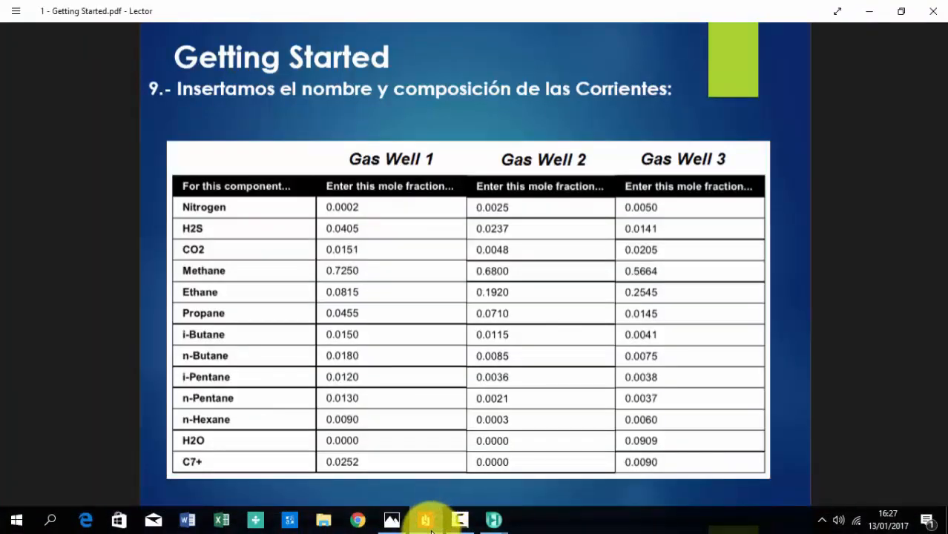
{"action": "left_click", "coordinate": [430, 527]}
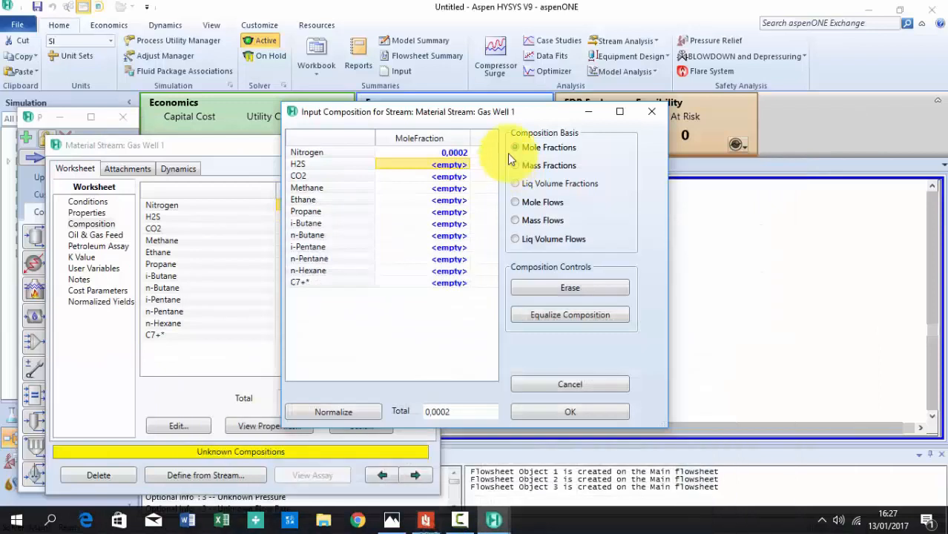
{"action": "left_click", "coordinate": [460, 169]}
{"action": "type", "text": "0.0405"}
{"action": "key", "text": "Return"}
Look up CO2 in the PDF's Gas Well 1 column and enter its mole fraction as 0.0151.
{"action": "left_click", "coordinate": [424, 522]}
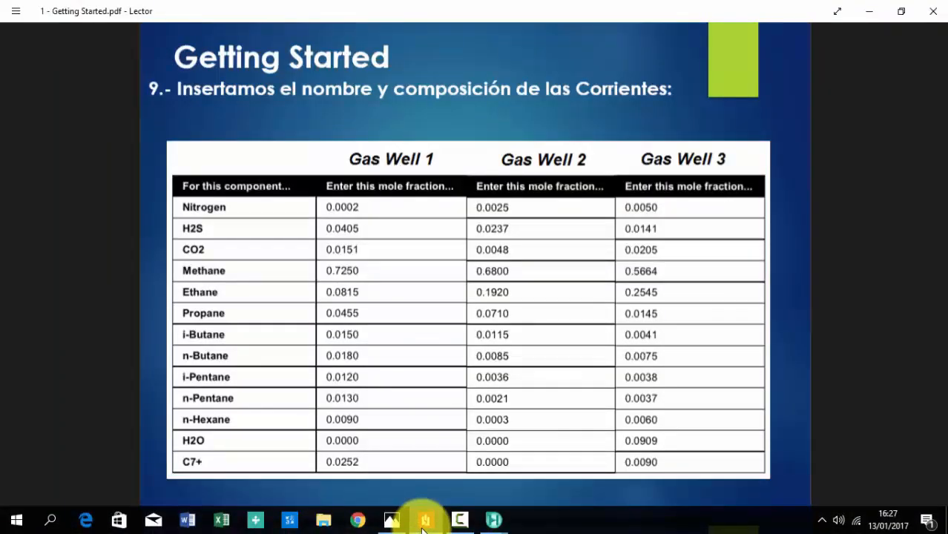
{"action": "left_click", "coordinate": [424, 522]}
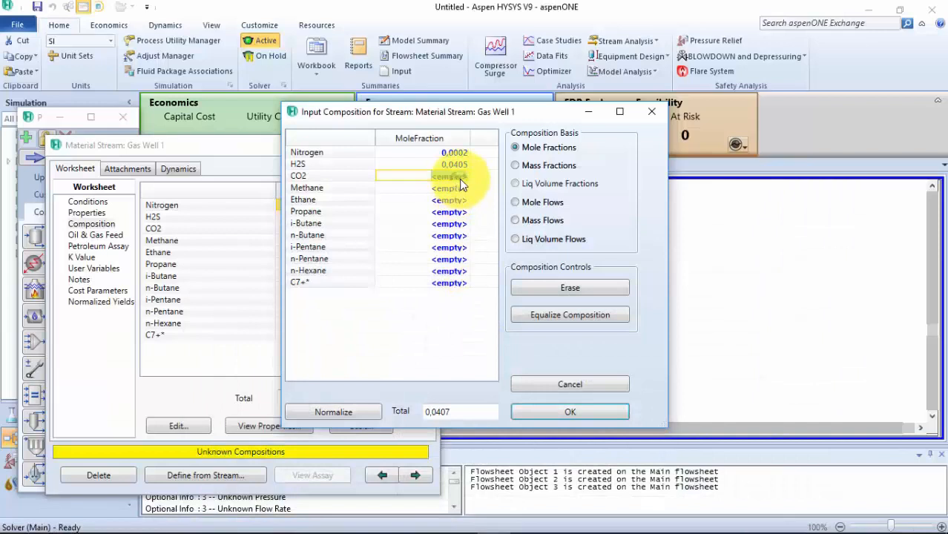
{"action": "type", "text": "0.0"}
{"action": "type", "text": "151"}
{"action": "key", "text": "Return"}
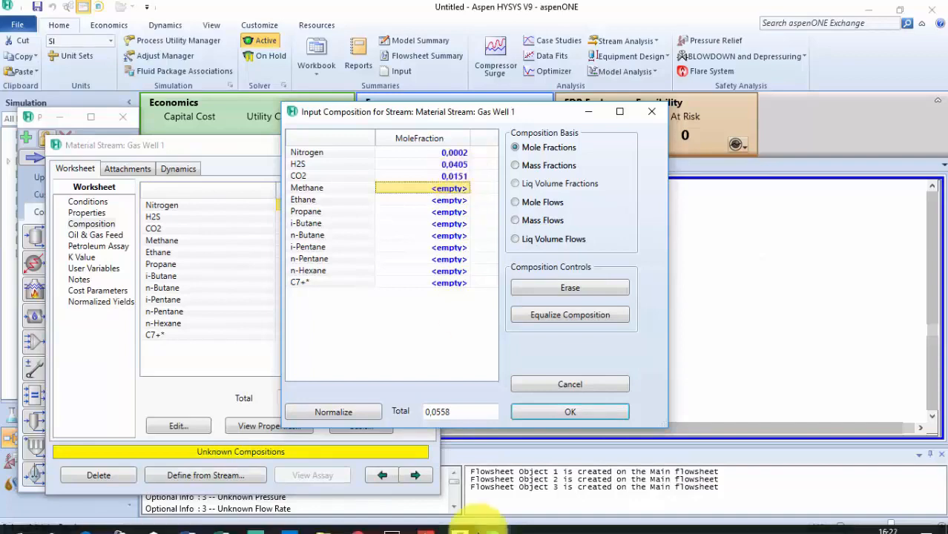
Consult the PDF composition table and set Gas Well 1's Methane mole fraction to 0.7250.
{"action": "left_click", "coordinate": [425, 522]}
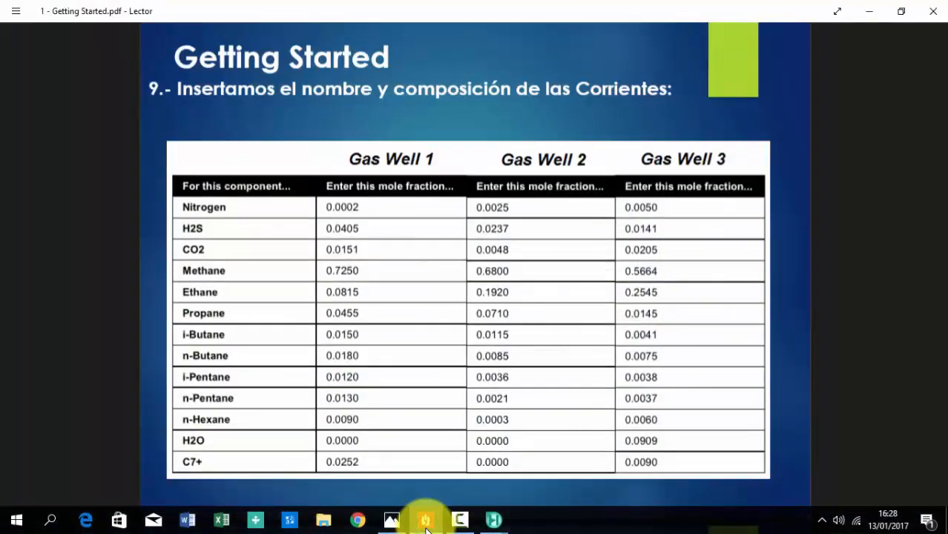
{"action": "left_click", "coordinate": [425, 522]}
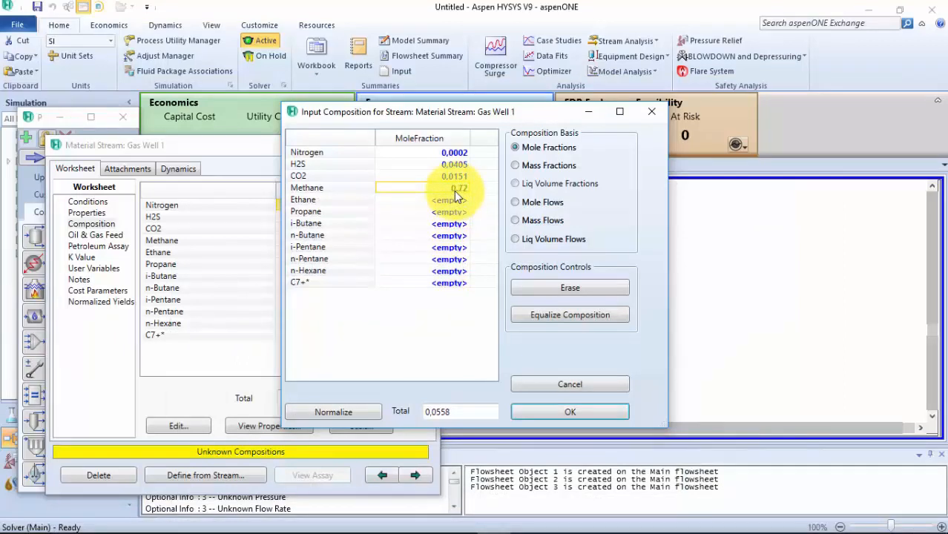
{"action": "type", "text": "0,7250"}
{"action": "key", "text": "Return"}
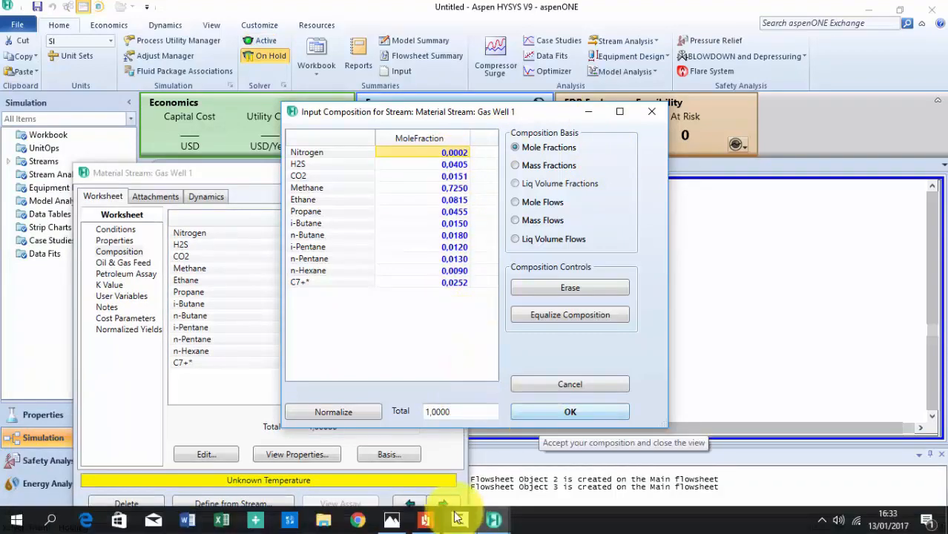
Compare Gas Well 1's components with the PDF table, return to HYSYS, and close the composition input and stream windows.
{"action": "left_click", "coordinate": [429, 521]}
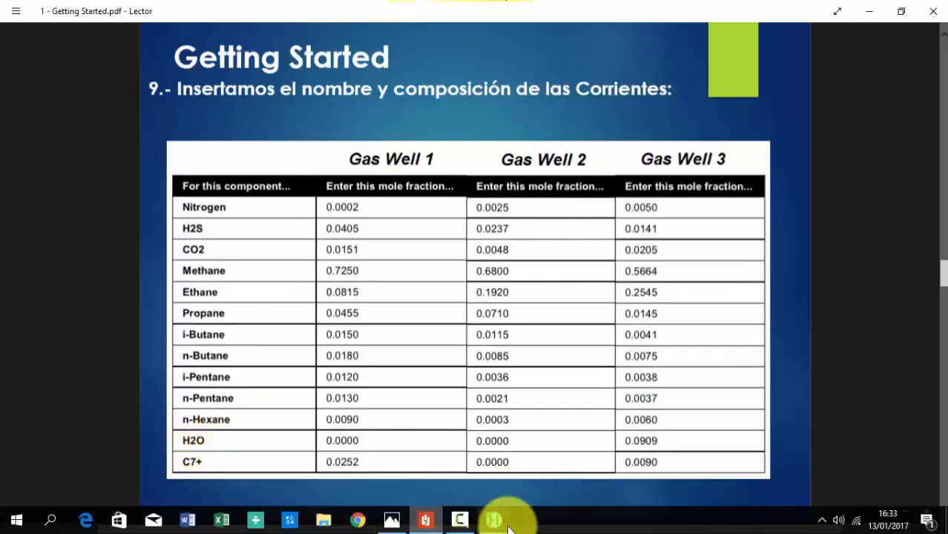
{"action": "mouse_move", "coordinate": [511, 503]}
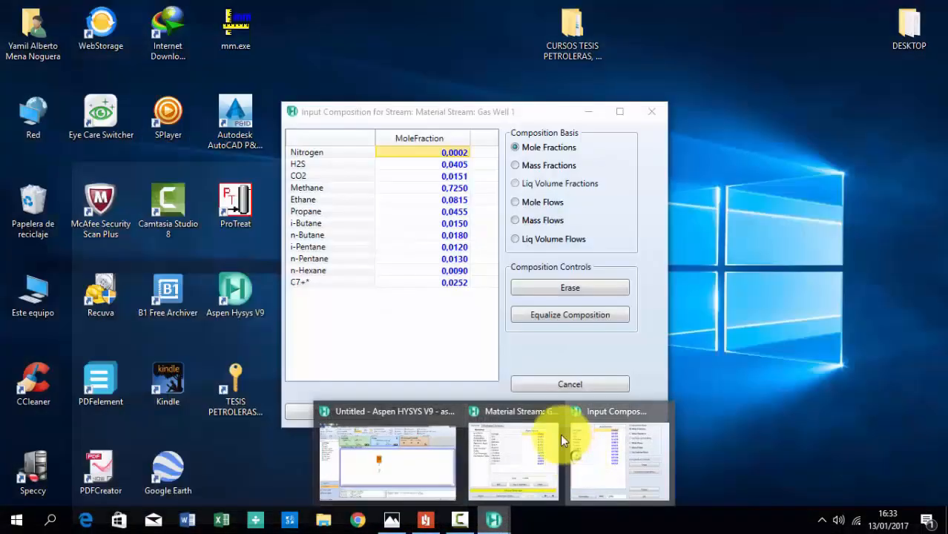
{"action": "left_click", "coordinate": [565, 438]}
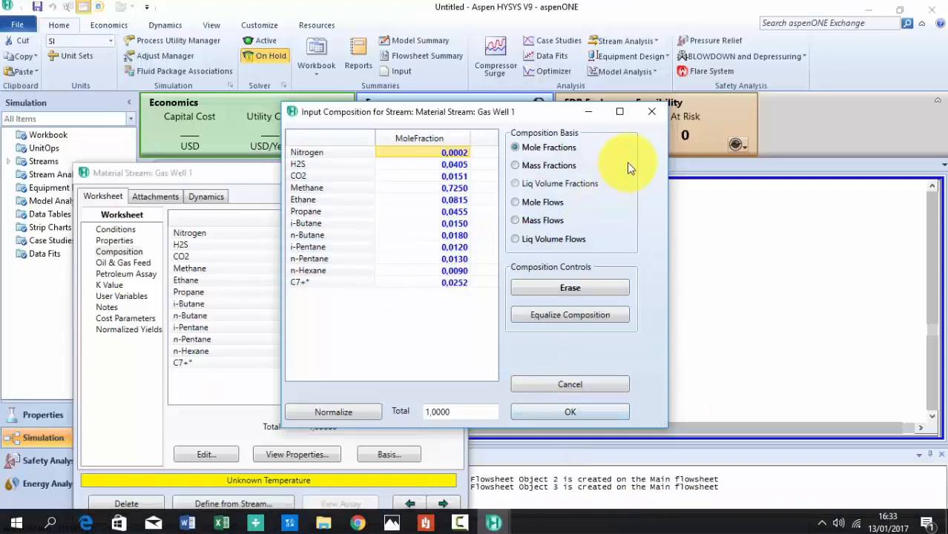
{"action": "left_click", "coordinate": [653, 119]}
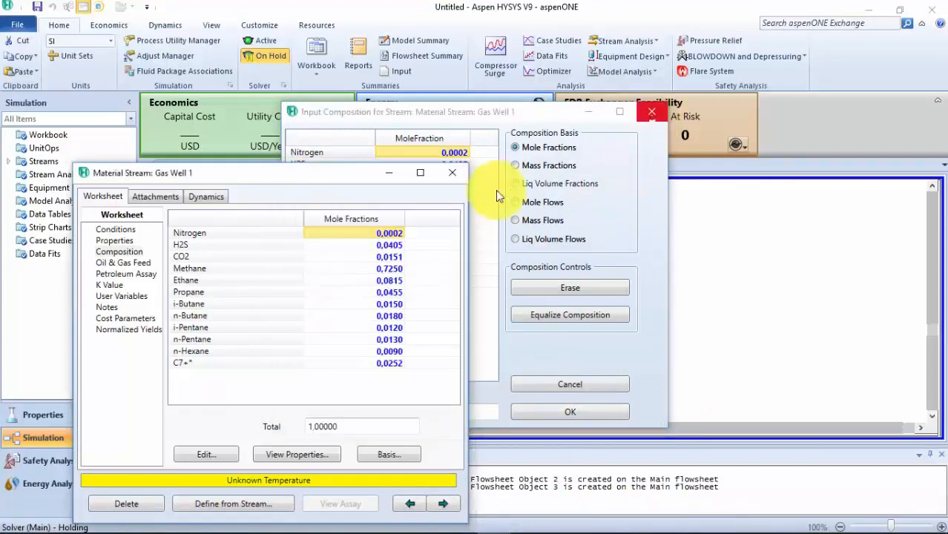
{"action": "left_click", "coordinate": [454, 172]}
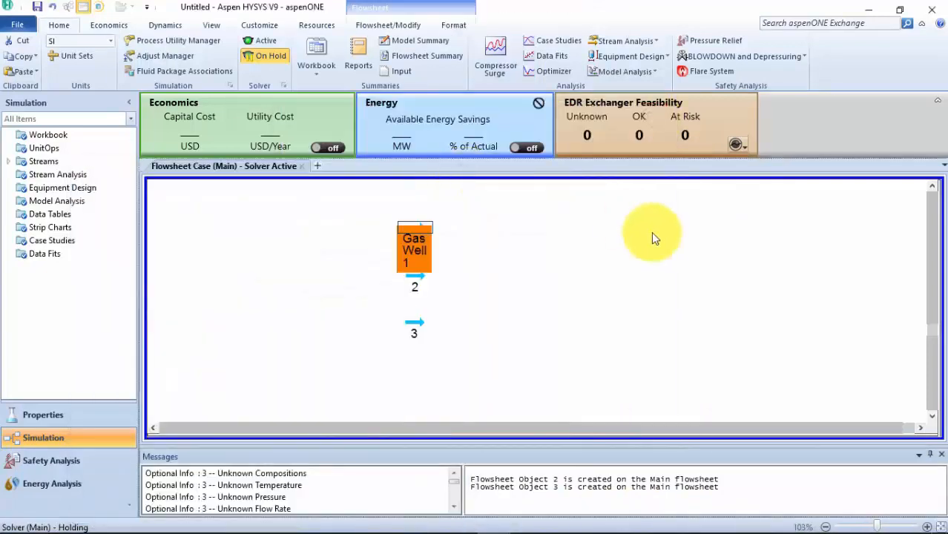
In the Properties environment, search the pure components for h2o and add H2O to Component List - 1 directly after n-Hexane.
{"action": "left_click", "coordinate": [84, 422]}
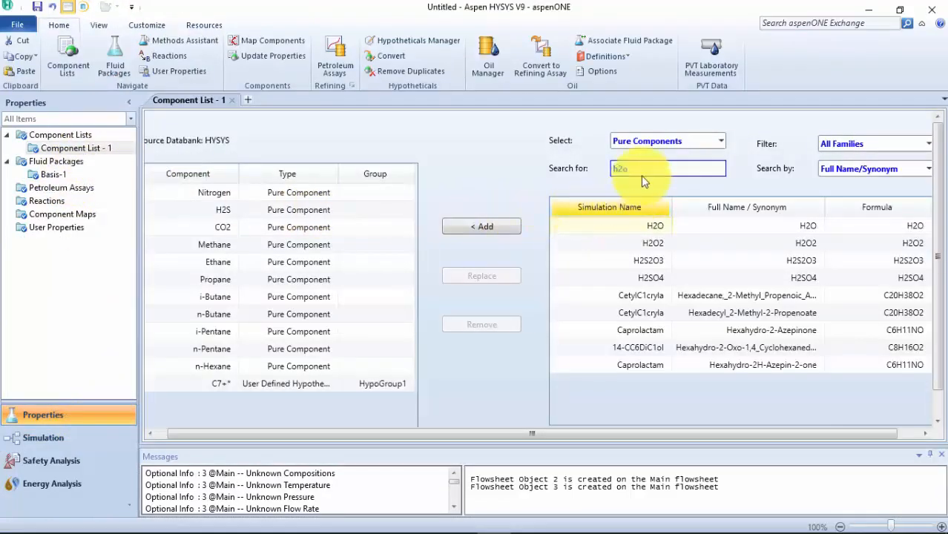
{"action": "type", "text": "h2o"}
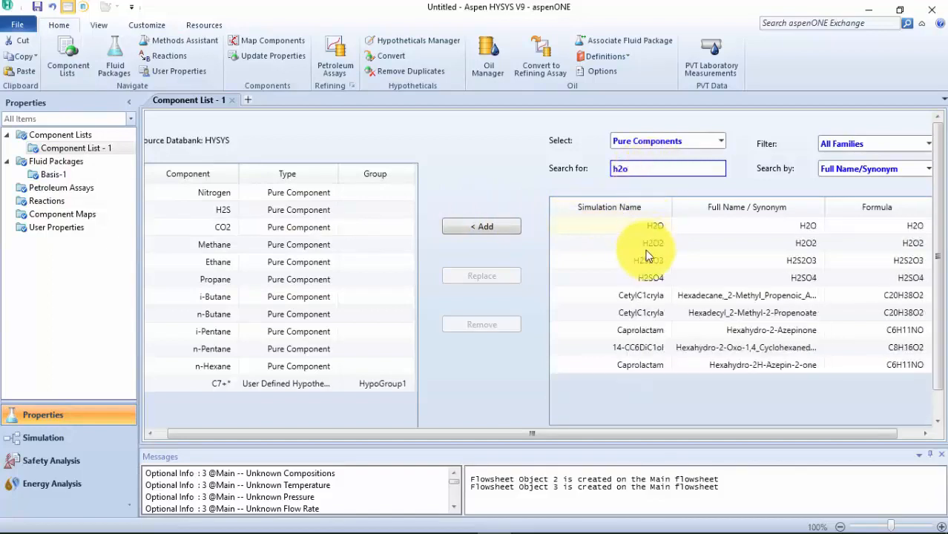
{"action": "left_click", "coordinate": [653, 226]}
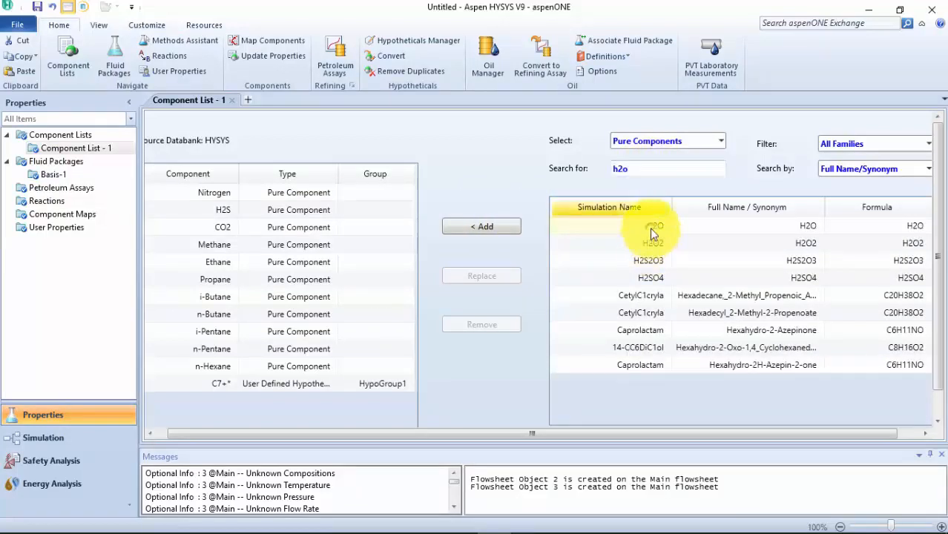
{"action": "left_click", "coordinate": [221, 366]}
{"action": "left_click", "coordinate": [497, 230]}
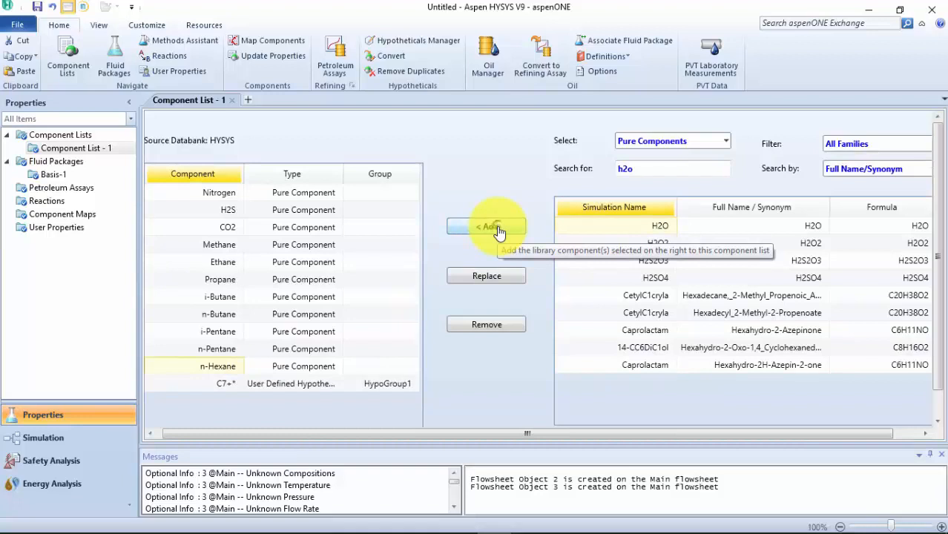
{"action": "left_click", "coordinate": [498, 231]}
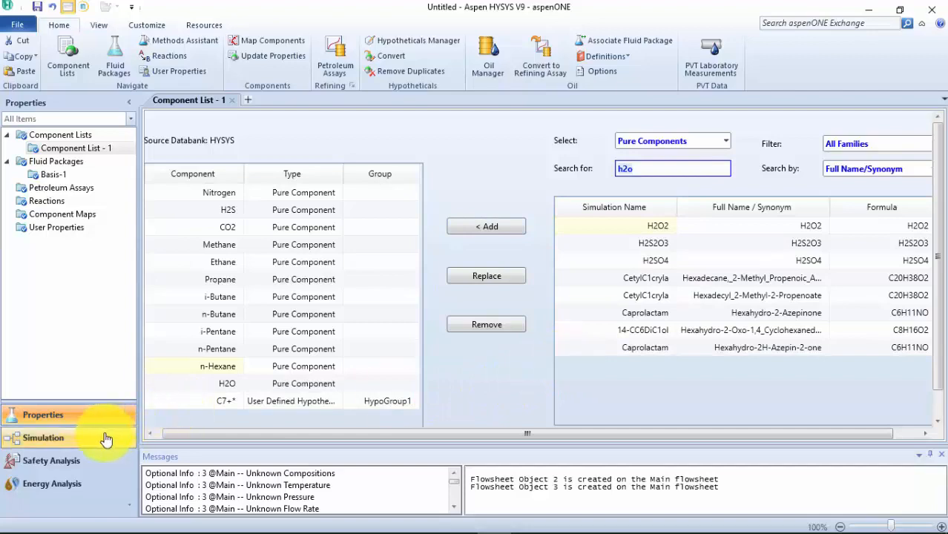
Return to the Simulation environment, reopen stream Gas Well 1, and bring up its mole-fraction composition input to check H2O.
{"action": "left_click", "coordinate": [82, 439]}
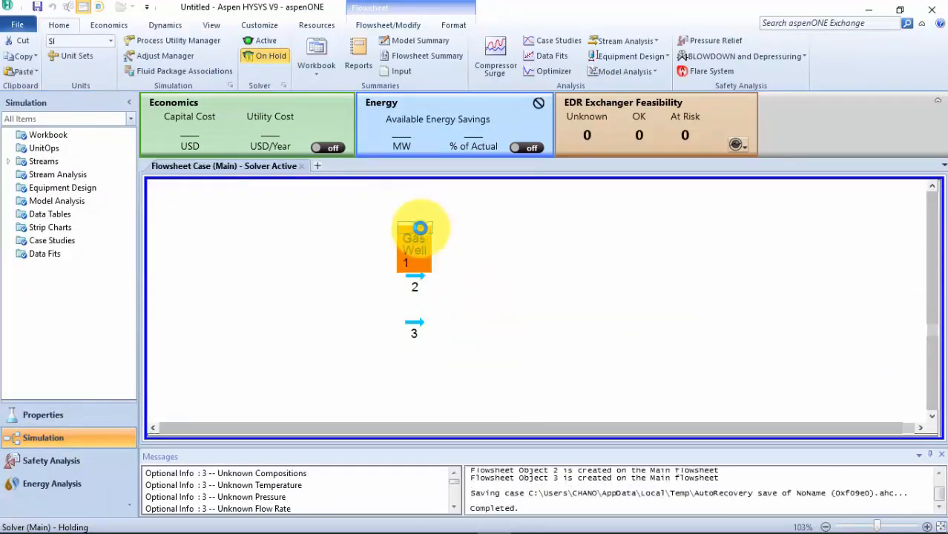
{"action": "double_click", "coordinate": [419, 228]}
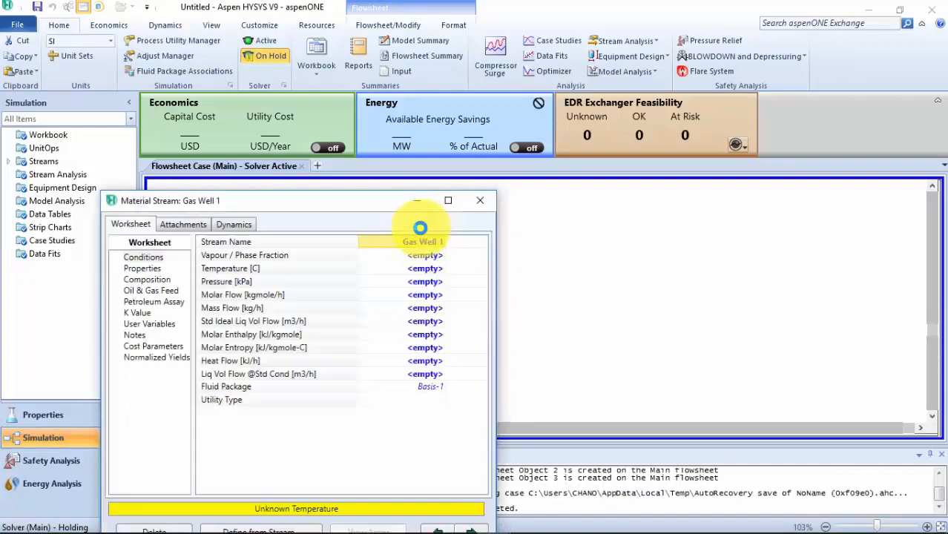
{"action": "left_click", "coordinate": [162, 284]}
{"action": "left_click_drag", "start_coordinate": [244, 200], "coordinate": [283, 131]}
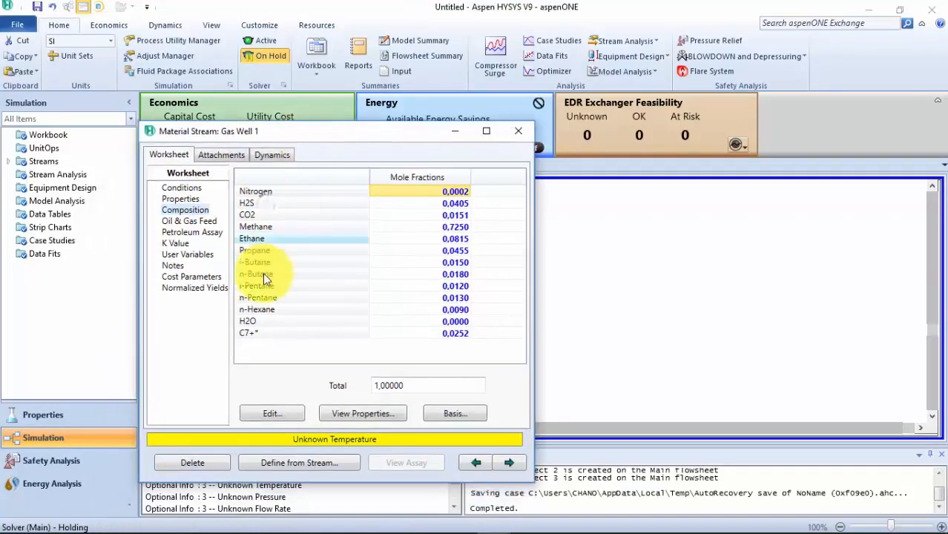
{"action": "left_click", "coordinate": [258, 413]}
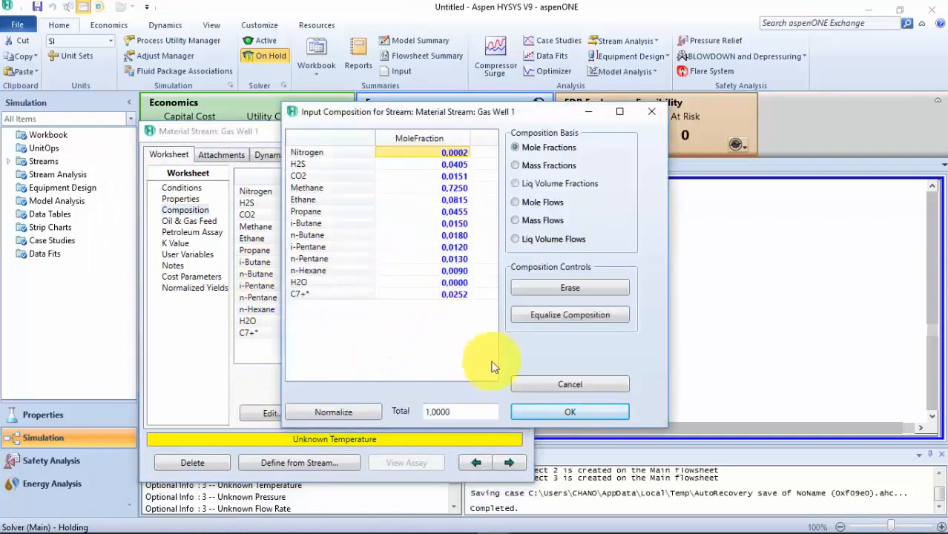
Check Gas Well 1's mole fractions against the PDF table, then accept the composition in HYSYS and close the stream window.
{"action": "left_click", "coordinate": [425, 520]}
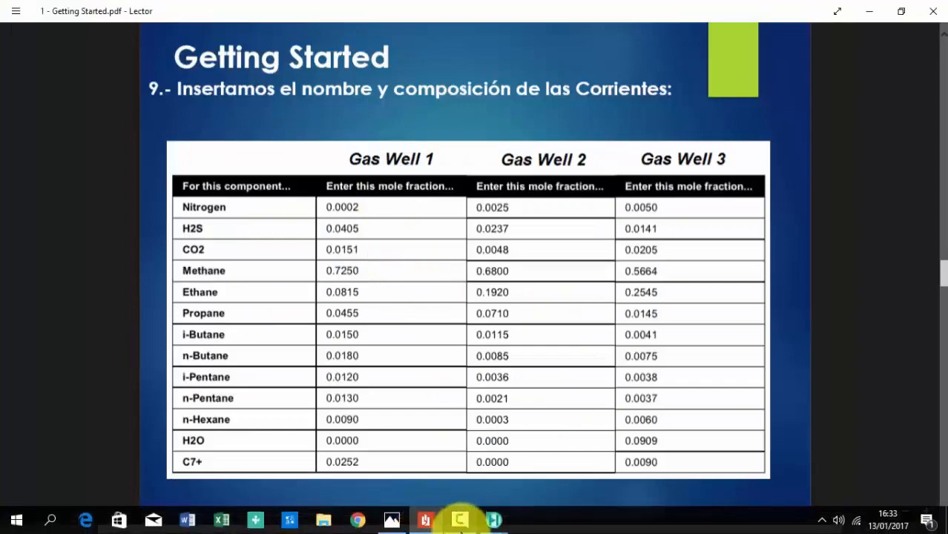
{"action": "mouse_move", "coordinate": [492, 519]}
{"action": "left_click", "coordinate": [612, 461]}
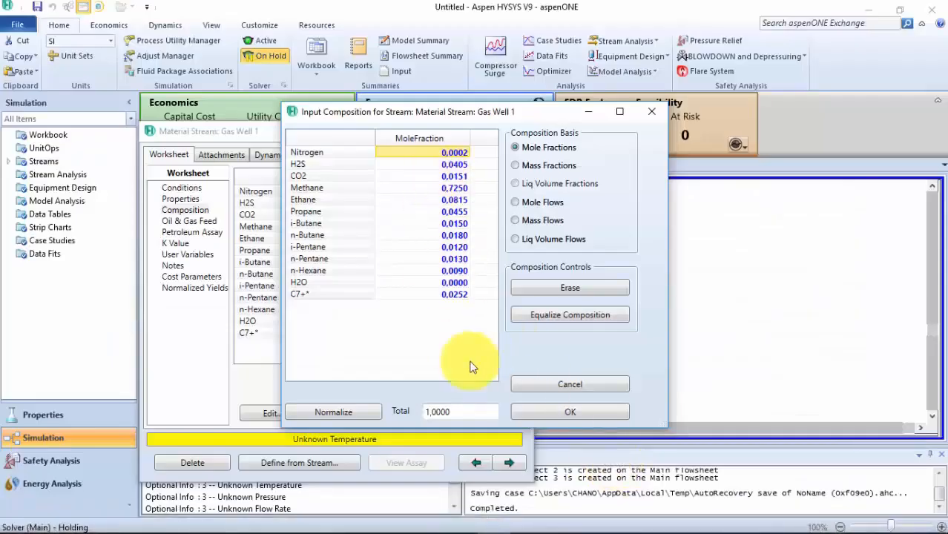
{"action": "left_click", "coordinate": [534, 414]}
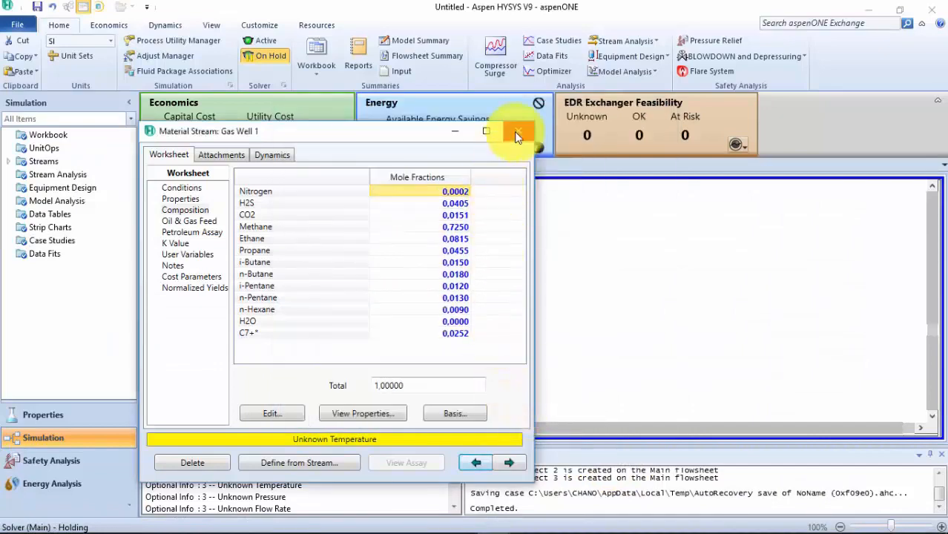
{"action": "left_click", "coordinate": [516, 131]}
Open stream Gas Well 2 from the flowsheet, review its mole-fraction composition, and close the stream window.
{"action": "left_click", "coordinate": [418, 279]}
{"action": "double_click", "coordinate": [418, 276]}
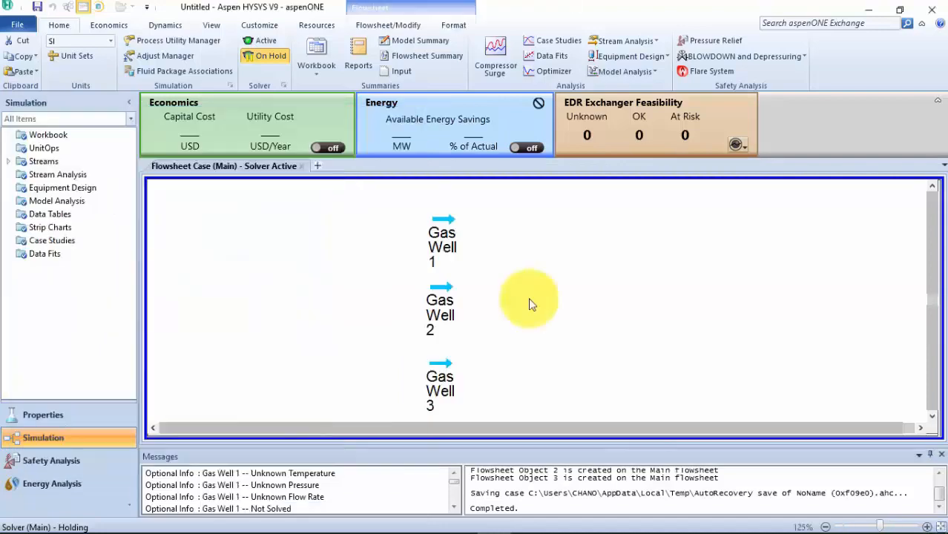
{"action": "double_click", "coordinate": [445, 289]}
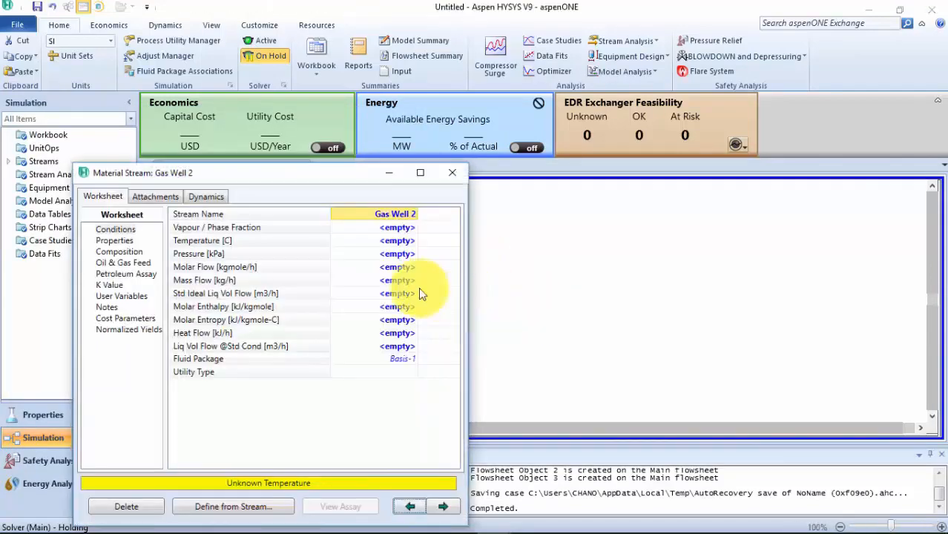
{"action": "left_click", "coordinate": [119, 251]}
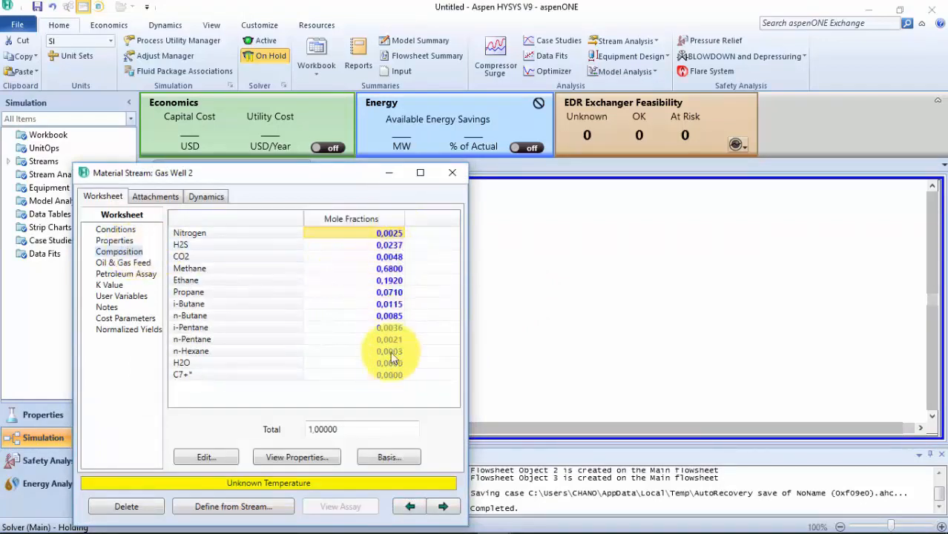
{"action": "left_click", "coordinate": [452, 172]}
{"action": "left_click", "coordinate": [552, 246]}
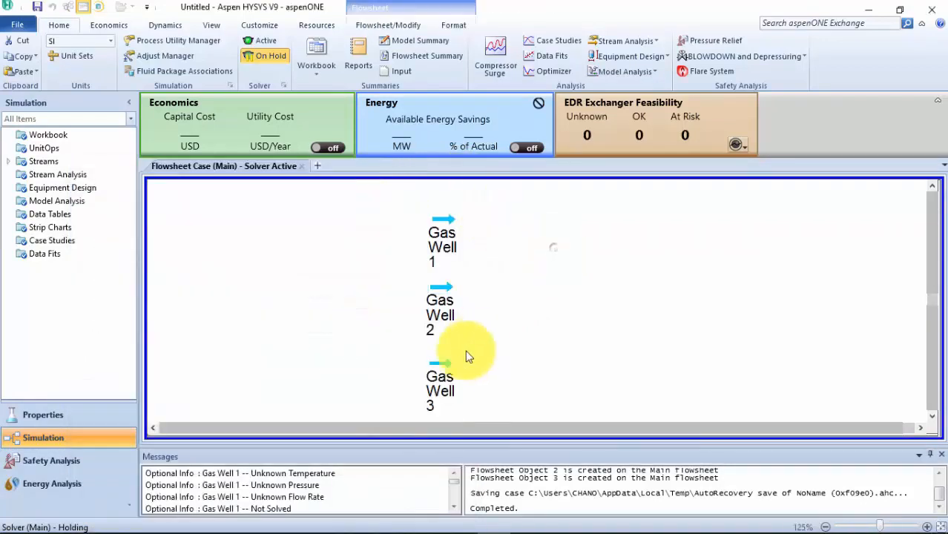
Open stream Gas Well 3 from the flowsheet, review its mole-fraction composition including H2O, and close the stream window.
{"action": "double_click", "coordinate": [450, 364]}
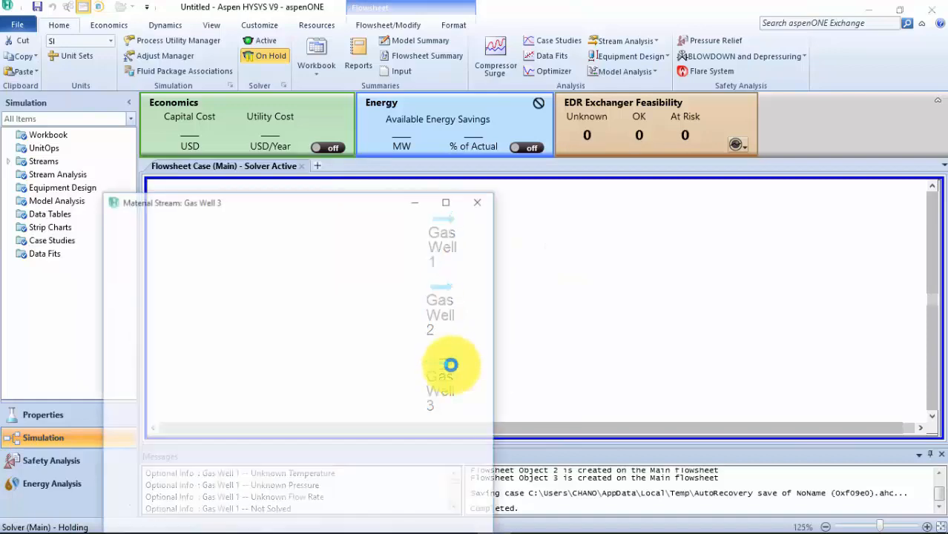
{"action": "left_click_drag", "start_coordinate": [387, 212], "coordinate": [399, 104]}
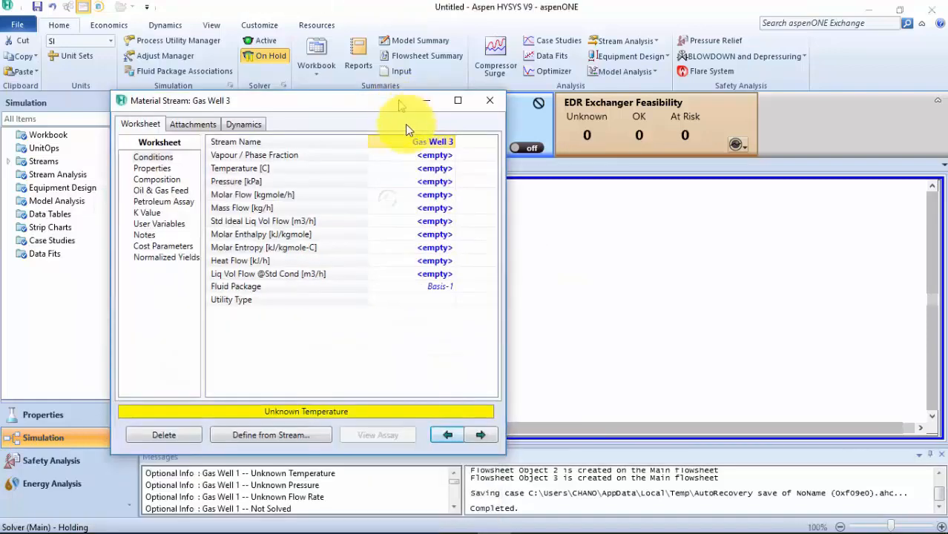
{"action": "left_click", "coordinate": [162, 182]}
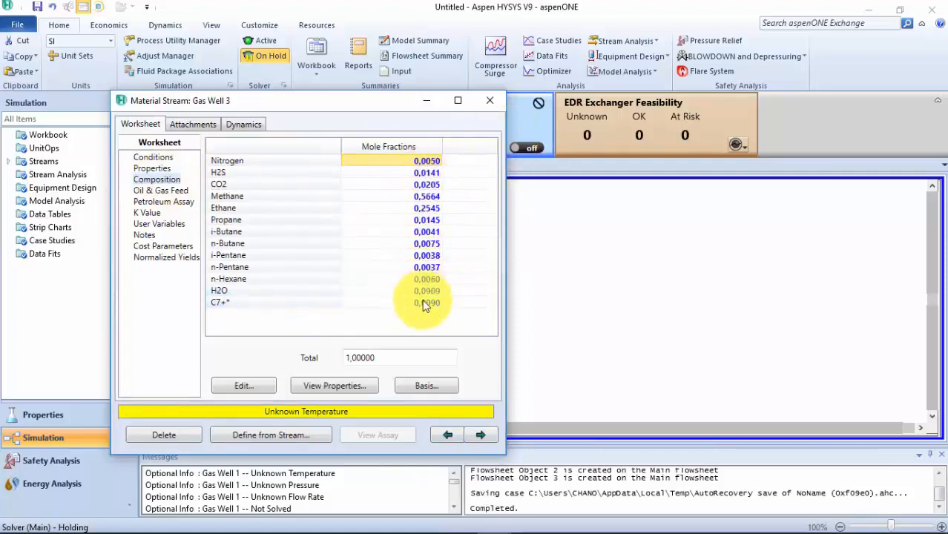
{"action": "left_click", "coordinate": [489, 100]}
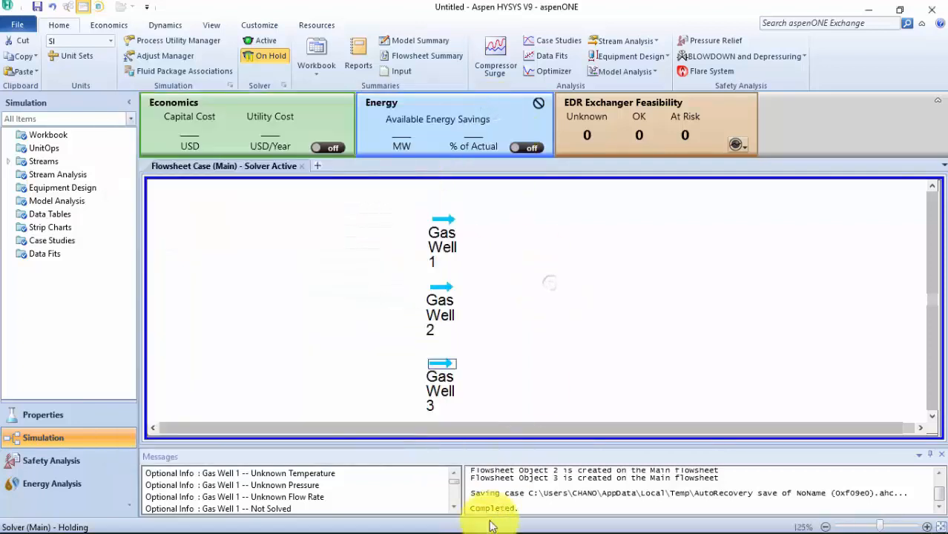
Switch to the Getting Started PDF and read section 10 on the P-T, Vf-P and Vf-T flash calculations.
{"action": "left_click", "coordinate": [429, 522]}
{"action": "scroll", "coordinate": [459, 438], "scroll_direction": "down", "scroll_amount": 5}
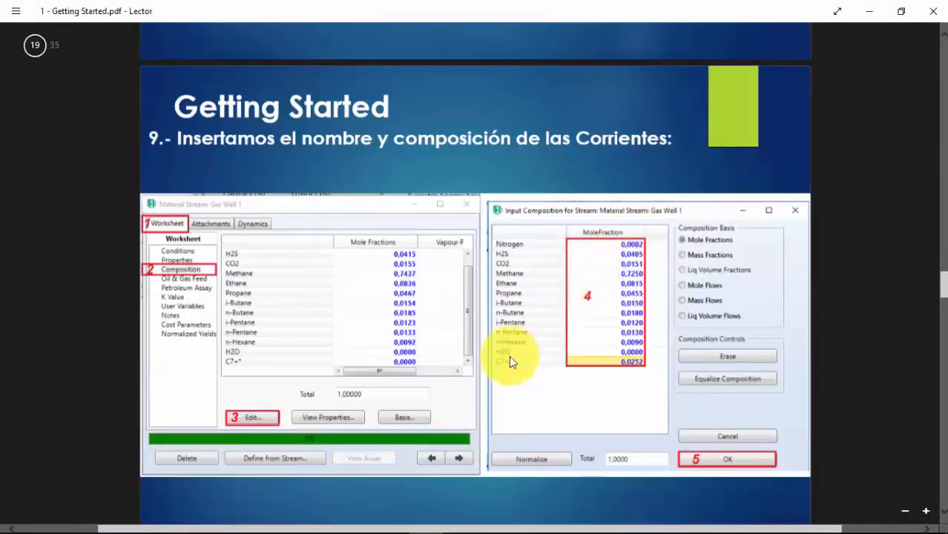
{"action": "scroll", "coordinate": [509, 356], "scroll_direction": "down", "scroll_amount": 5}
{"action": "scroll", "coordinate": [510, 356], "scroll_direction": "down", "scroll_amount": 1}
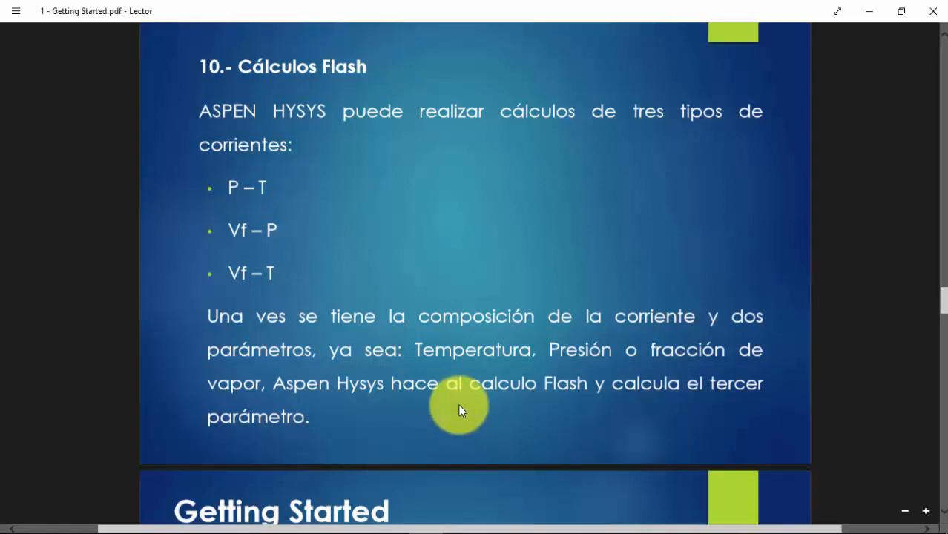
{"action": "scroll", "coordinate": [463, 394], "scroll_direction": "down", "scroll_amount": 1}
{"action": "scroll", "coordinate": [466, 394], "scroll_direction": "up", "scroll_amount": 1}
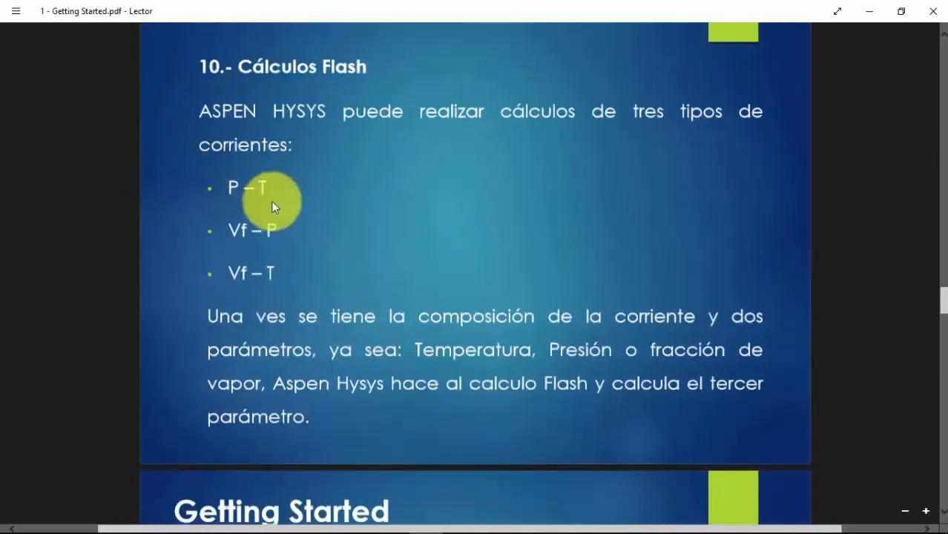
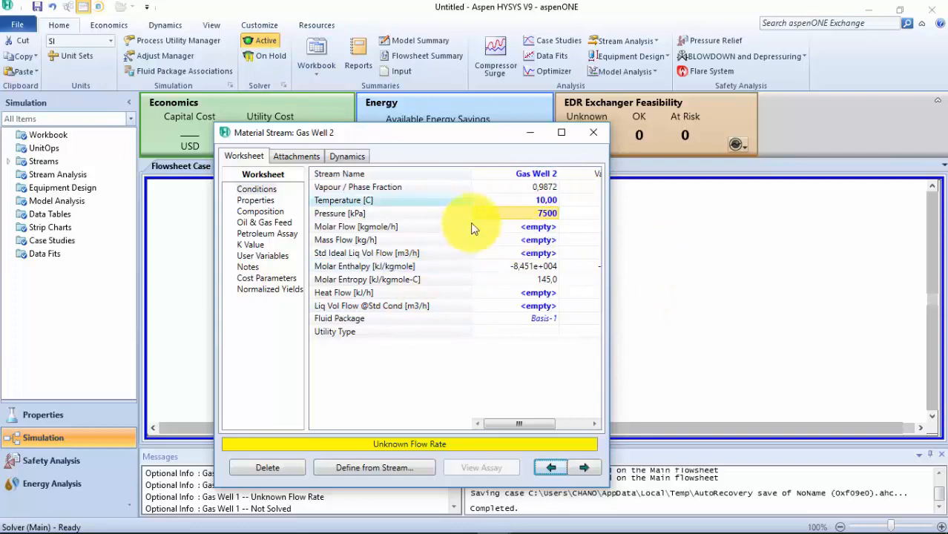
Compare Gas Well 2's calculated vapour fraction with the PDF's P-T flash answer and read the dew point exercise.
{"action": "left_click", "coordinate": [520, 188]}
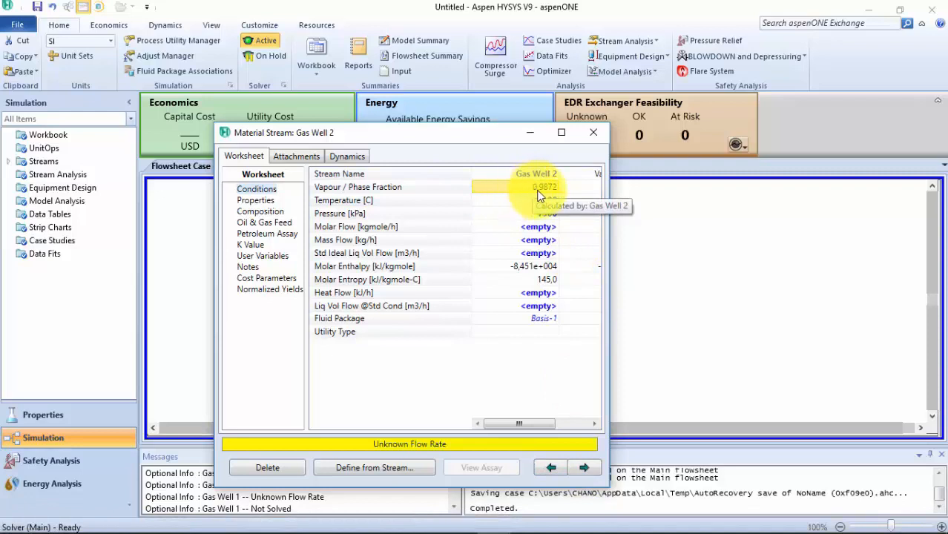
{"action": "mouse_move", "coordinate": [645, 530]}
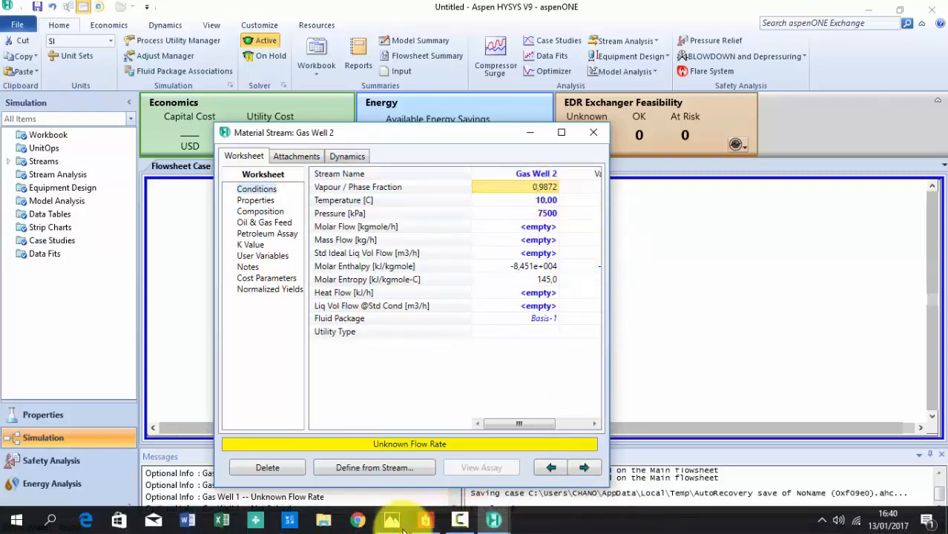
{"action": "left_click", "coordinate": [424, 519]}
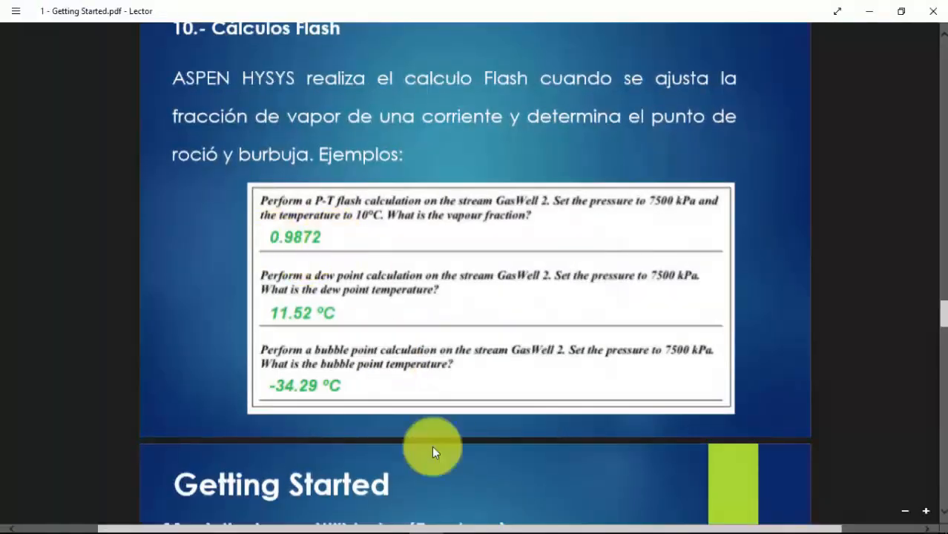
{"action": "left_click", "coordinate": [554, 457]}
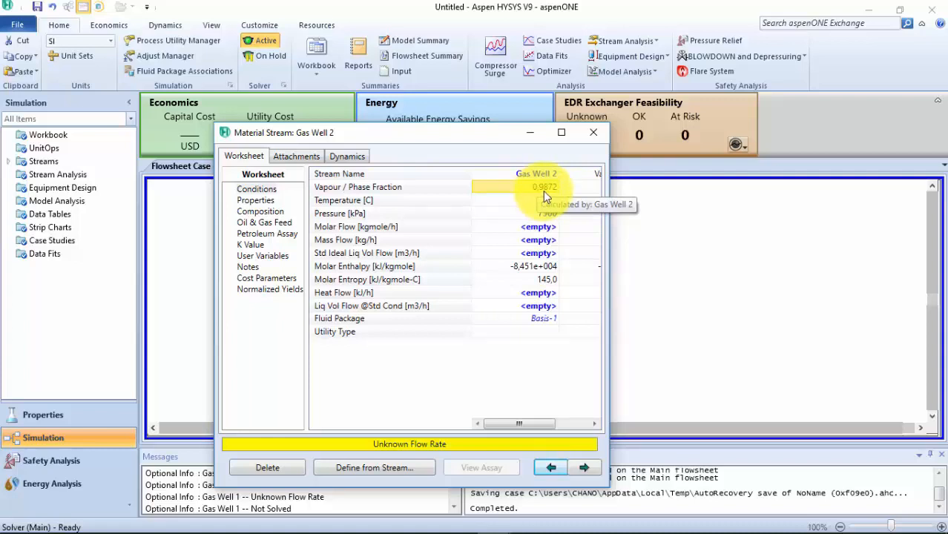
{"action": "mouse_move", "coordinate": [500, 528]}
{"action": "left_click", "coordinate": [429, 522]}
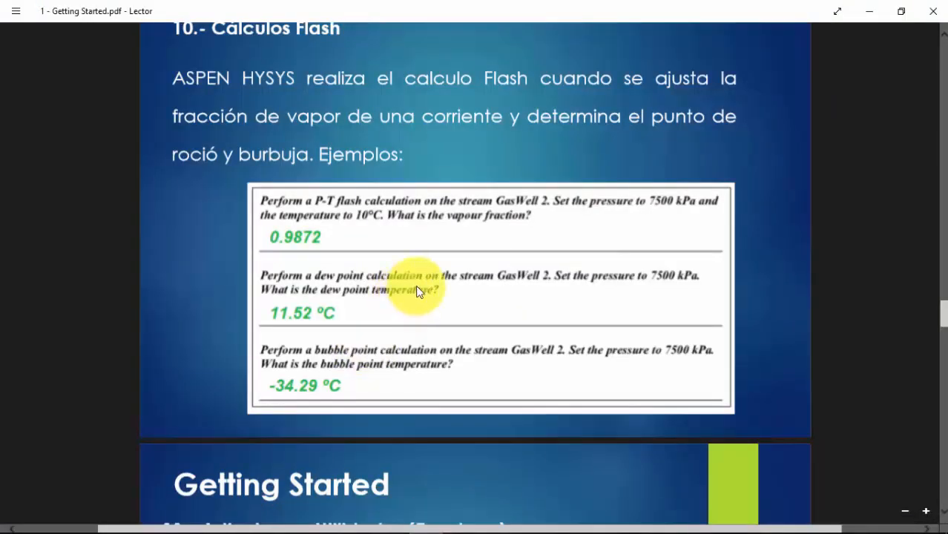
{"action": "scroll", "coordinate": [519, 281], "scroll_direction": "down", "scroll_amount": 1}
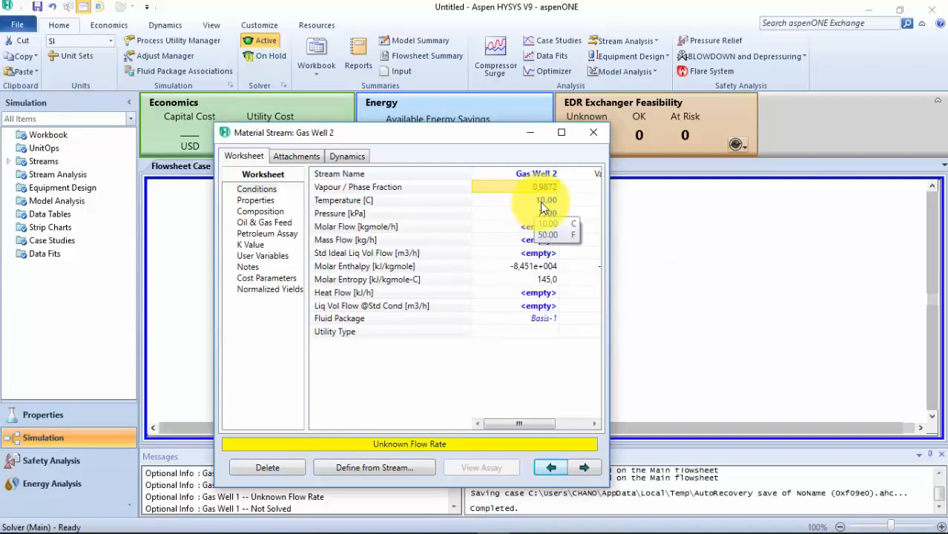
Clear Gas Well 2's temperature and set its vapour fraction to 1.0000 to calculate the dew point at 7500 kPa.
{"action": "left_click", "coordinate": [540, 202]}
{"action": "key", "text": "Delete"}
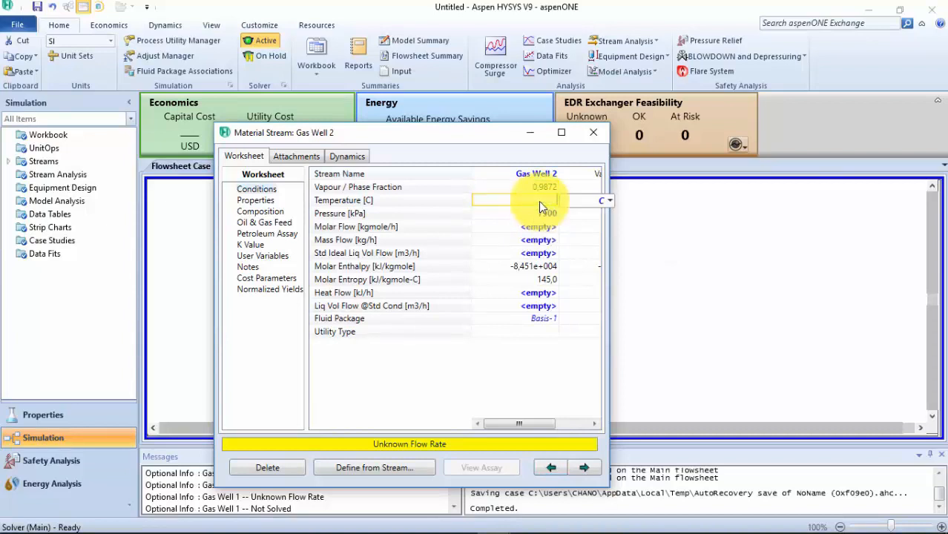
{"action": "key", "text": "Return"}
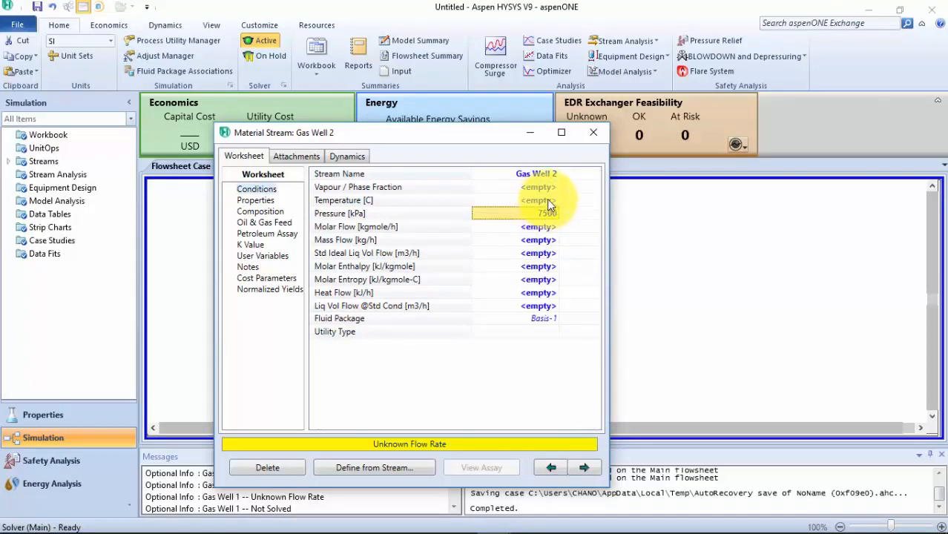
{"action": "left_click", "coordinate": [547, 192]}
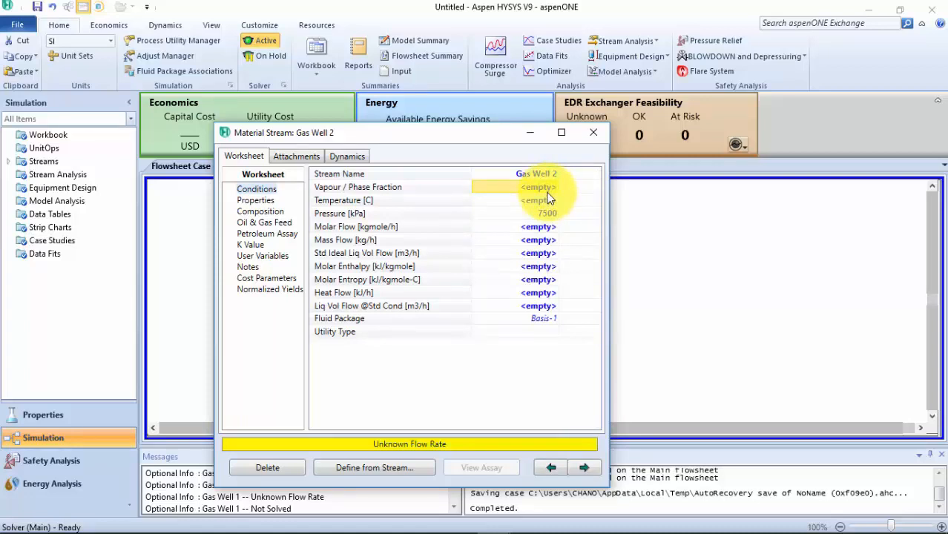
{"action": "key", "text": "Delete"}
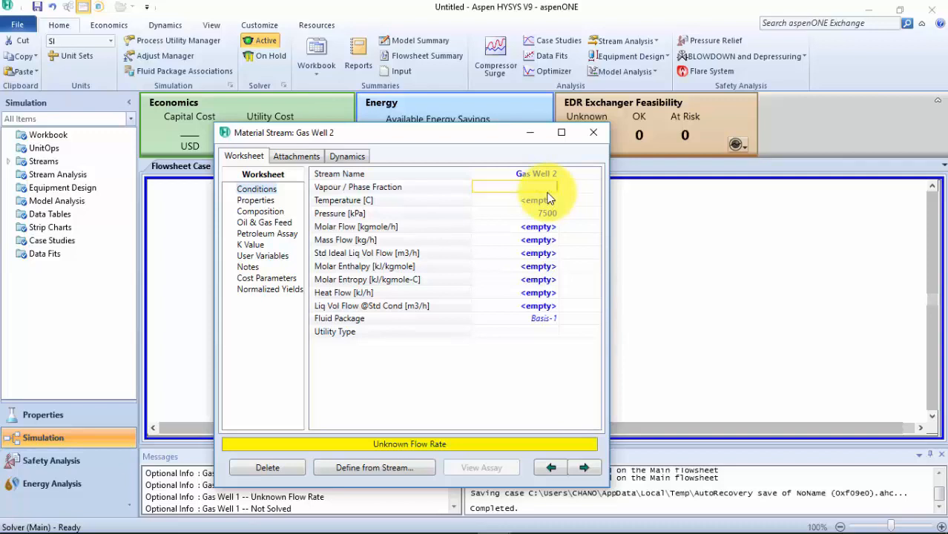
{"action": "key", "text": "Return"}
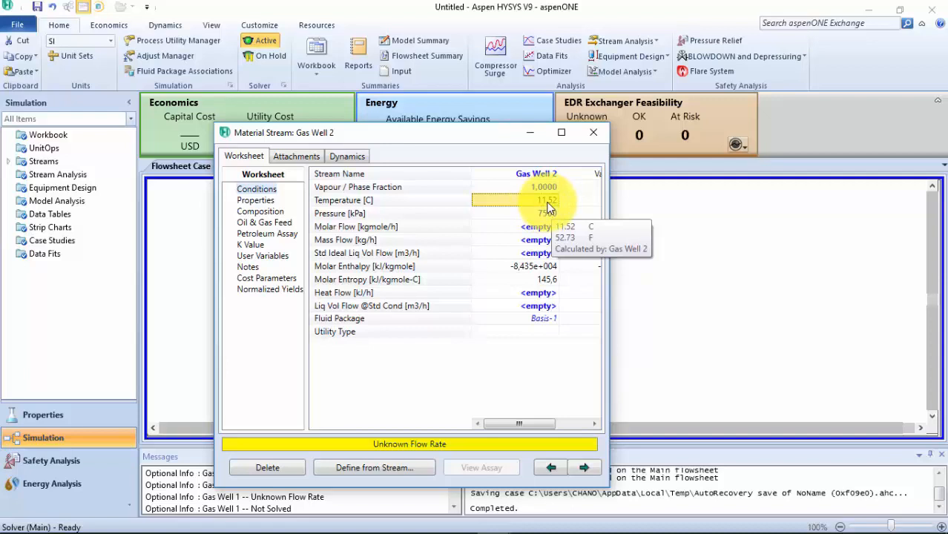
Switch to the PDF to compare the dew point temperature with its answer and read the bubble point exercise.
{"action": "mouse_move", "coordinate": [587, 517]}
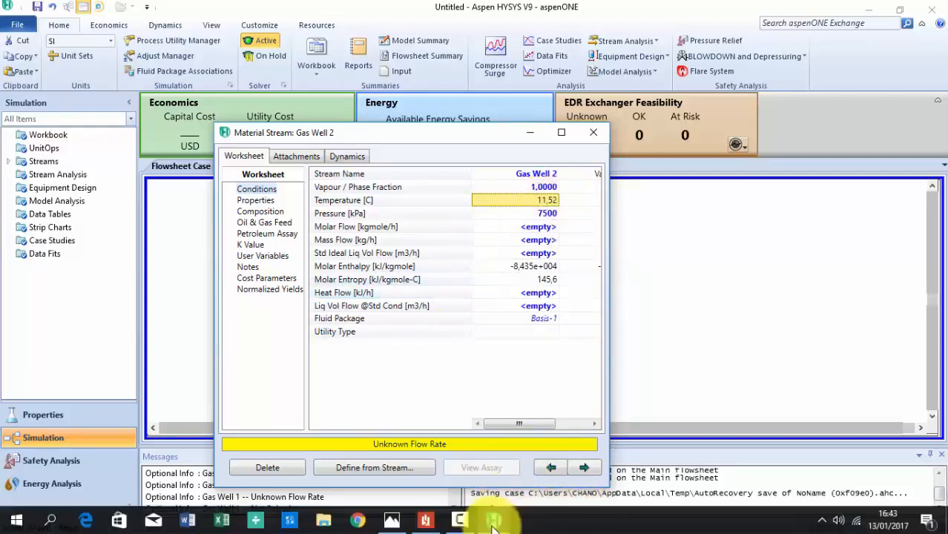
{"action": "left_click", "coordinate": [425, 522]}
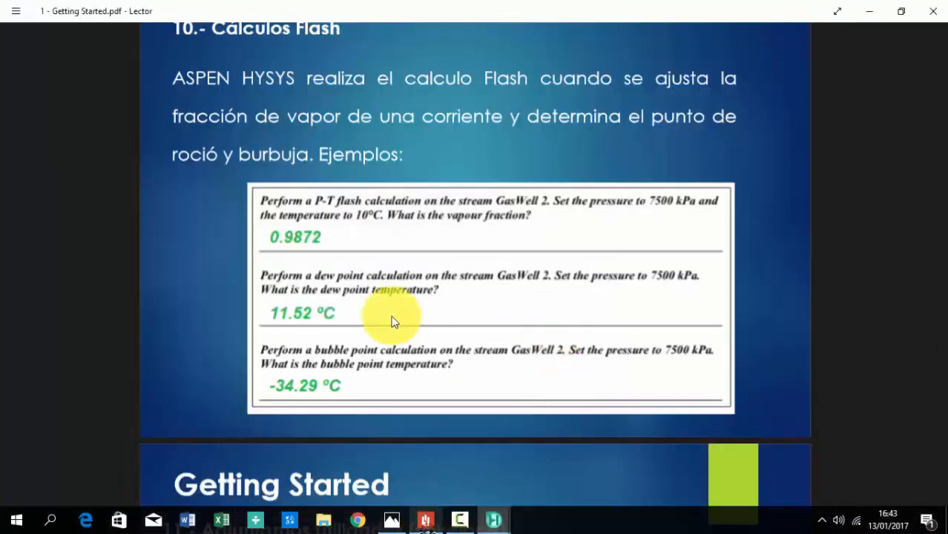
{"action": "scroll", "coordinate": [394, 315], "scroll_direction": "down", "scroll_amount": 1}
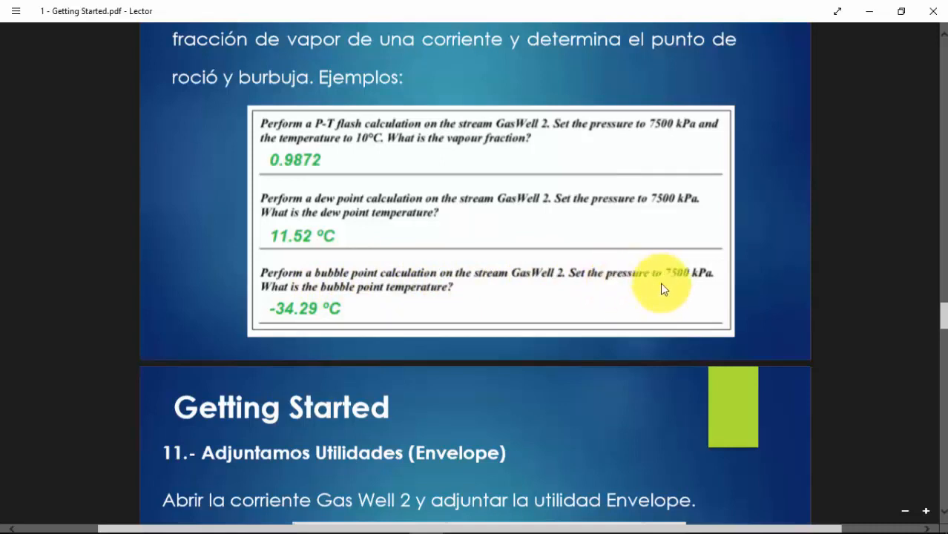
Return to HYSYS, set Gas Well 2's vapour fraction to 0 for the bubble point, and check the temperature against the PDF.
{"action": "mouse_move", "coordinate": [627, 524]}
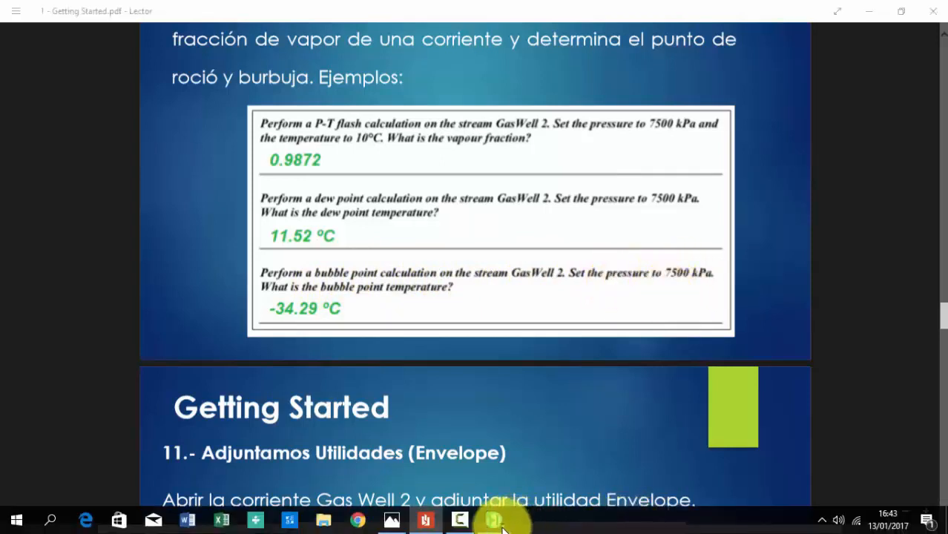
{"action": "mouse_move", "coordinate": [494, 517]}
{"action": "left_click", "coordinate": [567, 458]}
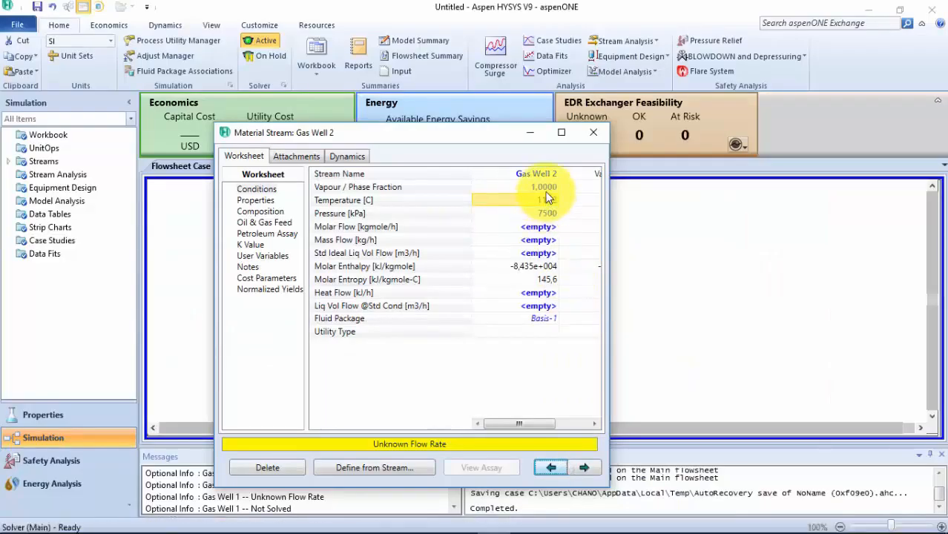
{"action": "left_click", "coordinate": [533, 190]}
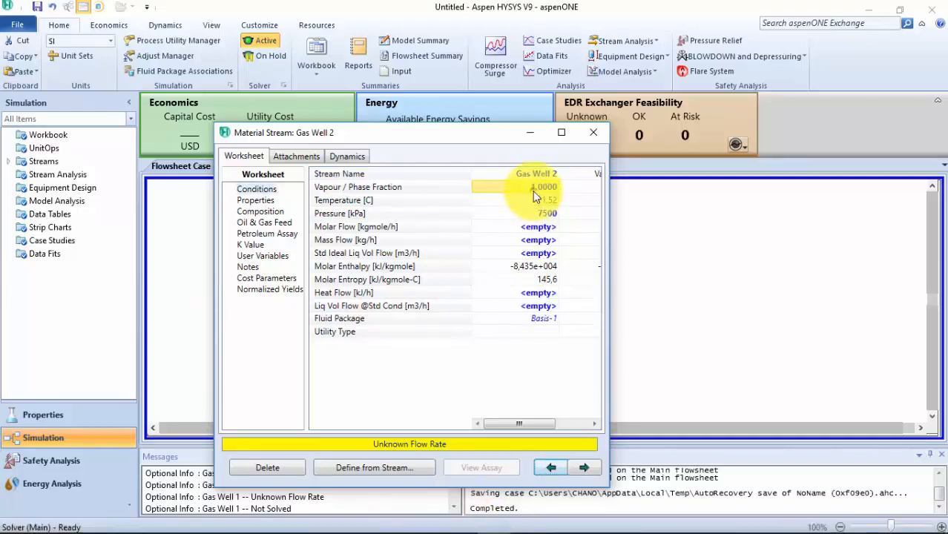
{"action": "type", "text": "0"}
{"action": "key", "text": "Return"}
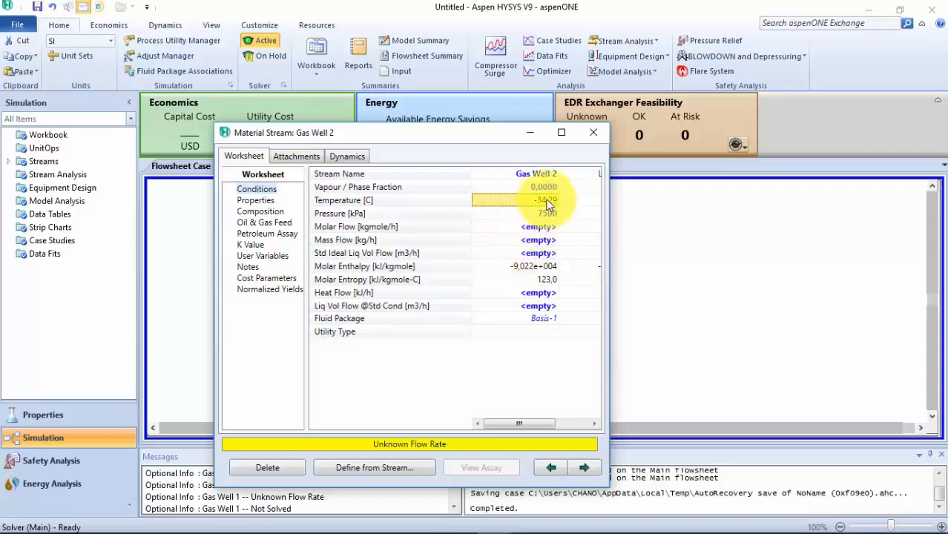
{"action": "mouse_move", "coordinate": [547, 206]}
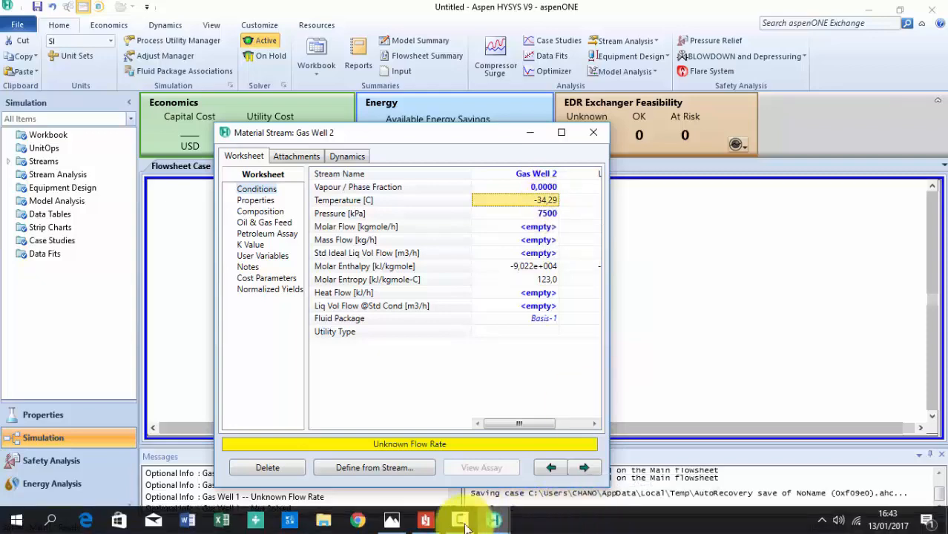
{"action": "left_click", "coordinate": [431, 524]}
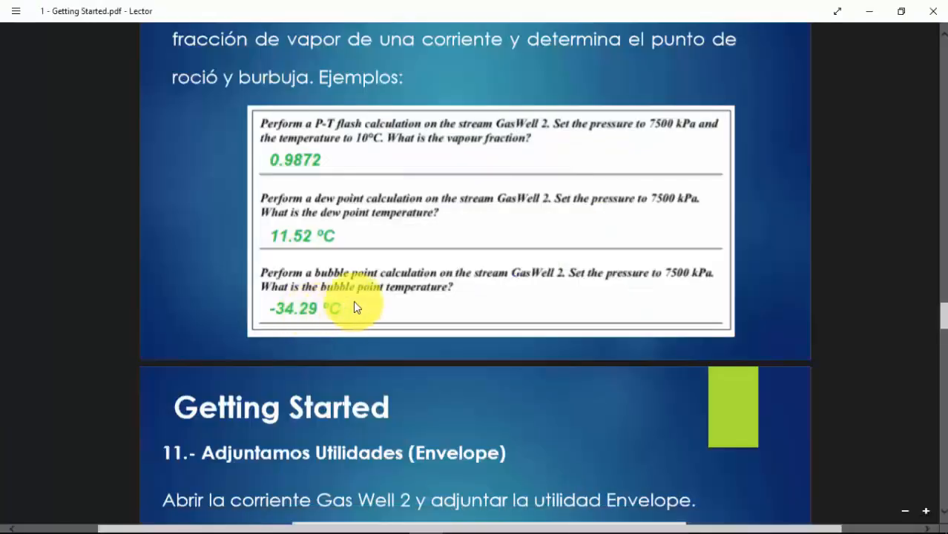
Read the PDF instructions for attaching the Envelope utility to the Gas Well 2 stream.
{"action": "scroll", "coordinate": [359, 301], "scroll_direction": "down", "scroll_amount": 2}
{"action": "scroll", "coordinate": [360, 301], "scroll_direction": "up", "scroll_amount": 1}
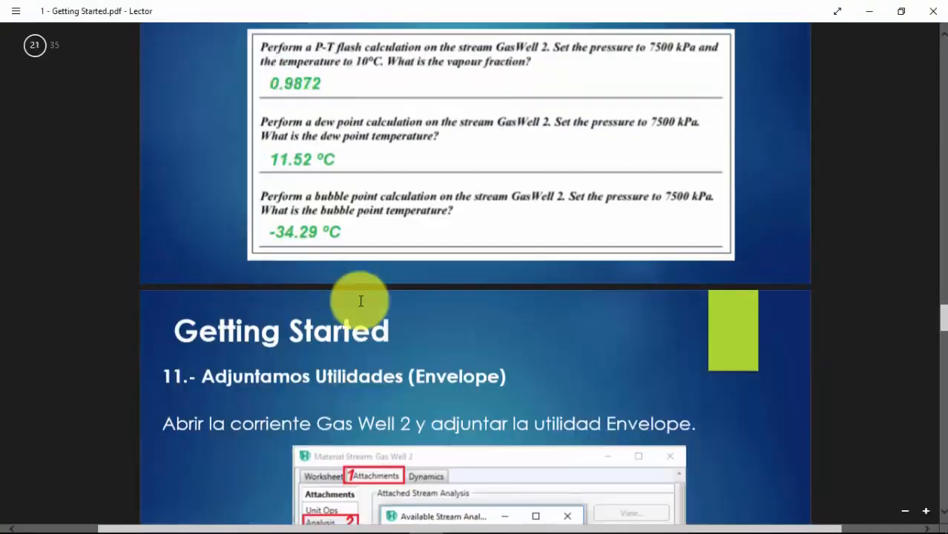
{"action": "scroll", "coordinate": [361, 305], "scroll_direction": "down", "scroll_amount": 3}
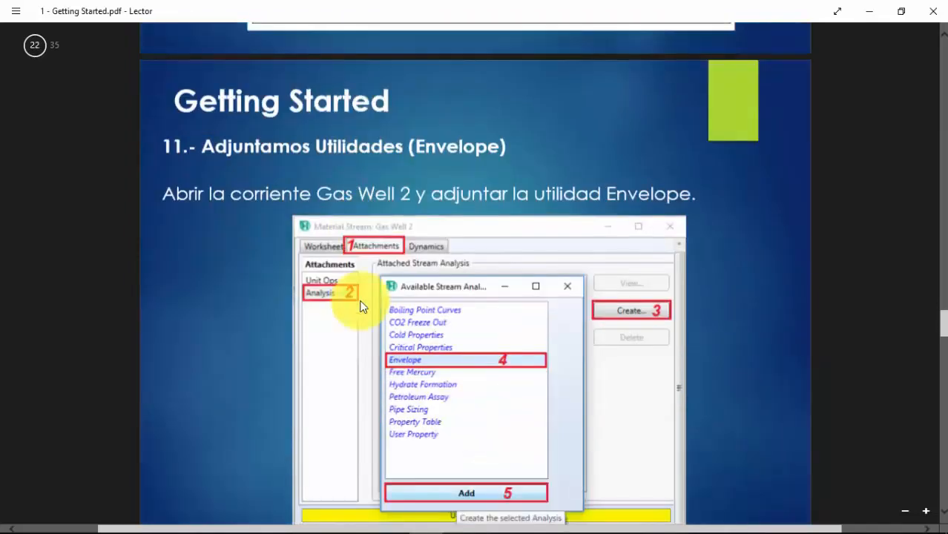
{"action": "scroll", "coordinate": [361, 307], "scroll_direction": "down", "scroll_amount": 1}
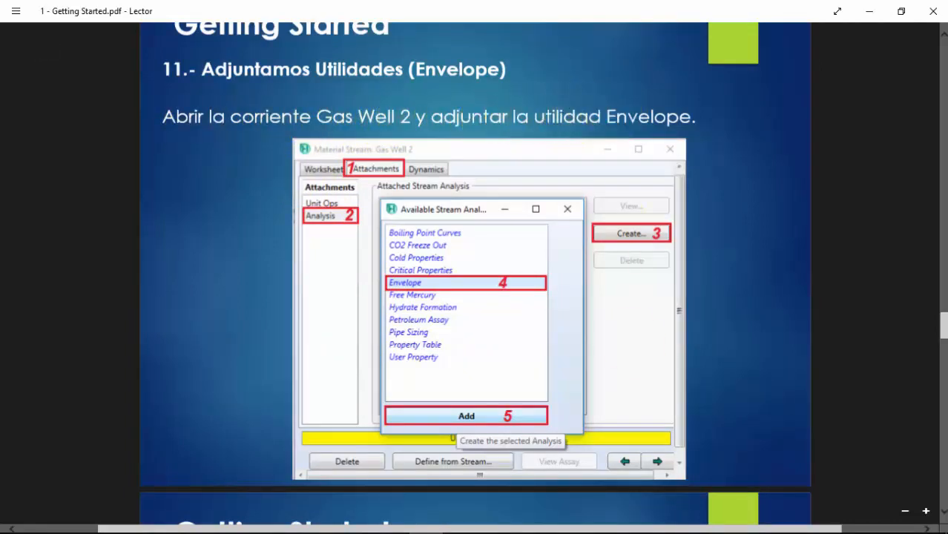
Switch to HYSYS and attach an Envelope stream analysis to the Gas Well 2 stream.
{"action": "left_click", "coordinate": [494, 521]}
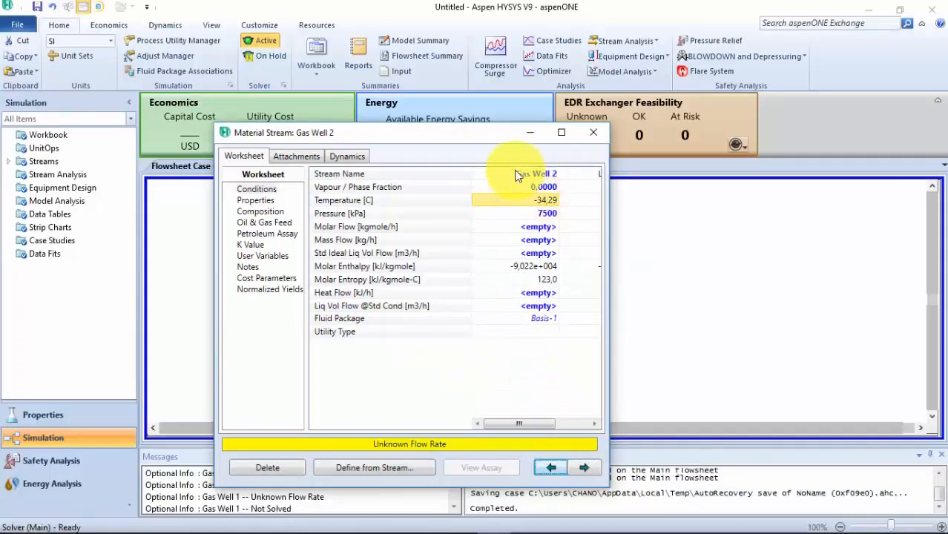
{"action": "left_click_drag", "start_coordinate": [426, 134], "coordinate": [428, 79]}
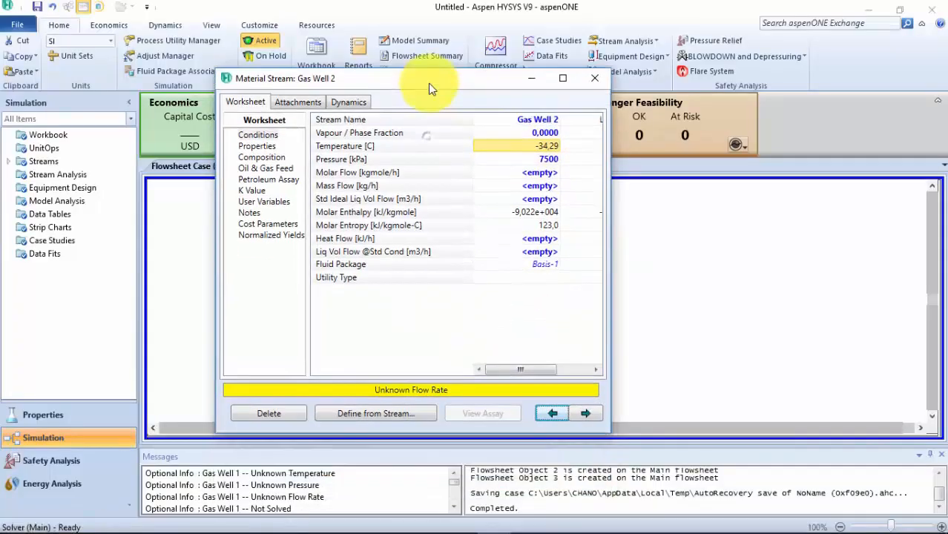
{"action": "left_click", "coordinate": [289, 101]}
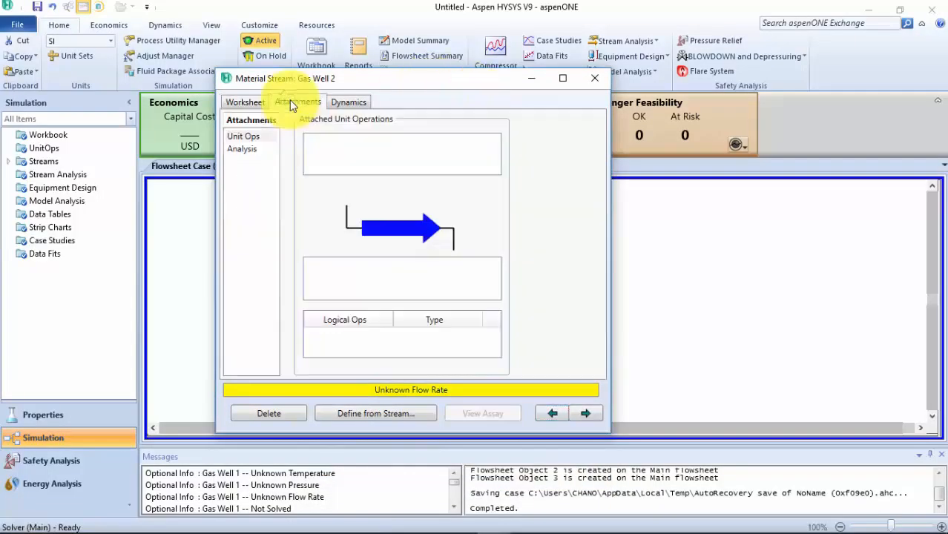
{"action": "left_click", "coordinate": [254, 147]}
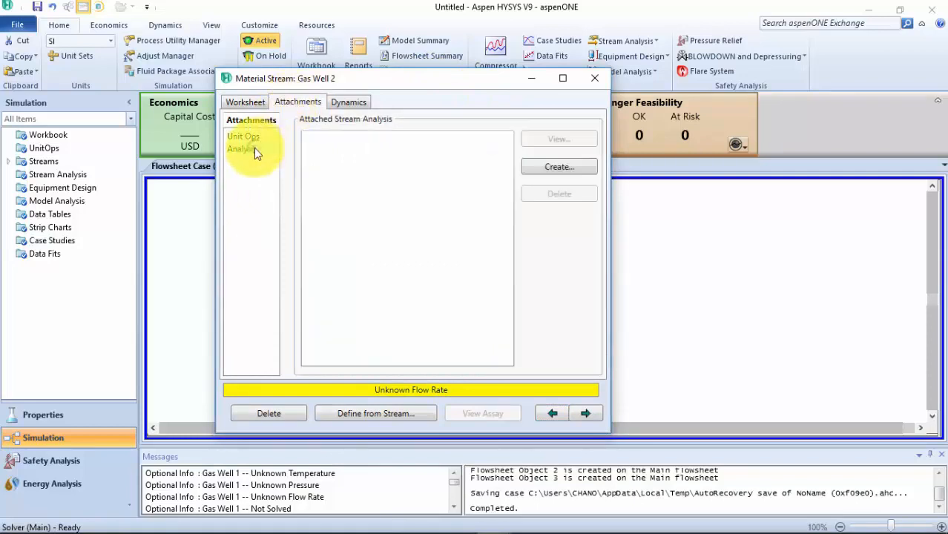
{"action": "left_click", "coordinate": [539, 171]}
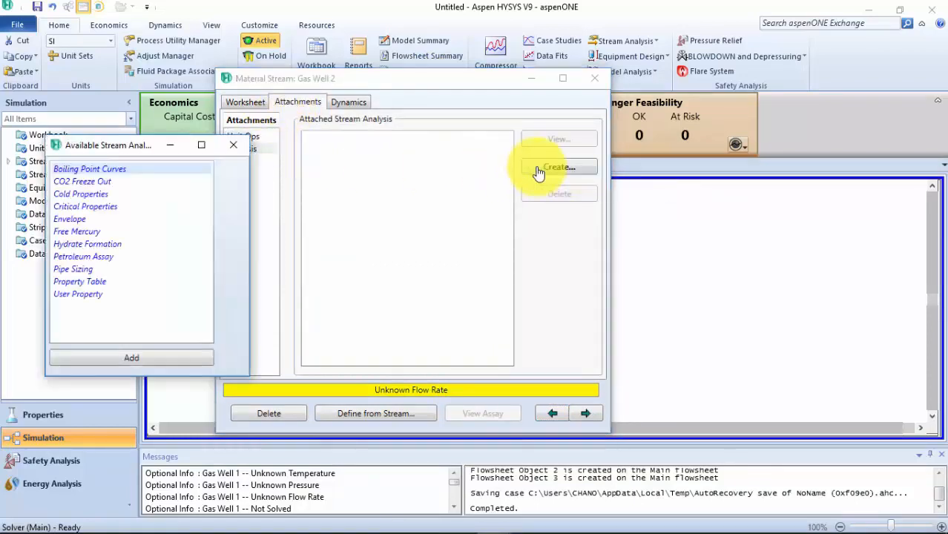
{"action": "left_click_drag", "start_coordinate": [121, 154], "coordinate": [271, 165]}
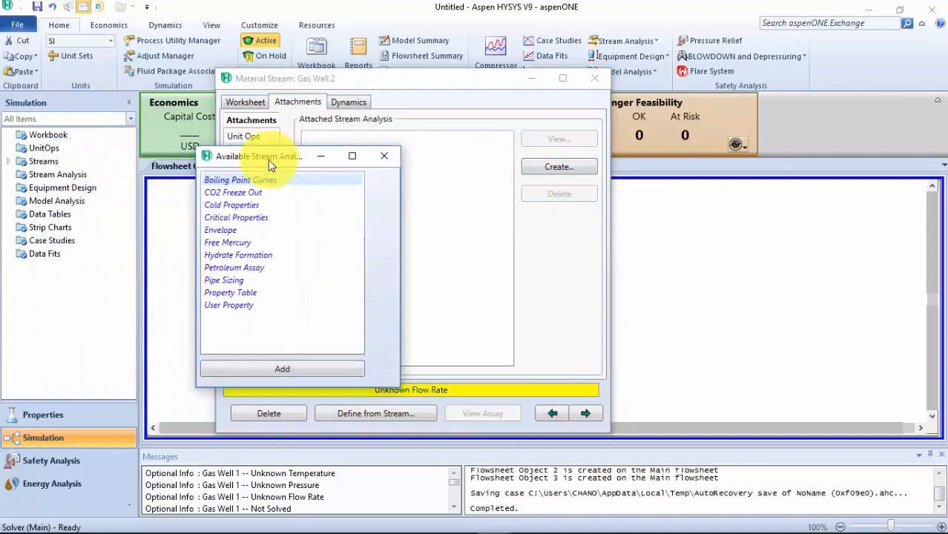
{"action": "left_click", "coordinate": [222, 231]}
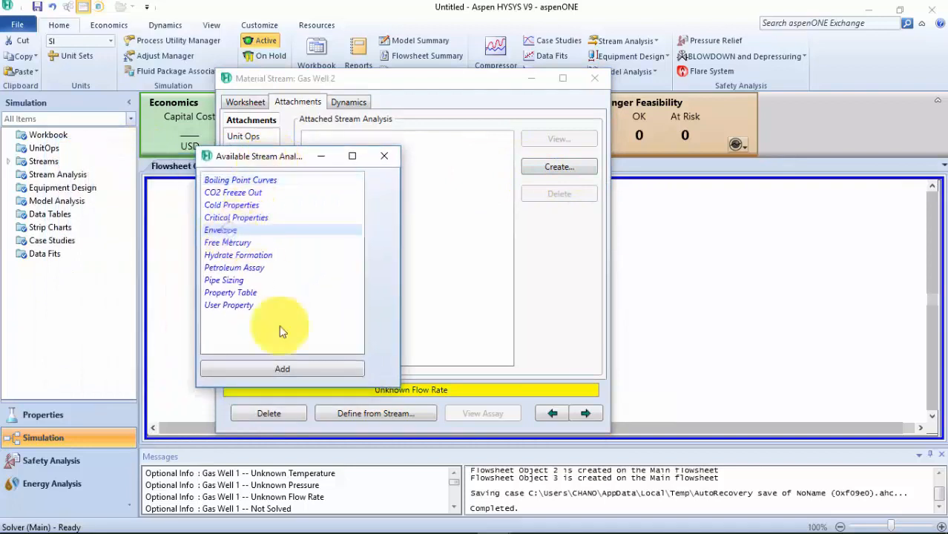
{"action": "left_click", "coordinate": [294, 369]}
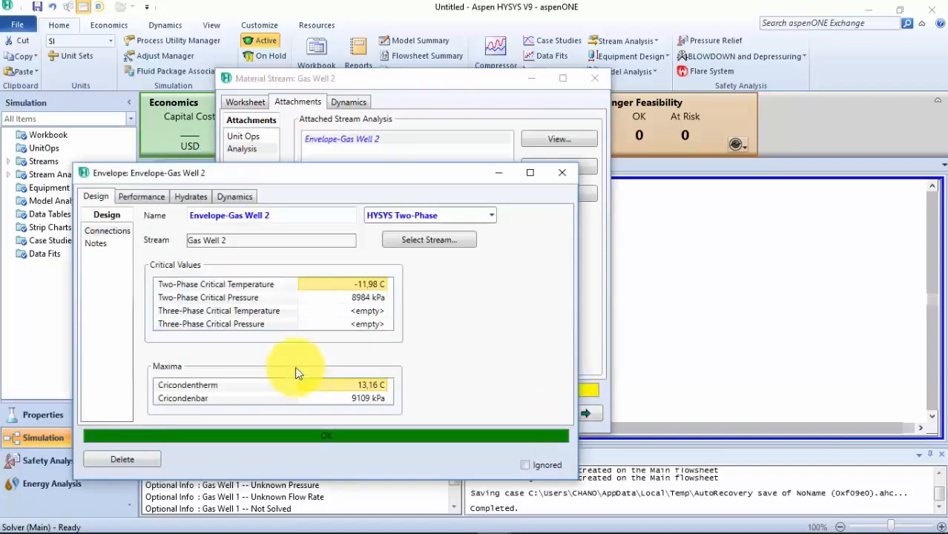
Enlarge the Gas Well 2 envelope window and examine its performance table and pressure-temperature plot.
{"action": "left_click_drag", "start_coordinate": [380, 172], "coordinate": [489, 100]}
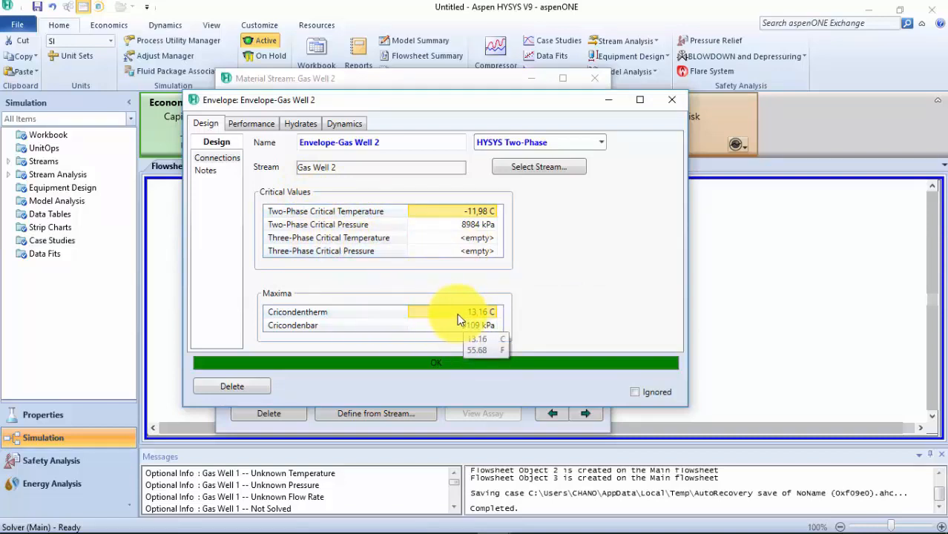
{"action": "left_click", "coordinate": [257, 126]}
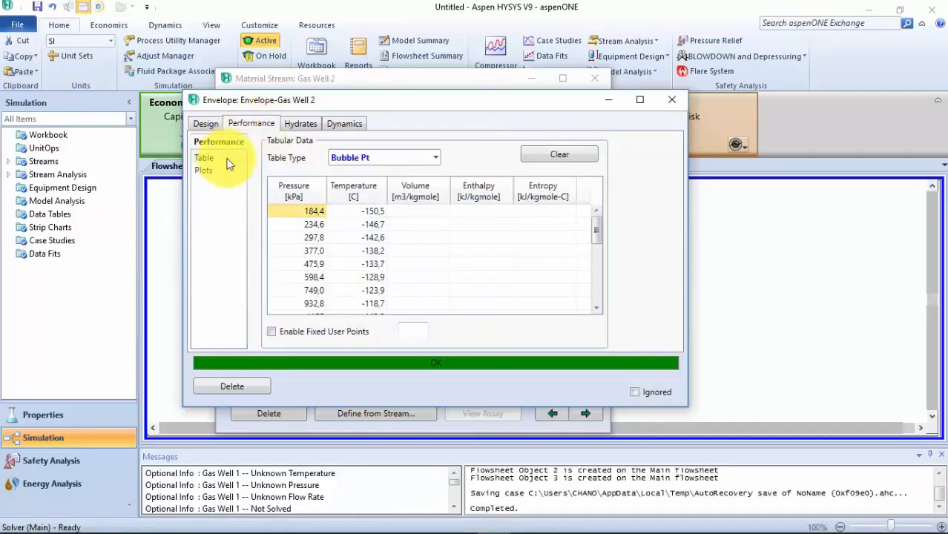
{"action": "left_click", "coordinate": [638, 100]}
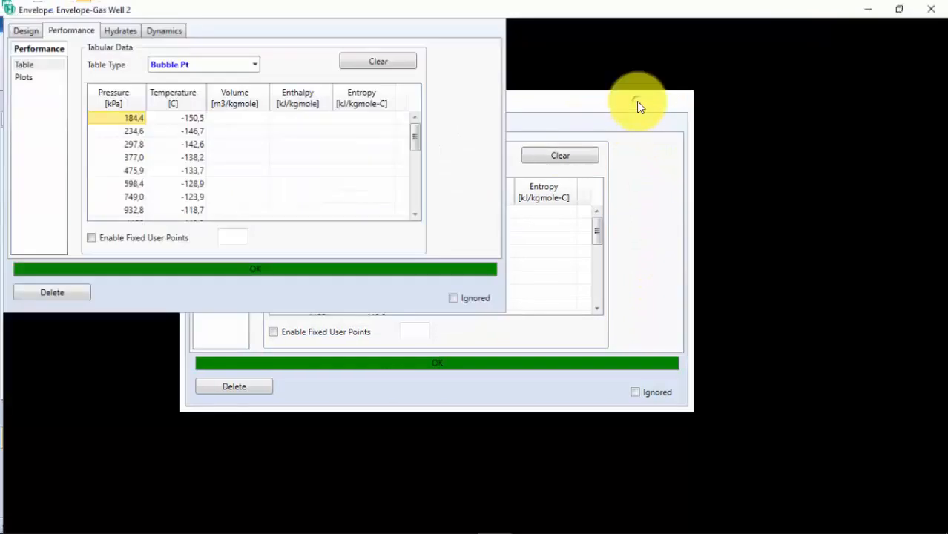
{"action": "left_click", "coordinate": [253, 63]}
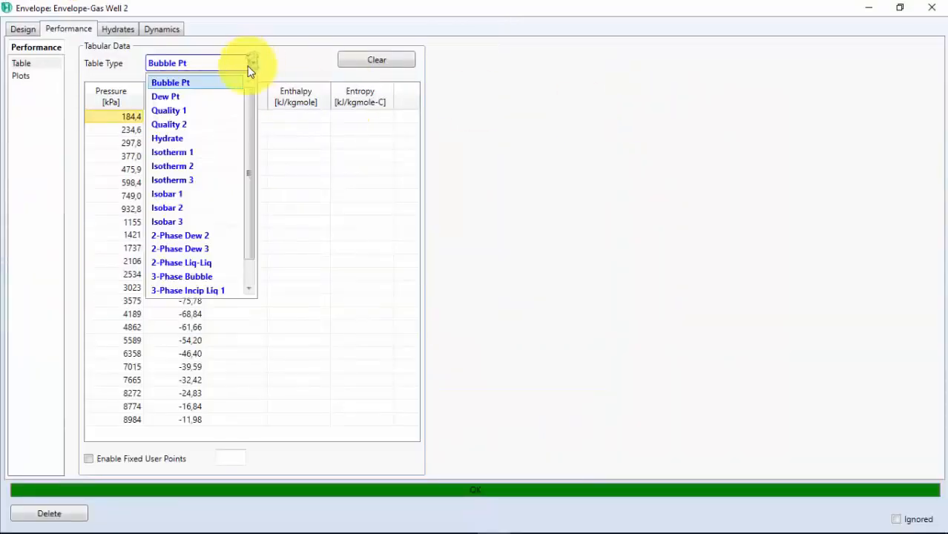
{"action": "left_click", "coordinate": [225, 104]}
{"action": "left_click", "coordinate": [26, 78]}
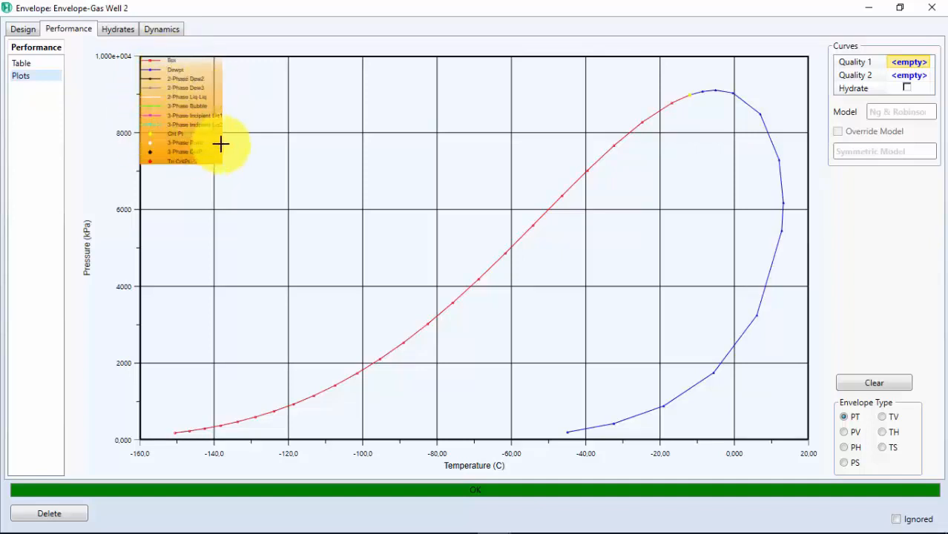
Switch to the PDF to compare the envelope plot and read the question on Gas Well 2's critical temperature and pressure.
{"action": "left_click", "coordinate": [424, 521]}
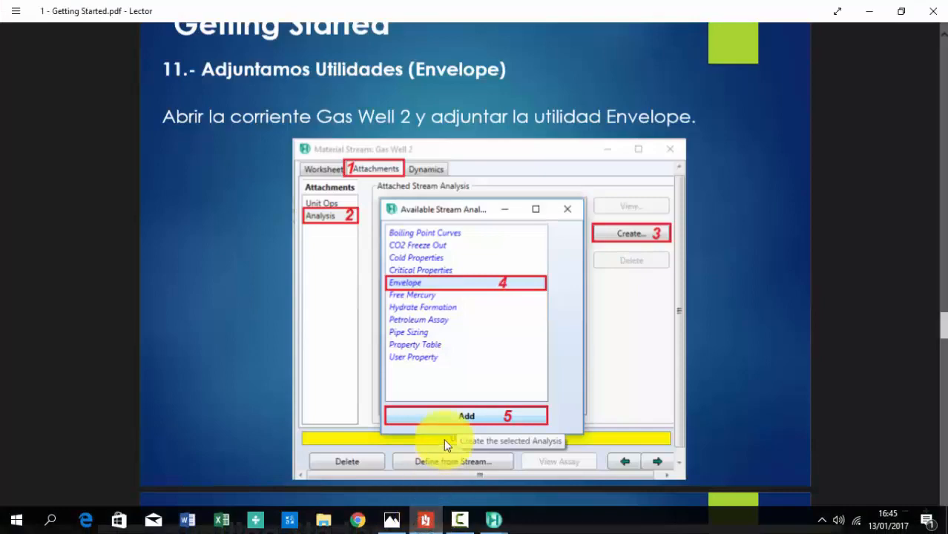
{"action": "scroll", "coordinate": [450, 427], "scroll_direction": "down", "scroll_amount": 5}
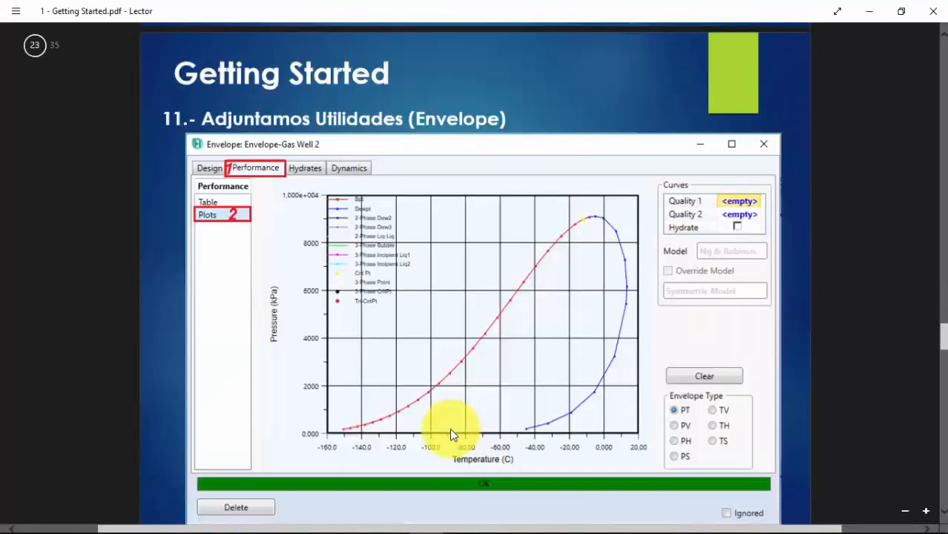
{"action": "scroll", "coordinate": [450, 431], "scroll_direction": "down", "scroll_amount": 5}
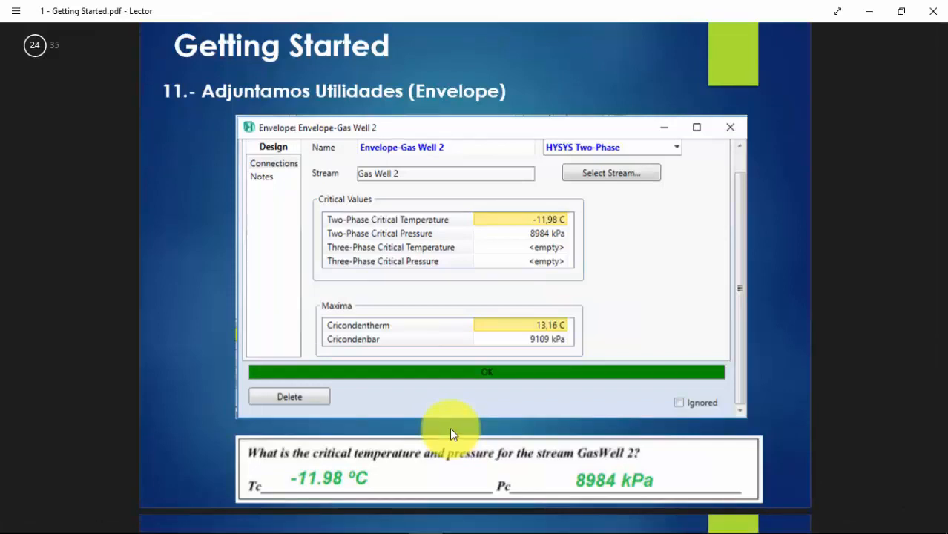
{"action": "scroll", "coordinate": [449, 428], "scroll_direction": "down", "scroll_amount": 3}
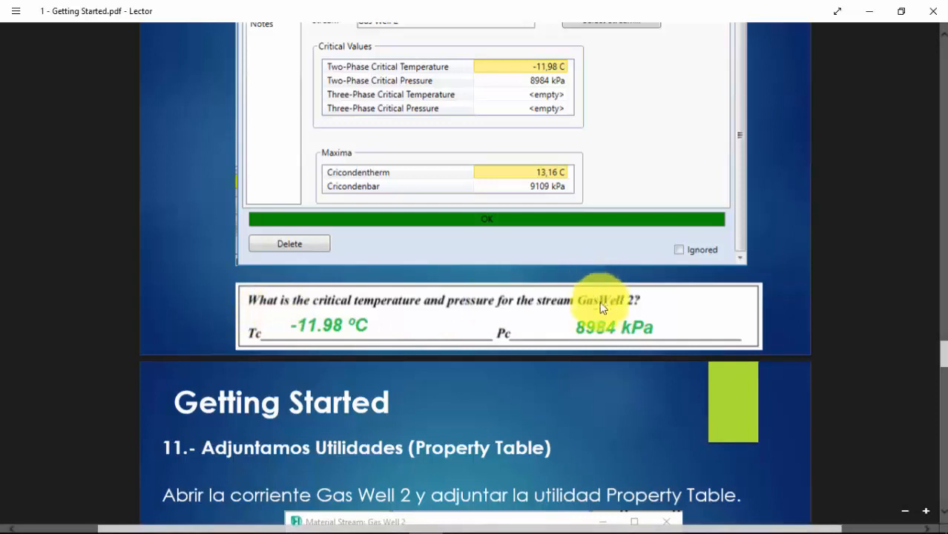
Return to HYSYS and check the two-phase critical temperature and pressure in the Gas Well 2 envelope's design data.
{"action": "mouse_move", "coordinate": [613, 519]}
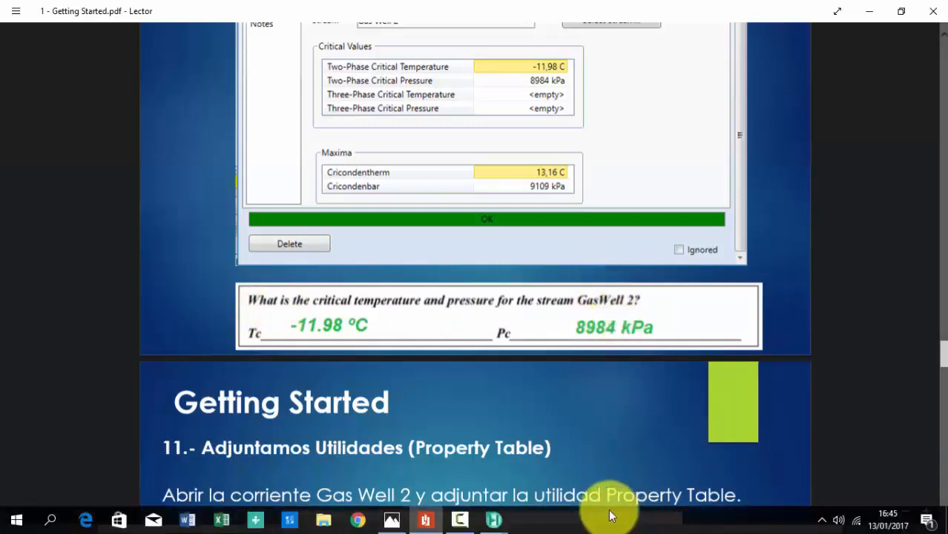
{"action": "mouse_move", "coordinate": [493, 519]}
{"action": "left_click", "coordinate": [585, 456]}
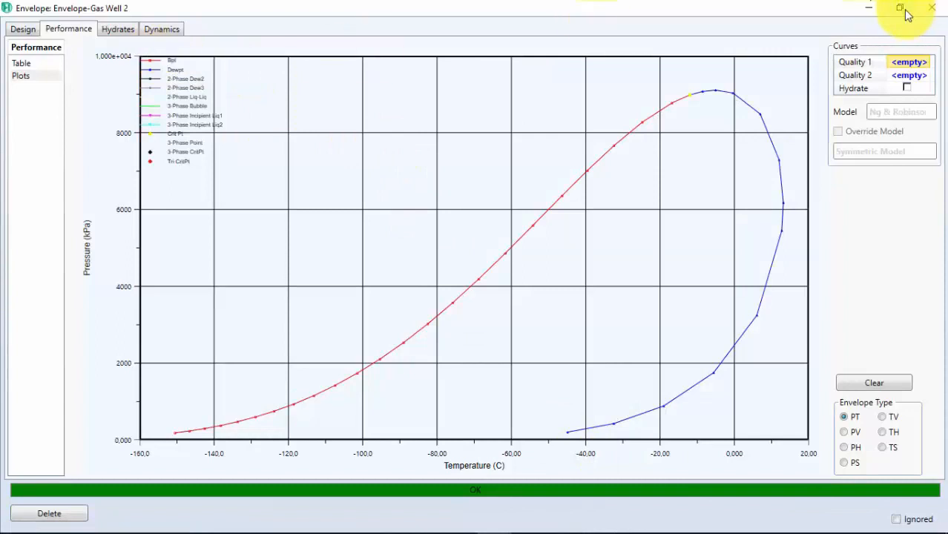
{"action": "left_click", "coordinate": [18, 32]}
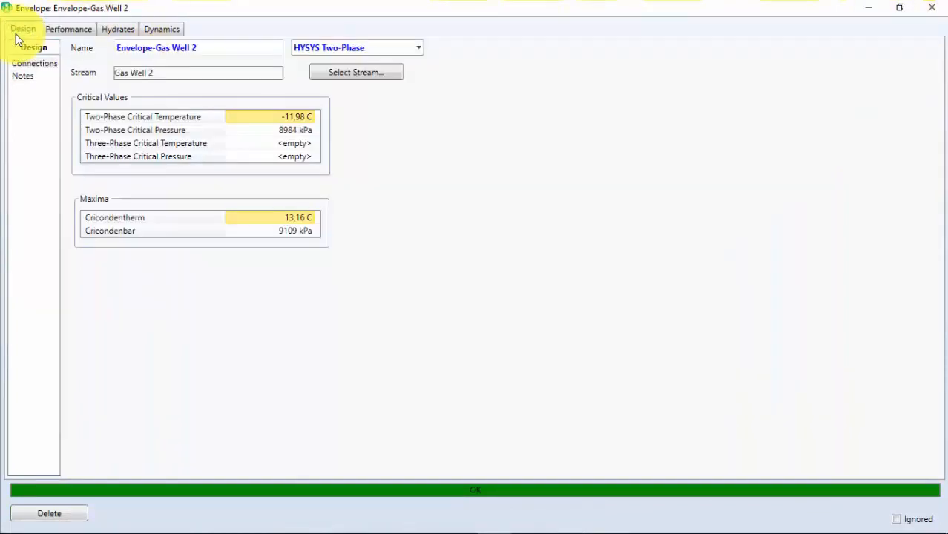
{"action": "left_click", "coordinate": [254, 121]}
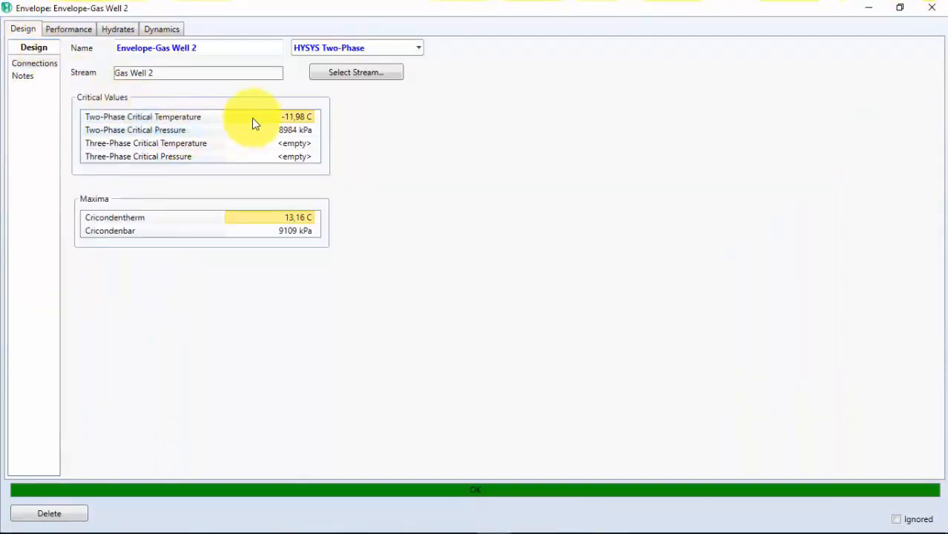
{"action": "mouse_move", "coordinate": [288, 132]}
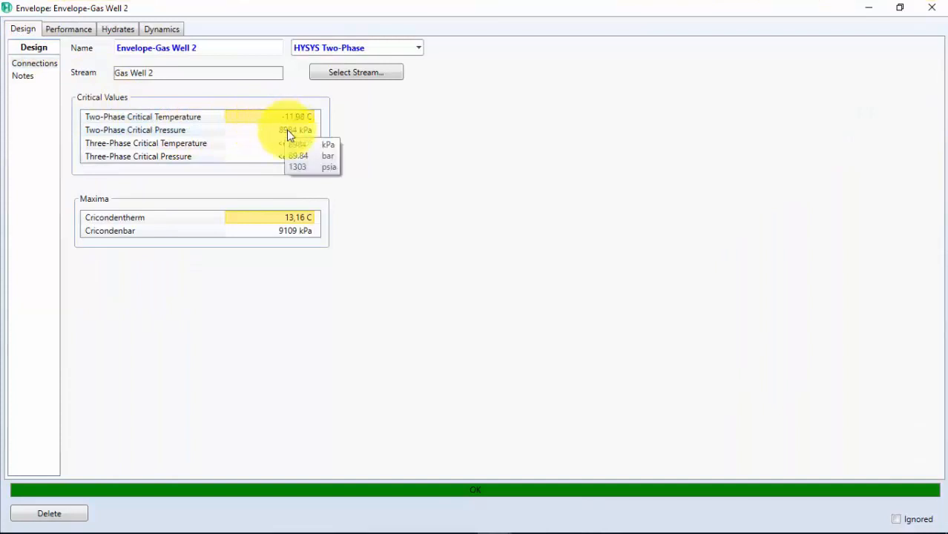
{"action": "left_click", "coordinate": [288, 131]}
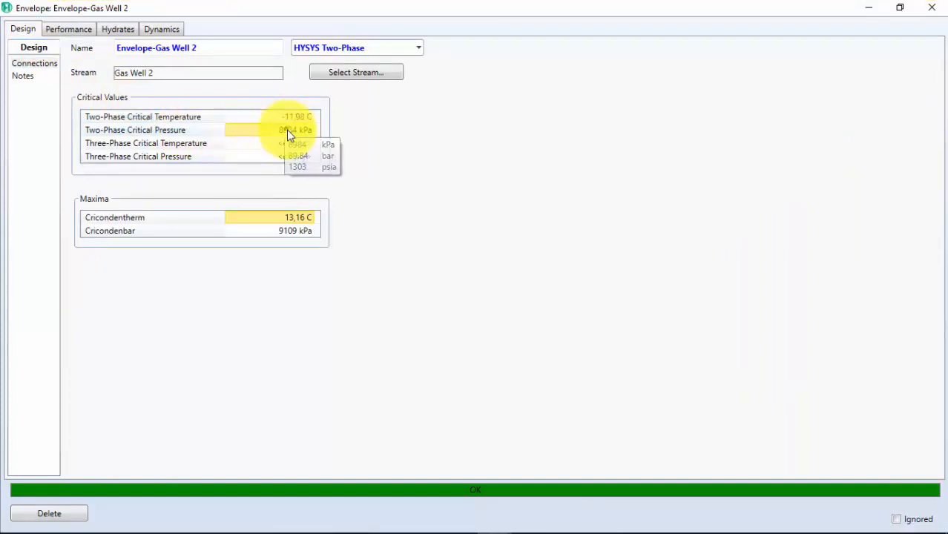
Switch to the PDF to compare the critical values and read how to attach the Property Table utility to Gas Well 2.
{"action": "mouse_move", "coordinate": [576, 524]}
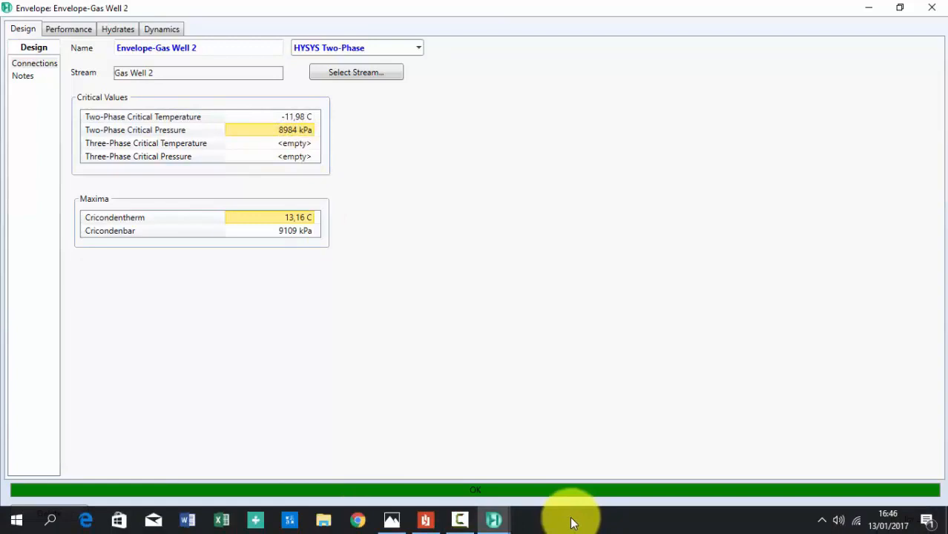
{"action": "left_click", "coordinate": [429, 522]}
{"action": "scroll", "coordinate": [605, 342], "scroll_direction": "up", "scroll_amount": 3}
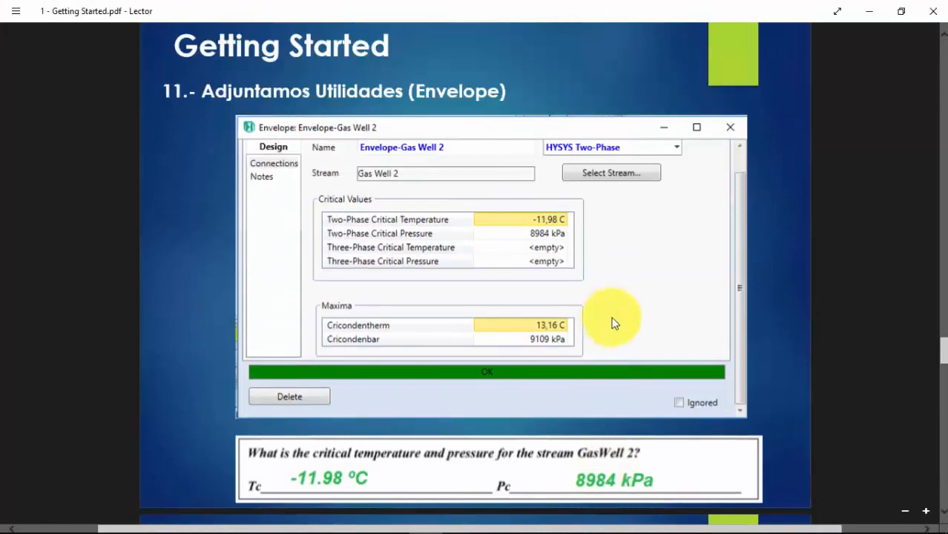
{"action": "scroll", "coordinate": [653, 315], "scroll_direction": "down", "scroll_amount": 5}
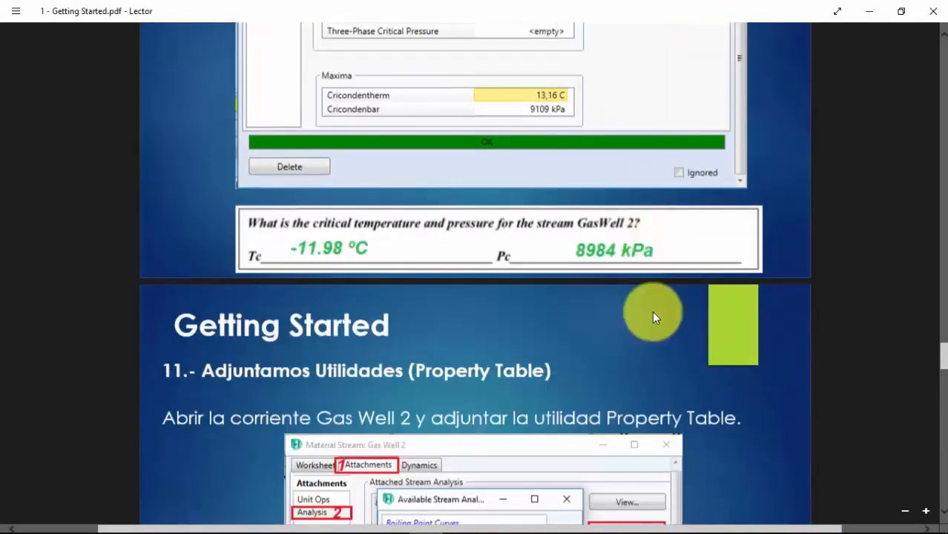
{"action": "scroll", "coordinate": [653, 309], "scroll_direction": "down", "scroll_amount": 6}
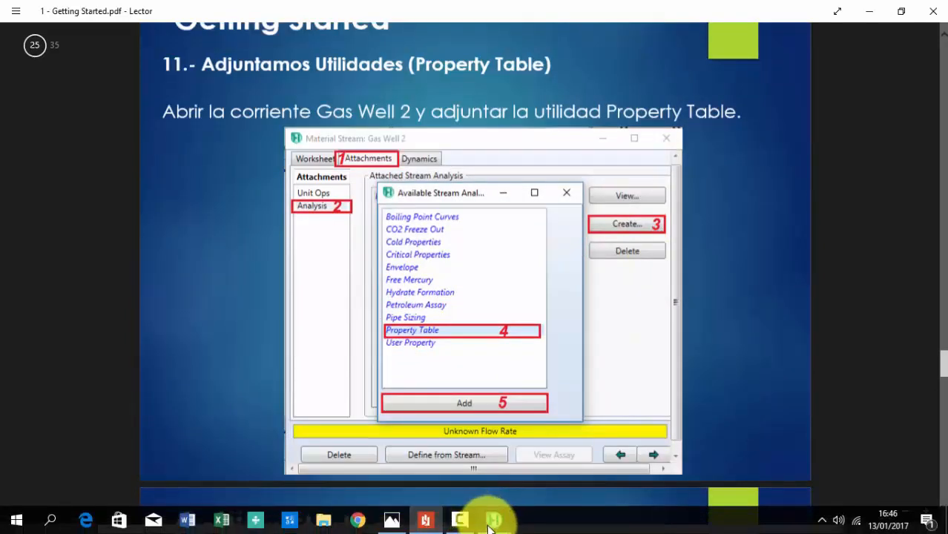
Return to HYSYS and close the Gas Well 2 envelope window to get back to the stream's attached analyses.
{"action": "mouse_move", "coordinate": [494, 520]}
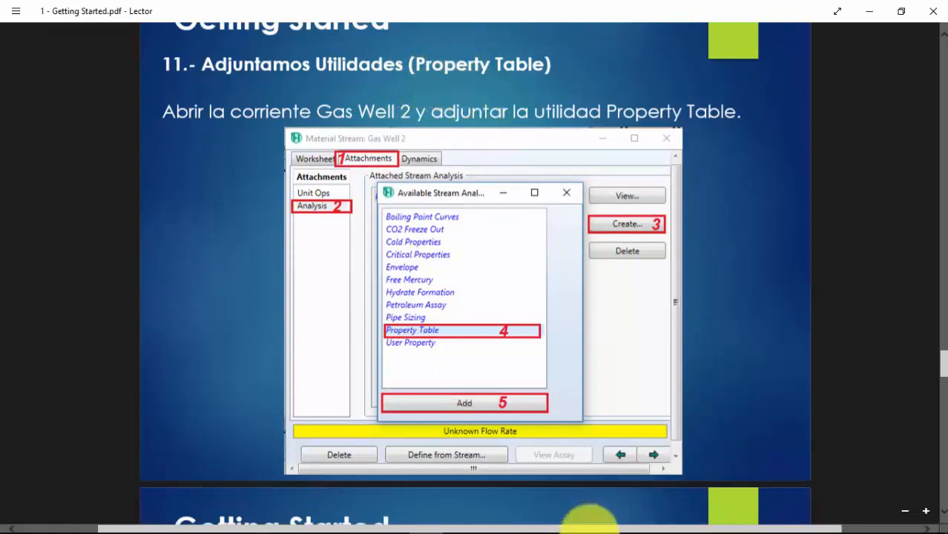
{"action": "mouse_move", "coordinate": [532, 503]}
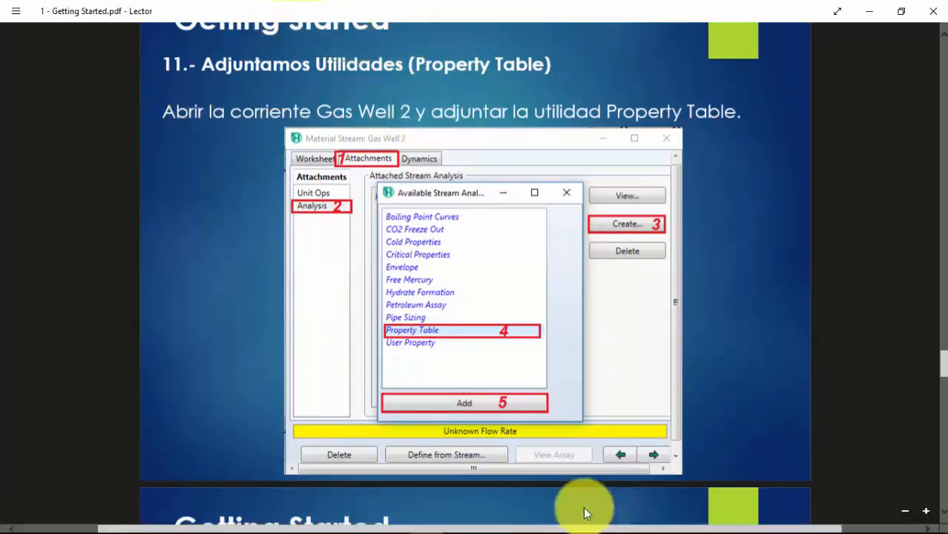
{"action": "left_click", "coordinate": [549, 481]}
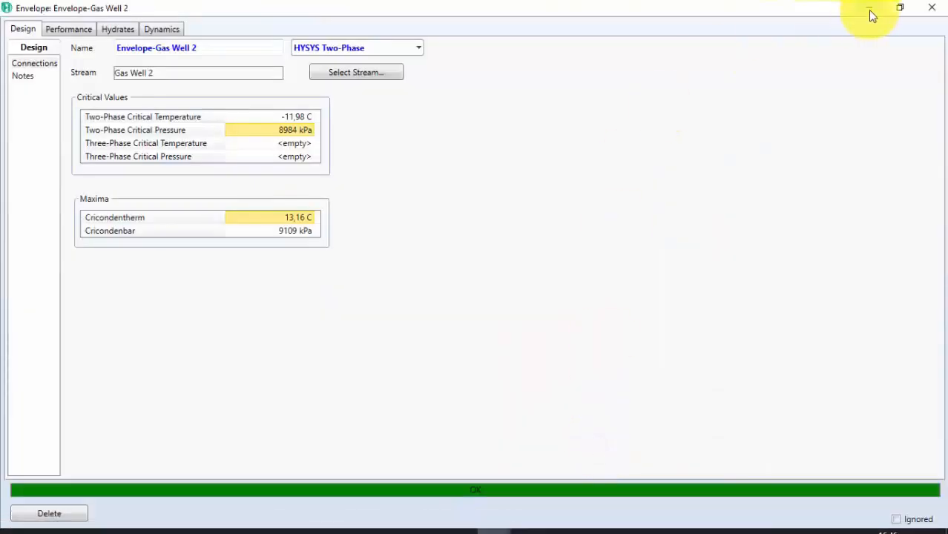
{"action": "left_click", "coordinate": [896, 9]}
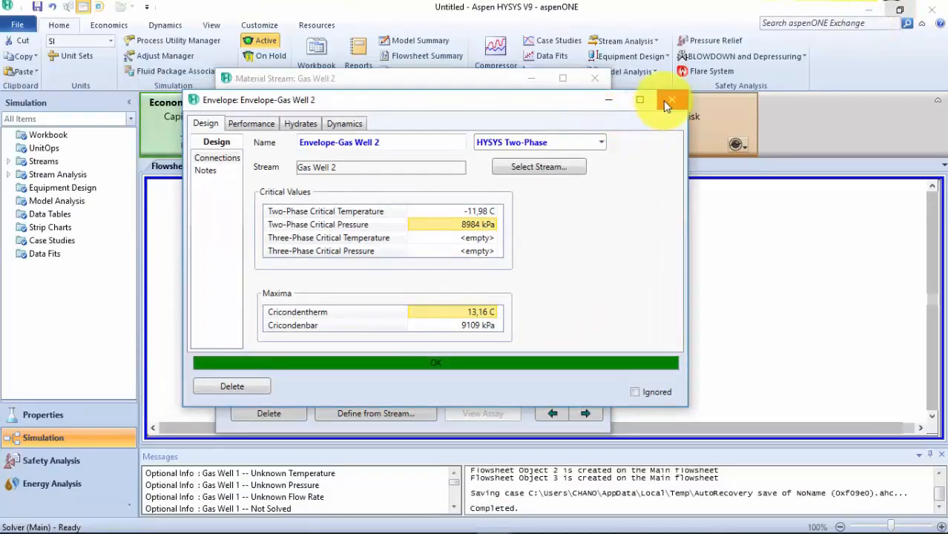
{"action": "left_click", "coordinate": [665, 101]}
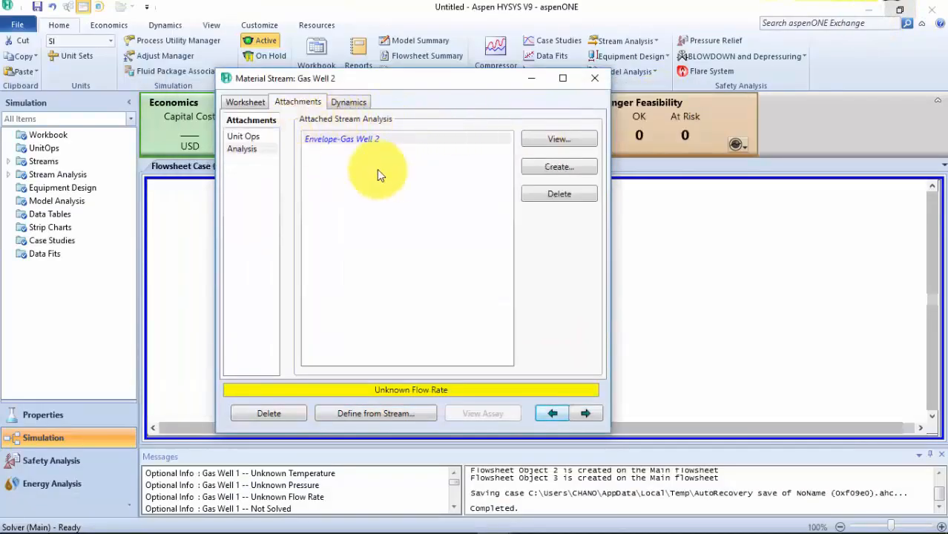
Create a Property Table stream analysis attached to Gas Well 2.
{"action": "left_click", "coordinate": [558, 167]}
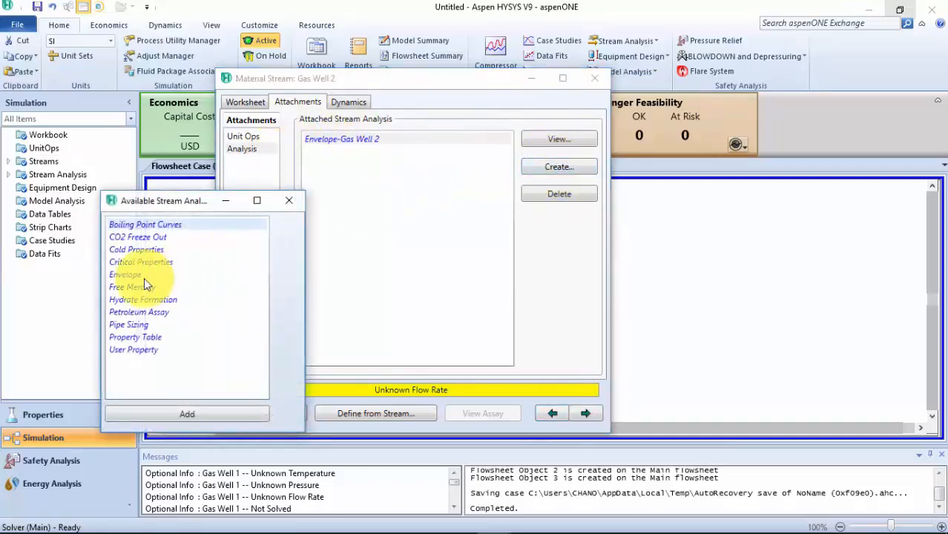
{"action": "left_click", "coordinate": [156, 336]}
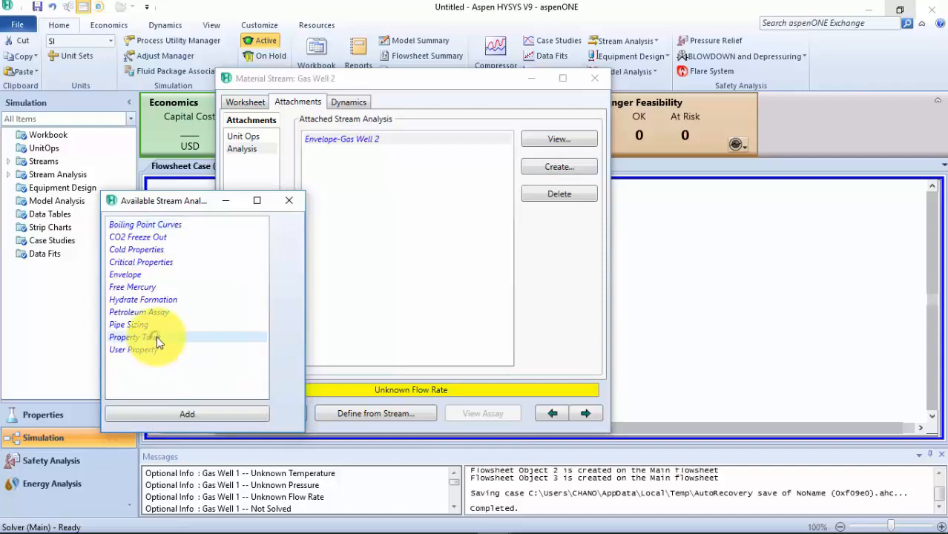
{"action": "left_click", "coordinate": [205, 415]}
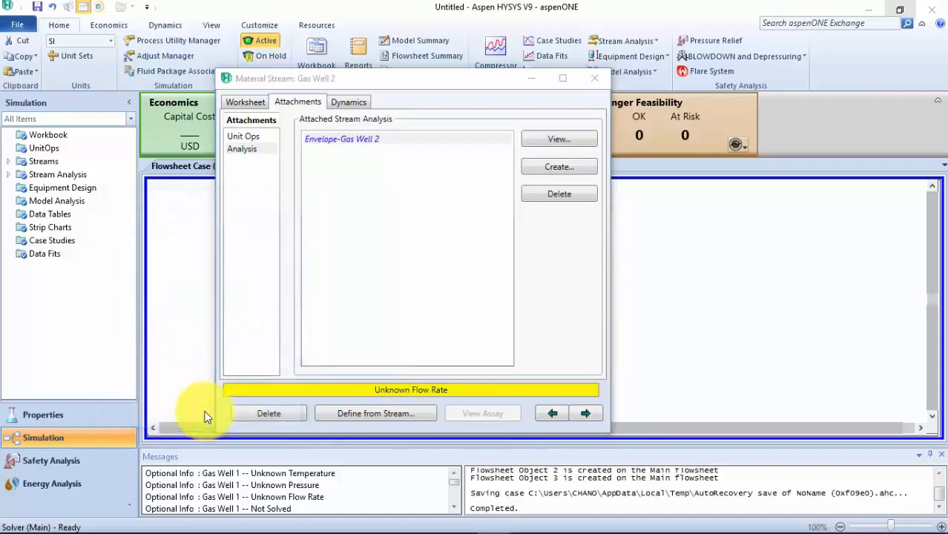
{"action": "left_click_drag", "start_coordinate": [400, 125], "coordinate": [590, 106]}
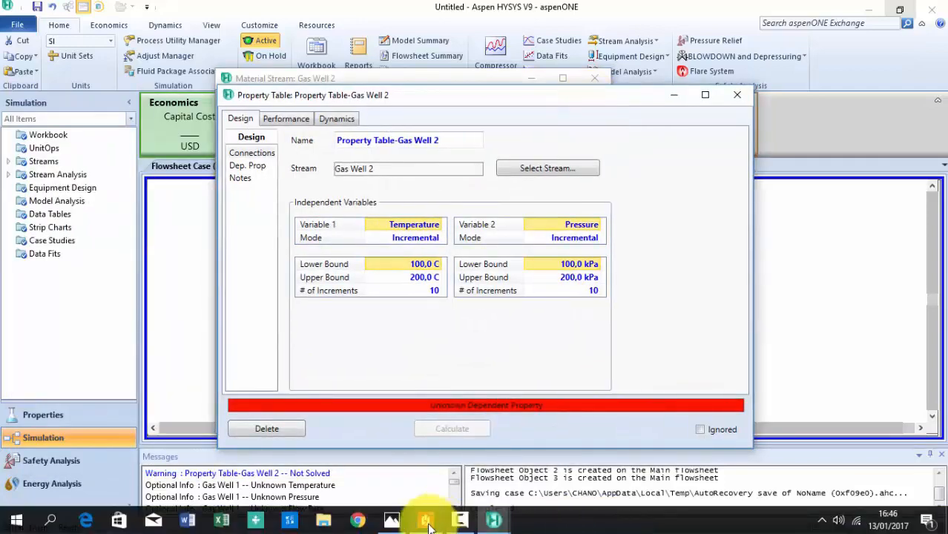
Switch to the PDF to read the independent variable settings for the Gas Well 2 property table.
{"action": "left_click", "coordinate": [426, 520]}
{"action": "scroll", "coordinate": [470, 405], "scroll_direction": "down", "scroll_amount": 7}
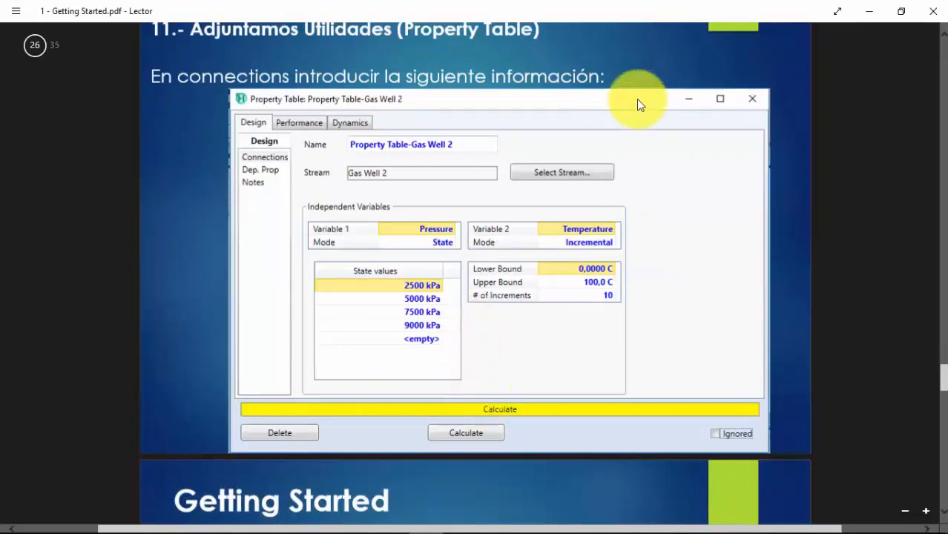
Return to the property table in HYSYS and set Variable 1 to Pressure with State mode.
{"action": "mouse_move", "coordinate": [482, 532]}
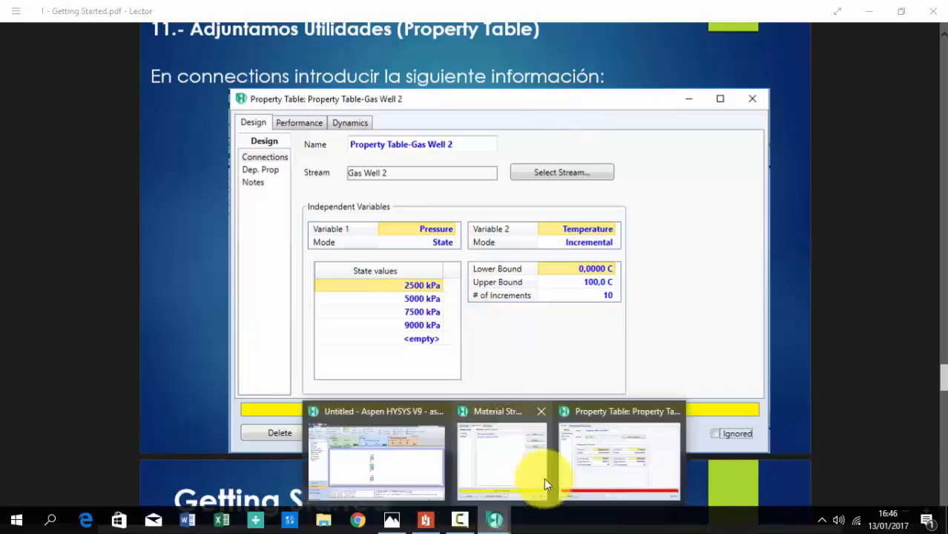
{"action": "left_click", "coordinate": [562, 426]}
{"action": "left_click", "coordinate": [434, 236]}
{"action": "left_click", "coordinate": [439, 225]}
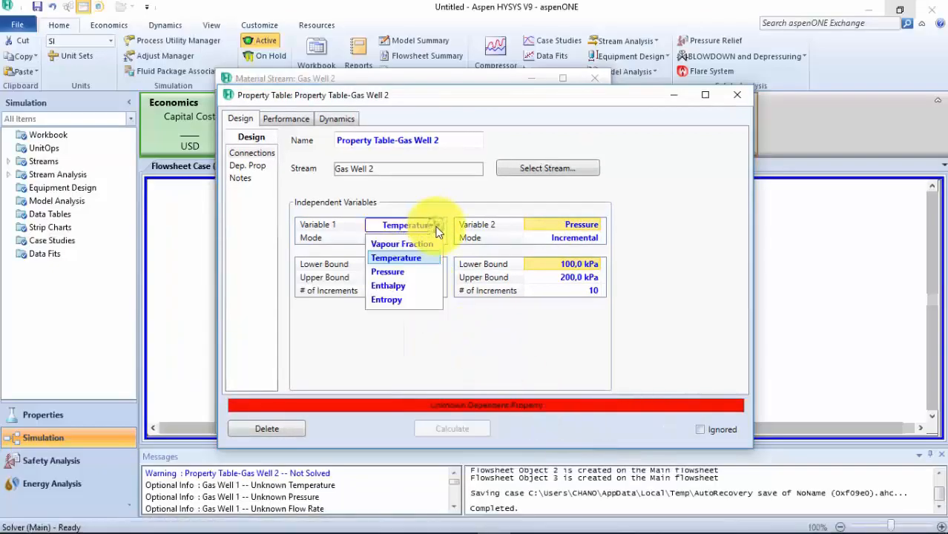
{"action": "left_click", "coordinate": [404, 271]}
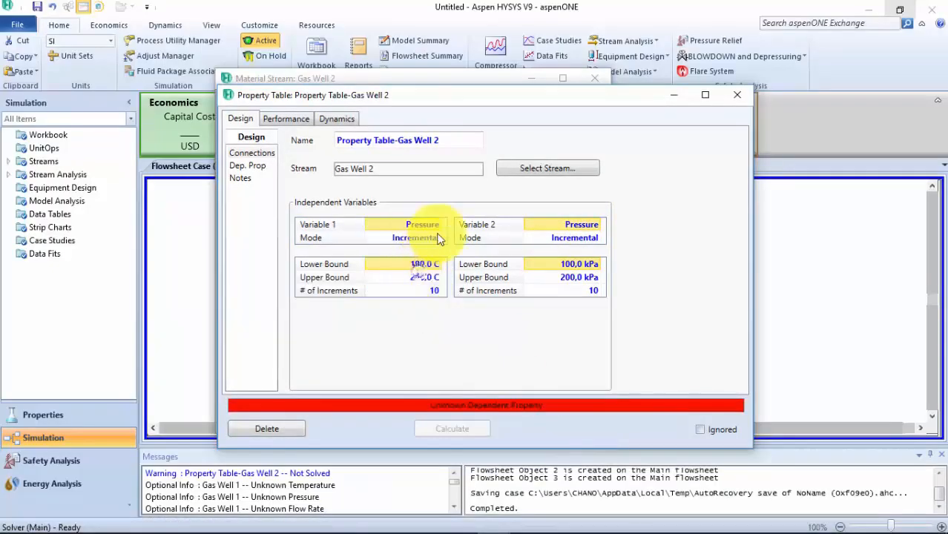
{"action": "left_click", "coordinate": [439, 239]}
{"action": "left_click", "coordinate": [419, 254]}
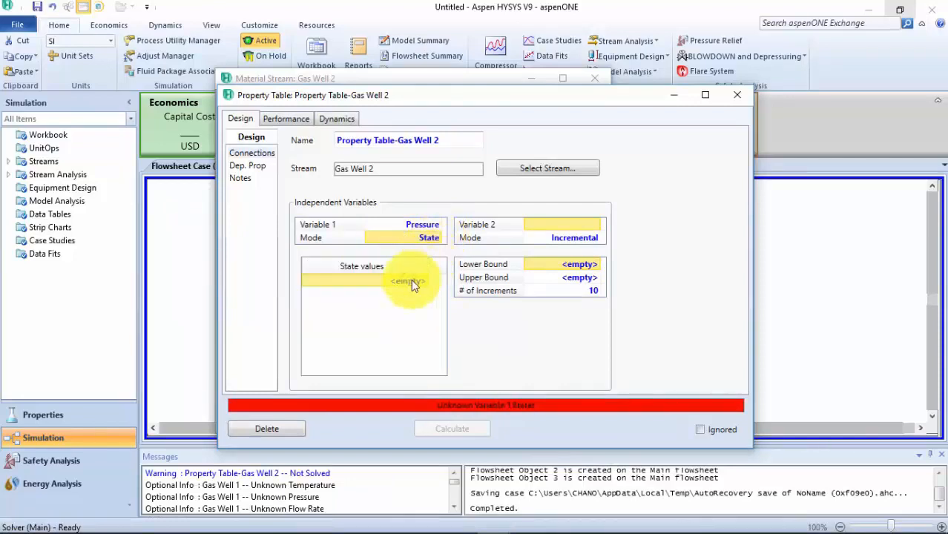
Enter 2500 kPa and 5000 kPa as the first two pressure state values.
{"action": "type", "text": "2500"}
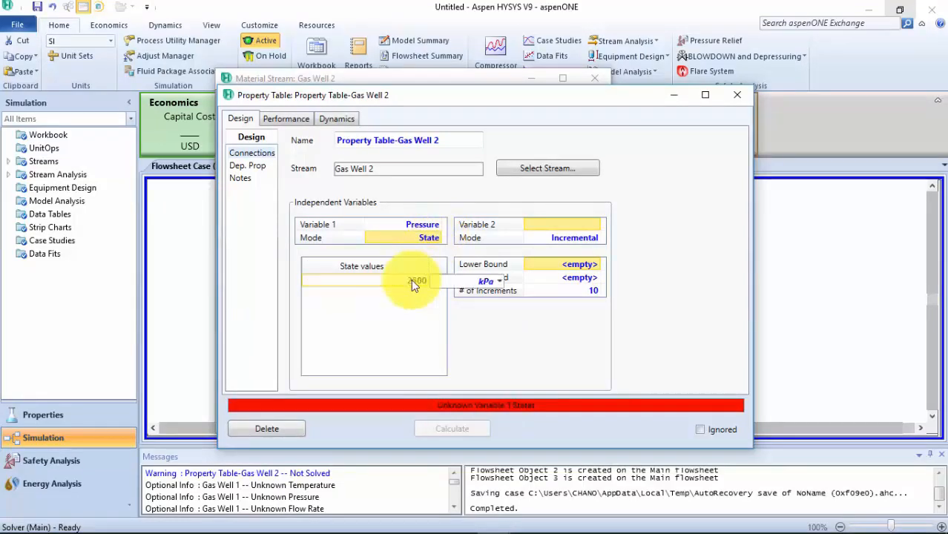
{"action": "key", "text": "Return"}
{"action": "type", "text": "5"}
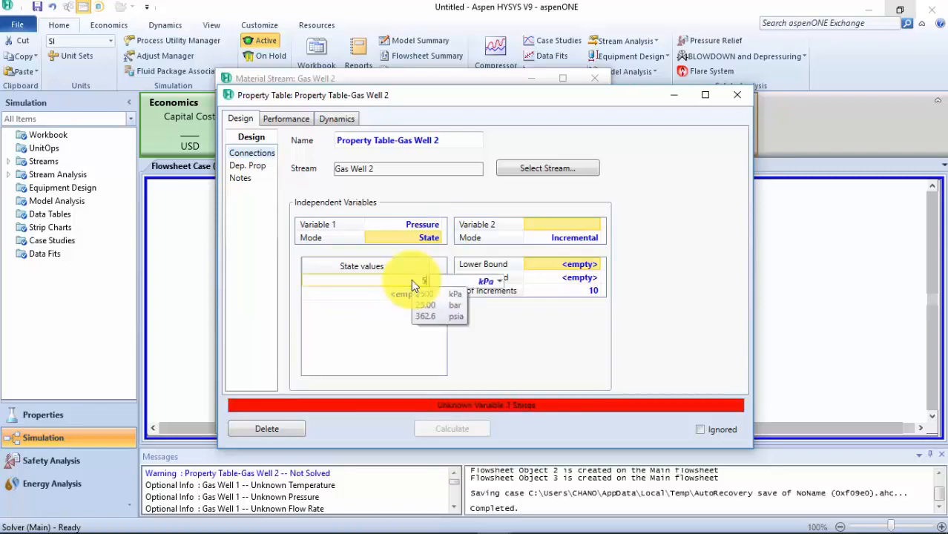
{"action": "key", "text": "Return"}
{"action": "left_click", "coordinate": [405, 285]}
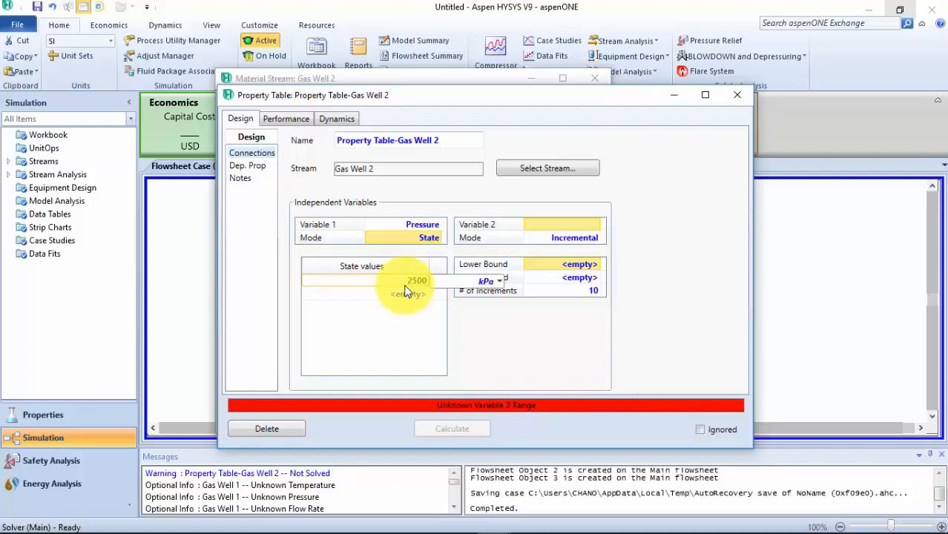
{"action": "type", "text": "2500"}
{"action": "key", "text": "Return"}
{"action": "left_click", "coordinate": [409, 294]}
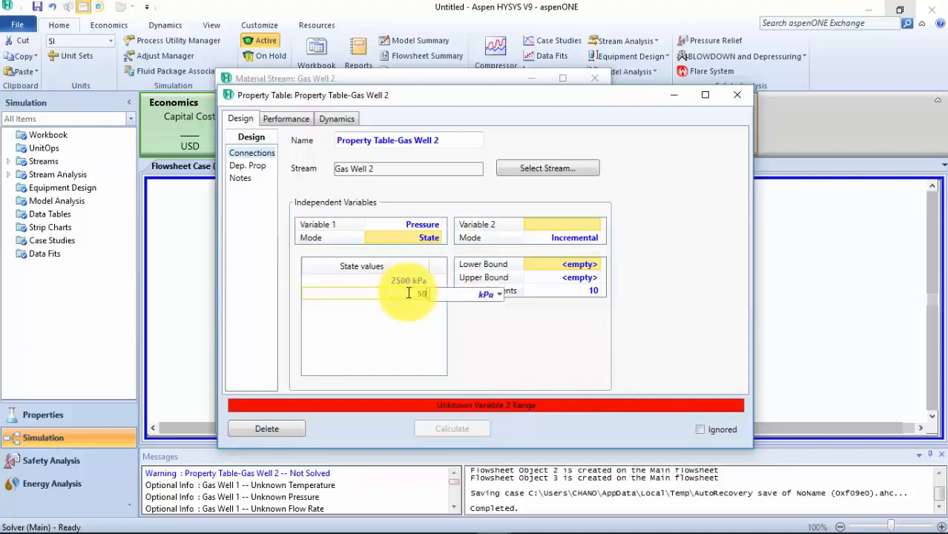
{"action": "key", "text": "Return"}
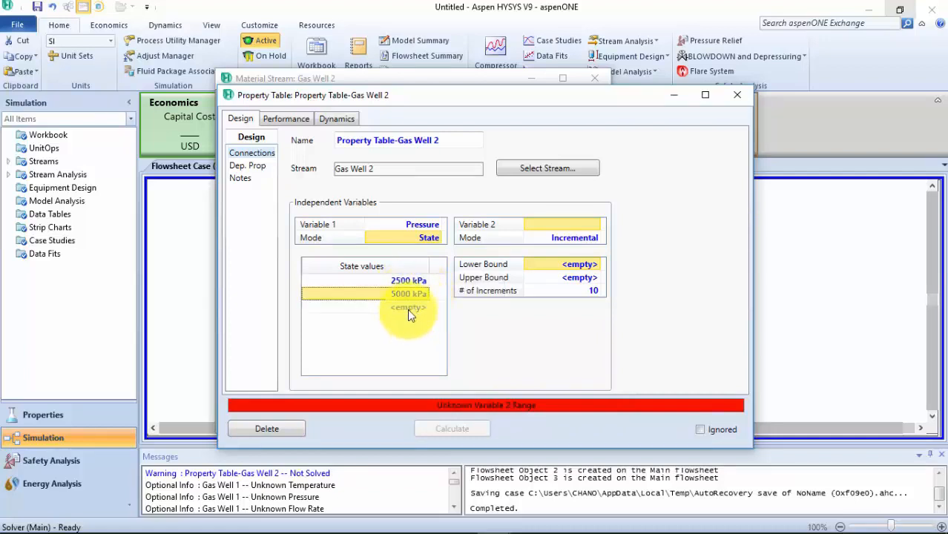
Add 7500 kPa and 9000 kPa as the third and fourth pressure state values.
{"action": "left_click", "coordinate": [407, 307]}
{"action": "type", "text": "7500"}
{"action": "key", "text": "Return"}
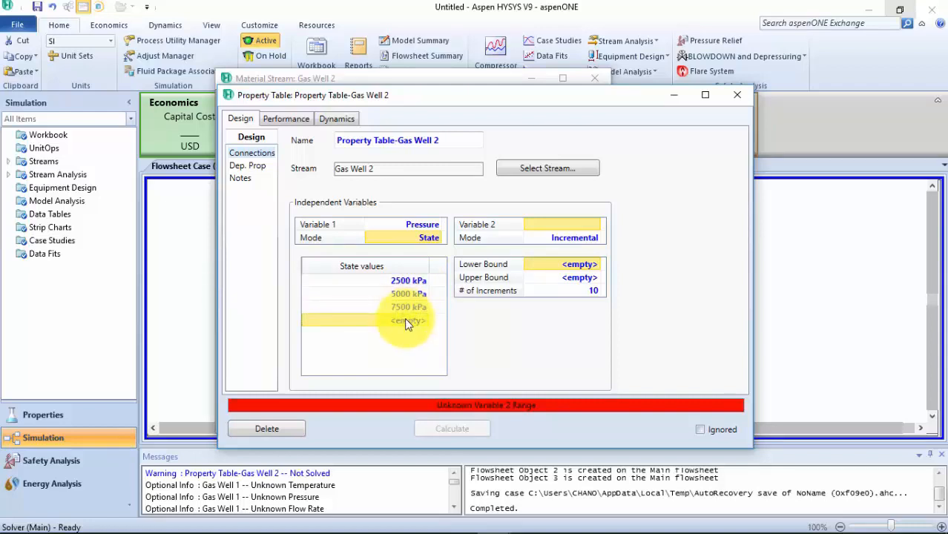
{"action": "left_click", "coordinate": [407, 321]}
{"action": "type", "text": "9"}
{"action": "key", "text": "Return"}
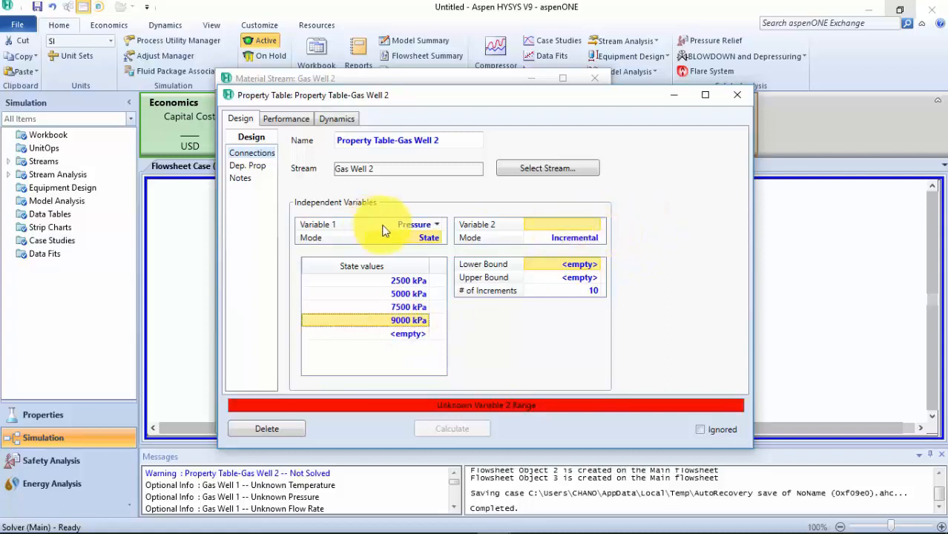
Set Variable 2 to Temperature with a lower bound of 0 °C and an upper bound of 100 °C.
{"action": "left_click", "coordinate": [600, 224]}
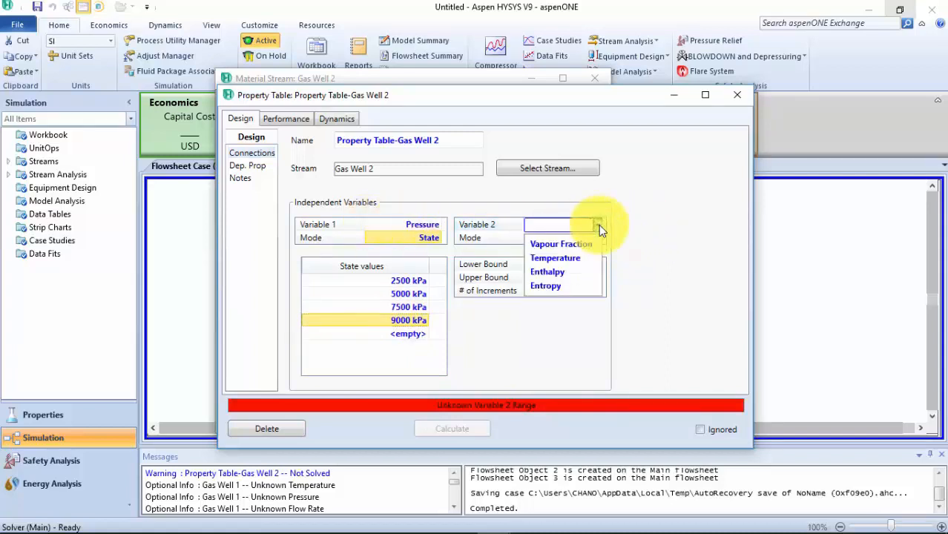
{"action": "left_click", "coordinate": [591, 259]}
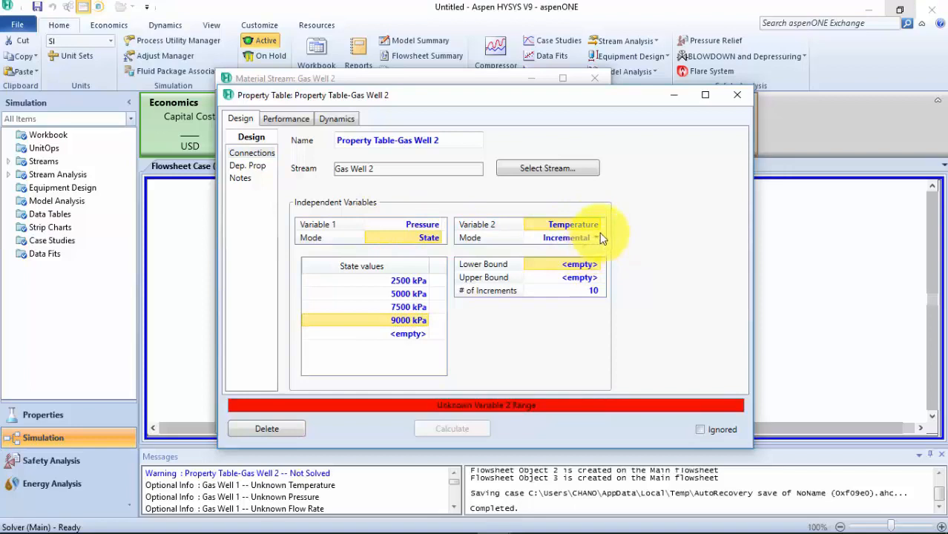
{"action": "left_click", "coordinate": [587, 266]}
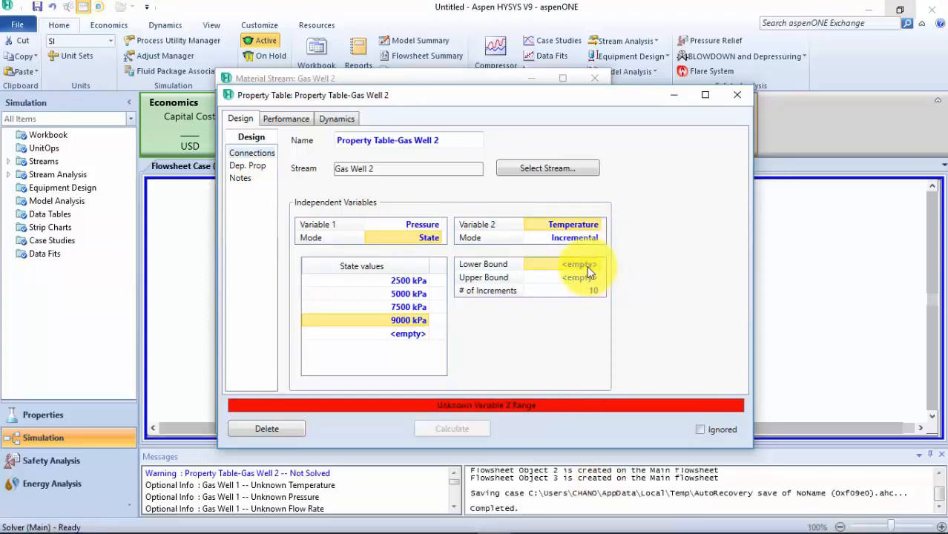
{"action": "type", "text": "0"}
{"action": "type", "text": "10"}
{"action": "type", "text": "0"}
{"action": "key", "text": "Return"}
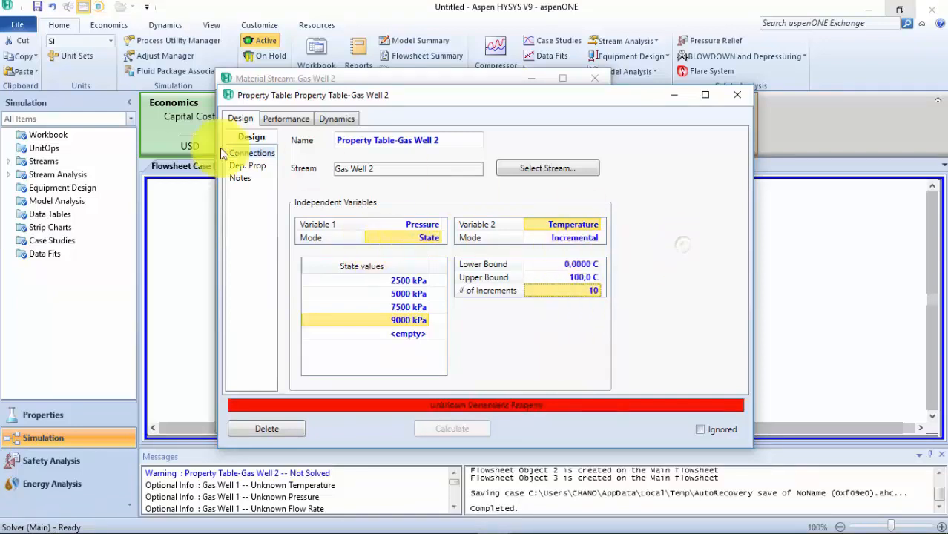
Open the property table's dependent properties and switch to the PDF to read which ones to add.
{"action": "left_click", "coordinate": [260, 164]}
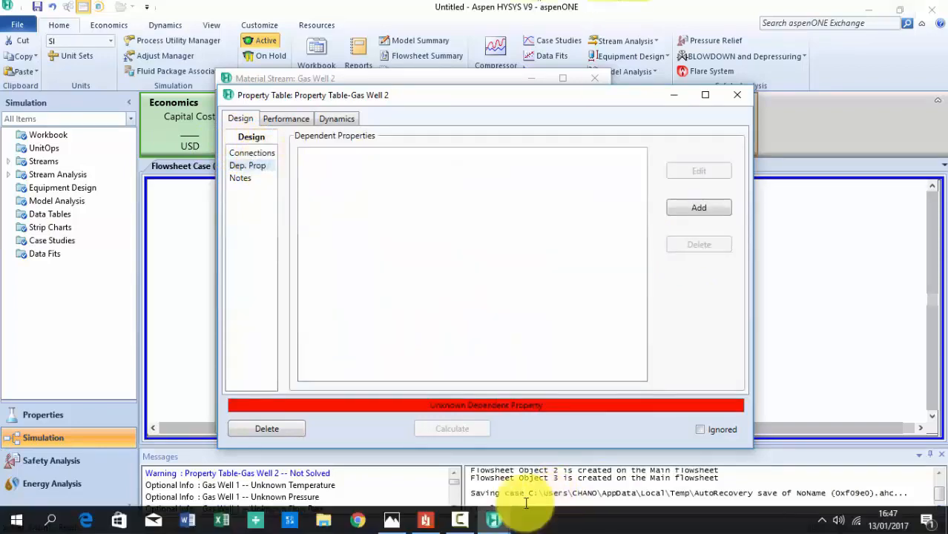
{"action": "left_click", "coordinate": [425, 521]}
{"action": "scroll", "coordinate": [539, 340], "scroll_direction": "down", "scroll_amount": 5}
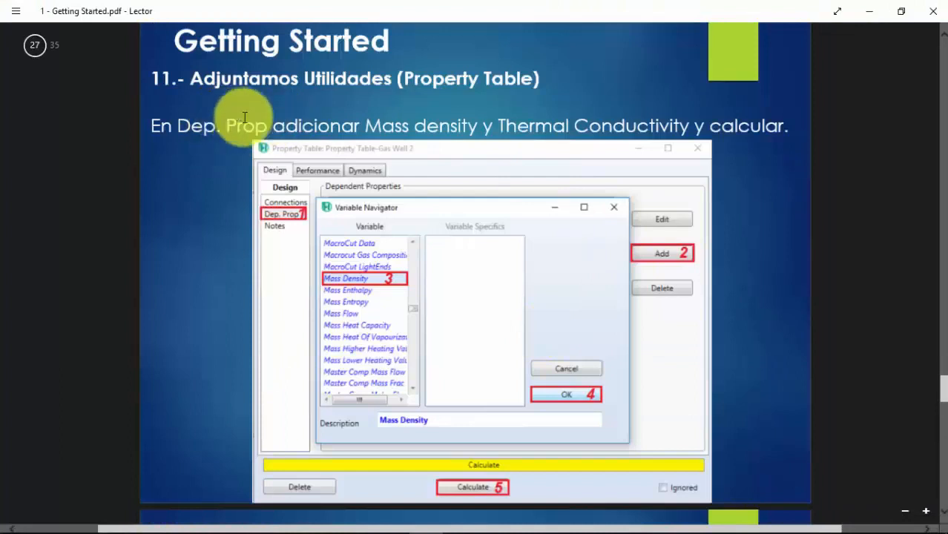
Return to the property table in HYSYS and open the variable list for adding a dependent property.
{"action": "mouse_move", "coordinate": [571, 501]}
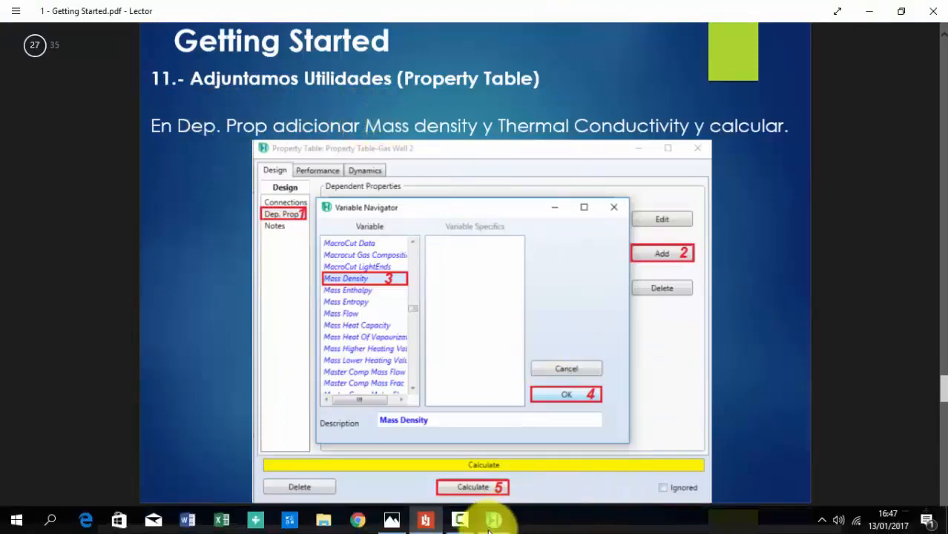
{"action": "mouse_move", "coordinate": [508, 503]}
{"action": "left_click", "coordinate": [597, 454]}
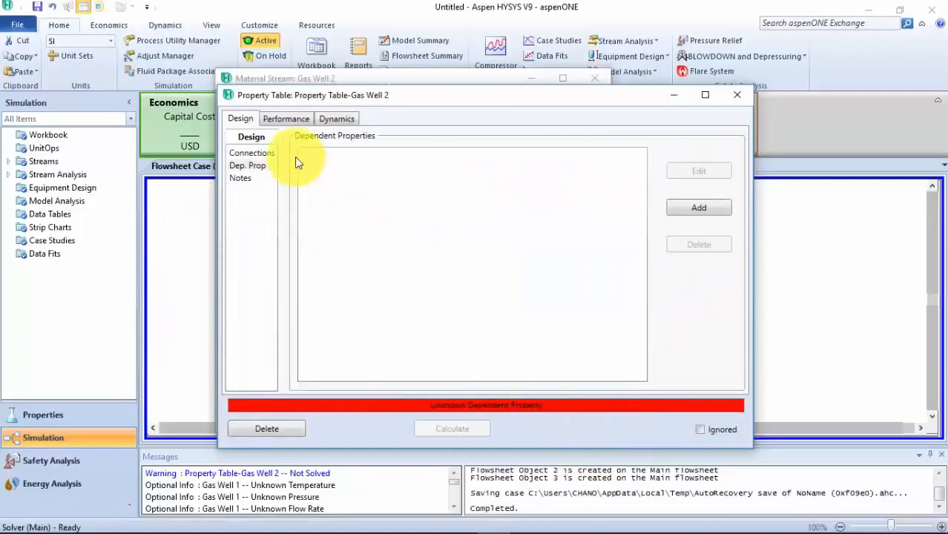
{"action": "left_click", "coordinate": [242, 164]}
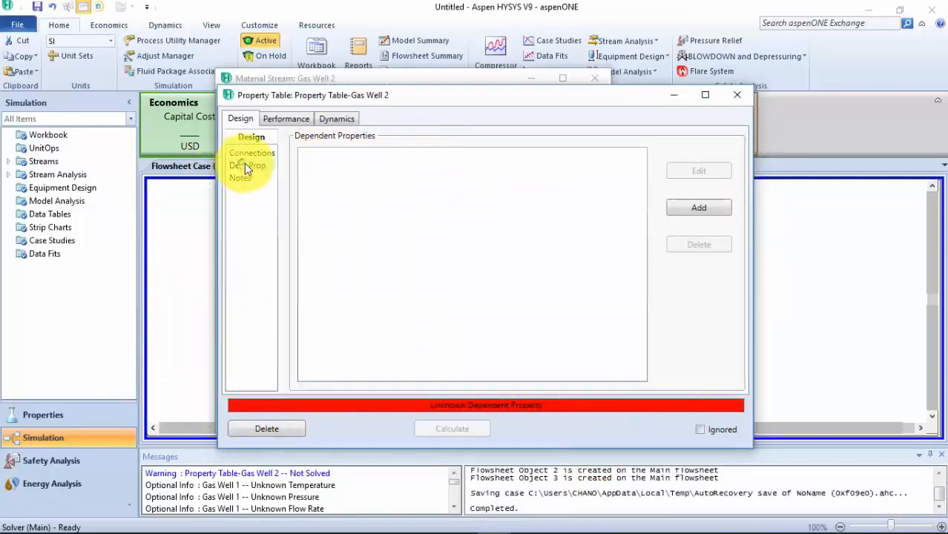
{"action": "left_click", "coordinate": [685, 211]}
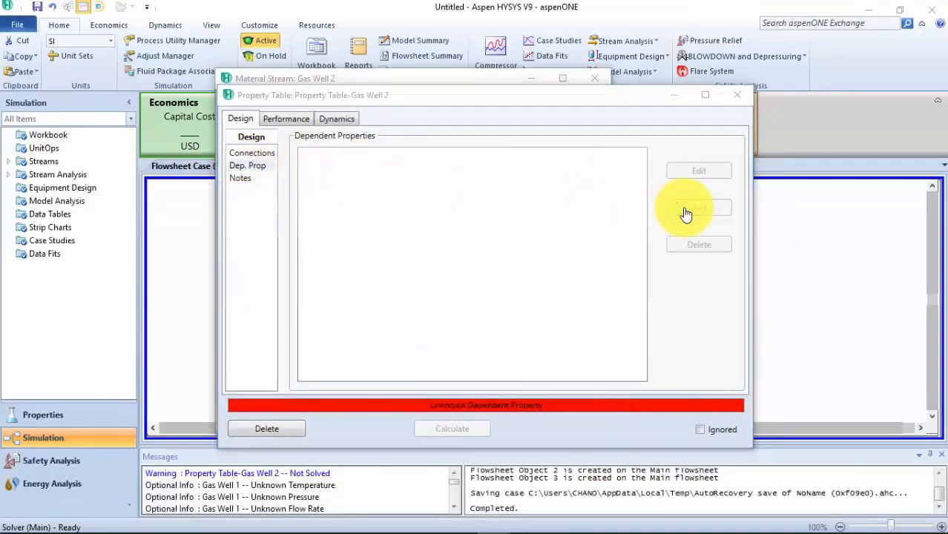
{"action": "scroll", "coordinate": [399, 250], "scroll_direction": "down", "scroll_amount": 8}
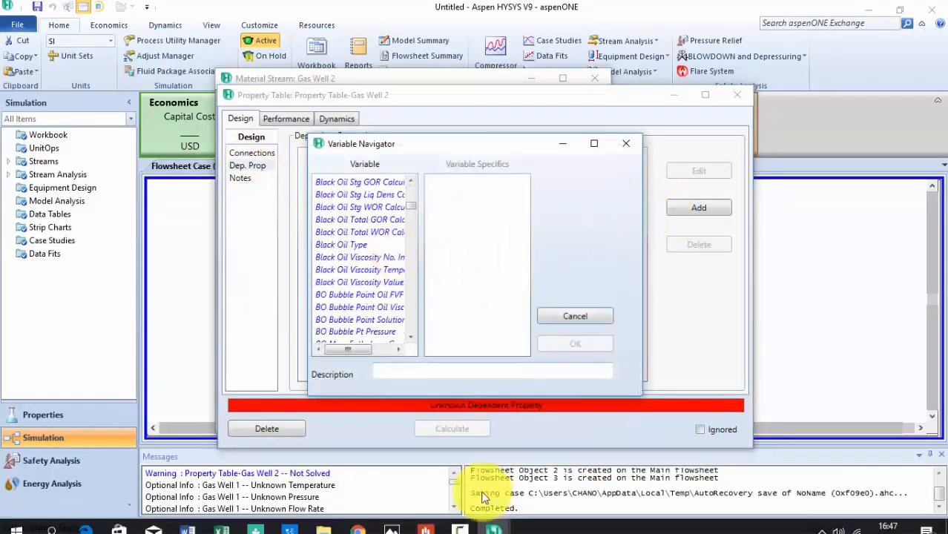
Recheck the required property in the PDF and add Mass Density as a dependent property in HYSYS.
{"action": "left_click", "coordinate": [425, 529]}
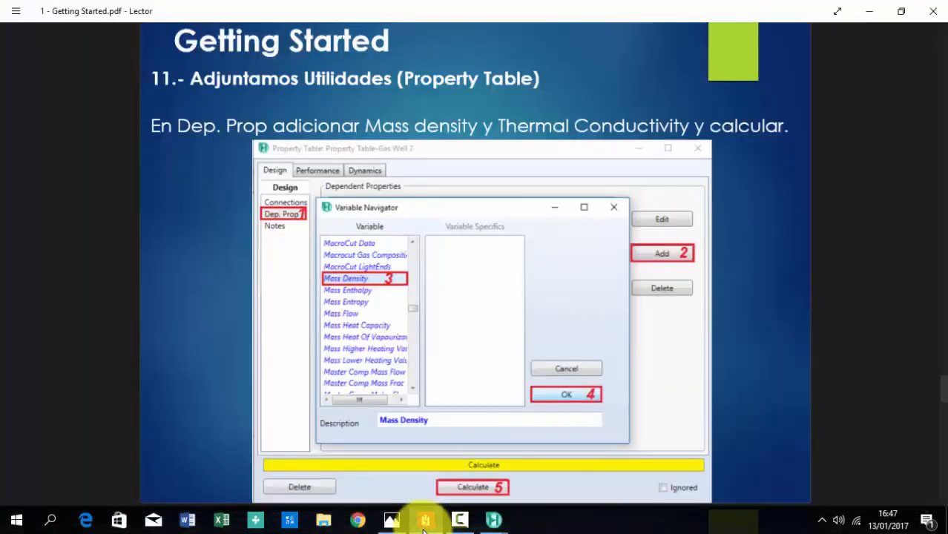
{"action": "left_click", "coordinate": [423, 523]}
{"action": "scroll", "coordinate": [386, 230], "scroll_direction": "down", "scroll_amount": 5}
{"action": "scroll", "coordinate": [379, 248], "scroll_direction": "down", "scroll_amount": 10}
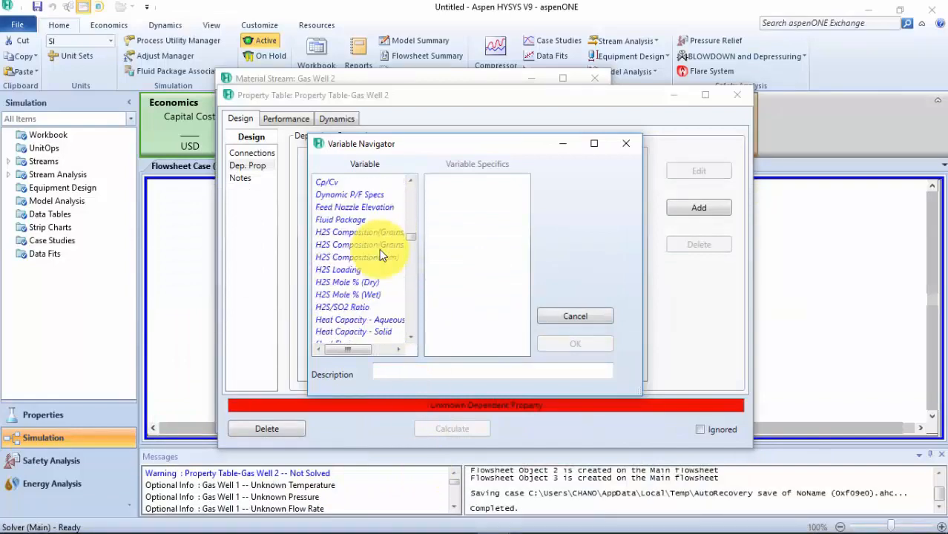
{"action": "scroll", "coordinate": [381, 254], "scroll_direction": "down", "scroll_amount": 6}
{"action": "scroll", "coordinate": [381, 254], "scroll_direction": "up", "scroll_amount": 10}
{"action": "scroll", "coordinate": [381, 257], "scroll_direction": "down", "scroll_amount": 13}
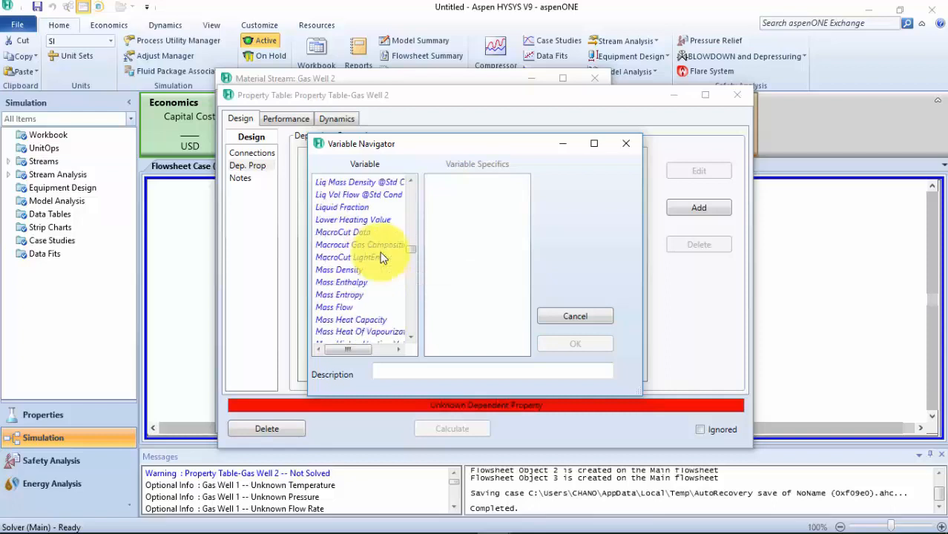
{"action": "scroll", "coordinate": [380, 257], "scroll_direction": "up", "scroll_amount": 10}
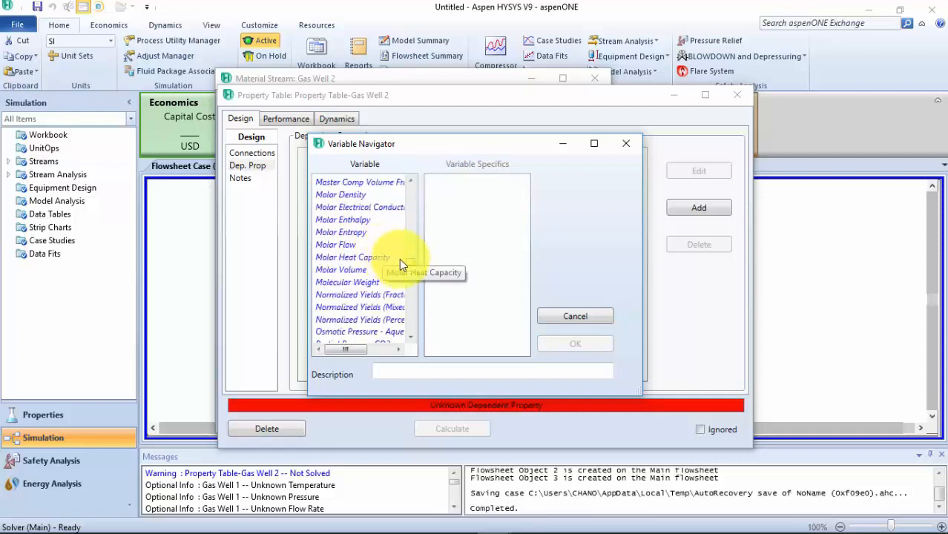
{"action": "scroll", "coordinate": [411, 260], "scroll_direction": "up", "scroll_amount": 5}
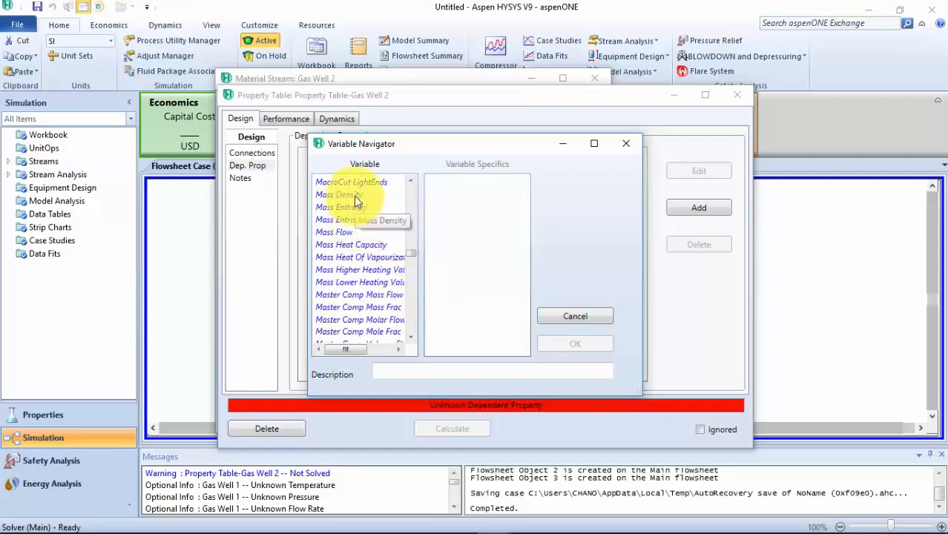
{"action": "left_click", "coordinate": [343, 195]}
{"action": "left_click", "coordinate": [573, 345]}
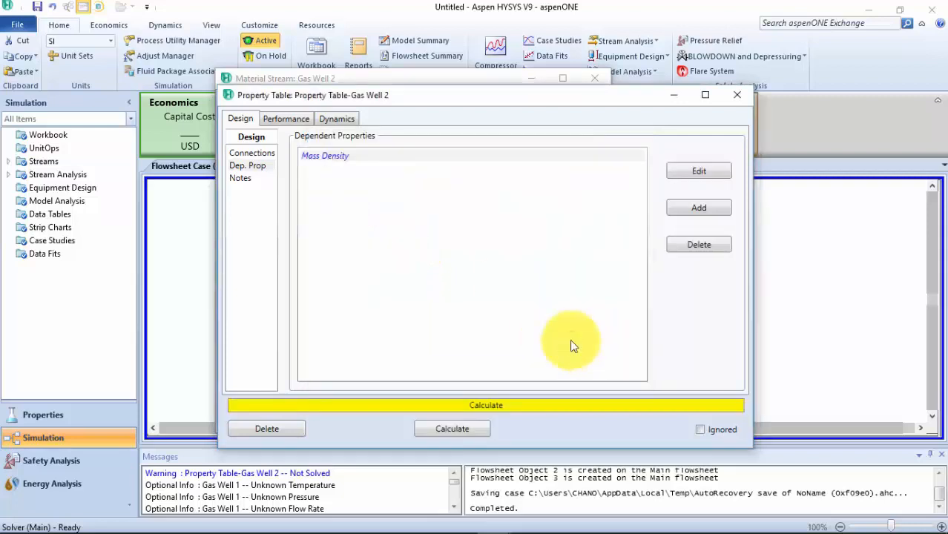
Check the PDF for the next dependent property to add and return to the HYSYS property table.
{"action": "left_click", "coordinate": [428, 522]}
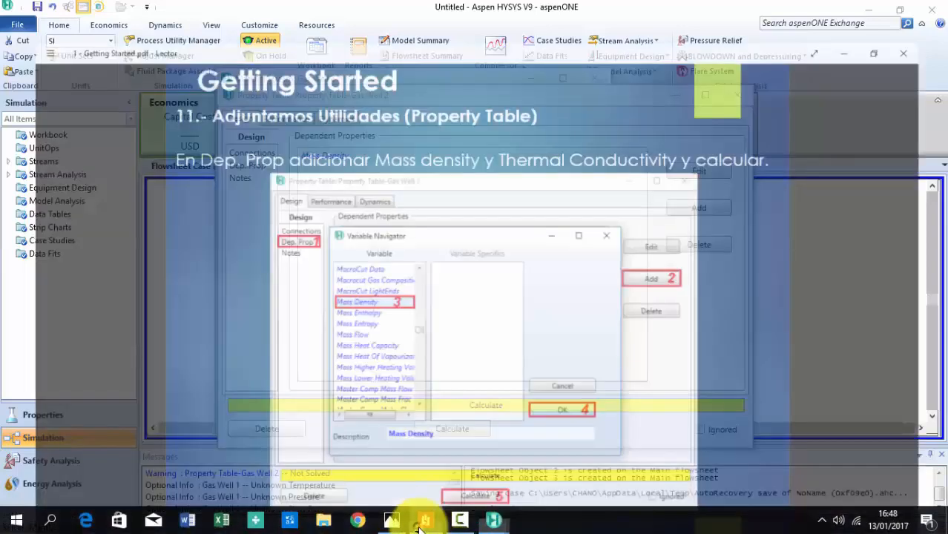
{"action": "left_click", "coordinate": [423, 522]}
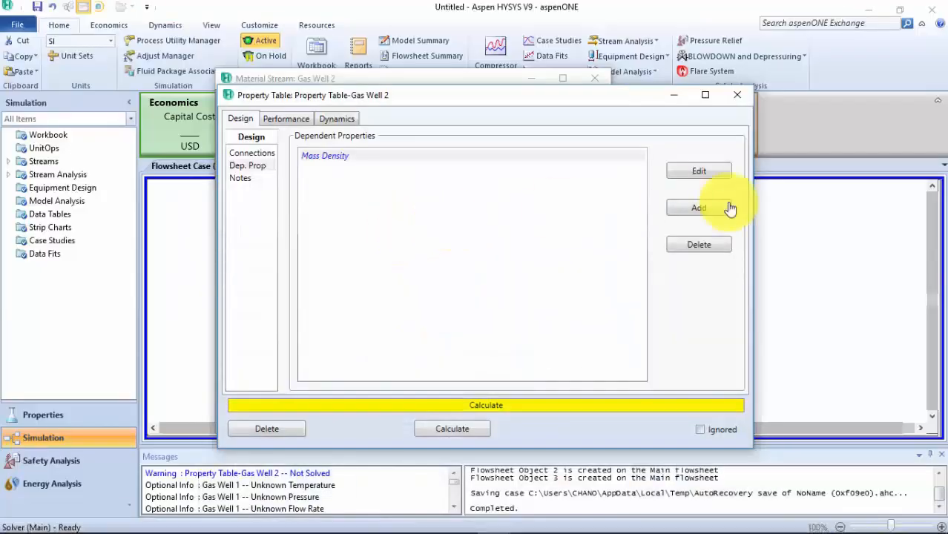
Add Thermal Conductivity as a dependent property and calculate the property table for Gas Well 2.
{"action": "left_click", "coordinate": [721, 213]}
{"action": "left_click_drag", "start_coordinate": [412, 195], "coordinate": [415, 332]}
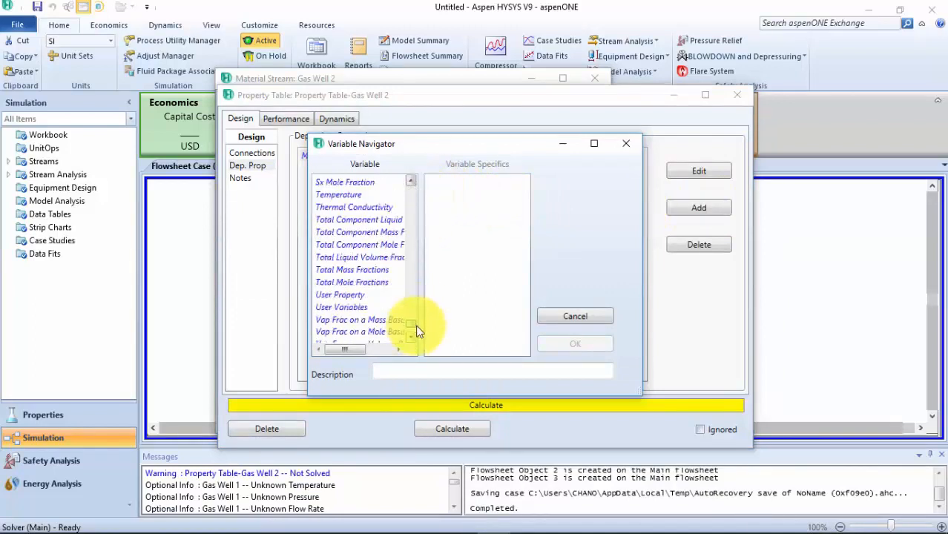
{"action": "left_click", "coordinate": [363, 210]}
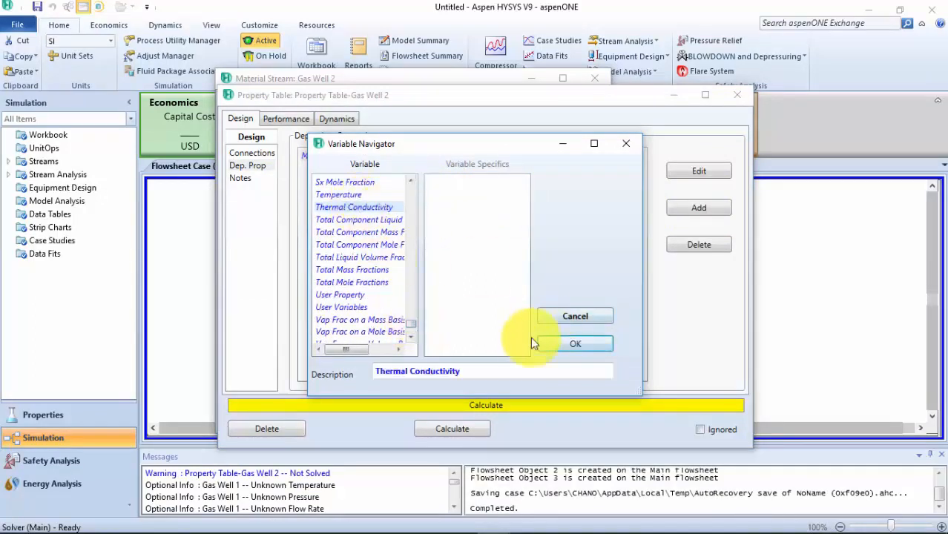
{"action": "mouse_move", "coordinate": [416, 329]}
{"action": "left_mouse_down"}
{"action": "mouse_move", "coordinate": [416, 191]}
{"action": "mouse_move", "coordinate": [415, 343]}
{"action": "mouse_move", "coordinate": [414, 327]}
{"action": "left_mouse_up"}
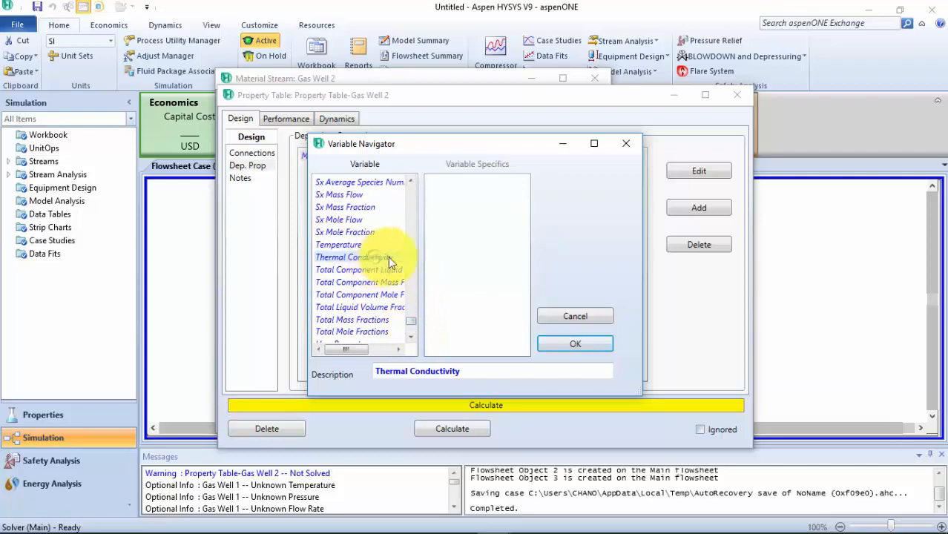
{"action": "left_click", "coordinate": [575, 345]}
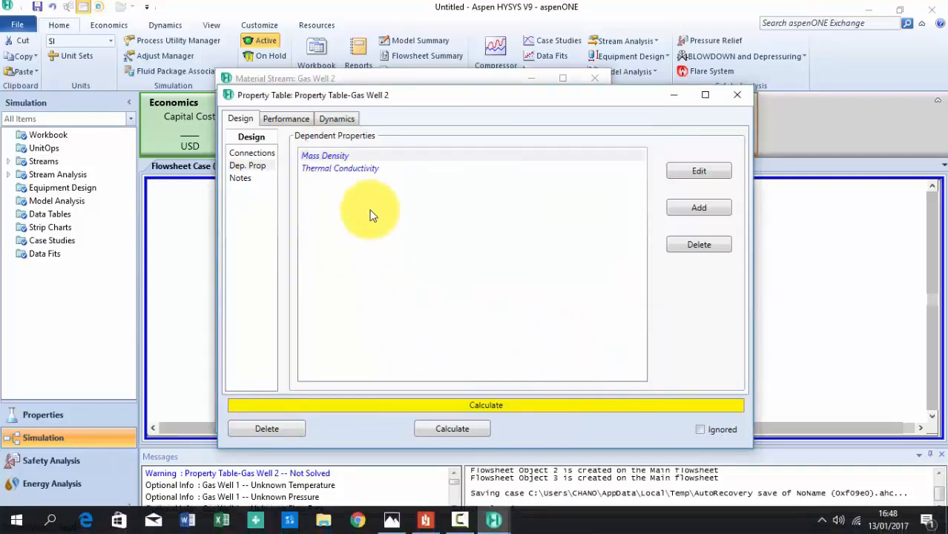
{"action": "left_click", "coordinate": [466, 429]}
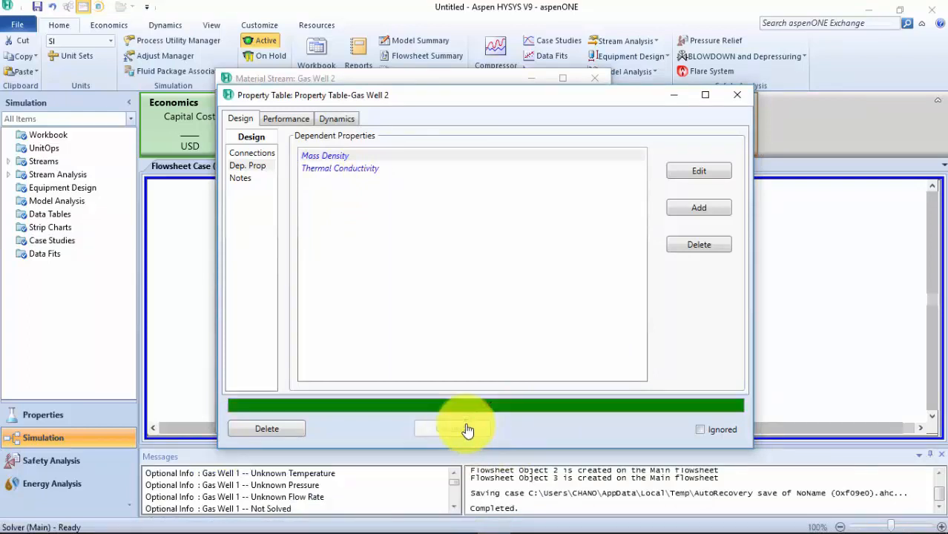
Open the property table's results full screen and examine the phases, mass density and thermal conductivity across all pressures and temperatures.
{"action": "left_click", "coordinate": [276, 119]}
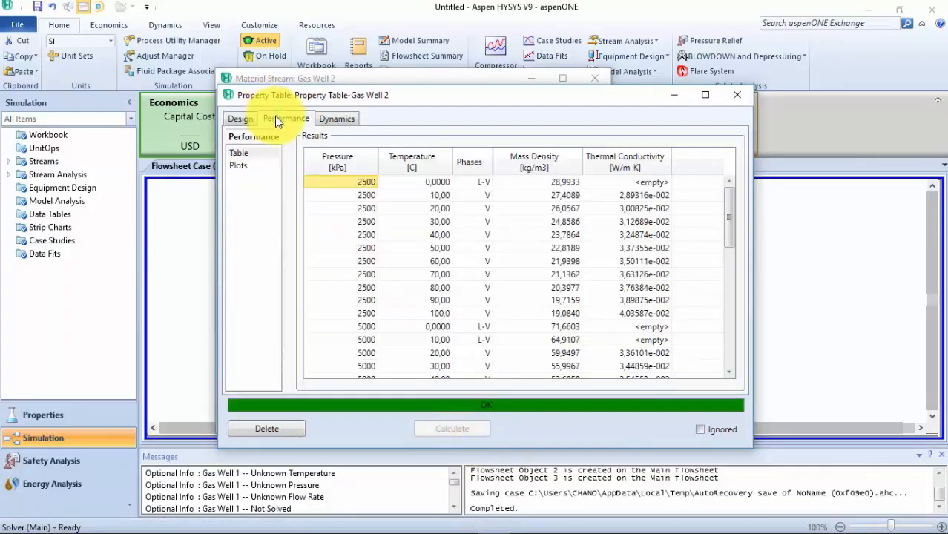
{"action": "left_click", "coordinate": [705, 94]}
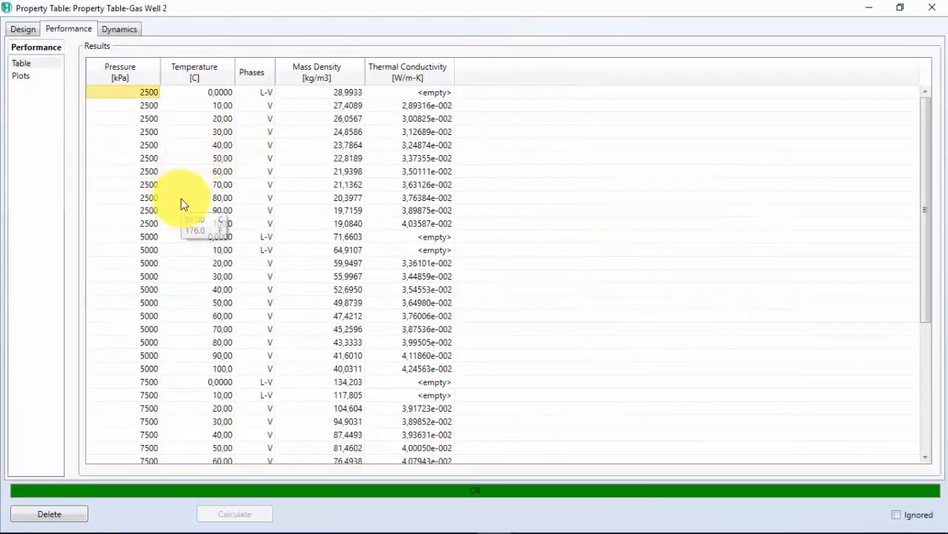
{"action": "scroll", "coordinate": [152, 238], "scroll_direction": "down", "scroll_amount": 2}
{"action": "scroll", "coordinate": [145, 226], "scroll_direction": "down", "scroll_amount": 4}
{"action": "scroll", "coordinate": [141, 222], "scroll_direction": "up", "scroll_amount": 6}
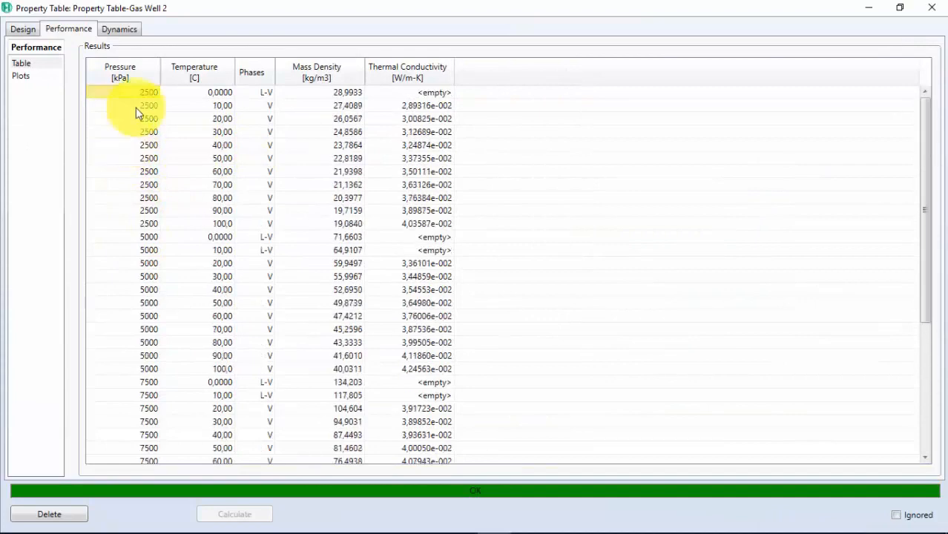
{"action": "scroll", "coordinate": [156, 333], "scroll_direction": "down", "scroll_amount": 5}
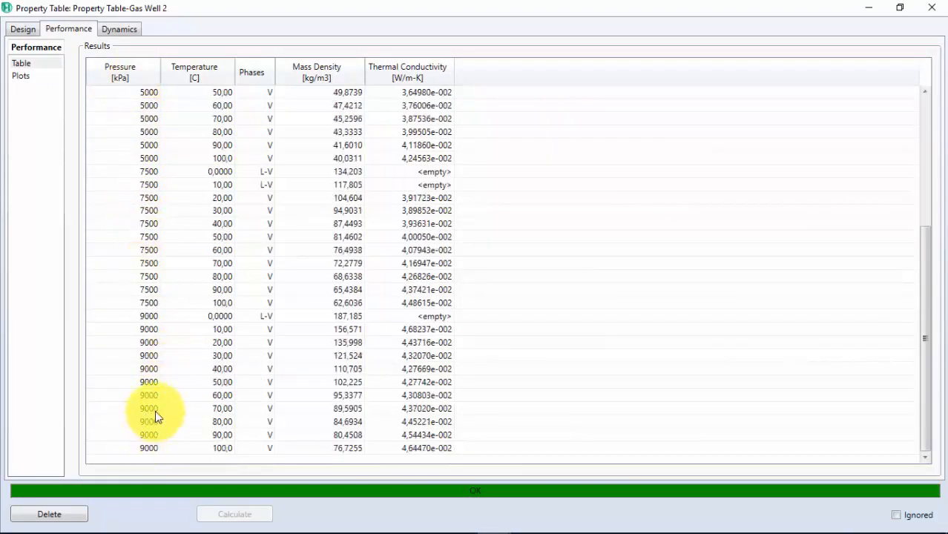
{"action": "scroll", "coordinate": [157, 418], "scroll_direction": "up", "scroll_amount": 3}
{"action": "scroll", "coordinate": [174, 375], "scroll_direction": "up", "scroll_amount": 2}
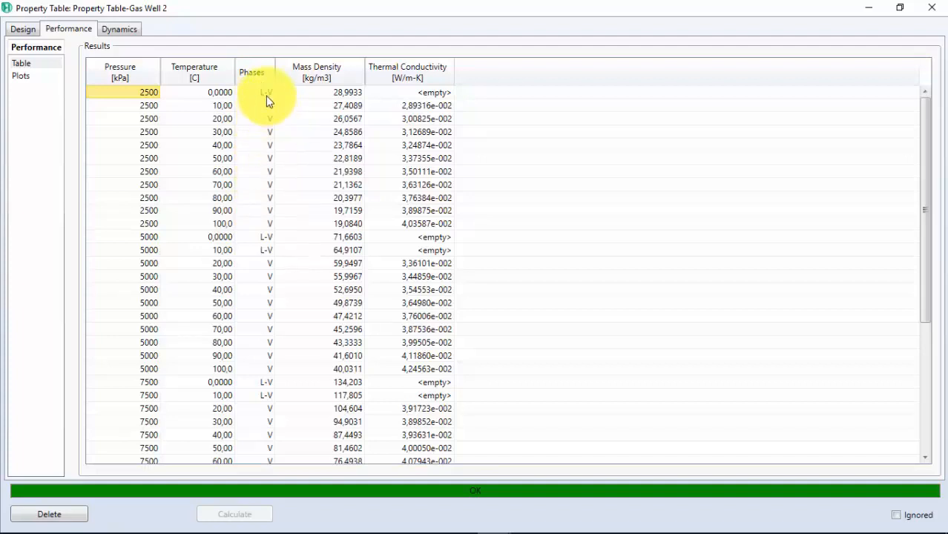
{"action": "scroll", "coordinate": [256, 253], "scroll_direction": "down", "scroll_amount": 2}
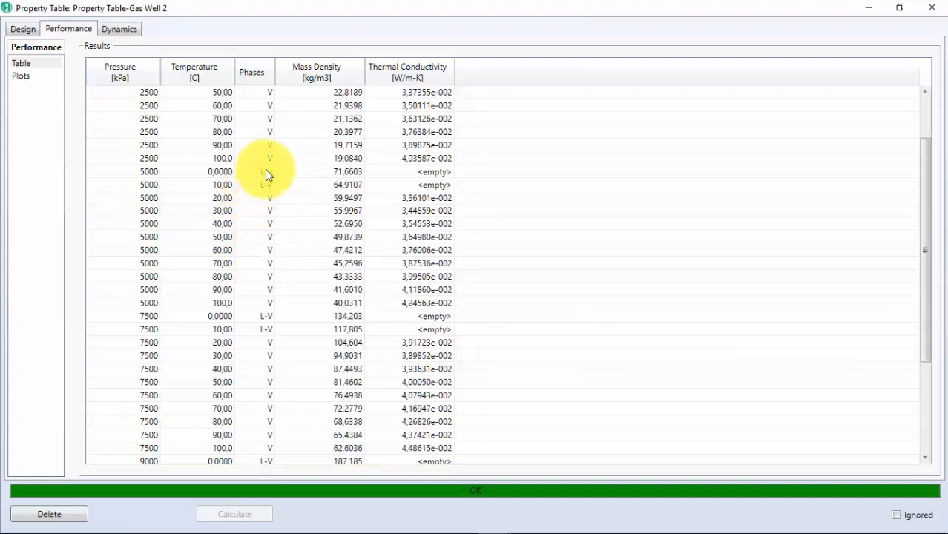
{"action": "scroll", "coordinate": [261, 211], "scroll_direction": "down", "scroll_amount": 3}
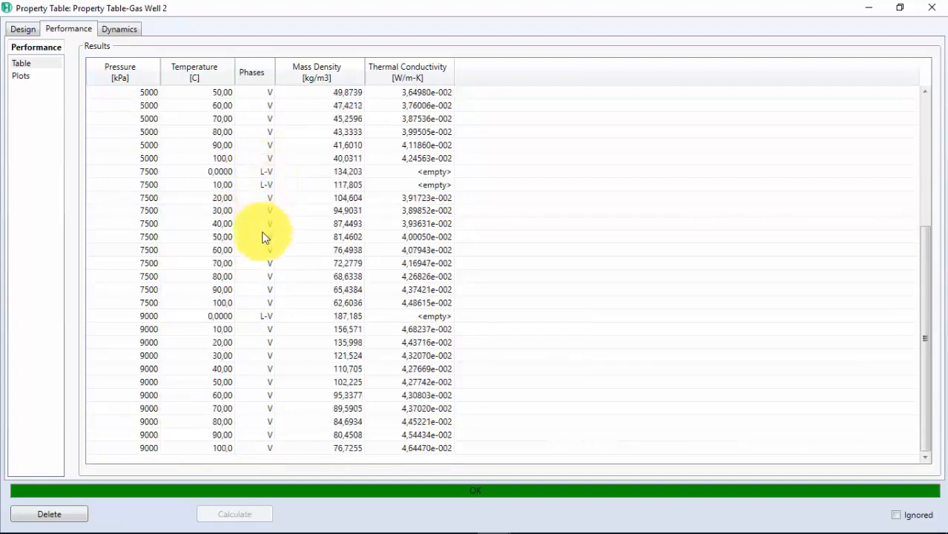
{"action": "scroll", "coordinate": [269, 252], "scroll_direction": "up", "scroll_amount": 4}
{"action": "scroll", "coordinate": [280, 259], "scroll_direction": "up", "scroll_amount": 1}
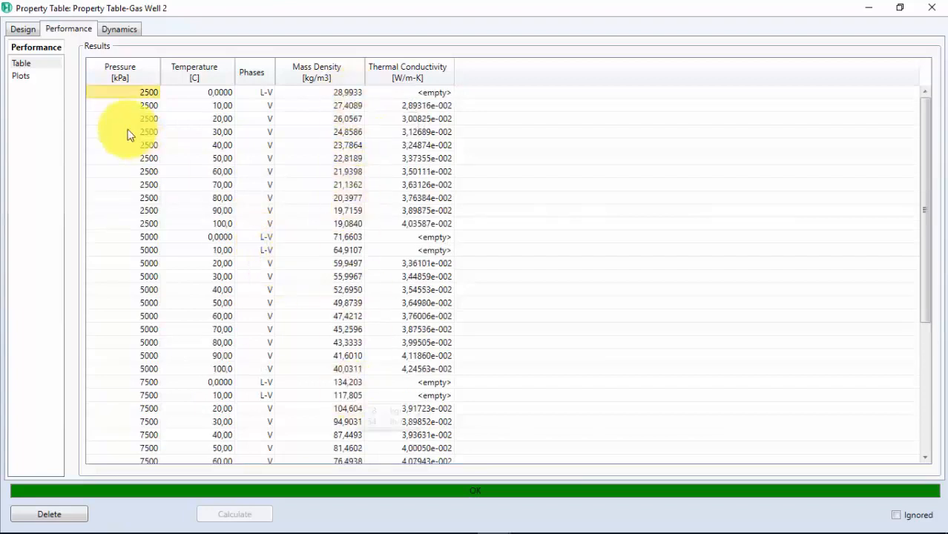
Plot Mass Density against Temperature for each pressure, enlarge the plot and examine the curves.
{"action": "left_click", "coordinate": [20, 76]}
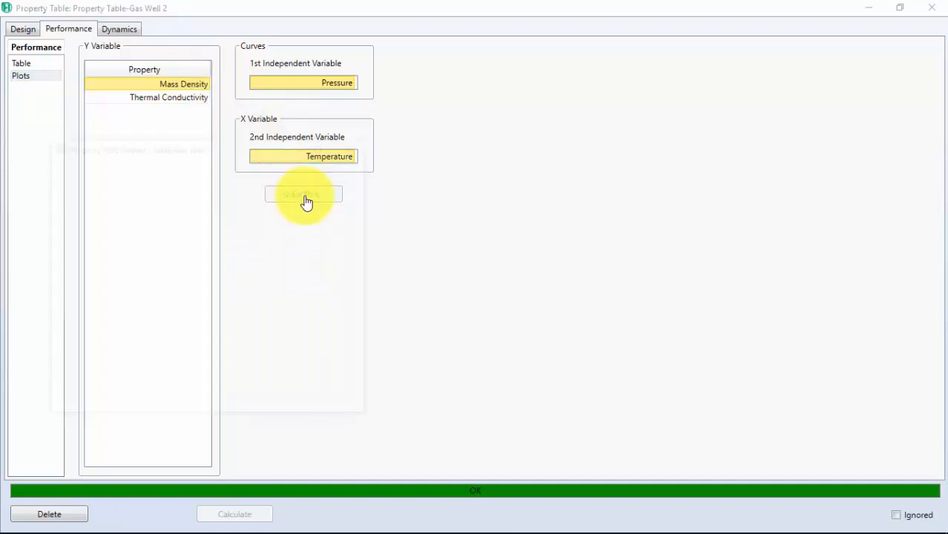
{"action": "left_click", "coordinate": [324, 145]}
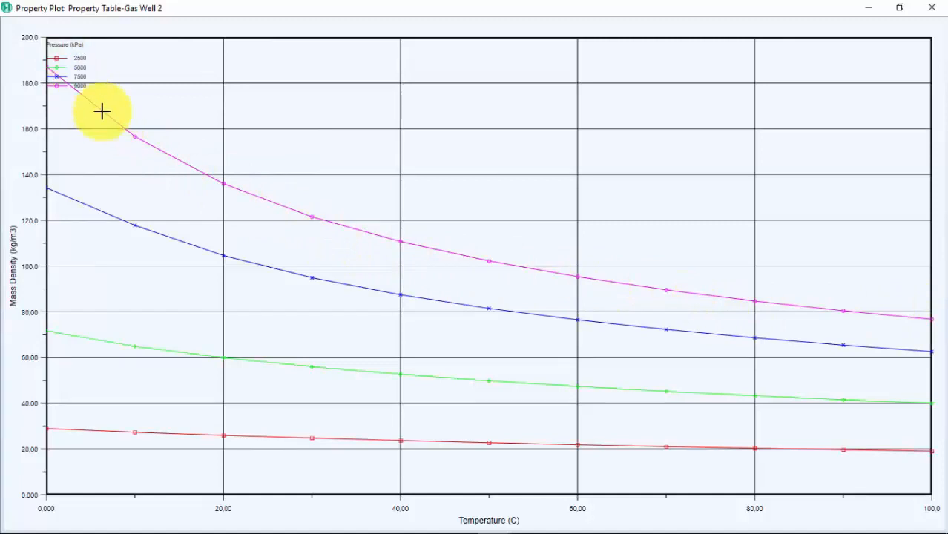
{"action": "mouse_move", "coordinate": [95, 106]}
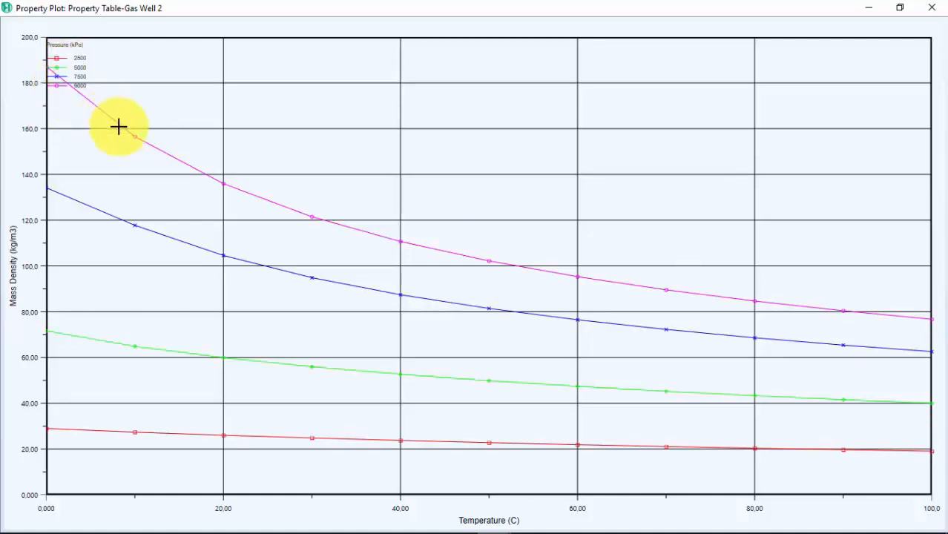
{"action": "mouse_move", "coordinate": [119, 123]}
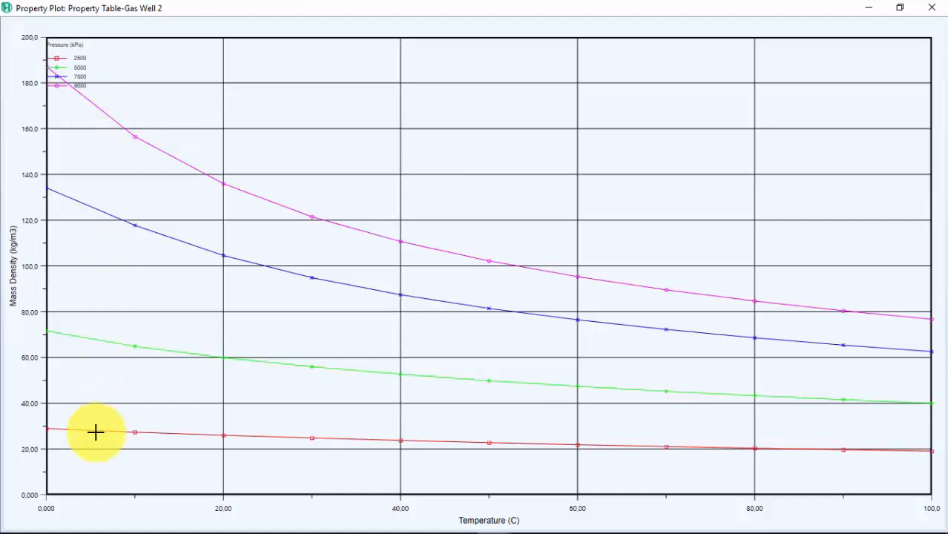
{"action": "mouse_move", "coordinate": [102, 431]}
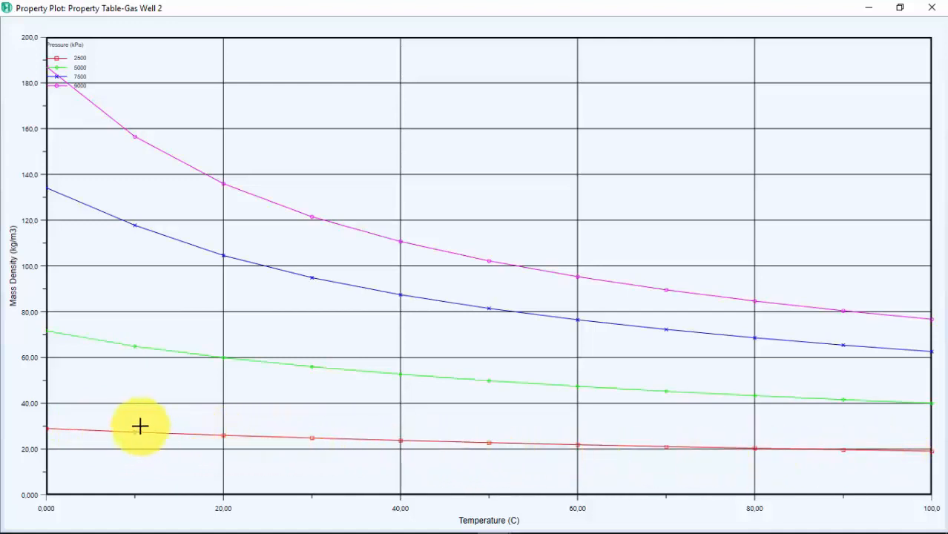
{"action": "mouse_move", "coordinate": [560, 508]}
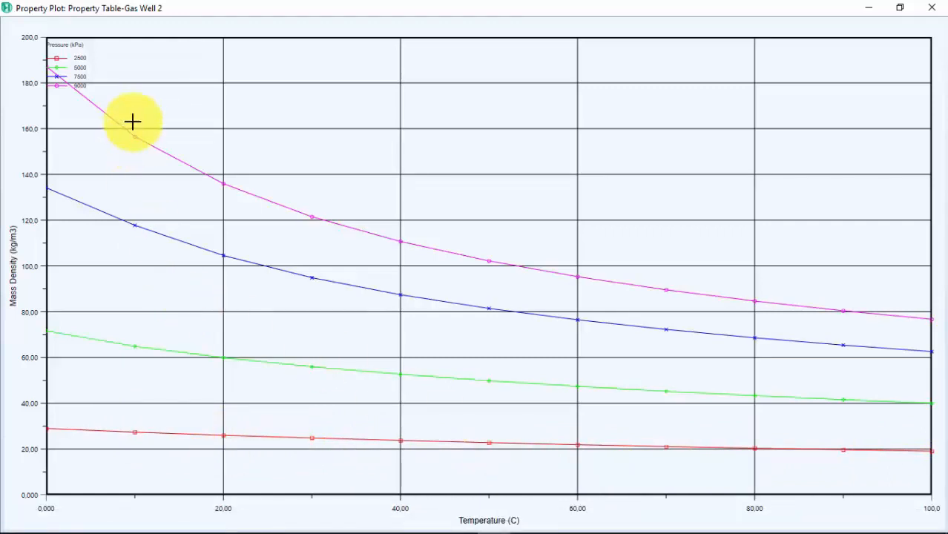
Restore and close the mass density plot, and close the Gas Well 2 property table.
{"action": "left_click", "coordinate": [900, 13]}
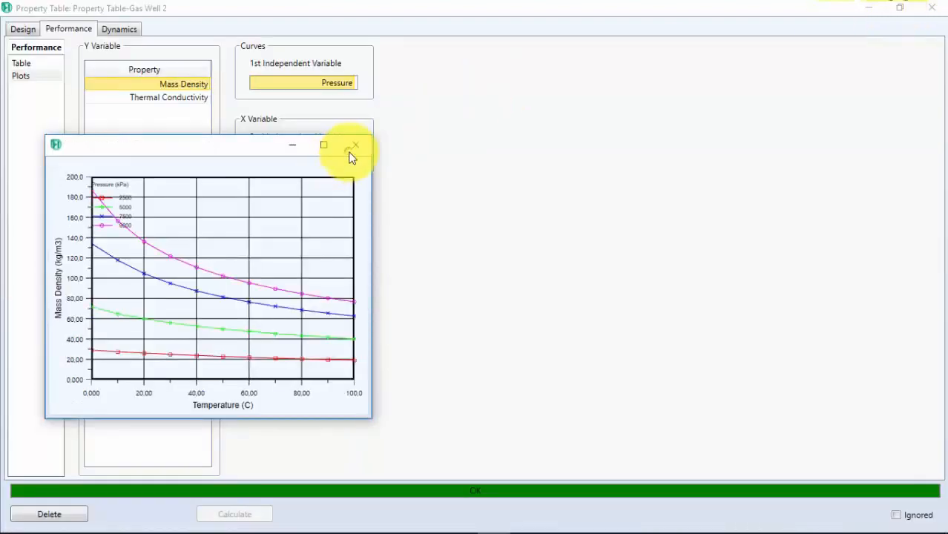
{"action": "left_click", "coordinate": [351, 156]}
{"action": "left_click", "coordinate": [902, 9]}
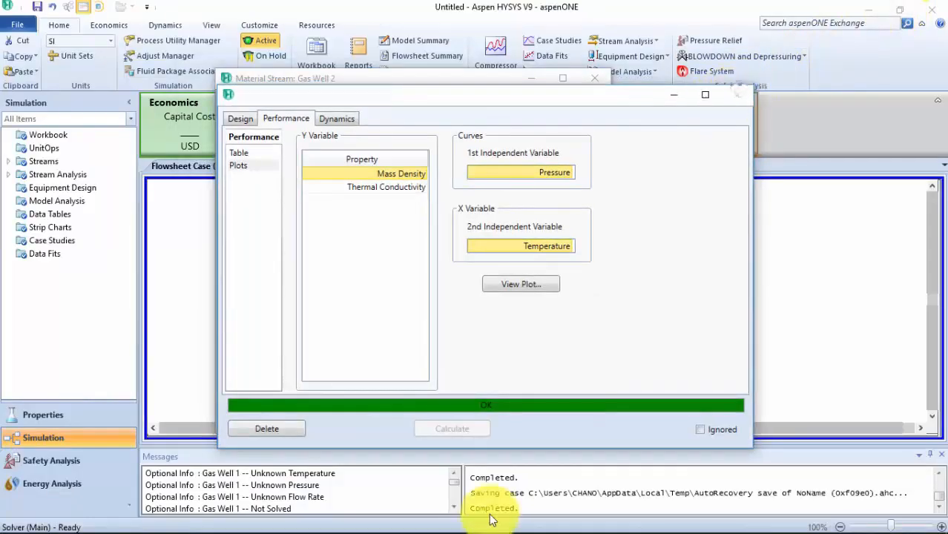
{"action": "left_click", "coordinate": [739, 95]}
Switch to the Getting Started PDF, read on to the workbook customization instructions, and return to HYSYS.
{"action": "left_click", "coordinate": [426, 520]}
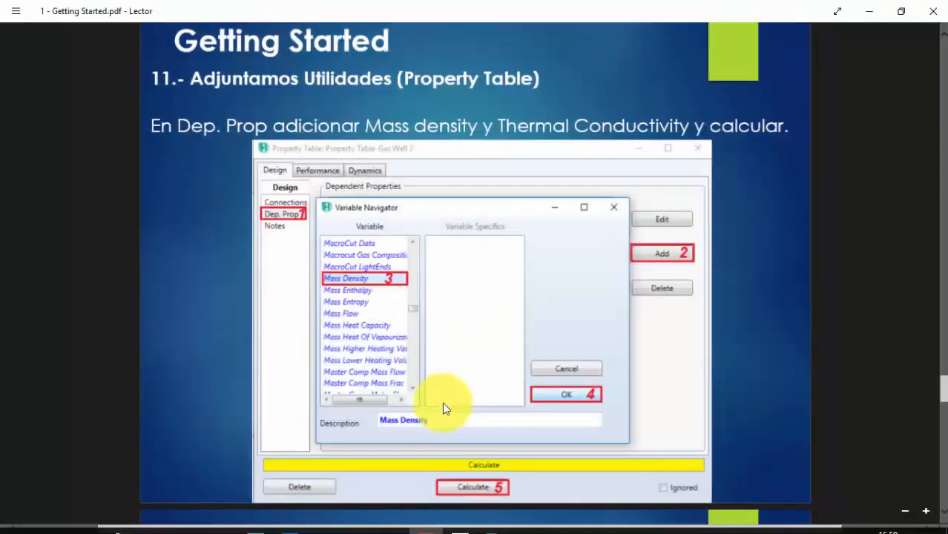
{"action": "scroll", "coordinate": [447, 403], "scroll_direction": "down", "scroll_amount": 2}
{"action": "scroll", "coordinate": [447, 403], "scroll_direction": "down", "scroll_amount": 7}
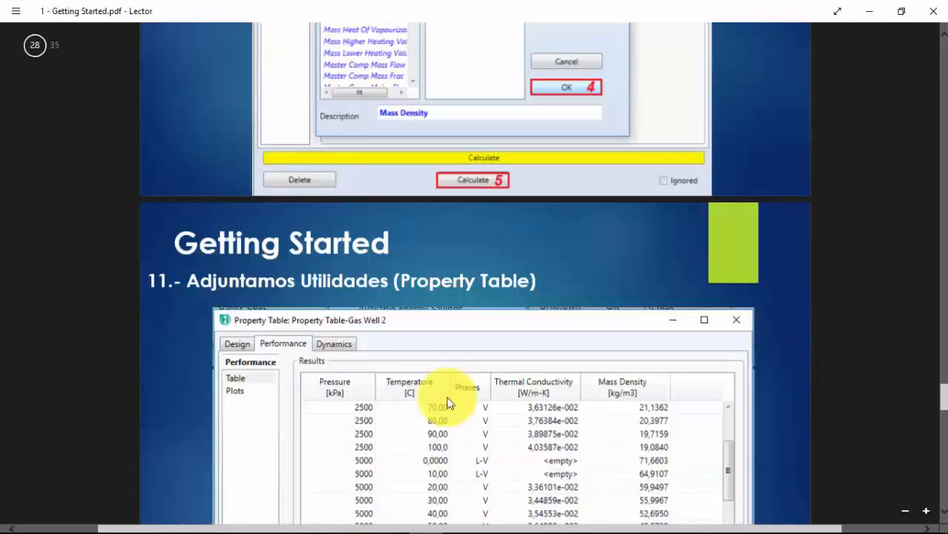
{"action": "scroll", "coordinate": [449, 397], "scroll_direction": "down", "scroll_amount": 4}
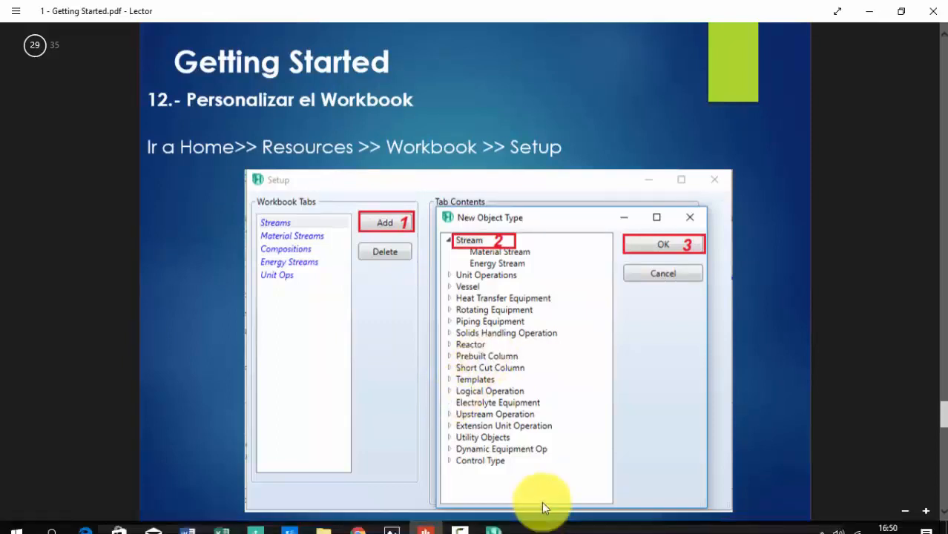
{"action": "mouse_move", "coordinate": [496, 523]}
{"action": "left_click", "coordinate": [561, 449]}
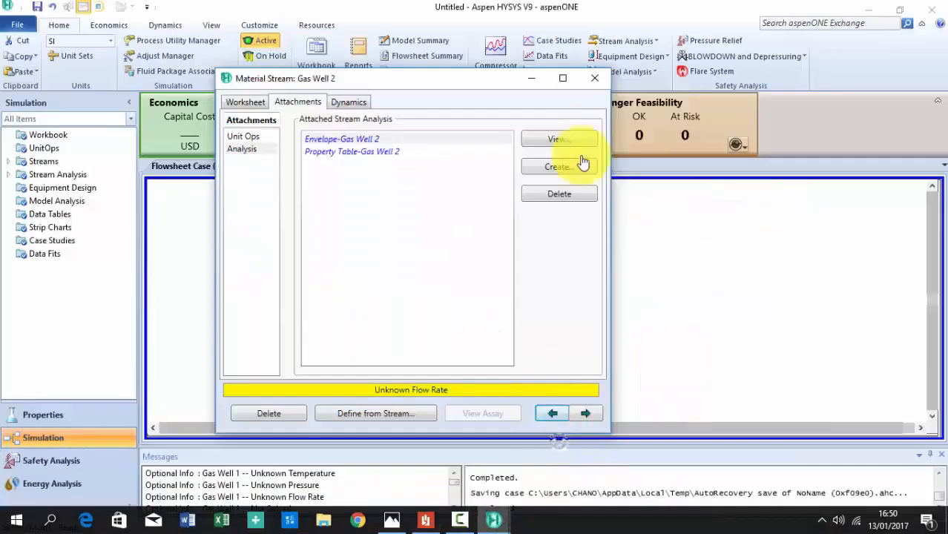
Close the Gas Well 2 stream window and open the workbook for the main flowsheet.
{"action": "left_click", "coordinate": [586, 78]}
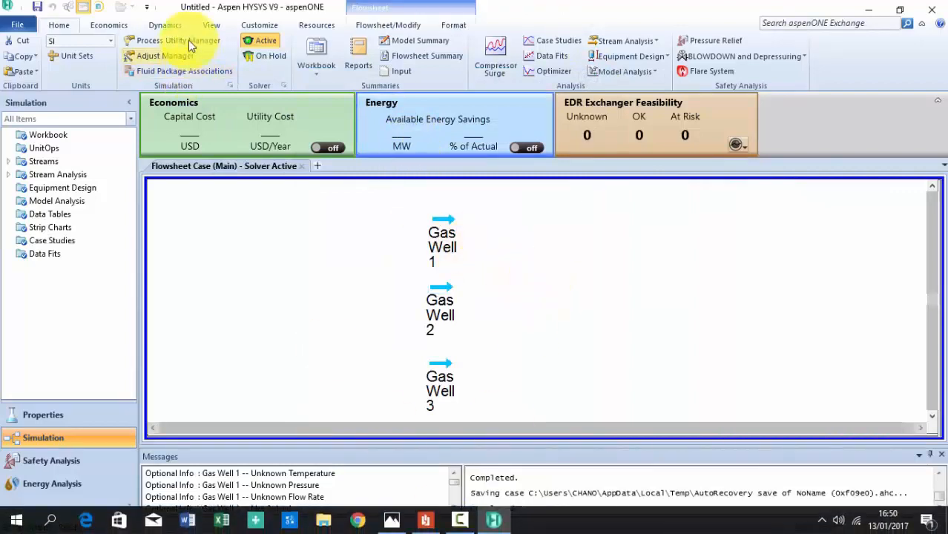
{"action": "left_click", "coordinate": [309, 25]}
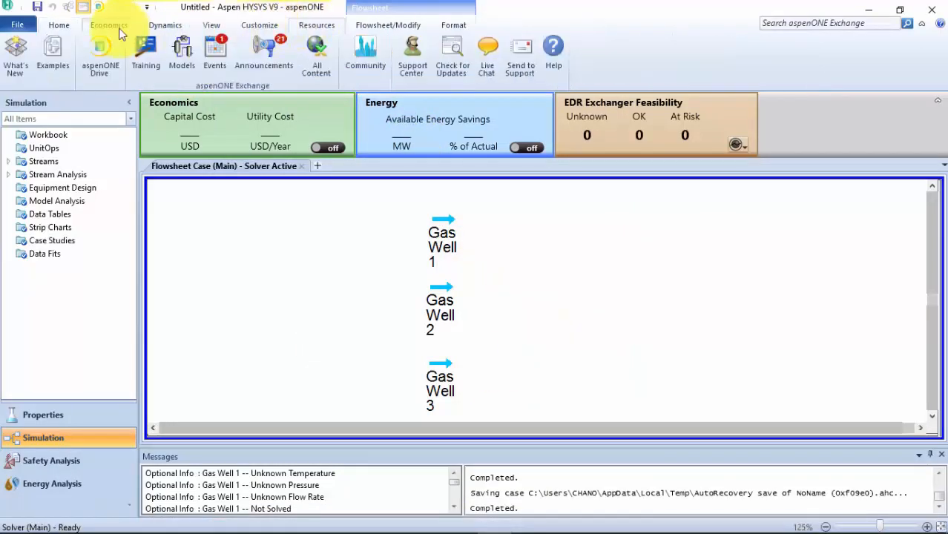
{"action": "left_click", "coordinate": [60, 27]}
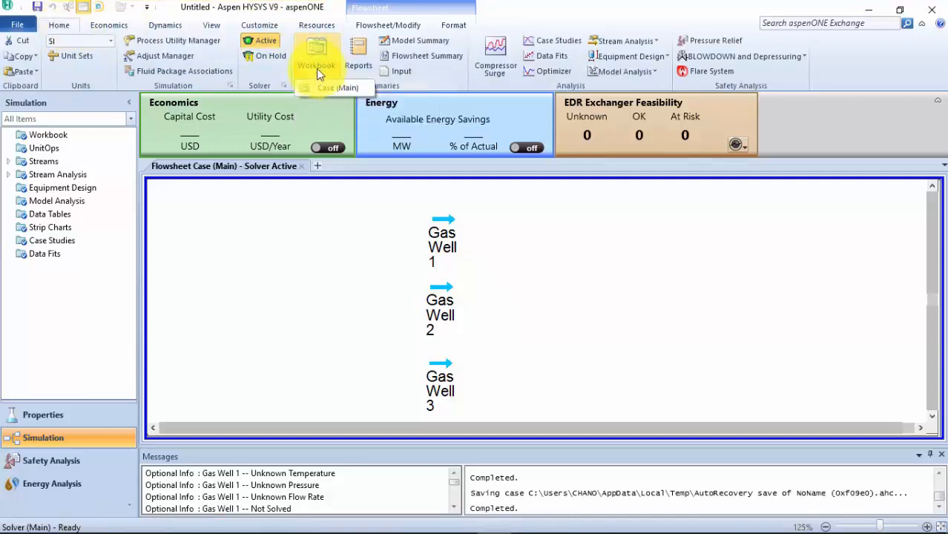
{"action": "left_click", "coordinate": [315, 66]}
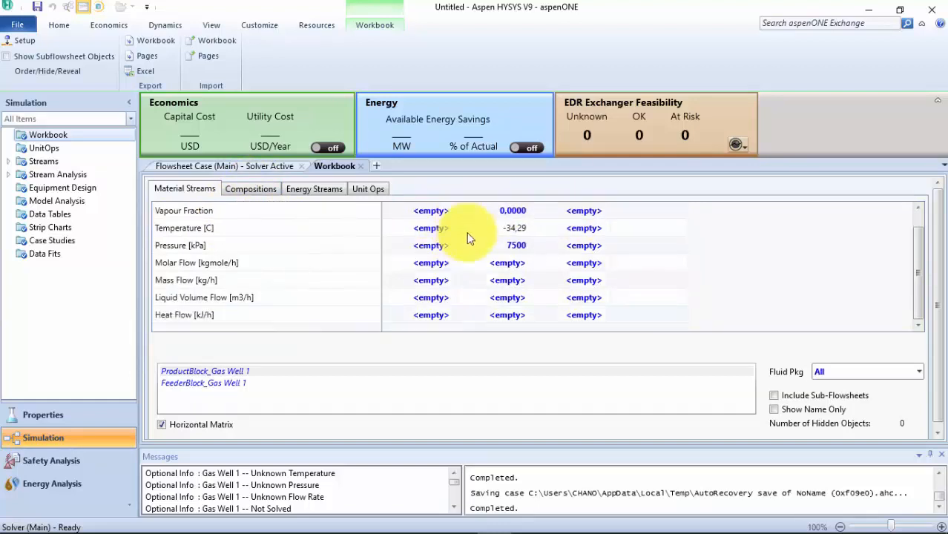
Review the workbook's Compositions, Energy Streams, Unit Ops and Material Streams pages, and switch to the PDF for the setup instructions.
{"action": "left_click", "coordinate": [260, 191]}
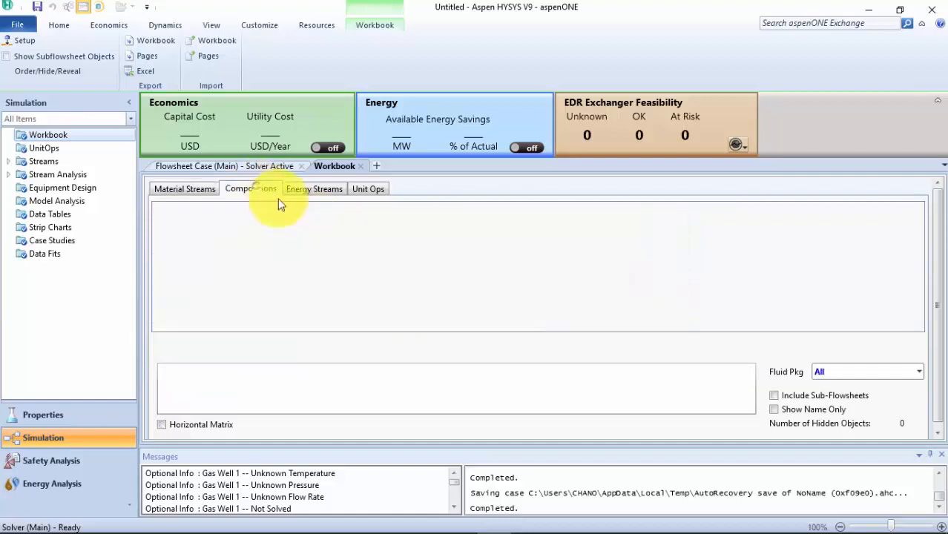
{"action": "left_click", "coordinate": [321, 191]}
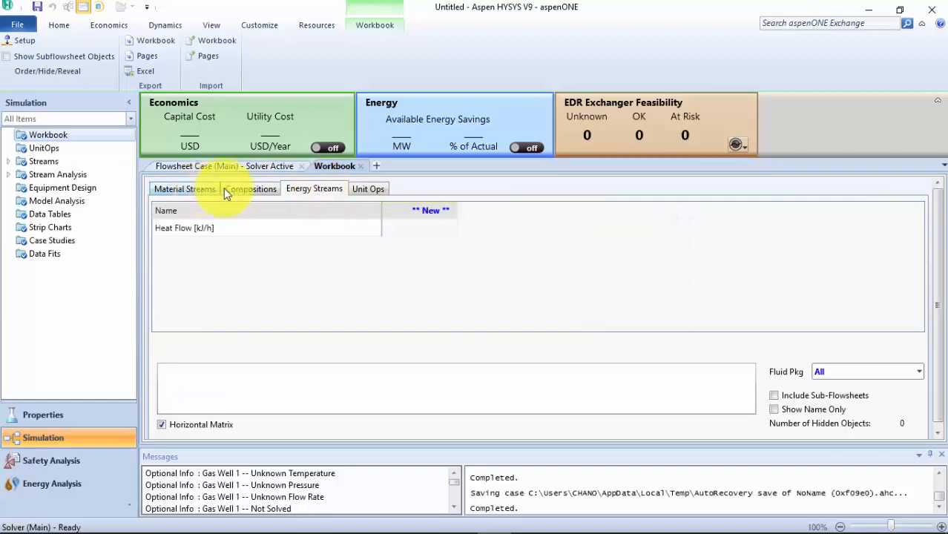
{"action": "left_click", "coordinate": [359, 190]}
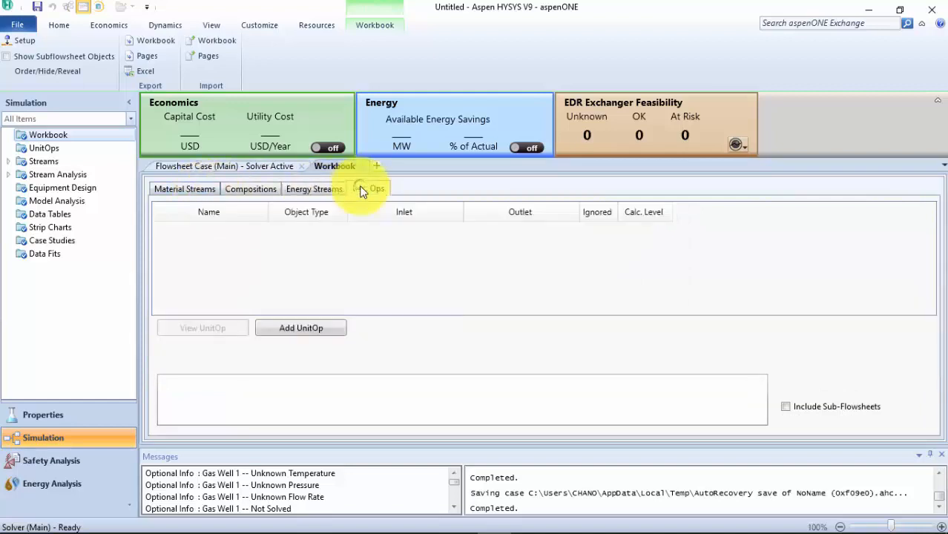
{"action": "left_click", "coordinate": [263, 191]}
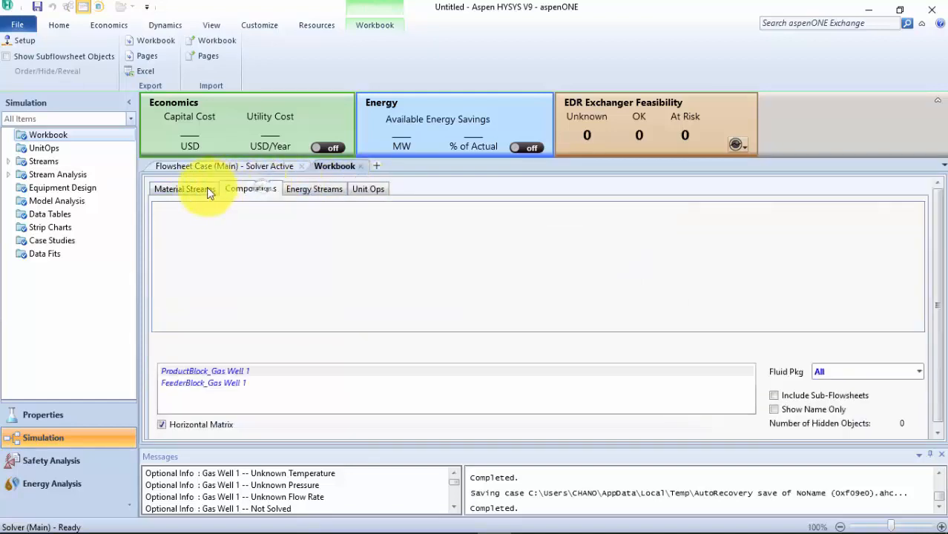
{"action": "left_click", "coordinate": [206, 190]}
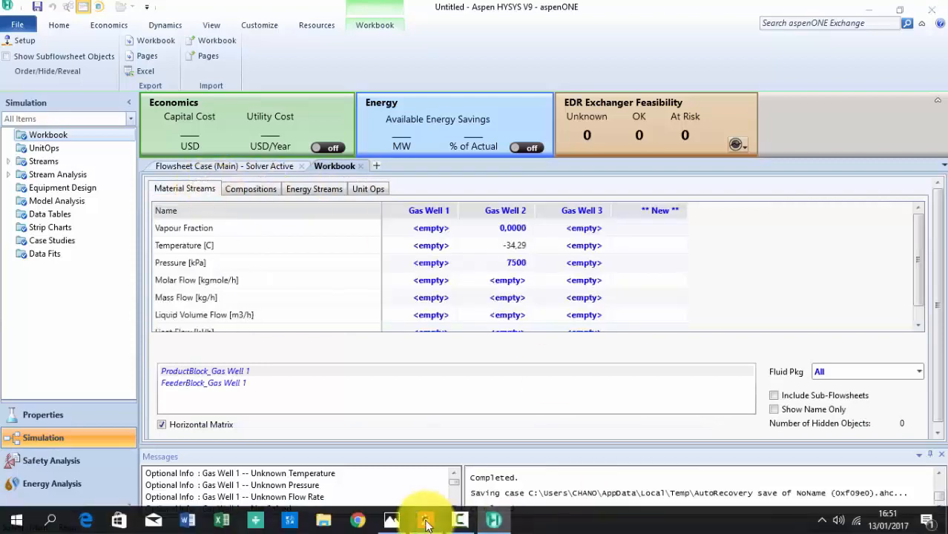
{"action": "left_click", "coordinate": [426, 521]}
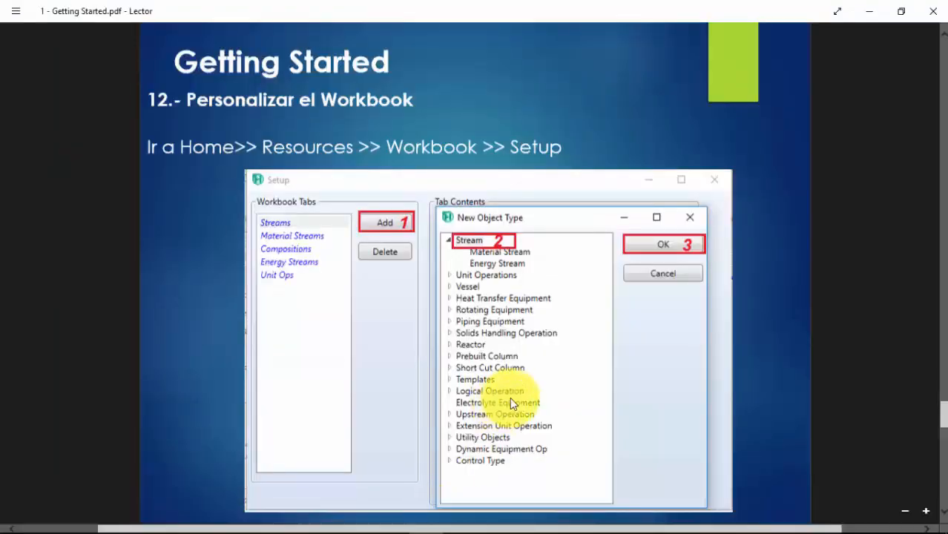
Read the PDF's Other Prop tab instructions, return to HYSYS, and open the workbook setup.
{"action": "scroll", "coordinate": [526, 389], "scroll_direction": "down", "scroll_amount": 1}
{"action": "scroll", "coordinate": [529, 378], "scroll_direction": "down", "scroll_amount": 7}
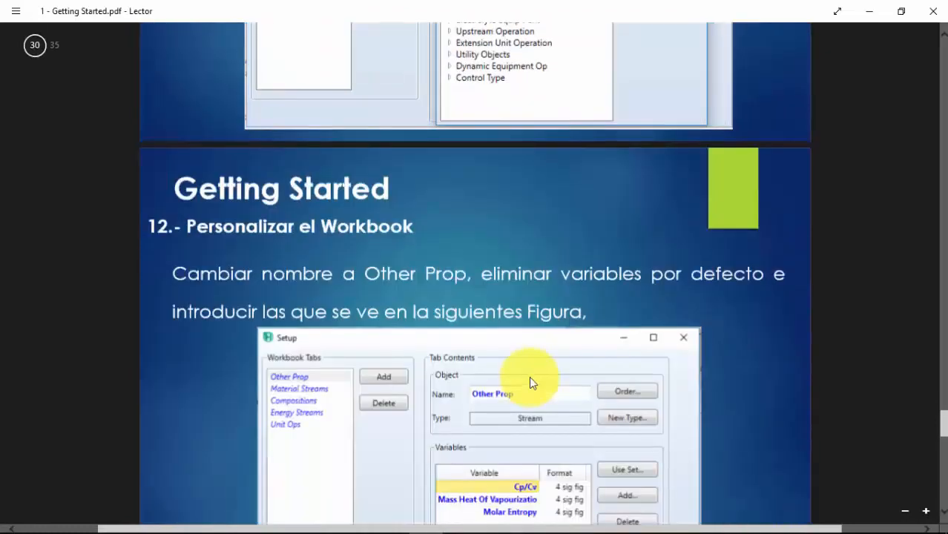
{"action": "scroll", "coordinate": [534, 371], "scroll_direction": "up", "scroll_amount": 1}
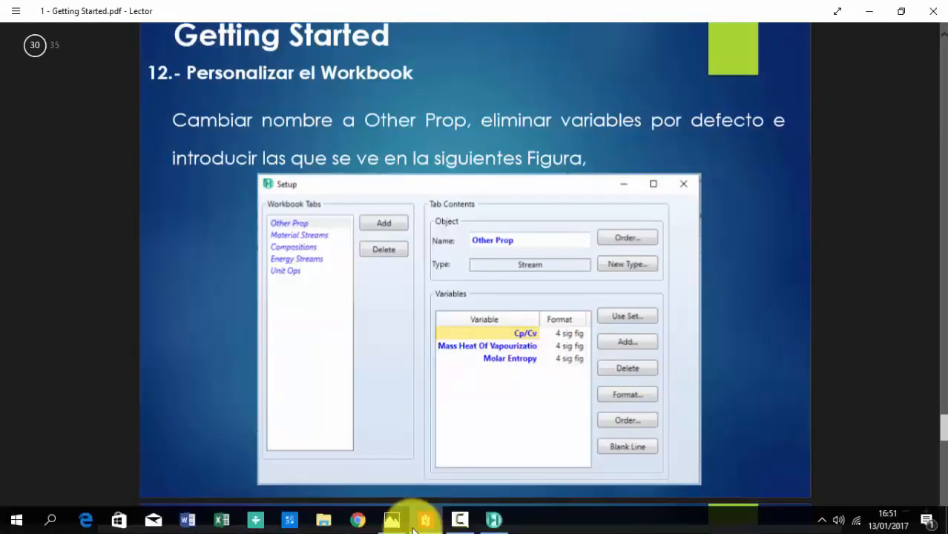
{"action": "left_click", "coordinate": [424, 523]}
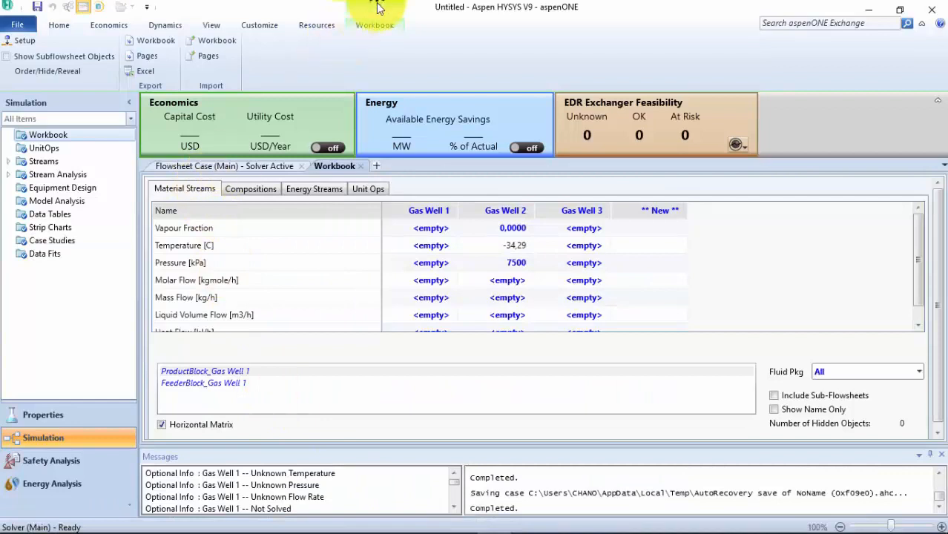
{"action": "left_click", "coordinate": [17, 42]}
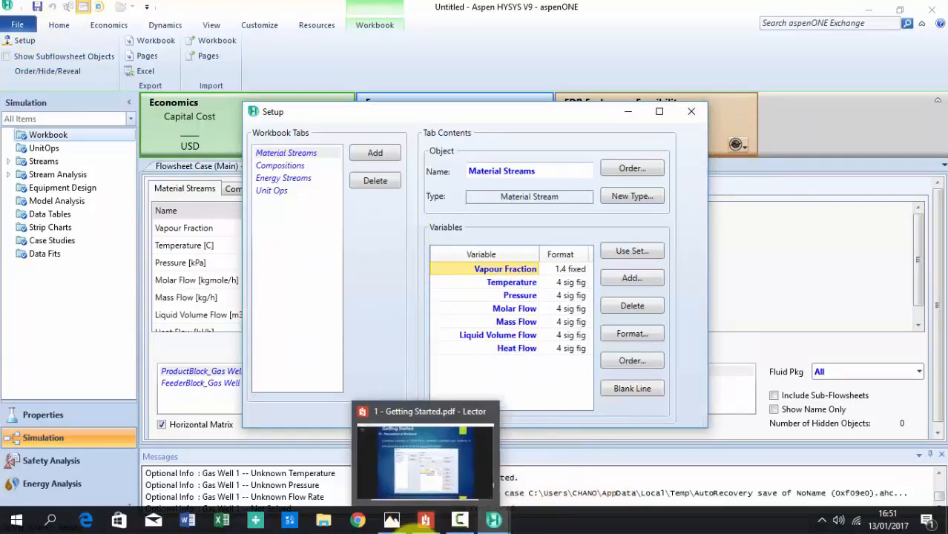
Check the tab name and variable list in the PDF's Other Prop figure, and return to the HYSYS workbook setup.
{"action": "left_click", "coordinate": [422, 524]}
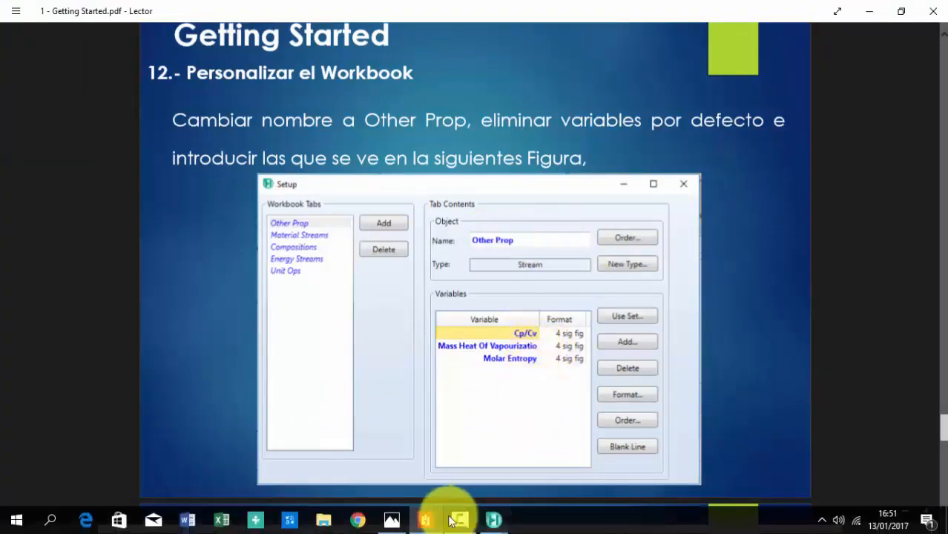
{"action": "left_click", "coordinate": [432, 522]}
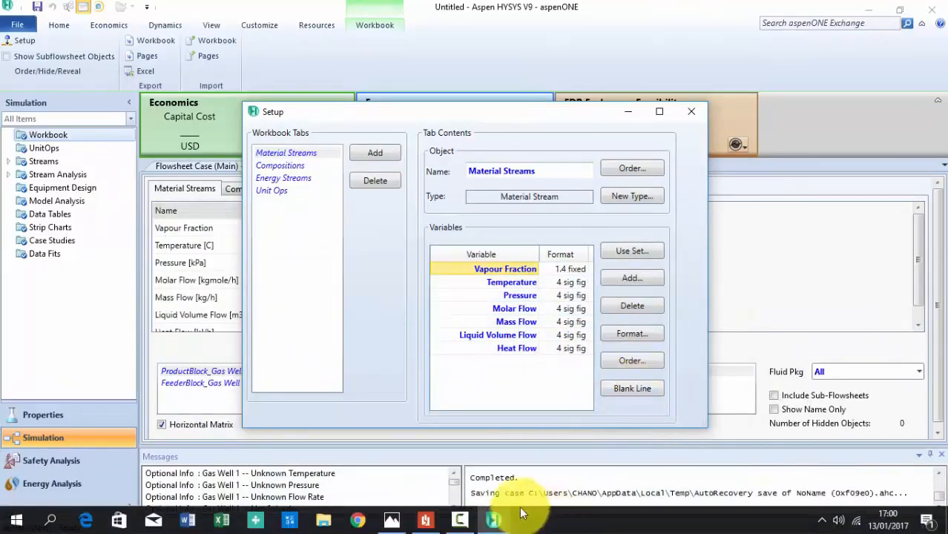
{"action": "left_click", "coordinate": [429, 522]}
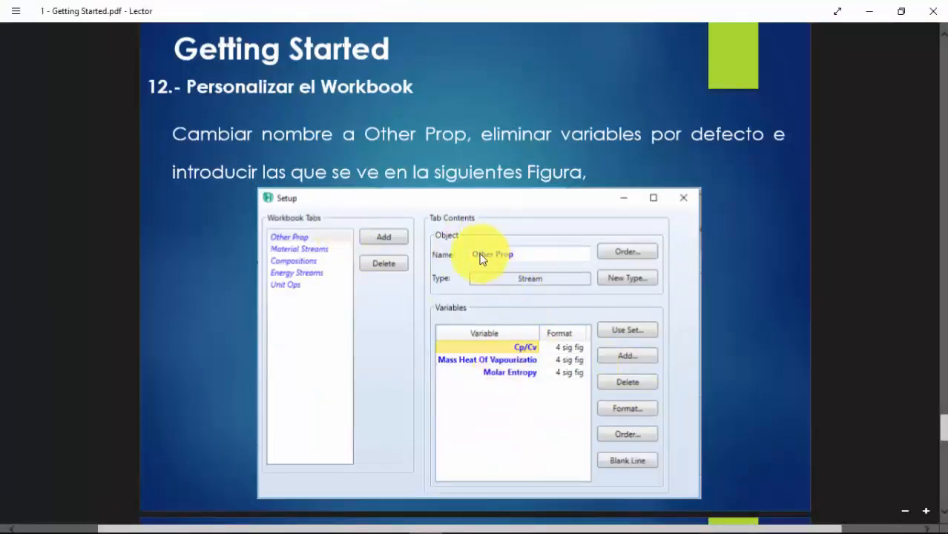
{"action": "mouse_move", "coordinate": [579, 509]}
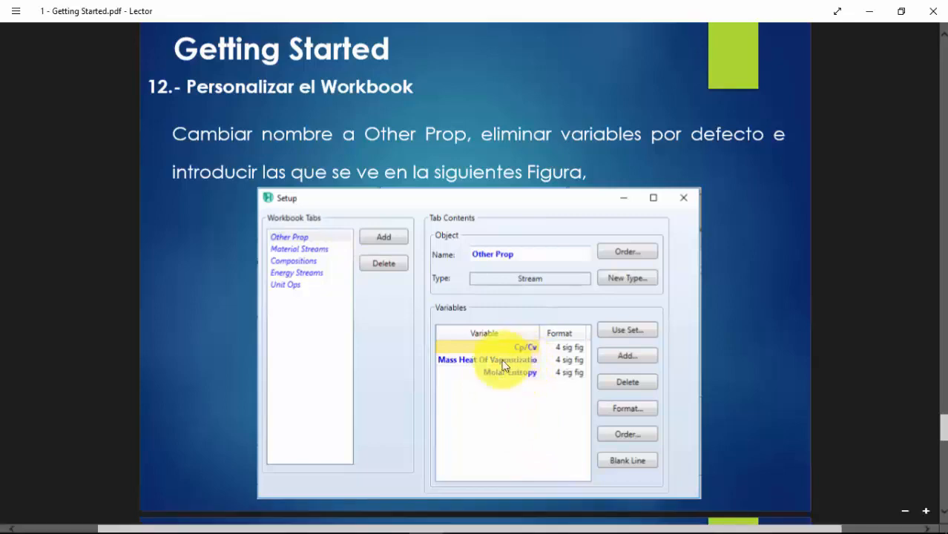
{"action": "mouse_move", "coordinate": [501, 525]}
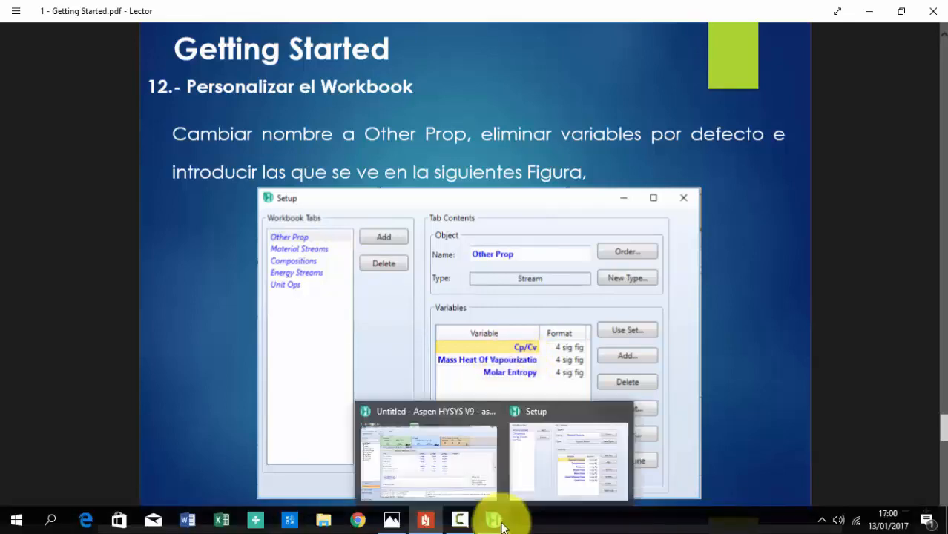
{"action": "left_click", "coordinate": [561, 426]}
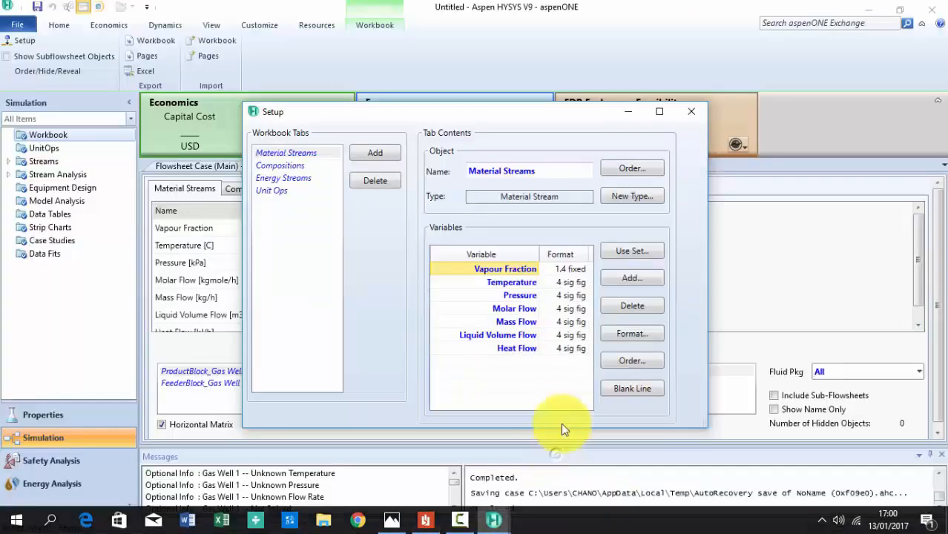
Add a workbook tab of object type Stream and name it Other Prop.
{"action": "left_click", "coordinate": [390, 160]}
{"action": "left_click", "coordinate": [537, 158]}
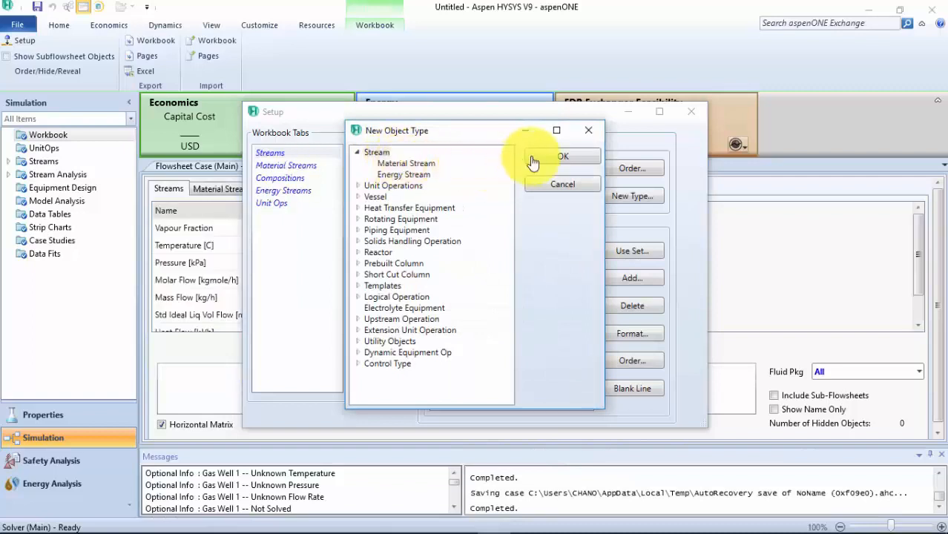
{"action": "left_click", "coordinate": [540, 163]}
{"action": "left_click", "coordinate": [538, 166]}
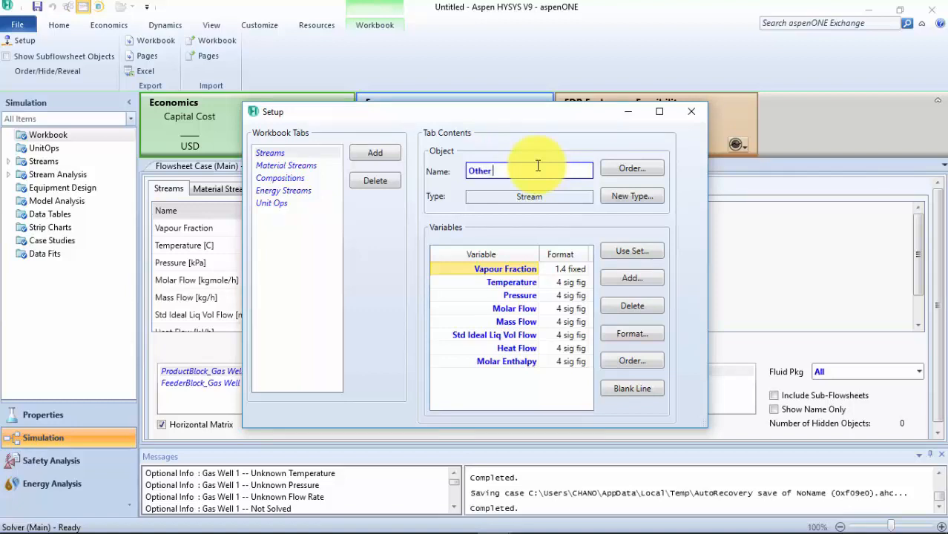
{"action": "type", "text": "Other Prop"}
Delete all the default variables from the Other Prop tab, from Vapour Fraction through Molar Enthalpy.
{"action": "left_click", "coordinate": [519, 293]}
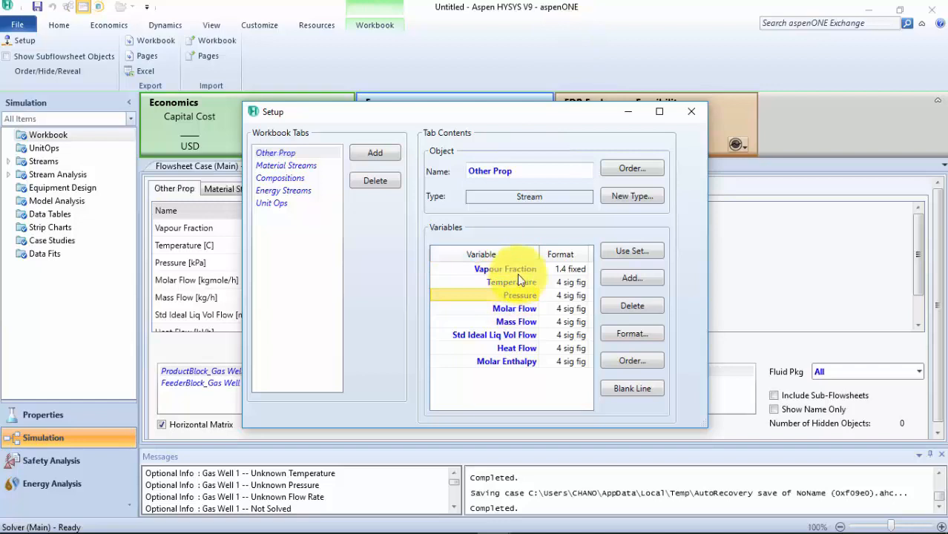
{"action": "left_click", "coordinate": [517, 272]}
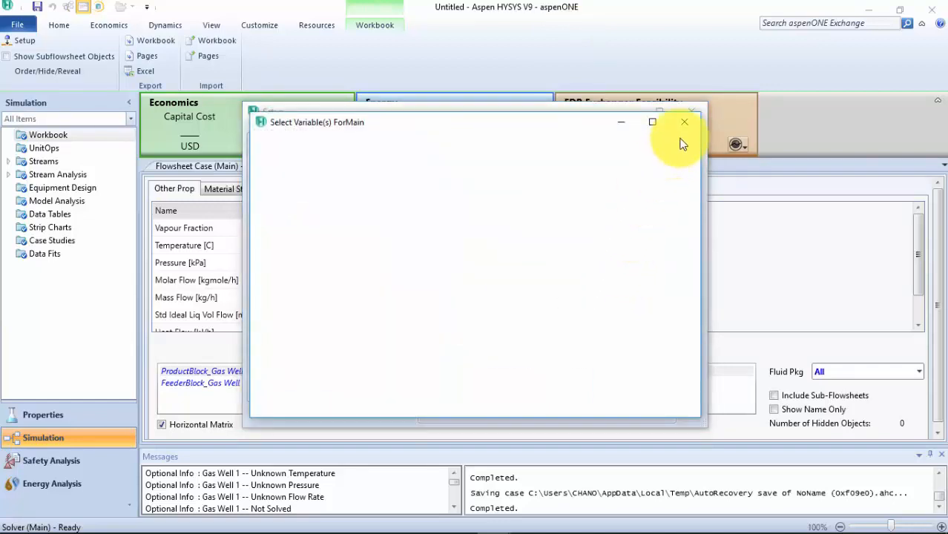
{"action": "left_click", "coordinate": [684, 124]}
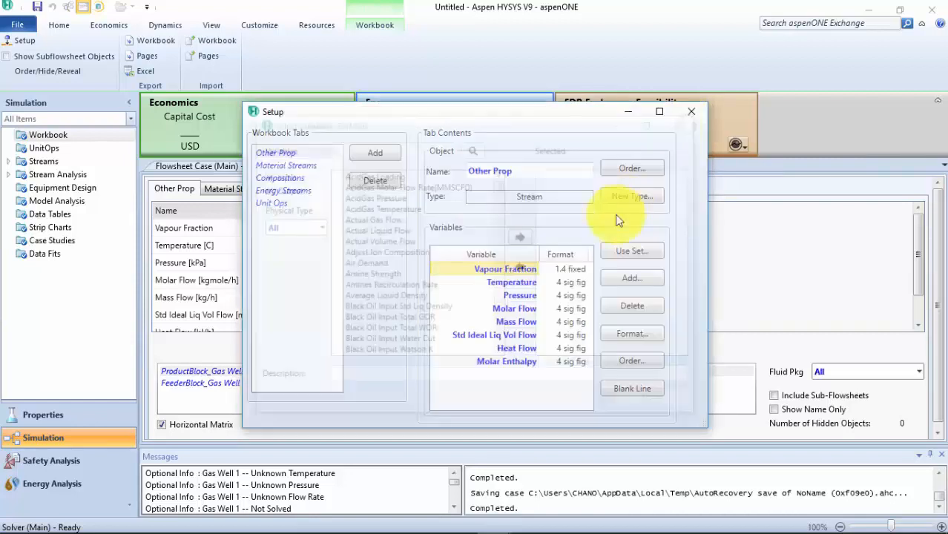
{"action": "left_click", "coordinate": [627, 312]}
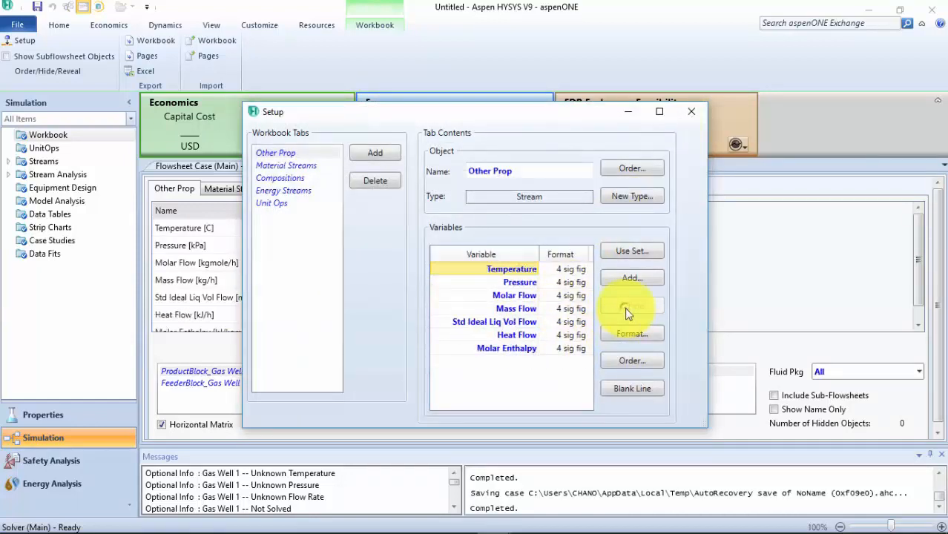
{"action": "left_click", "coordinate": [626, 311]}
{"action": "left_click", "coordinate": [627, 311]}
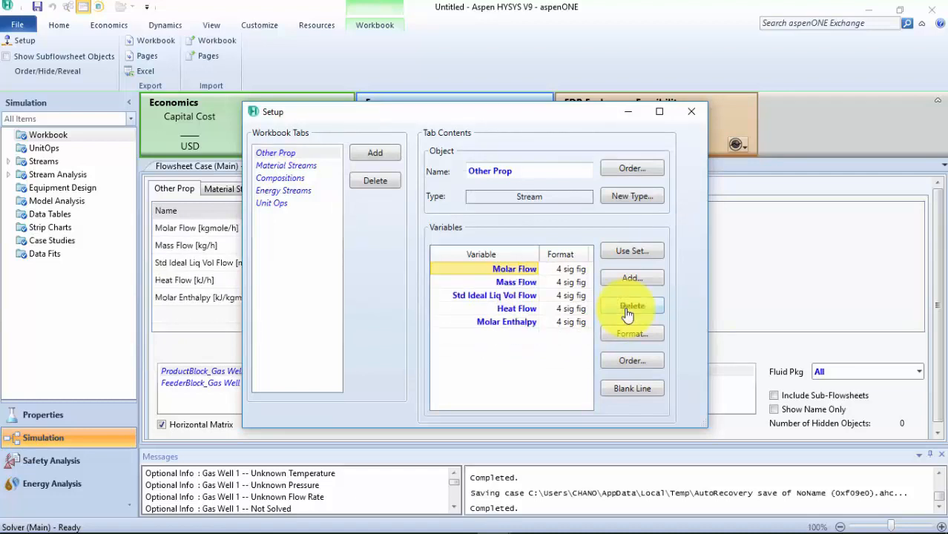
{"action": "left_click", "coordinate": [627, 312]}
{"action": "left_click", "coordinate": [626, 312]}
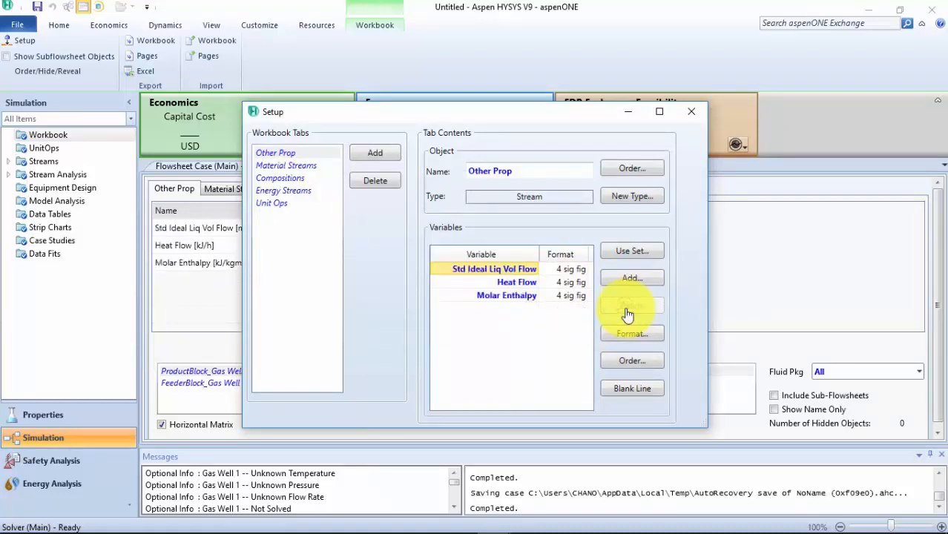
{"action": "left_click", "coordinate": [627, 312]}
{"action": "left_click", "coordinate": [627, 311]}
{"action": "left_click", "coordinate": [627, 311]}
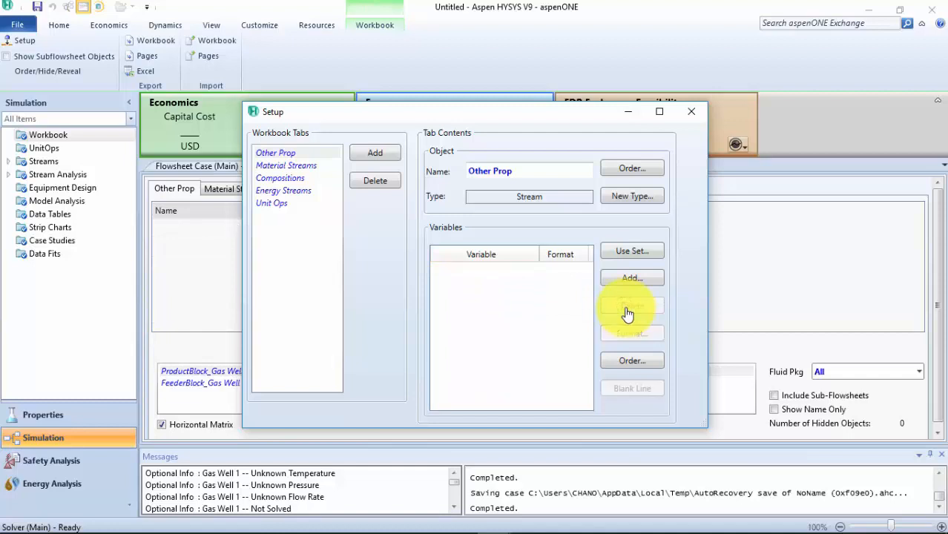
Start adding variables to the Other Prop tab, check the PDF's list, and select Cp/Cv as the first one.
{"action": "left_click", "coordinate": [630, 289]}
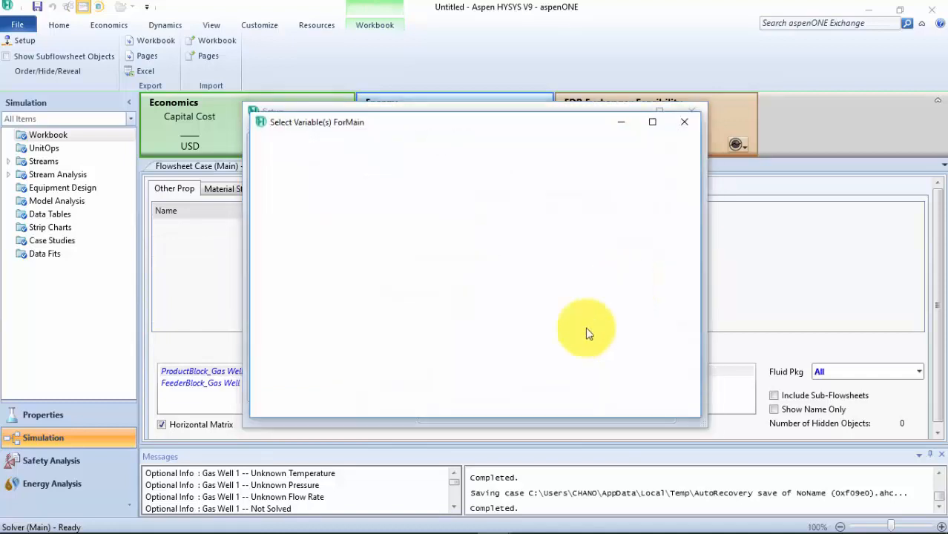
{"action": "left_click", "coordinate": [426, 521]}
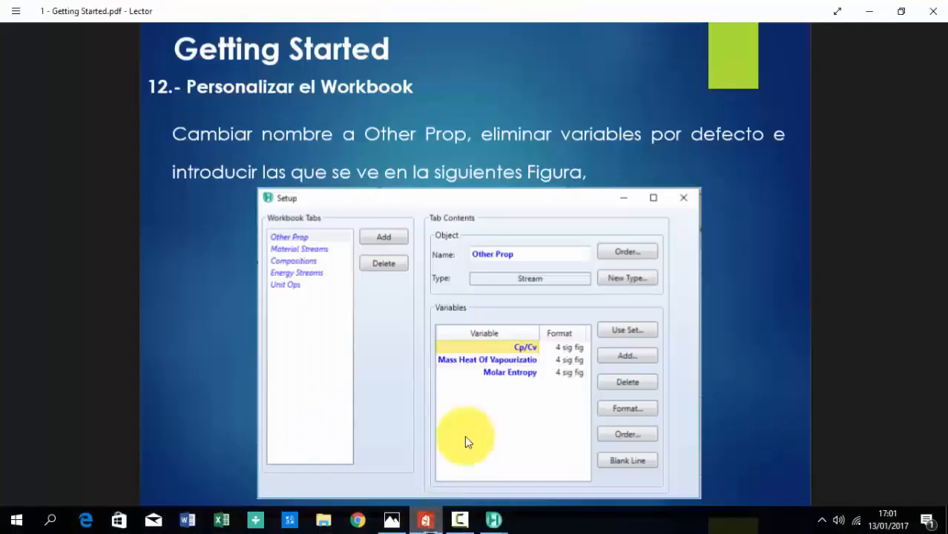
{"action": "left_click", "coordinate": [493, 518]}
{"action": "left_click", "coordinate": [593, 470]}
{"action": "scroll", "coordinate": [419, 192], "scroll_direction": "down", "scroll_amount": 15}
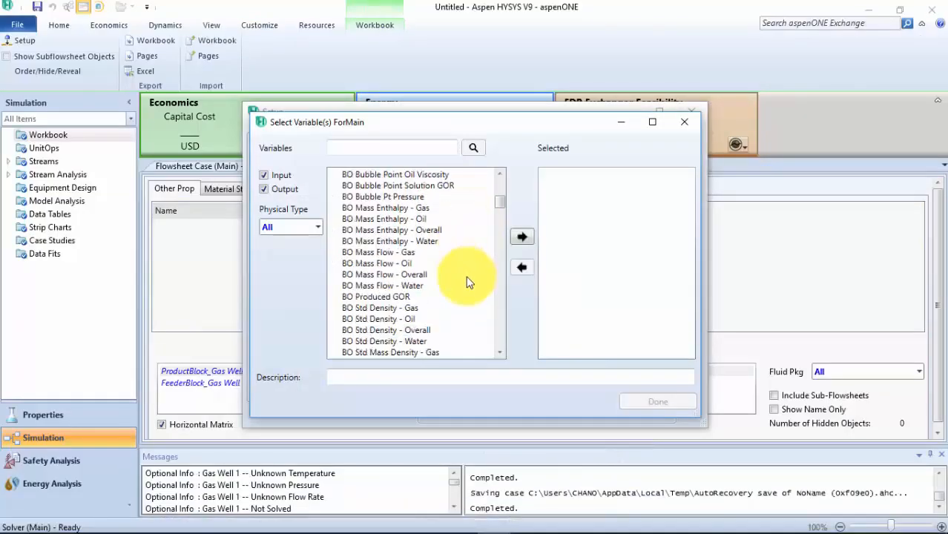
{"action": "scroll", "coordinate": [467, 282], "scroll_direction": "down", "scroll_amount": 9}
{"action": "scroll", "coordinate": [468, 282], "scroll_direction": "up", "scroll_amount": 2}
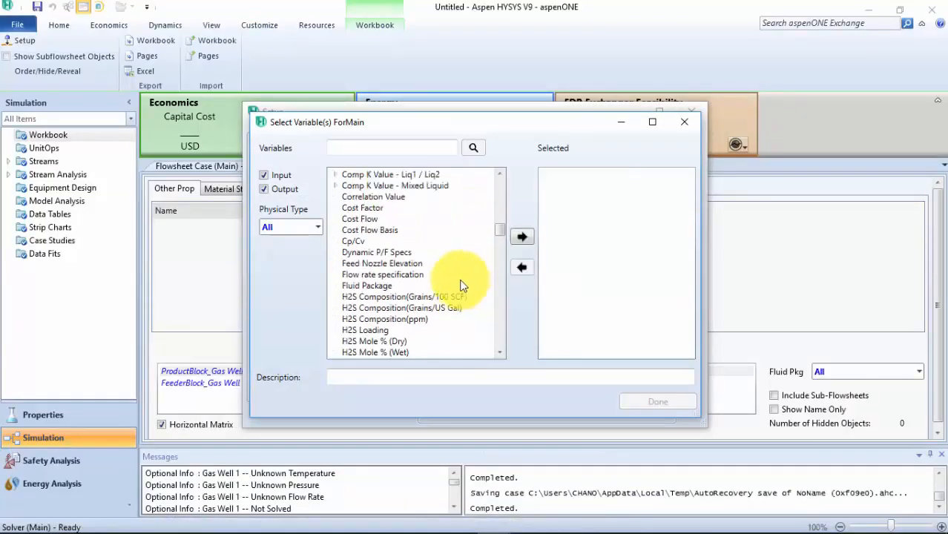
{"action": "left_click", "coordinate": [359, 241]}
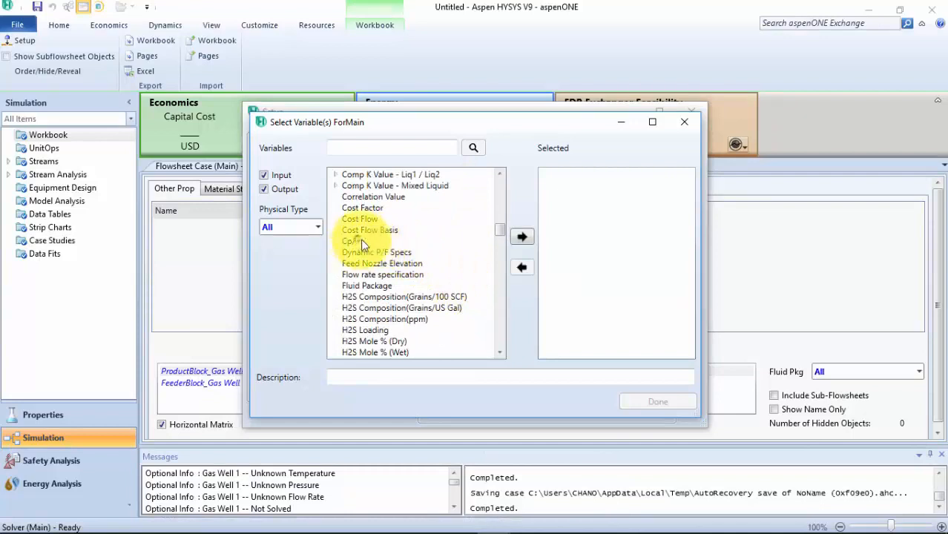
{"action": "left_click", "coordinate": [519, 239]}
Check the PDF for the second variable and add Mass Heat Of Vapourization to the selected variables.
{"action": "left_click", "coordinate": [425, 521]}
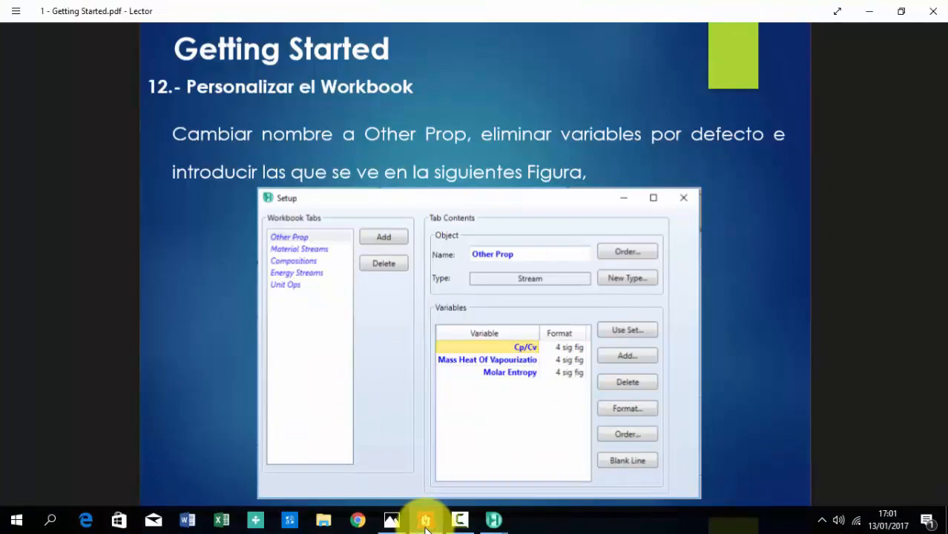
{"action": "left_click", "coordinate": [426, 522]}
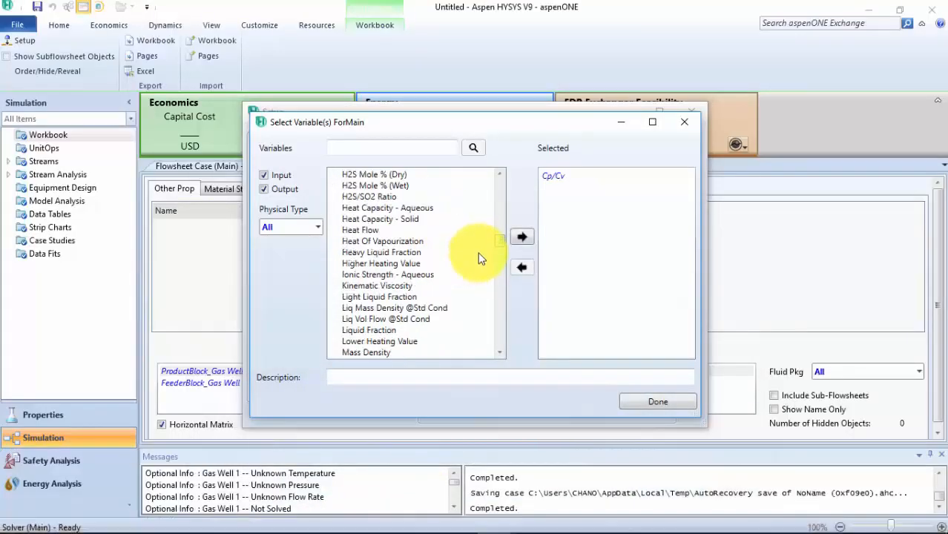
{"action": "scroll", "coordinate": [475, 265], "scroll_direction": "down", "scroll_amount": 8}
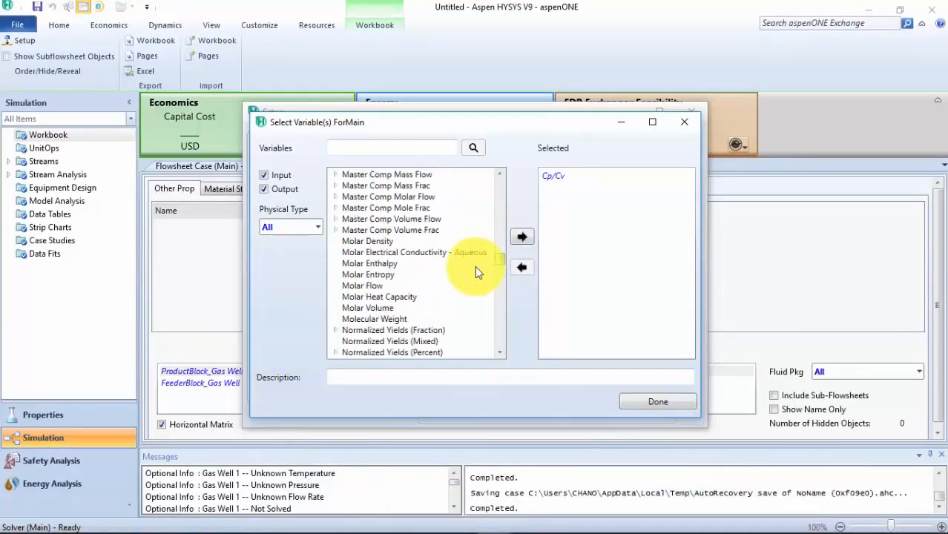
{"action": "scroll", "coordinate": [475, 266], "scroll_direction": "up", "scroll_amount": 3}
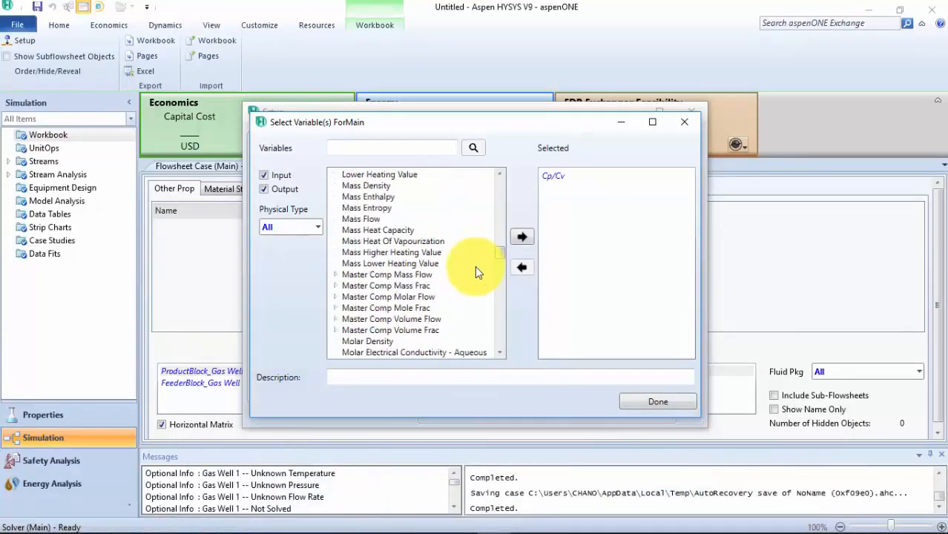
{"action": "left_click", "coordinate": [439, 244]}
{"action": "left_click", "coordinate": [522, 236]}
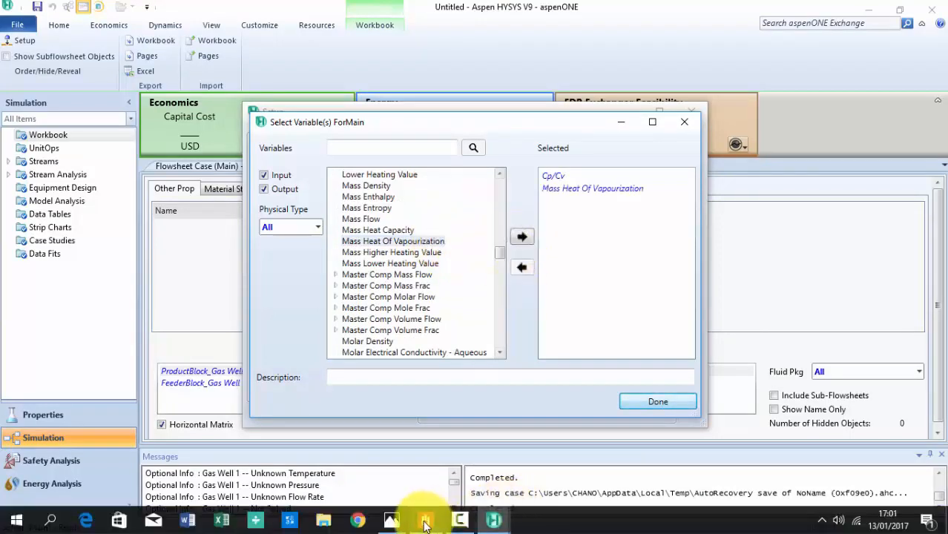
Check the PDF for the last variable, add Molar Entropy to the selection, and finish the variable selection.
{"action": "left_click", "coordinate": [426, 522]}
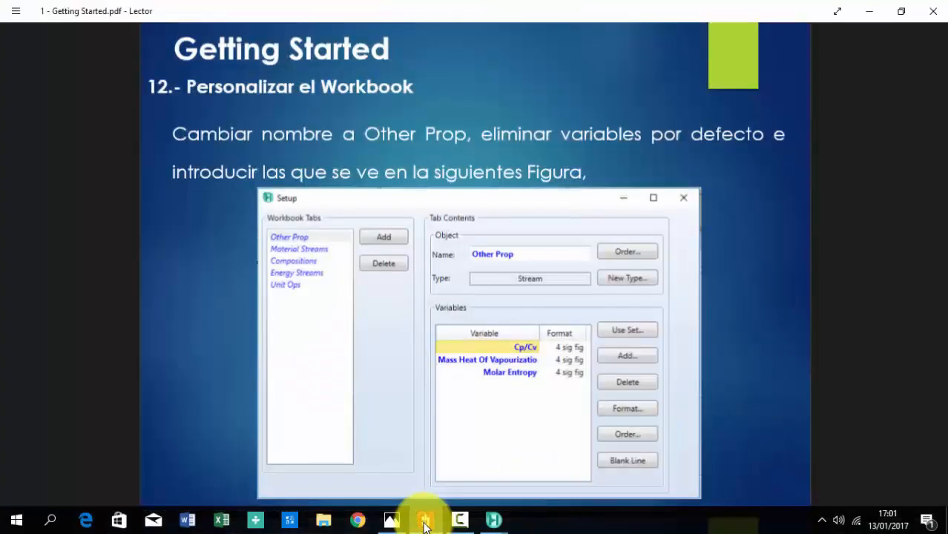
{"action": "left_click", "coordinate": [426, 522]}
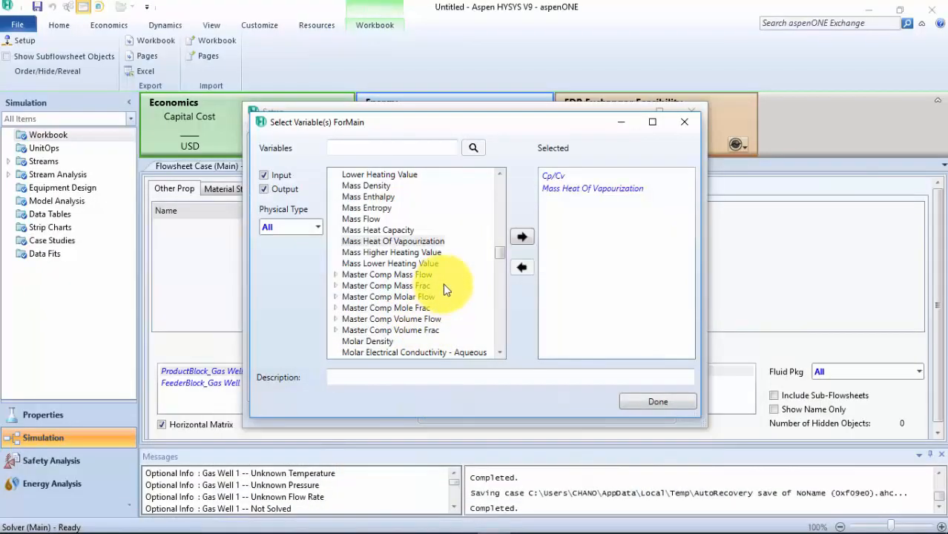
{"action": "scroll", "coordinate": [446, 289], "scroll_direction": "down", "scroll_amount": 2}
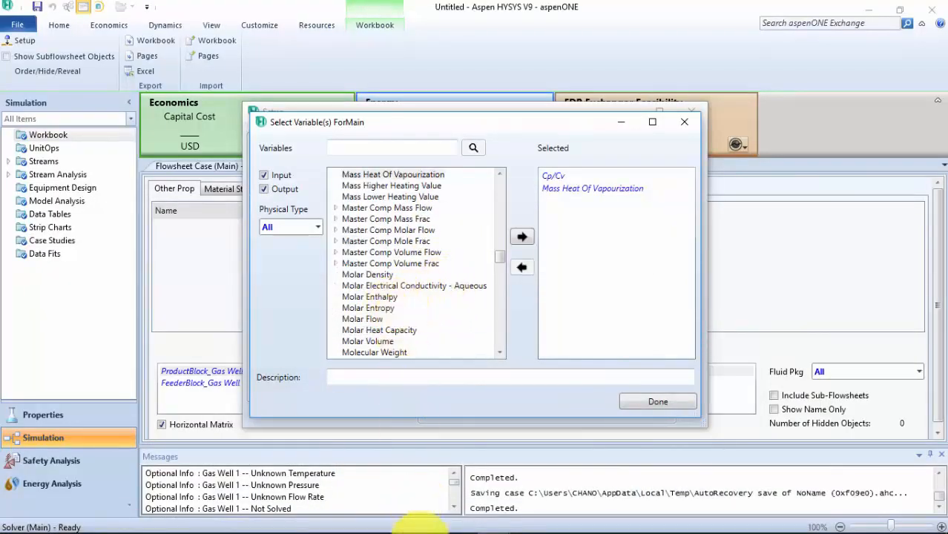
{"action": "left_click", "coordinate": [427, 522]}
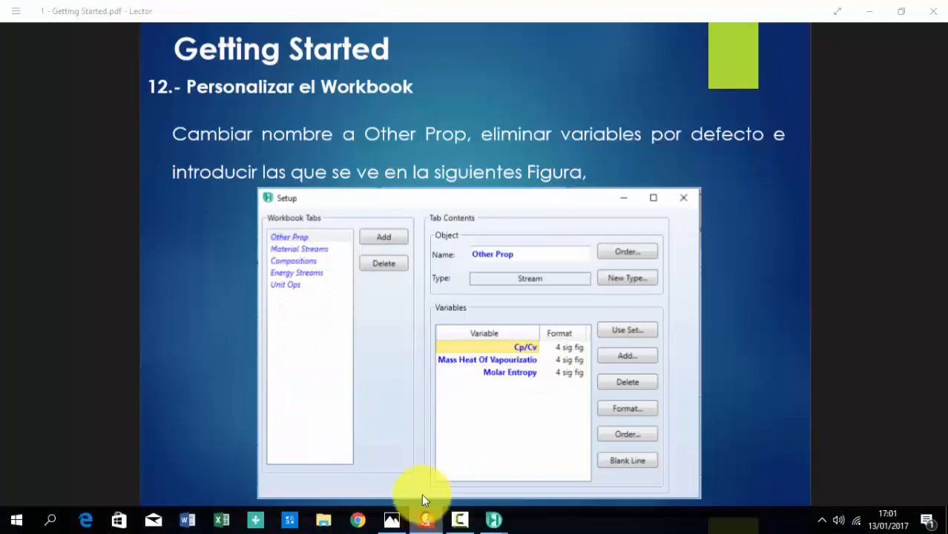
{"action": "left_click", "coordinate": [424, 520]}
{"action": "left_click", "coordinate": [394, 310]}
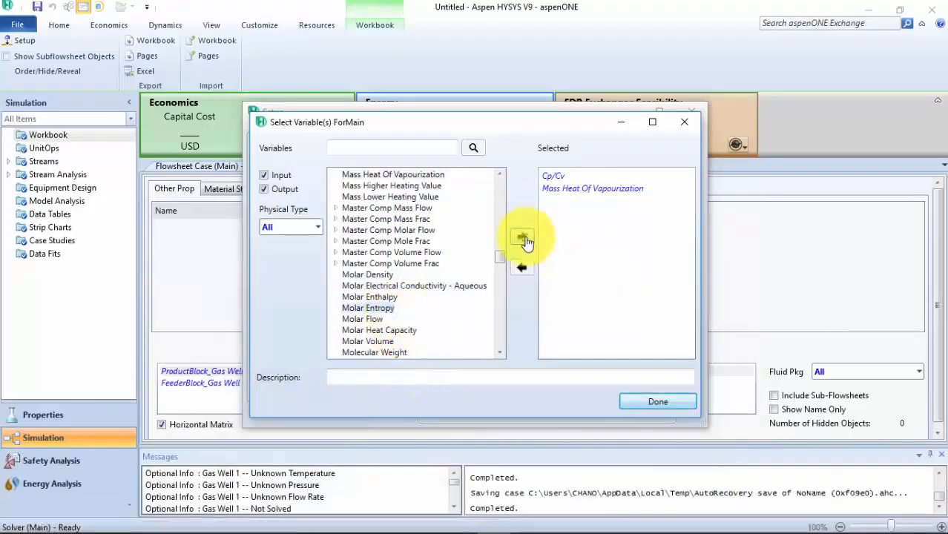
{"action": "left_click", "coordinate": [523, 238]}
{"action": "left_click", "coordinate": [647, 406]}
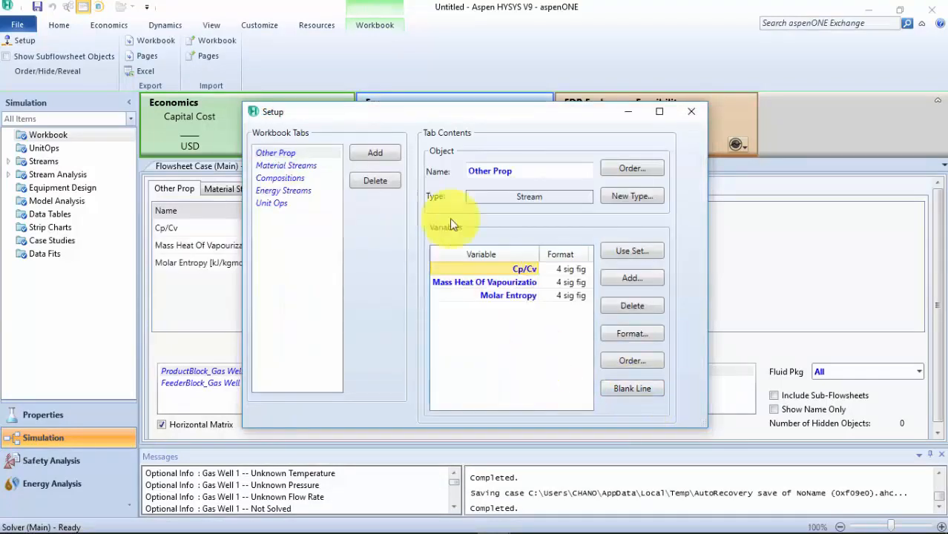
Close the workbook setup and consult section 13 of the Getting Started PDF on printing the workbook datasheets.
{"action": "left_click", "coordinate": [691, 111]}
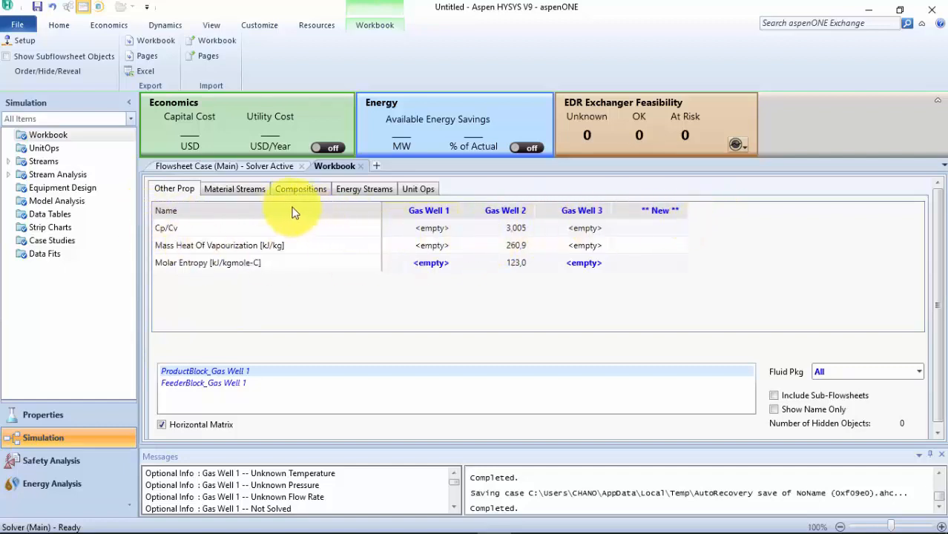
{"action": "left_click", "coordinate": [423, 523]}
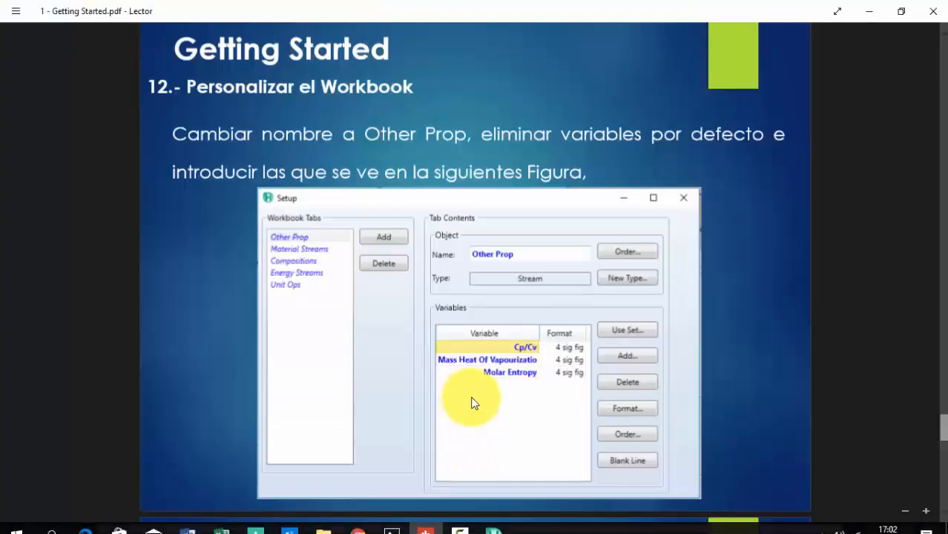
{"action": "scroll", "coordinate": [473, 400], "scroll_direction": "down", "scroll_amount": 5}
{"action": "scroll", "coordinate": [474, 403], "scroll_direction": "down", "scroll_amount": 5}
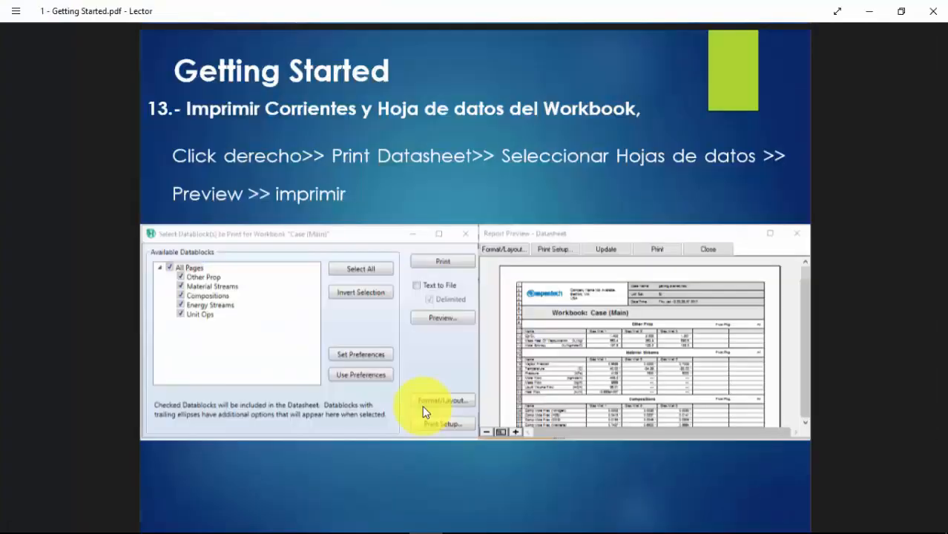
{"action": "mouse_move", "coordinate": [546, 519]}
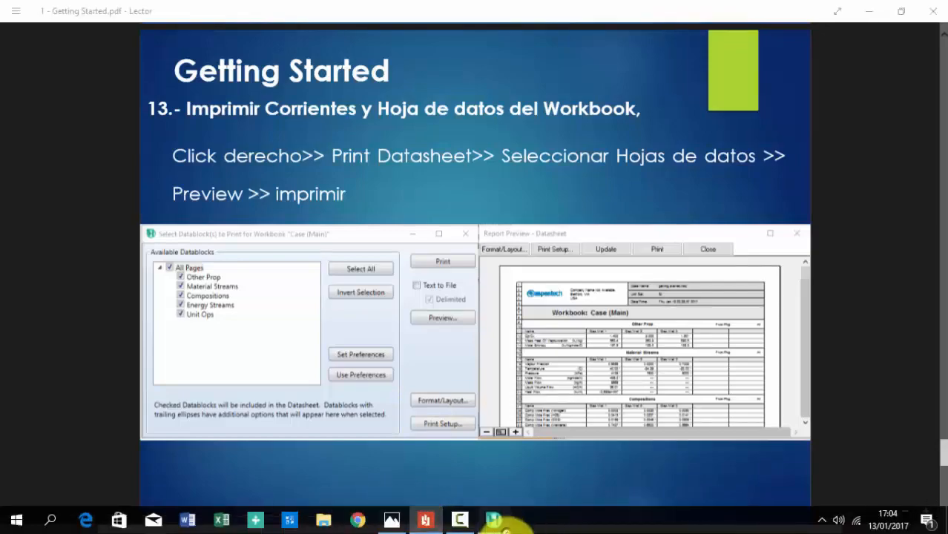
{"action": "left_click", "coordinate": [494, 519]}
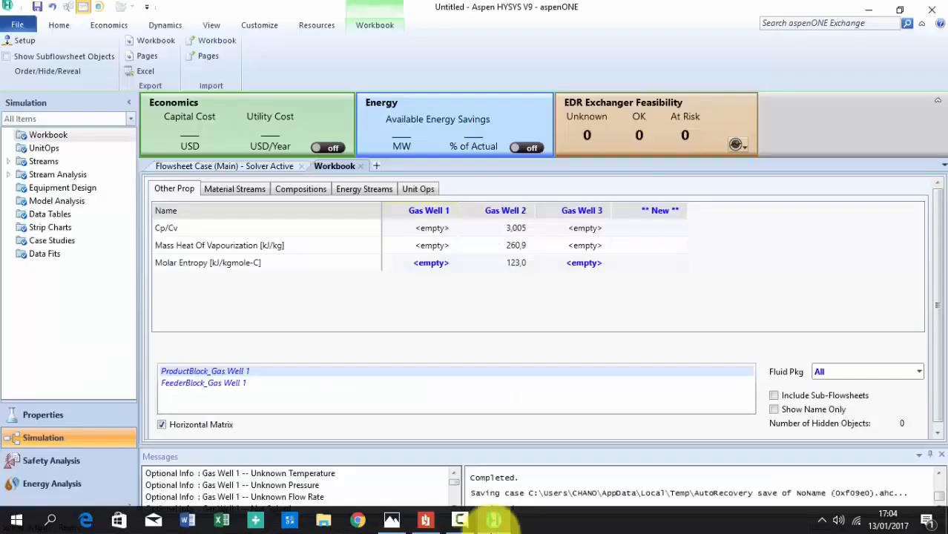
Open the workbook's Print Datasheet options and preview the report with all pages included.
{"action": "right_click", "coordinate": [179, 190]}
{"action": "left_click", "coordinate": [208, 201]}
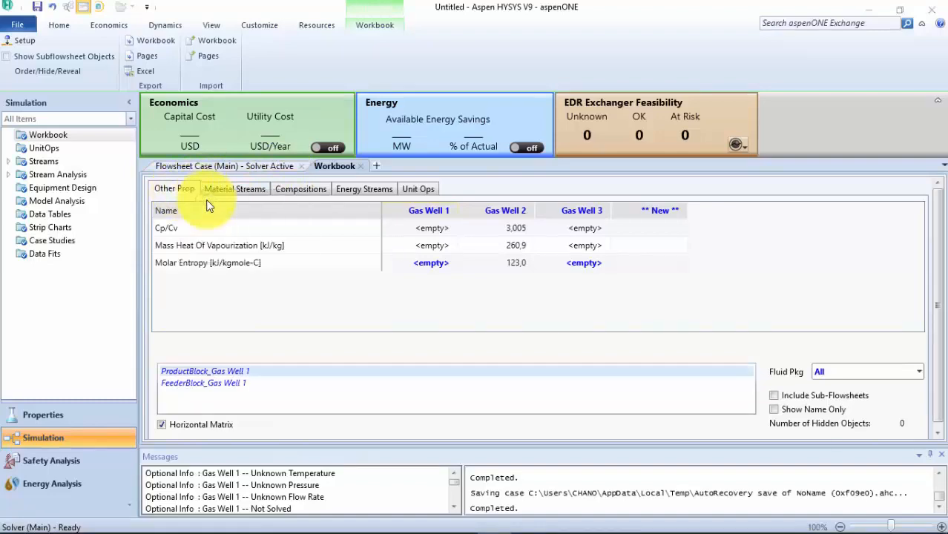
{"action": "left_click_drag", "start_coordinate": [299, 113], "coordinate": [449, 115]}
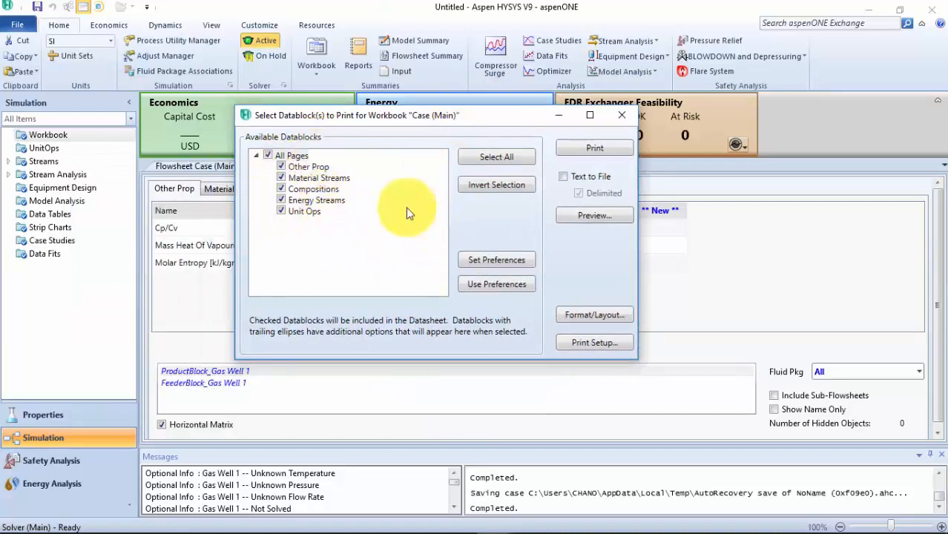
{"action": "left_click", "coordinate": [599, 220]}
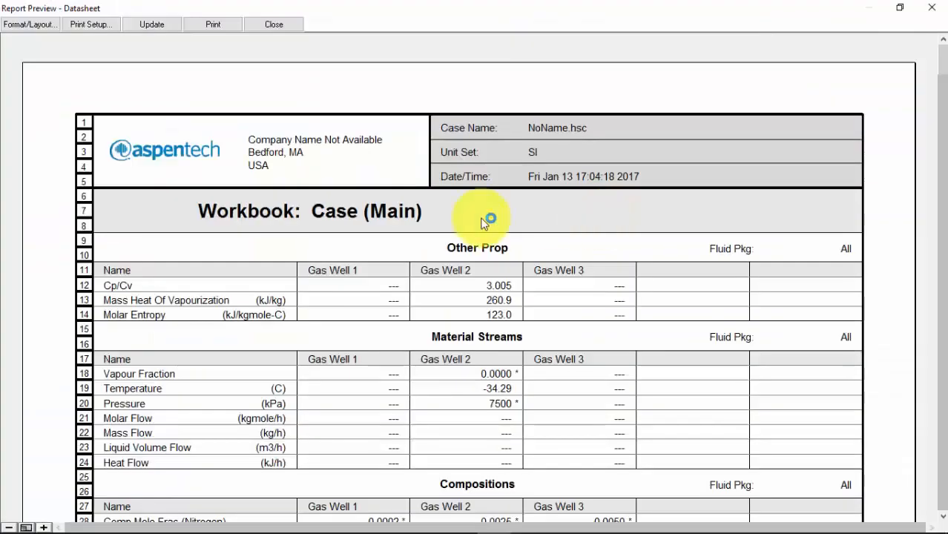
Review the workbook datasheet preview from the Other Prop table through the Unit Ops table.
{"action": "scroll", "coordinate": [731, 203], "scroll_direction": "down", "scroll_amount": 2}
{"action": "scroll", "coordinate": [732, 204], "scroll_direction": "up", "scroll_amount": 2}
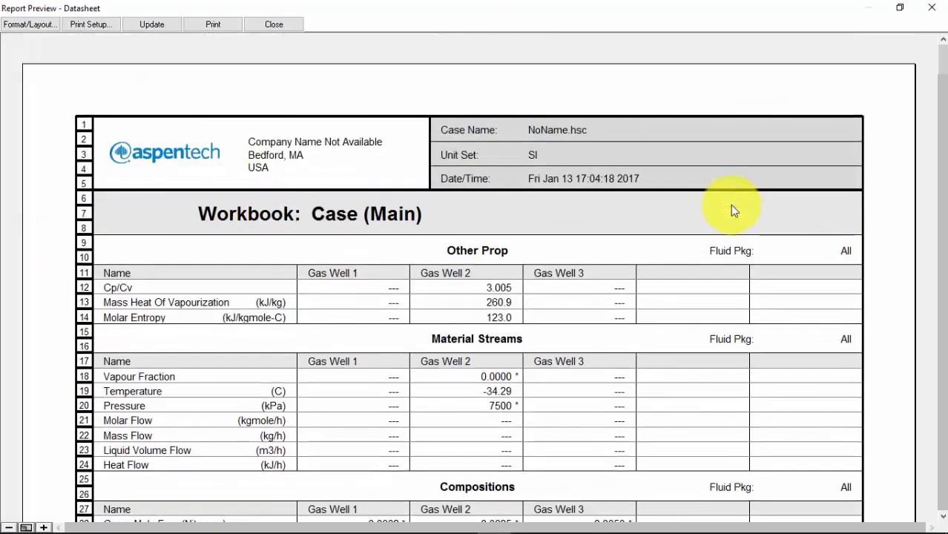
{"action": "scroll", "coordinate": [729, 206], "scroll_direction": "down", "scroll_amount": 3}
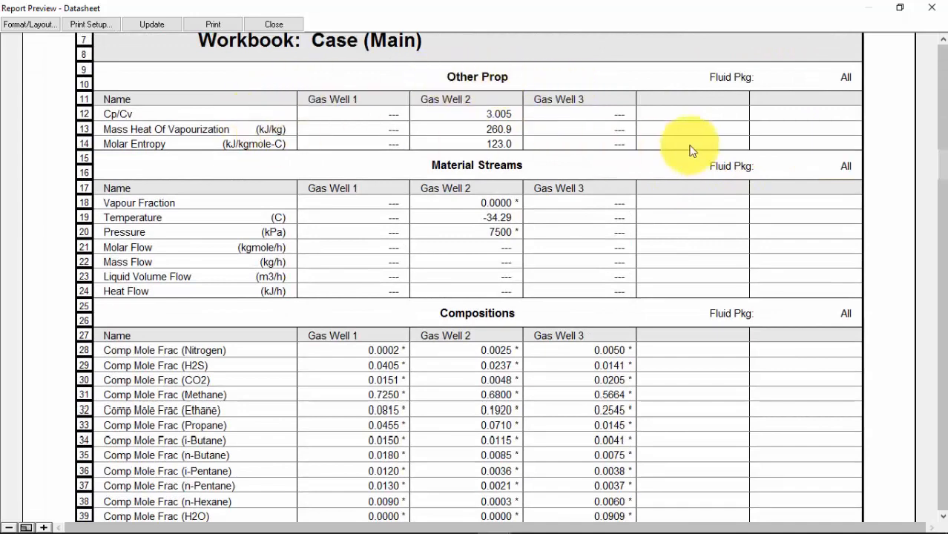
{"action": "scroll", "coordinate": [712, 173], "scroll_direction": "down", "scroll_amount": 1}
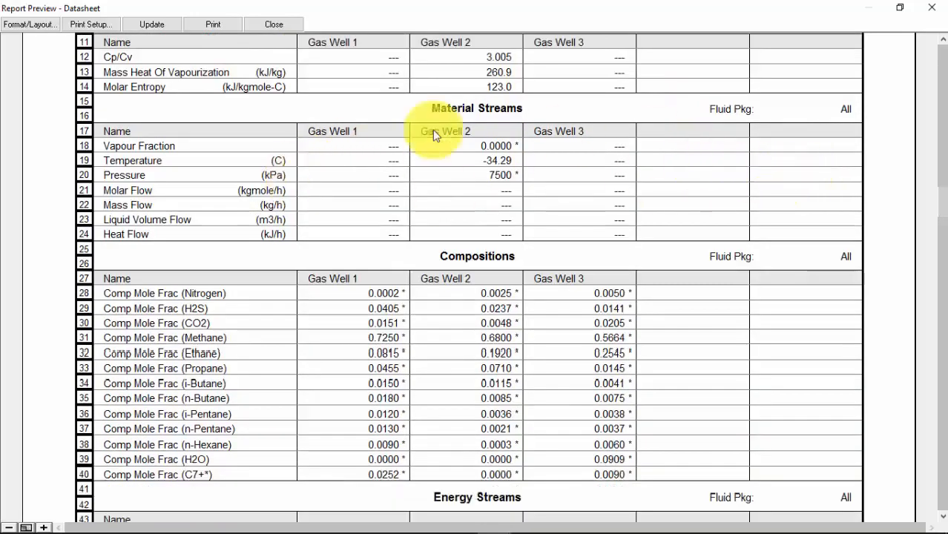
{"action": "scroll", "coordinate": [384, 153], "scroll_direction": "down", "scroll_amount": 1}
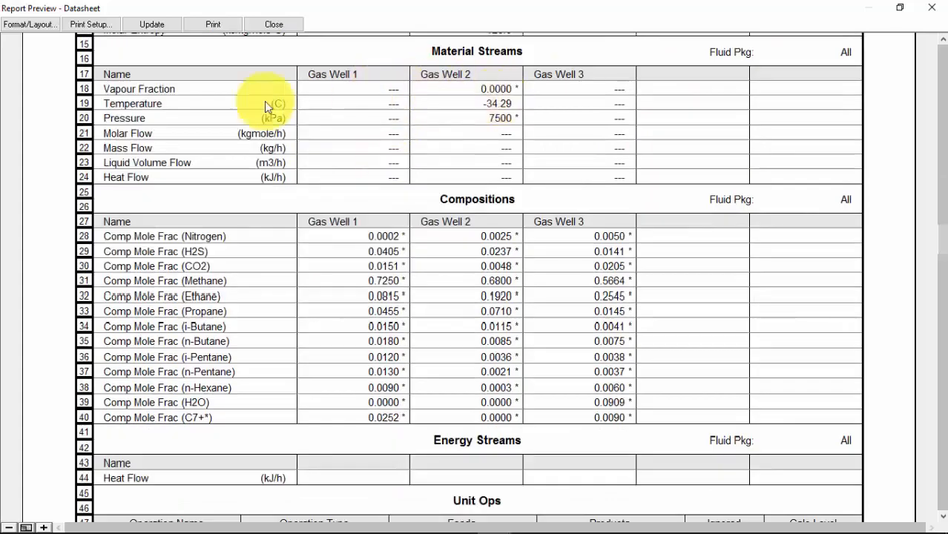
{"action": "scroll", "coordinate": [407, 207], "scroll_direction": "down", "scroll_amount": 1}
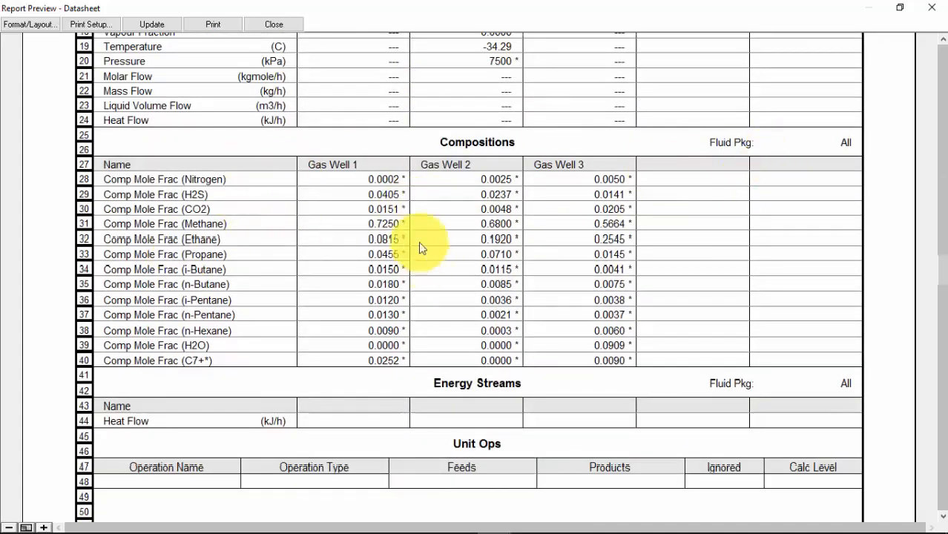
{"action": "scroll", "coordinate": [423, 250], "scroll_direction": "down", "scroll_amount": 3}
{"action": "scroll", "coordinate": [385, 248], "scroll_direction": "up", "scroll_amount": 4}
{"action": "scroll", "coordinate": [434, 268], "scroll_direction": "up", "scroll_amount": 5}
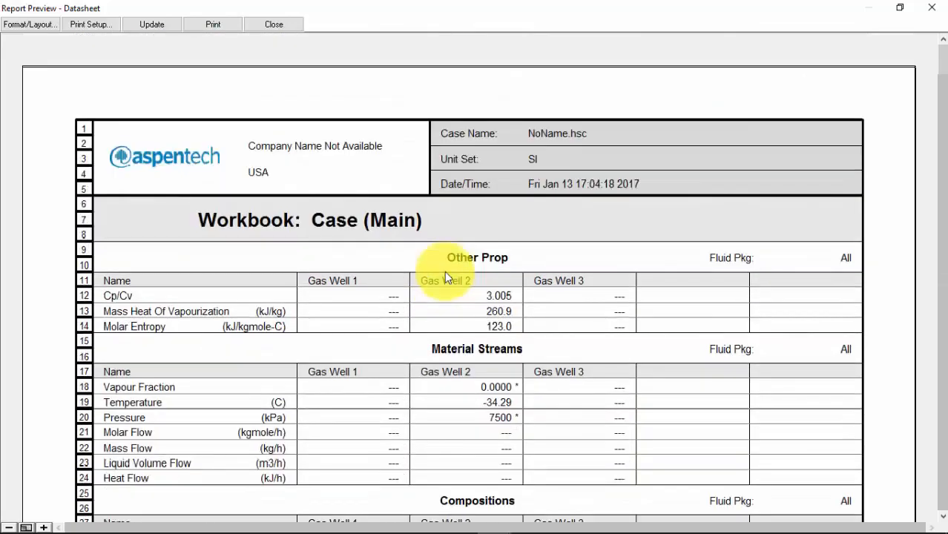
Print the workbook datasheet from the preview and close the print windows.
{"action": "left_click", "coordinate": [207, 27]}
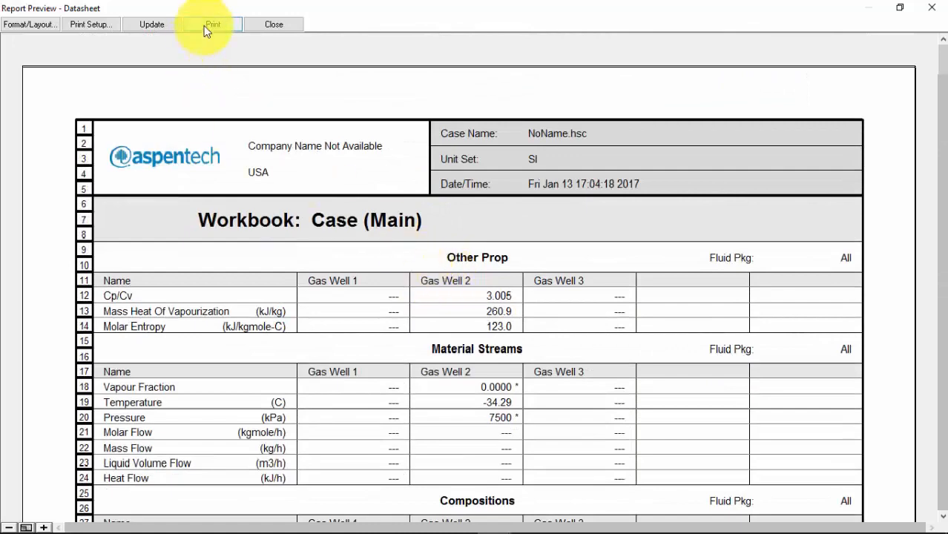
{"action": "left_click", "coordinate": [271, 25]}
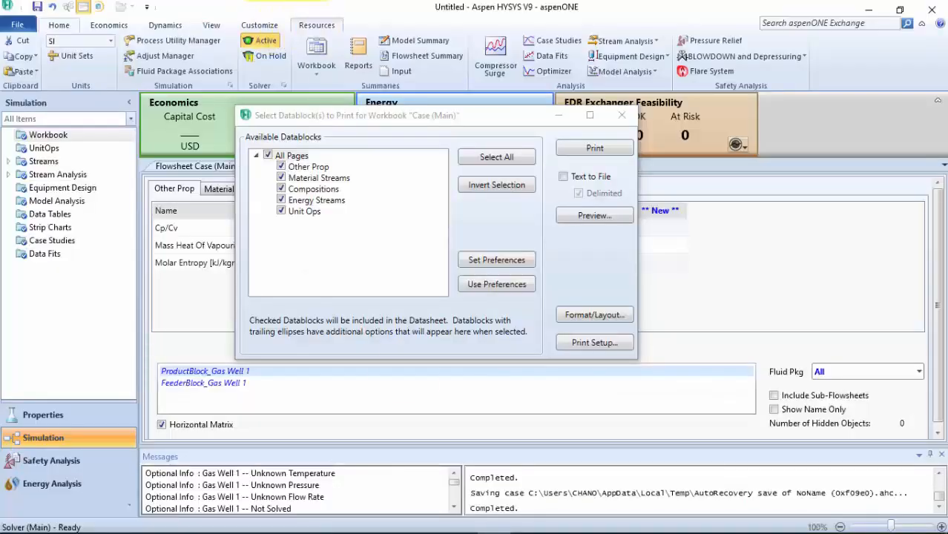
{"action": "left_click", "coordinate": [621, 115]}
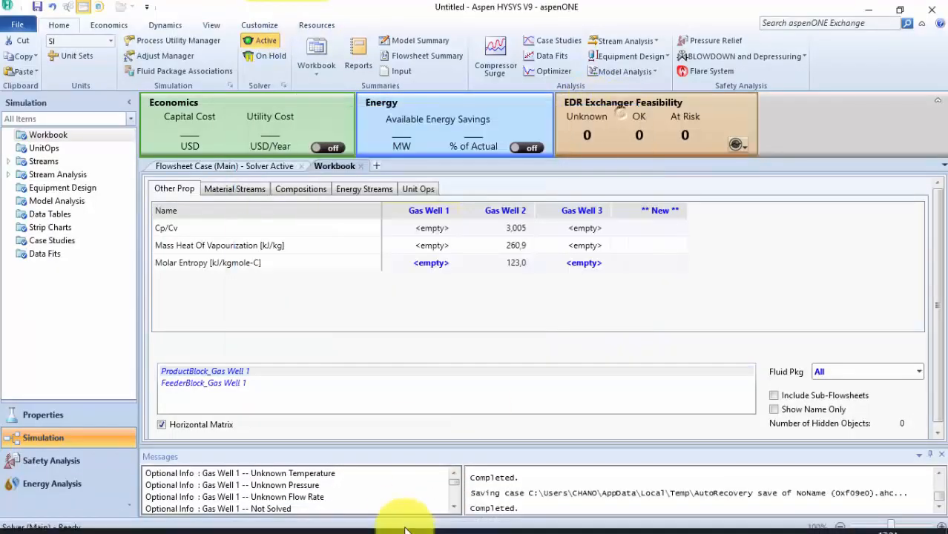
Check the stream conditions table in section 14 of the PDF and open the Gas Well 1 stream from the flowsheet.
{"action": "left_click", "coordinate": [425, 520]}
{"action": "scroll", "coordinate": [432, 418], "scroll_direction": "down", "scroll_amount": 7}
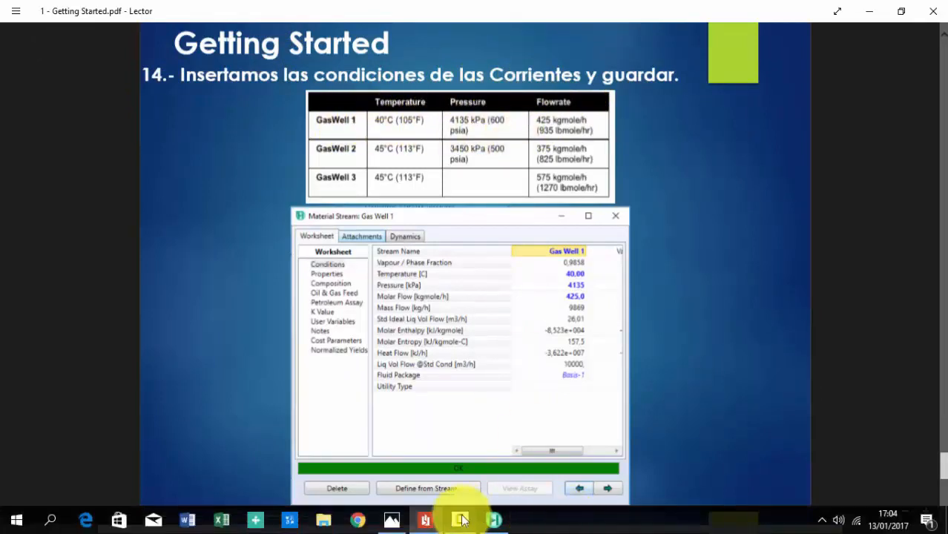
{"action": "left_click", "coordinate": [493, 519]}
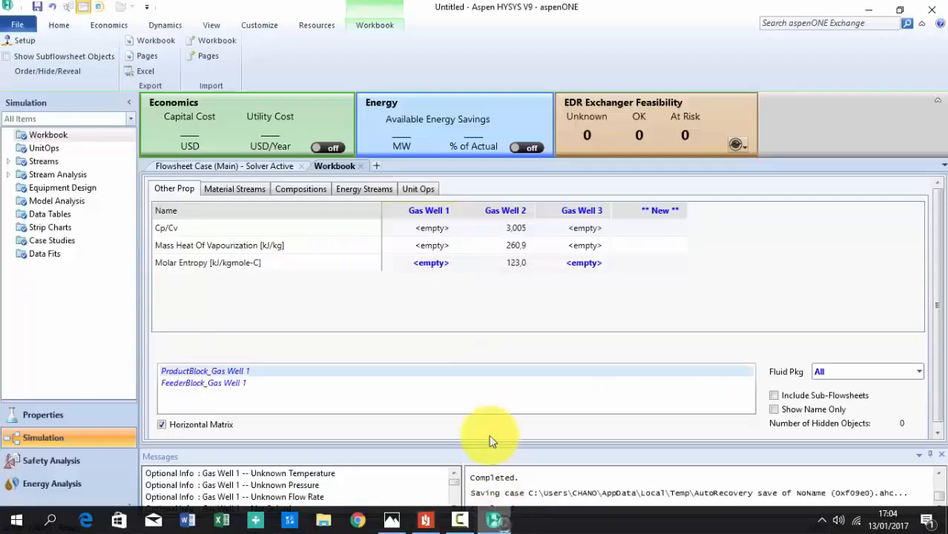
{"action": "left_click", "coordinate": [249, 167]}
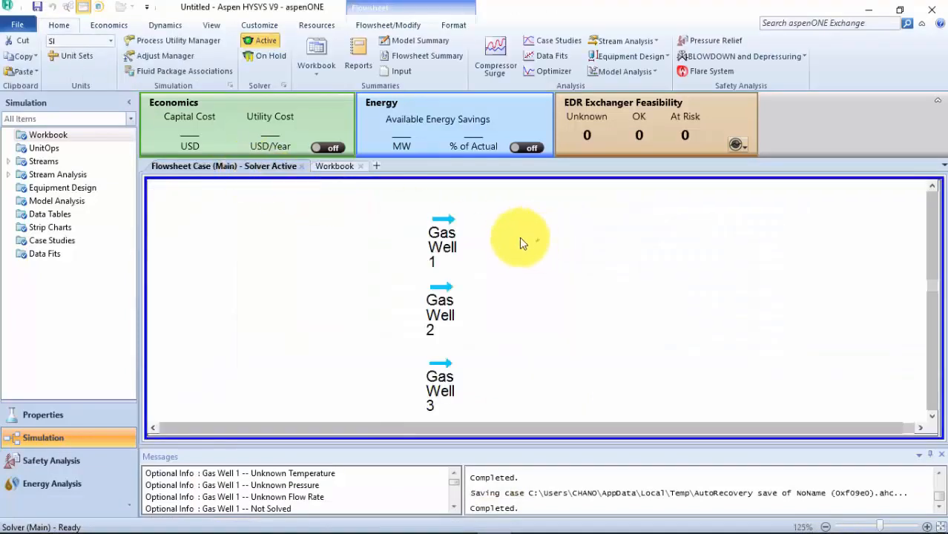
{"action": "left_click", "coordinate": [445, 221]}
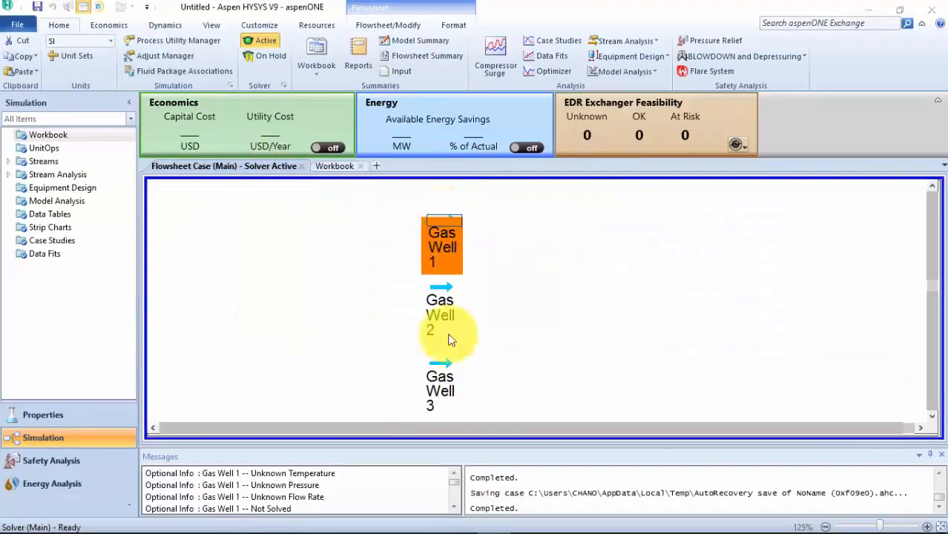
{"action": "left_click_drag", "start_coordinate": [380, 196], "coordinate": [454, 139]}
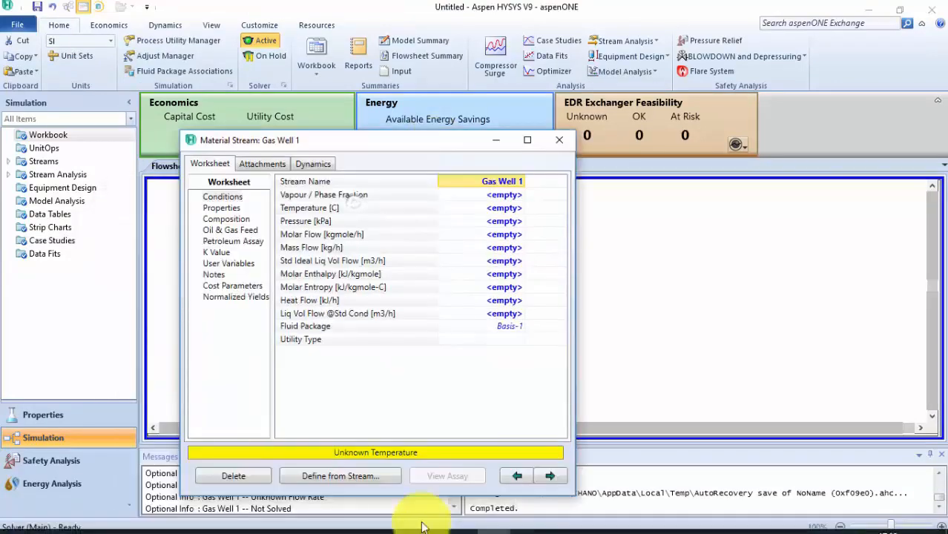
Look up Gas Well 1's temperature in the PDF and set it to 40 °C.
{"action": "left_click", "coordinate": [424, 528]}
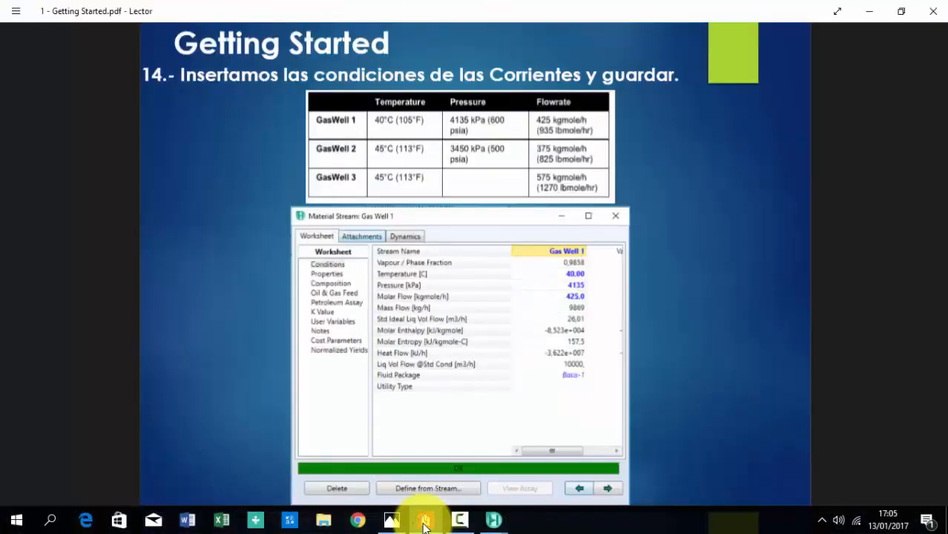
{"action": "key", "text": "alt+Tab"}
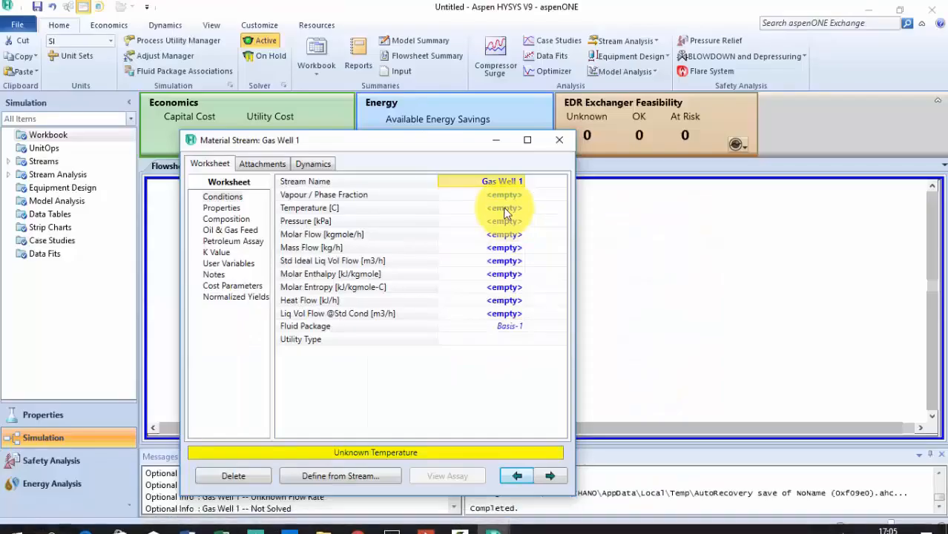
{"action": "left_click", "coordinate": [503, 208]}
{"action": "type", "text": "40"}
{"action": "key", "text": "Return"}
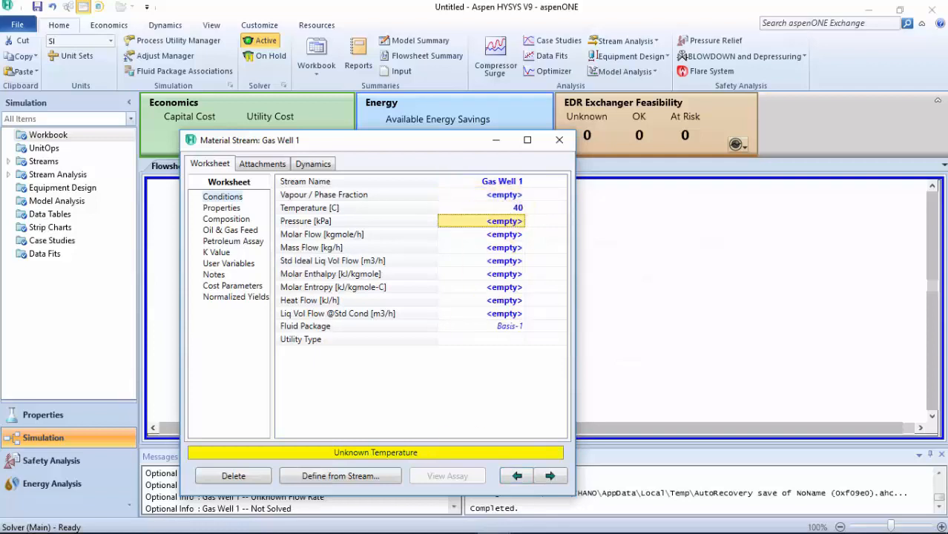
Look up Gas Well 1's pressure in the PDF and set it to 4135 kPa.
{"action": "left_click", "coordinate": [424, 525]}
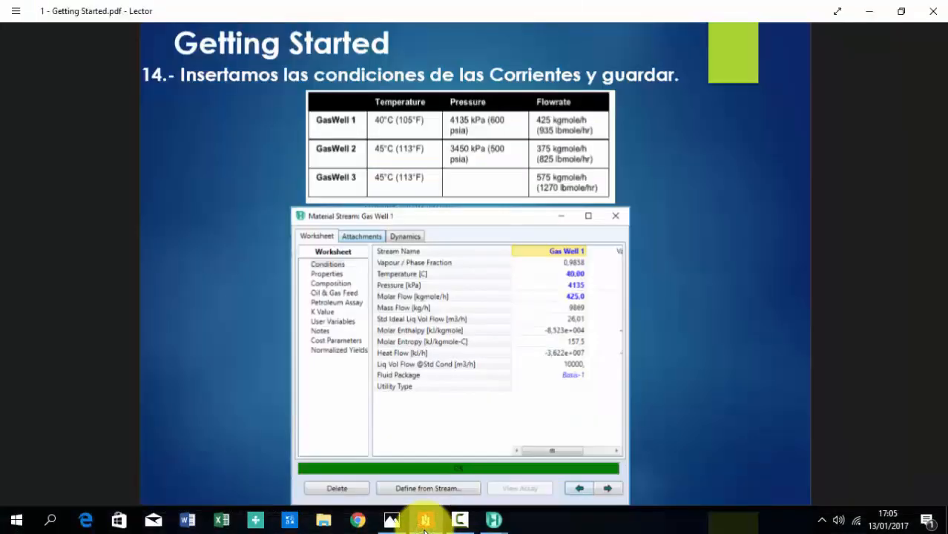
{"action": "left_click", "coordinate": [425, 527]}
{"action": "left_click", "coordinate": [497, 232]}
{"action": "left_click", "coordinate": [496, 221]}
{"action": "type", "text": "41"}
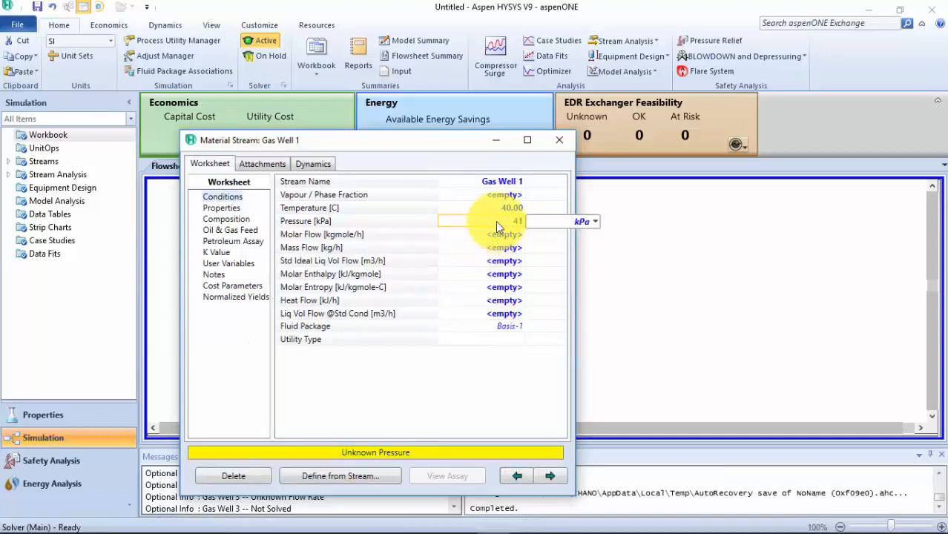
{"action": "type", "text": "35"}
{"action": "key", "text": "Return"}
Look up Gas Well 1's flow rate in the PDF and set its molar flow to 425 kgmole/h.
{"action": "left_click", "coordinate": [419, 524]}
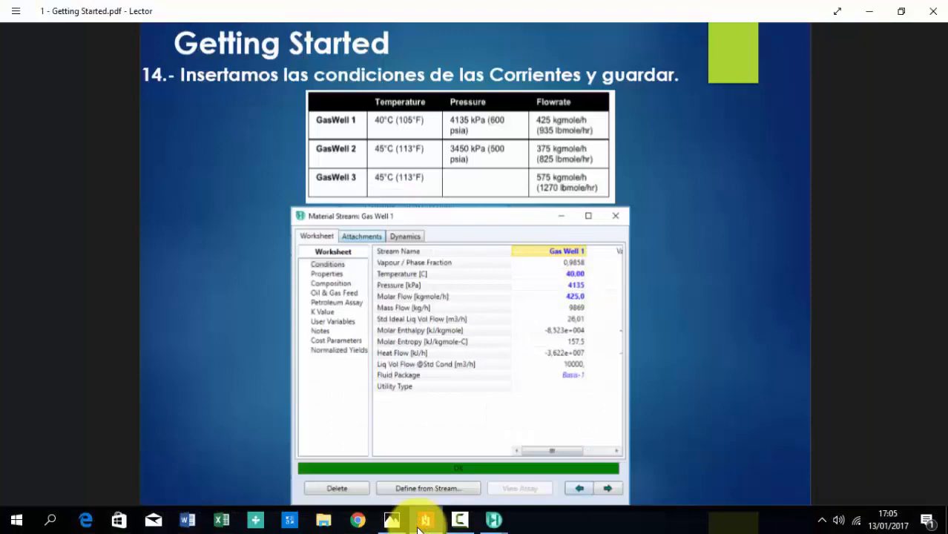
{"action": "left_click", "coordinate": [418, 524]}
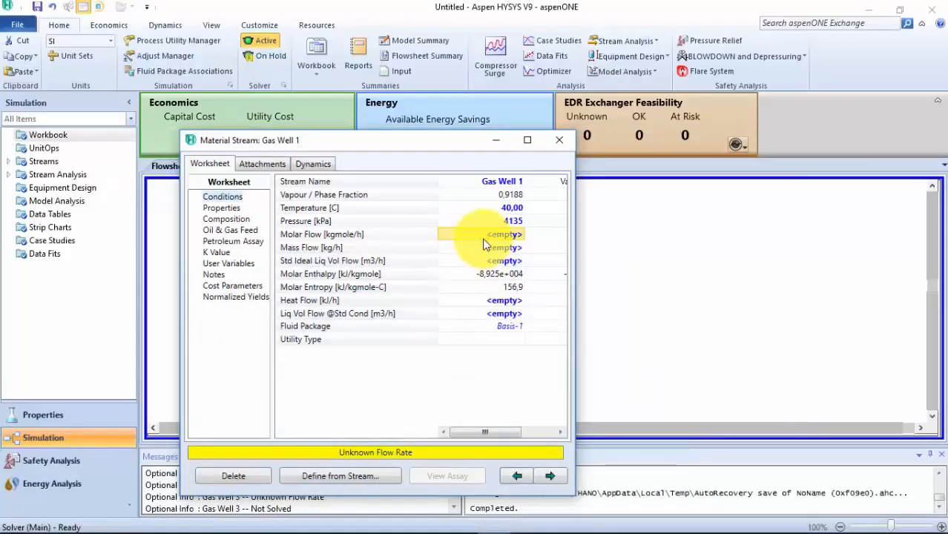
{"action": "type", "text": "425"}
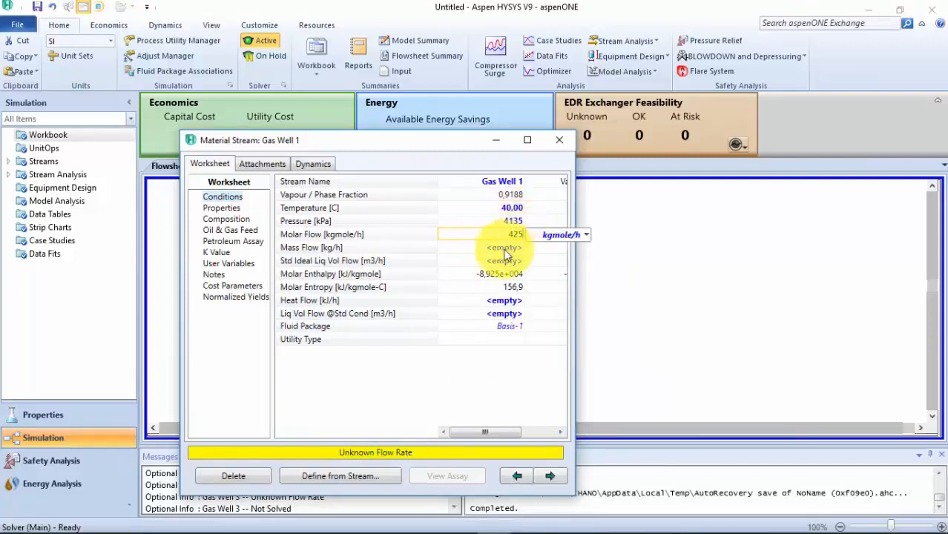
{"action": "key", "text": "Return"}
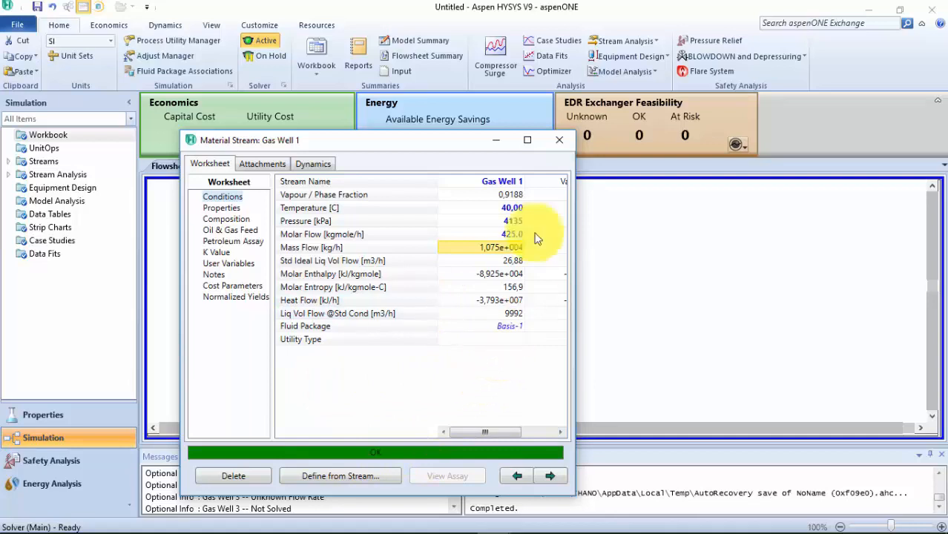
Switch from Gas Well 1 to the Gas Well 2 stream's worksheet conditions and check its specified values in the PDF.
{"action": "left_click", "coordinate": [559, 145]}
{"action": "double_click", "coordinate": [442, 304]}
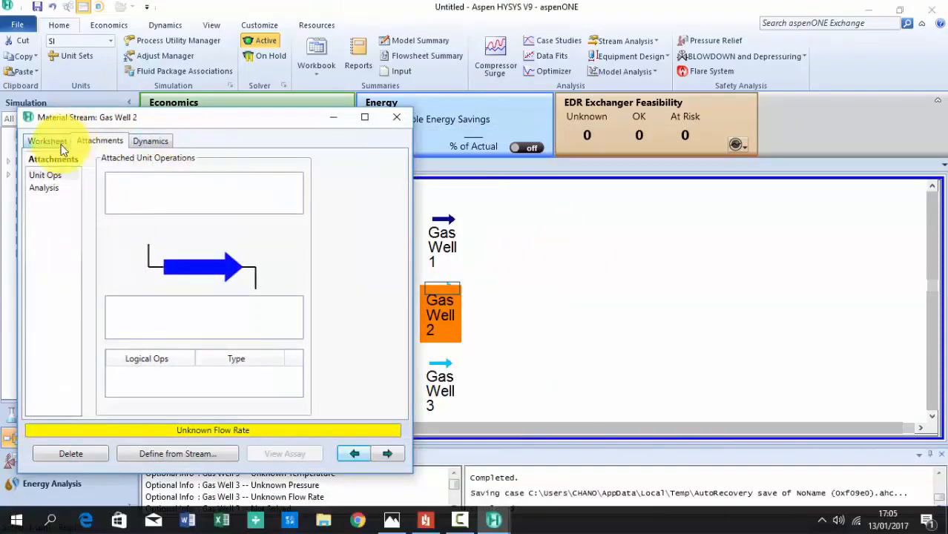
{"action": "left_click", "coordinate": [66, 144]}
{"action": "left_click_drag", "start_coordinate": [239, 119], "coordinate": [409, 128]}
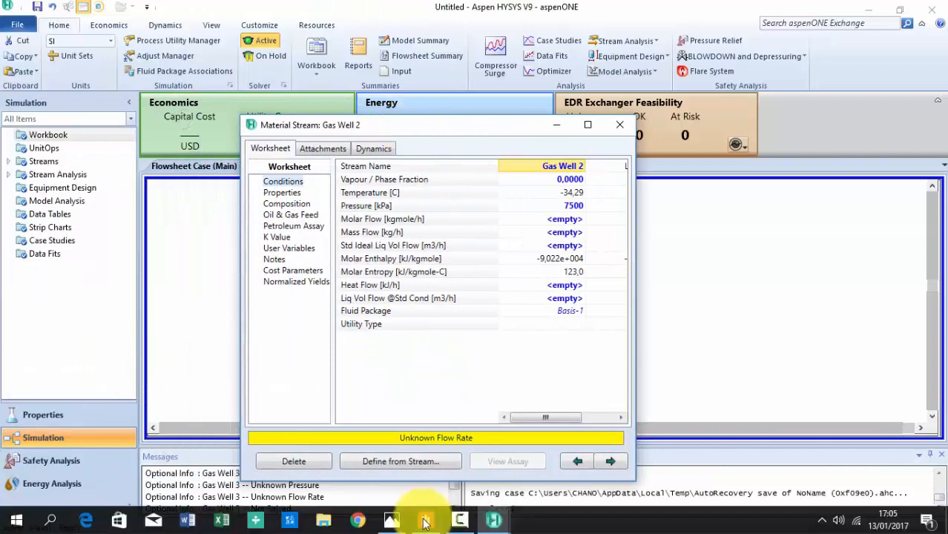
{"action": "left_click", "coordinate": [426, 521]}
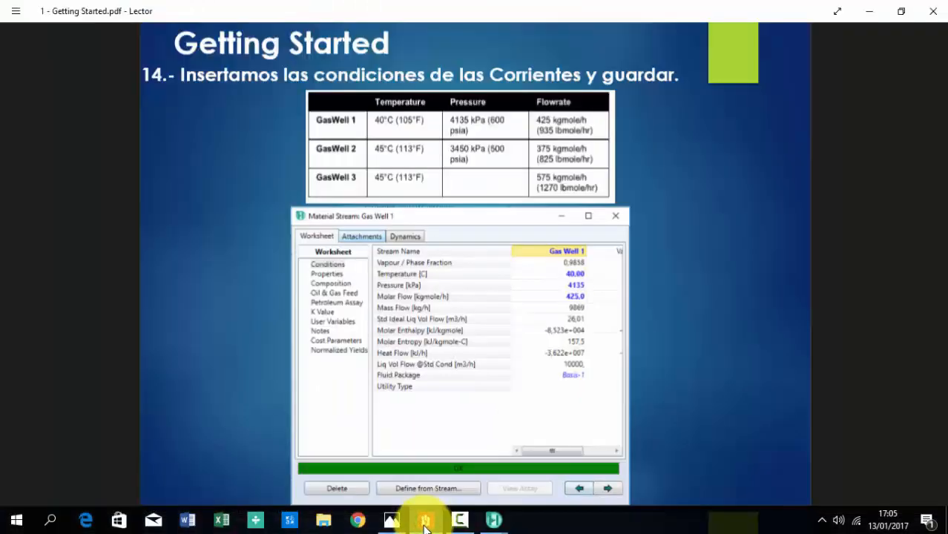
{"action": "left_click", "coordinate": [424, 528]}
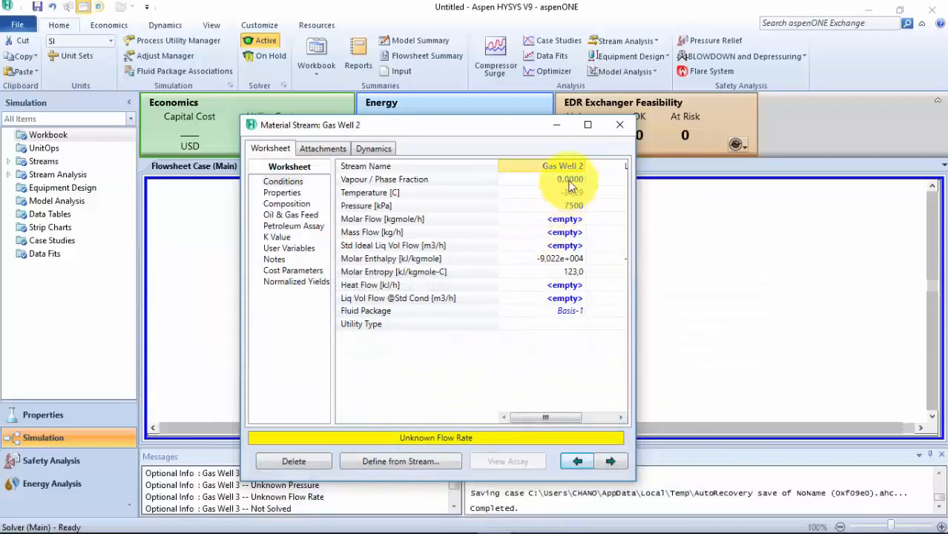
Clear Gas Well 2's vapour/phase fraction and set the stream's temperature to 45 °C.
{"action": "left_click", "coordinate": [569, 183]}
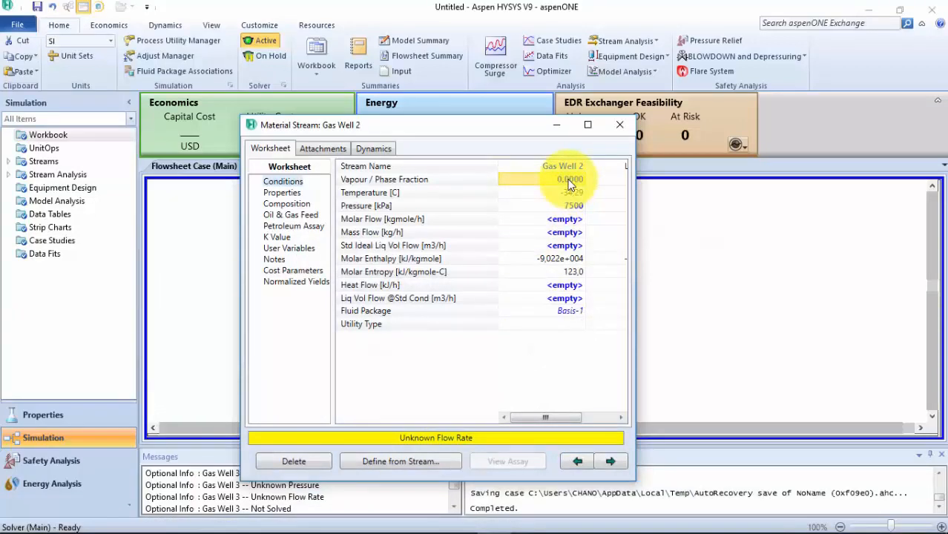
{"action": "key", "text": "BackSpace"}
{"action": "key", "text": "Return"}
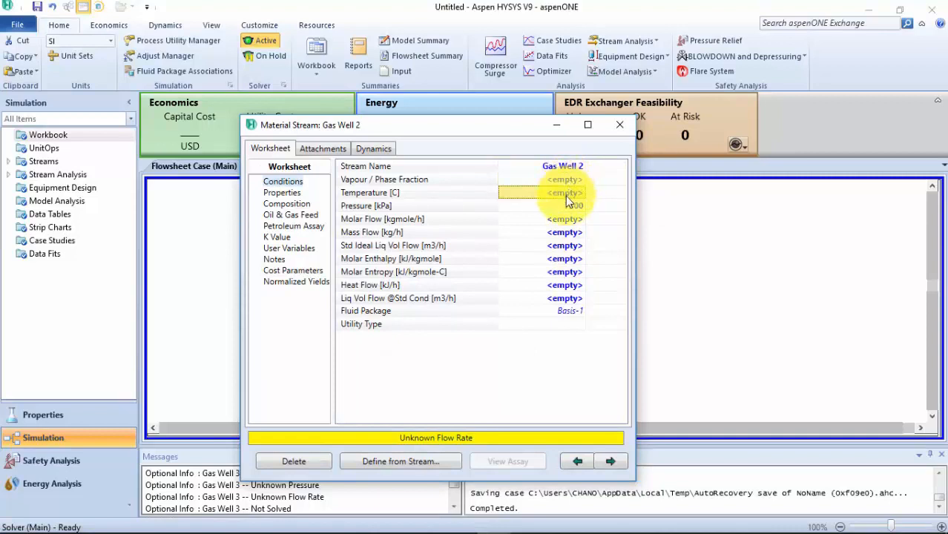
{"action": "type", "text": "45"}
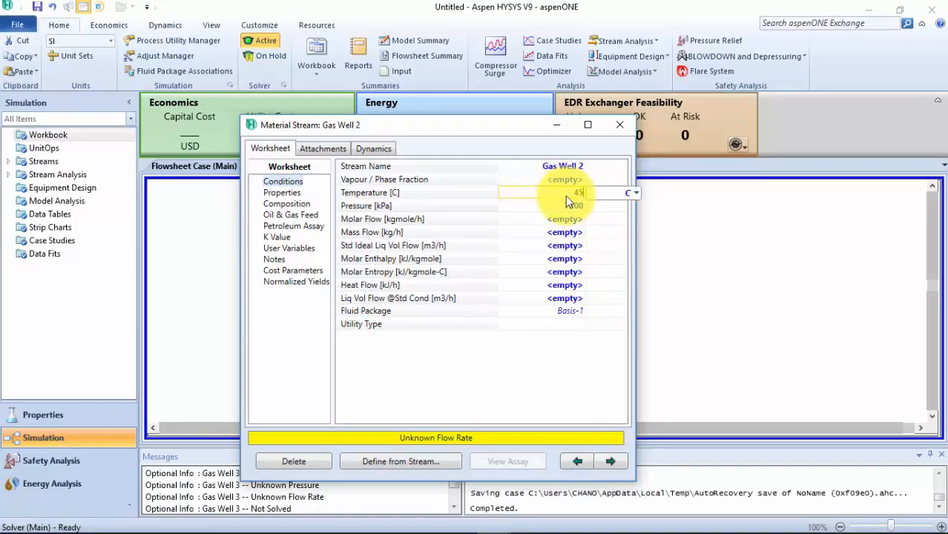
{"action": "key", "text": "Return"}
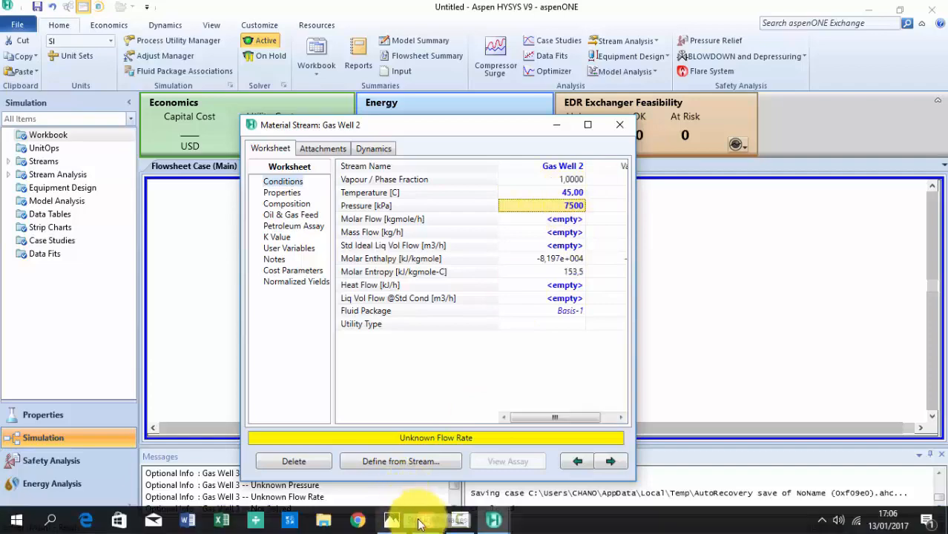
Look up Gas Well 2's pressure in the PDF and set it to 3450 kPa.
{"action": "left_click", "coordinate": [424, 522]}
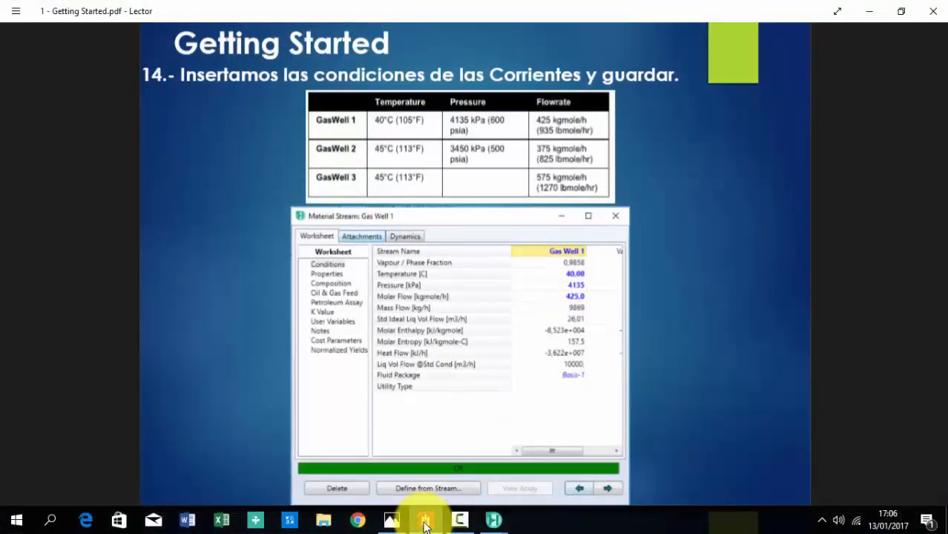
{"action": "left_click", "coordinate": [424, 521]}
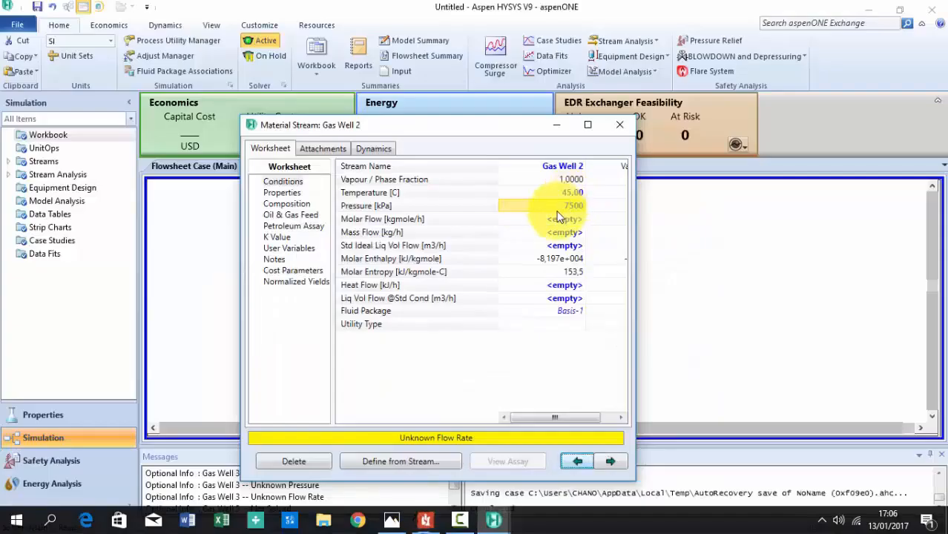
{"action": "type", "text": "3450"}
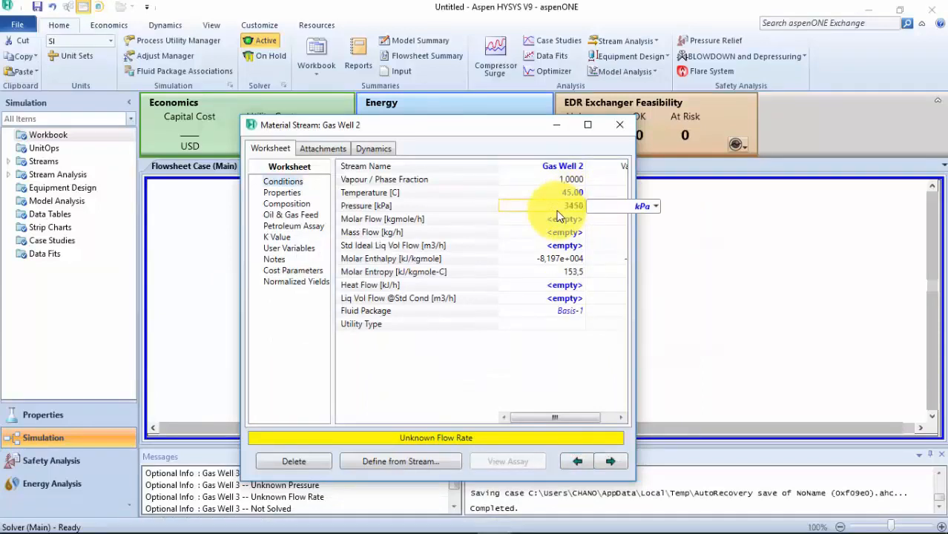
{"action": "key", "text": "Return"}
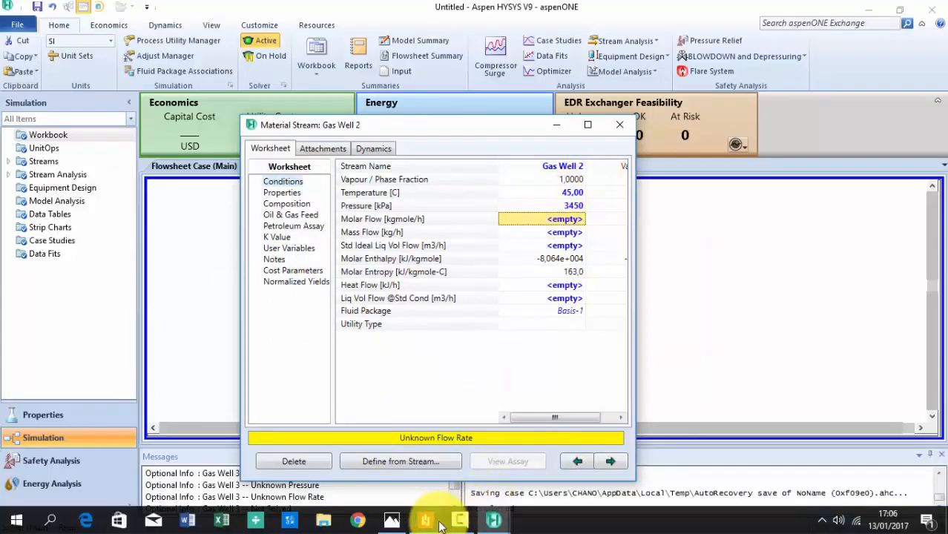
Look up Gas Well 2's flow rate in the PDF and set its molar flow to 375 kgmole/h.
{"action": "left_click", "coordinate": [435, 523]}
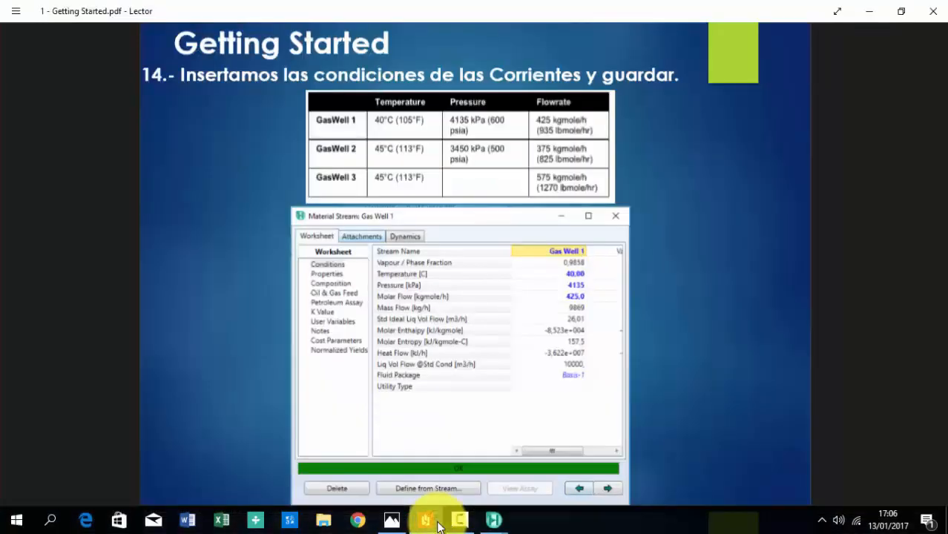
{"action": "left_click", "coordinate": [438, 524]}
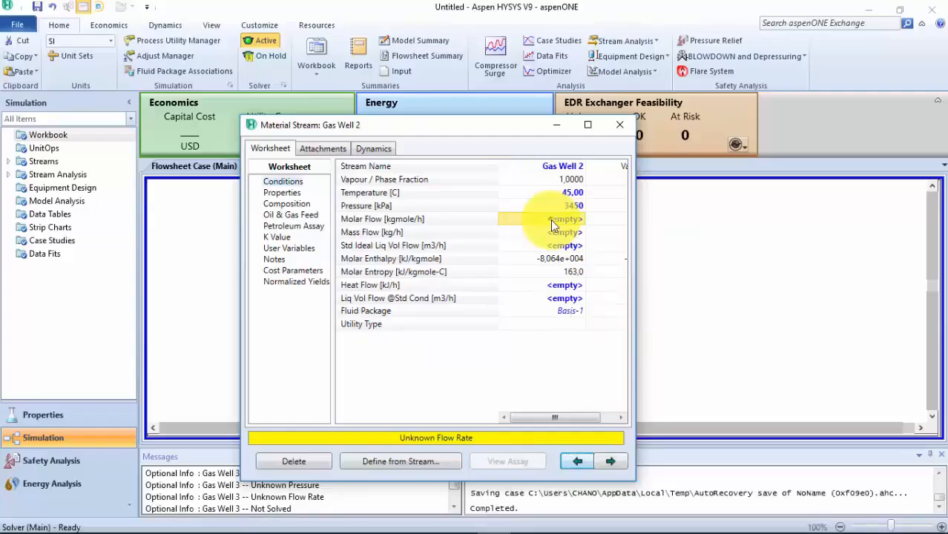
{"action": "type", "text": "375"}
{"action": "key", "text": "Return"}
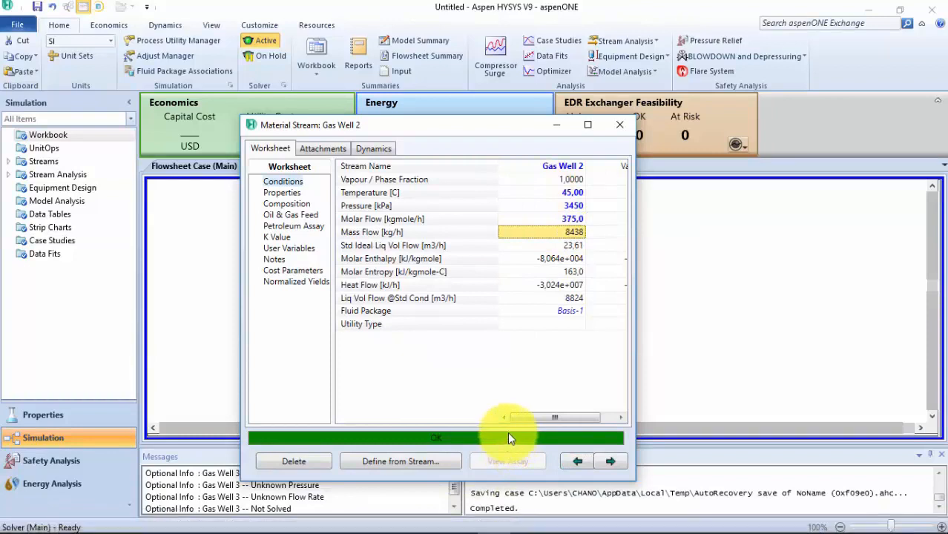
Switch from Gas Well 2 to the Gas Well 3 stream and set its temperature to the PDF's 45 °C.
{"action": "left_click", "coordinate": [620, 129]}
{"action": "left_click", "coordinate": [447, 371]}
{"action": "double_click", "coordinate": [446, 370]}
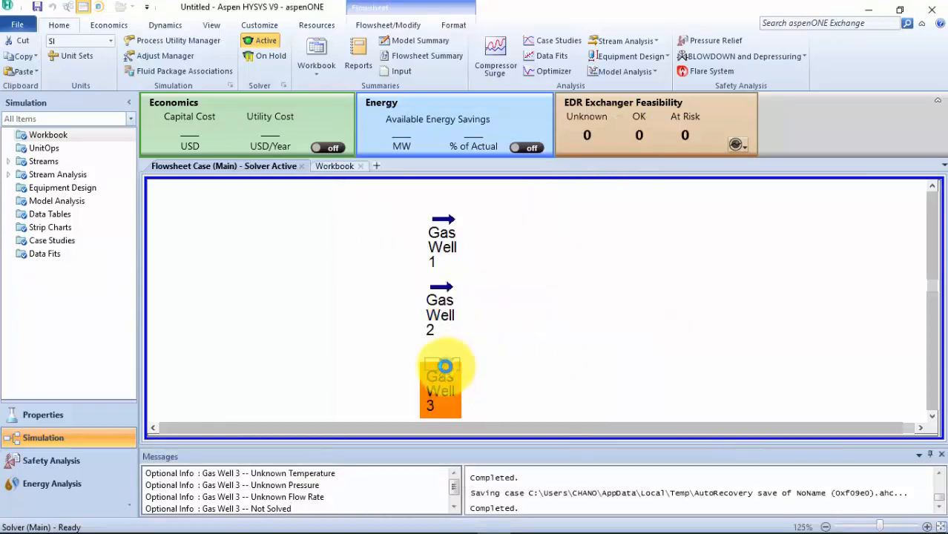
{"action": "left_click_drag", "start_coordinate": [318, 149], "coordinate": [565, 150]}
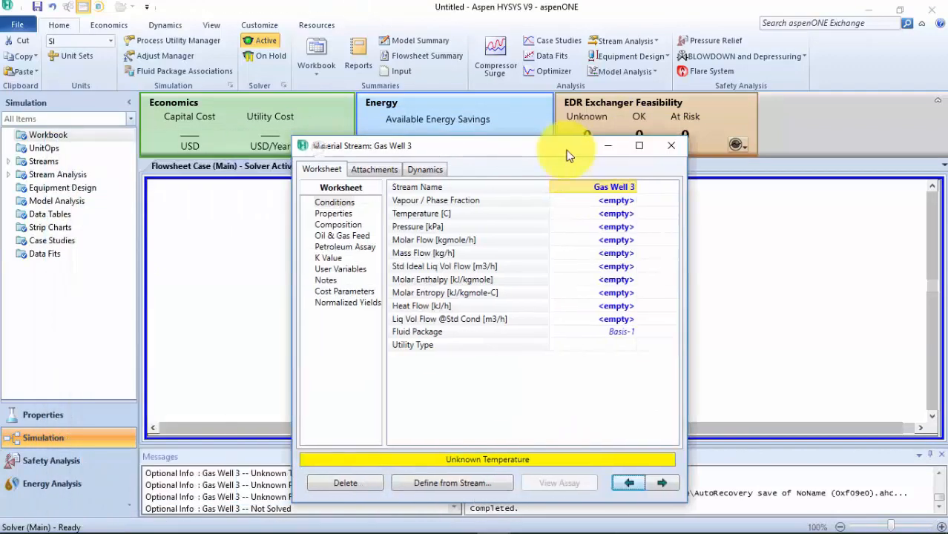
{"action": "left_click", "coordinate": [425, 522]}
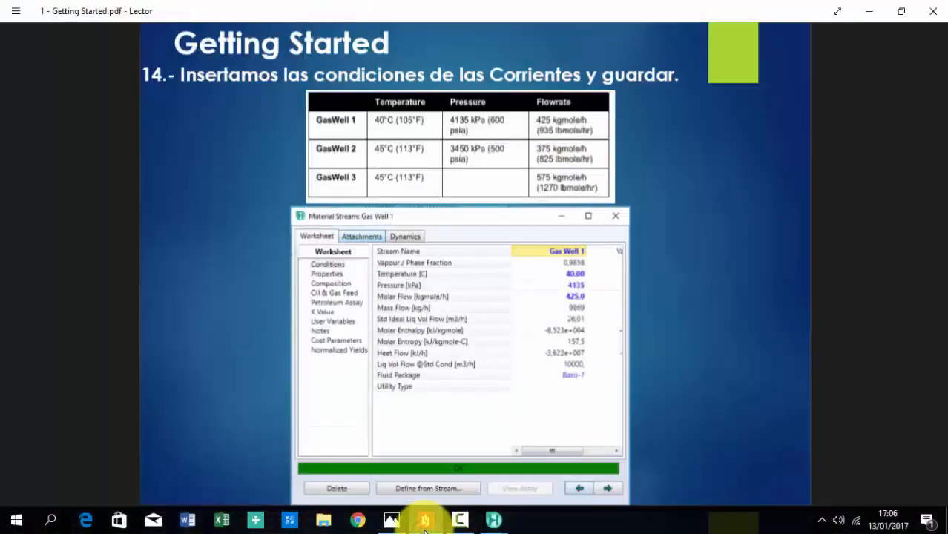
{"action": "left_click", "coordinate": [425, 529]}
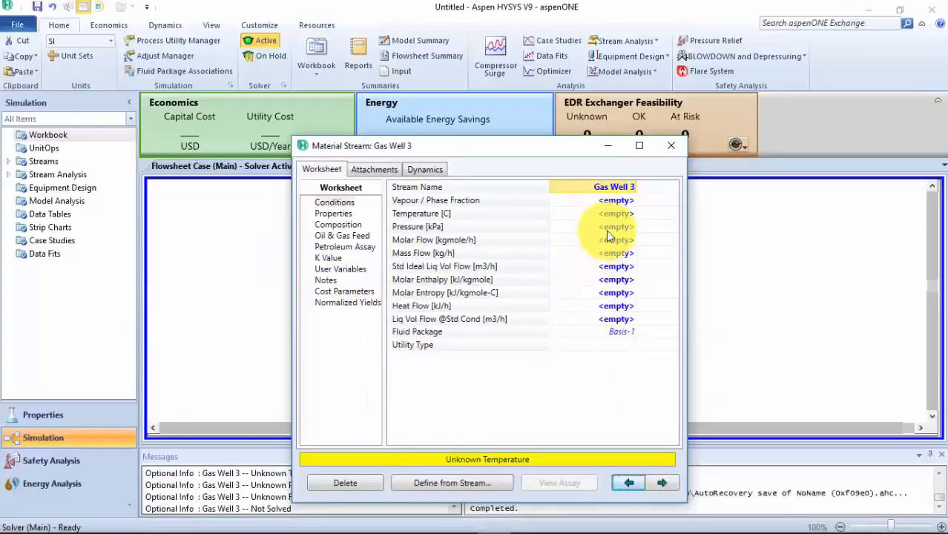
{"action": "left_click", "coordinate": [614, 213]}
{"action": "type", "text": "45"}
{"action": "key", "text": "Return"}
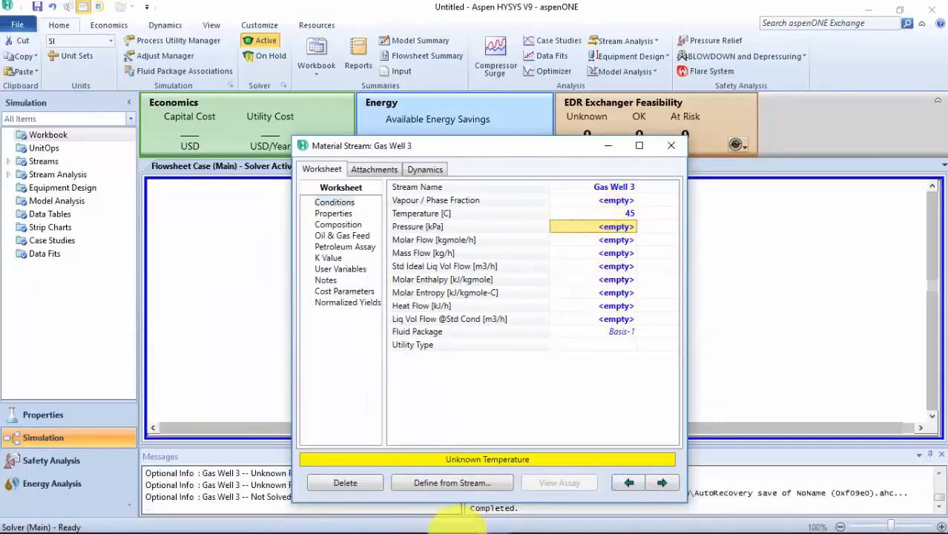
Look up Gas Well 3's flow rate in the PDF and set its molar flow to 575 kgmole/h.
{"action": "left_click", "coordinate": [427, 521]}
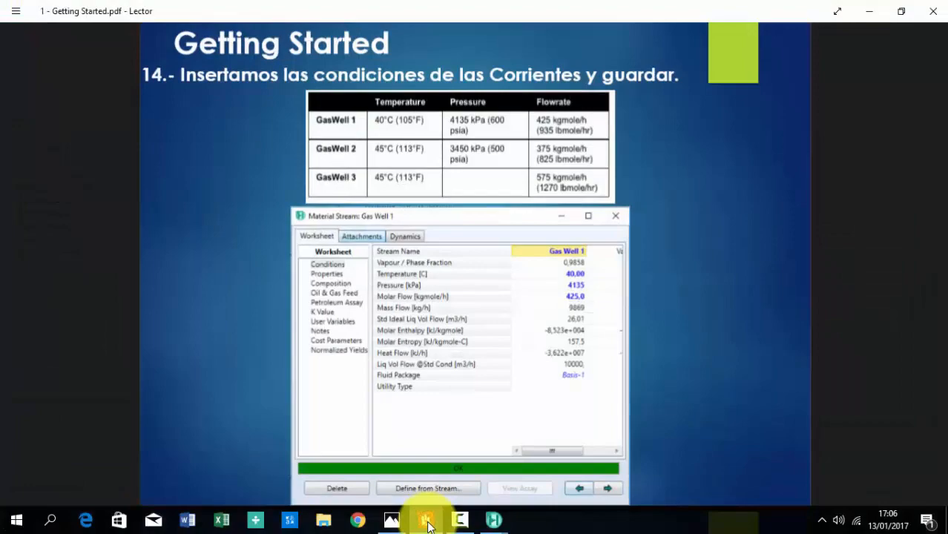
{"action": "left_click", "coordinate": [428, 524]}
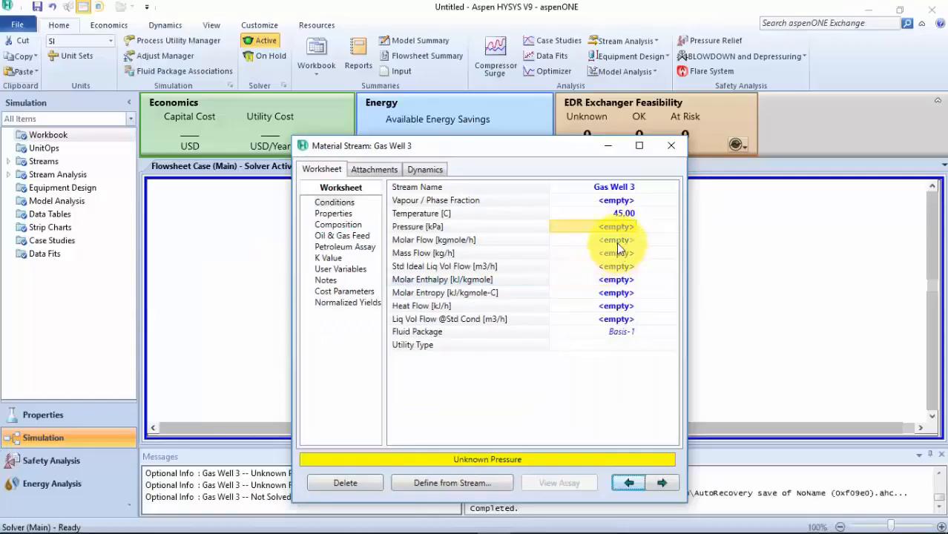
{"action": "left_click", "coordinate": [615, 242]}
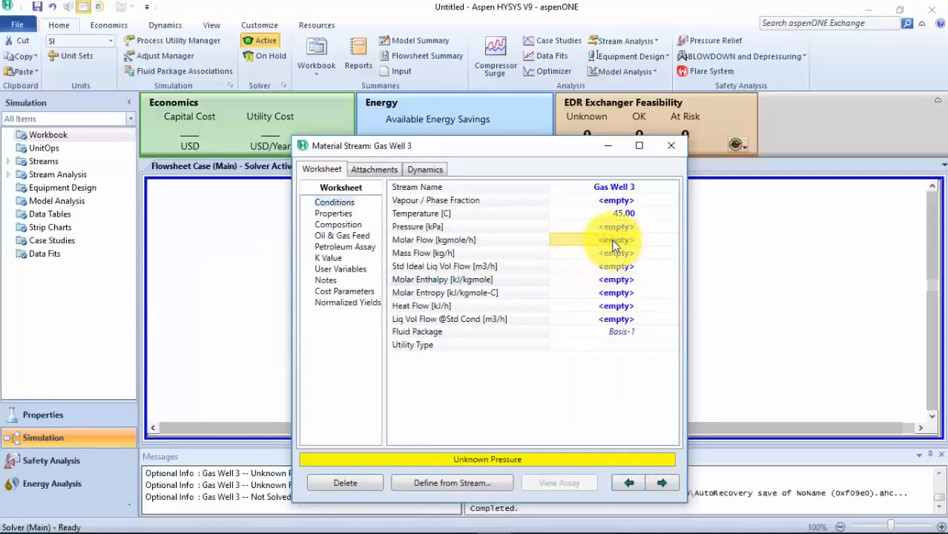
{"action": "type", "text": "575"}
{"action": "key", "text": "Return"}
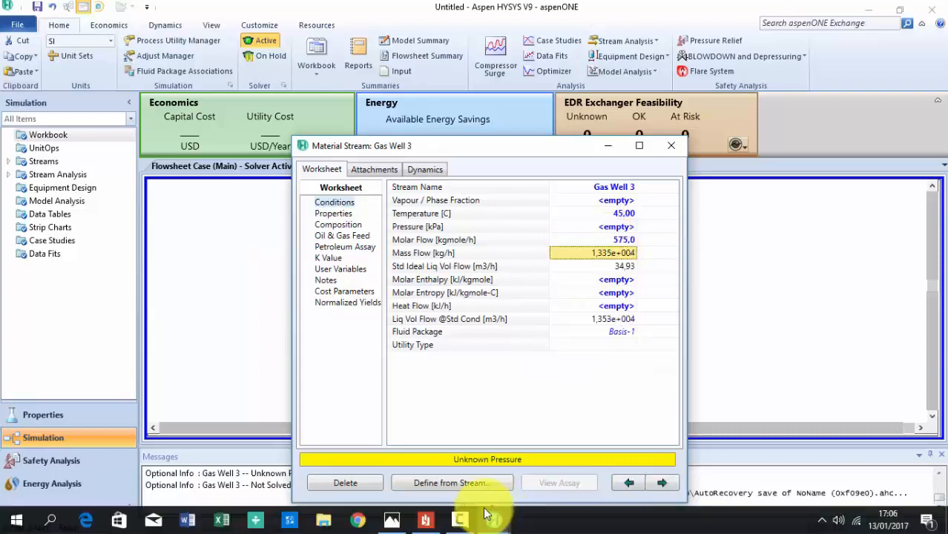
Recheck Gas Well 3's specified conditions in the PDF and close the stream's property window.
{"action": "left_click", "coordinate": [426, 522]}
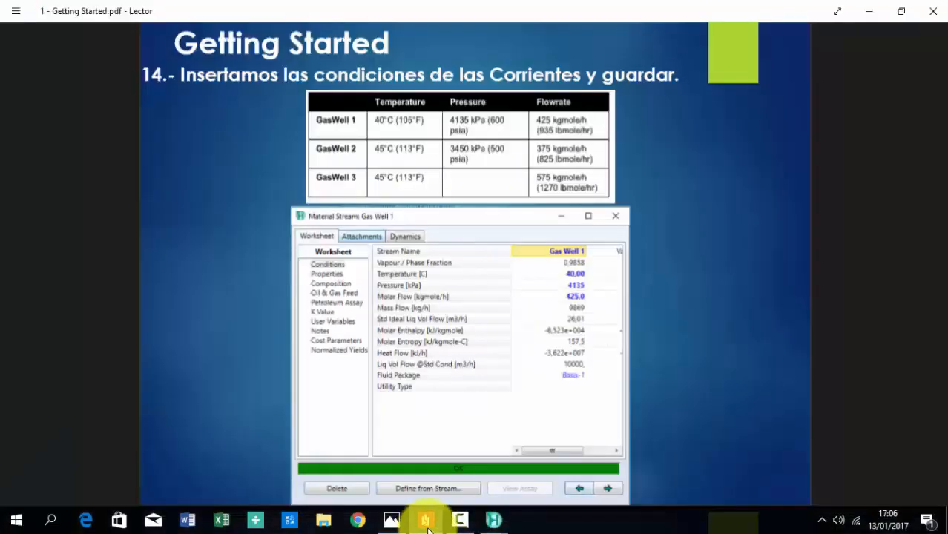
{"action": "left_click", "coordinate": [427, 523]}
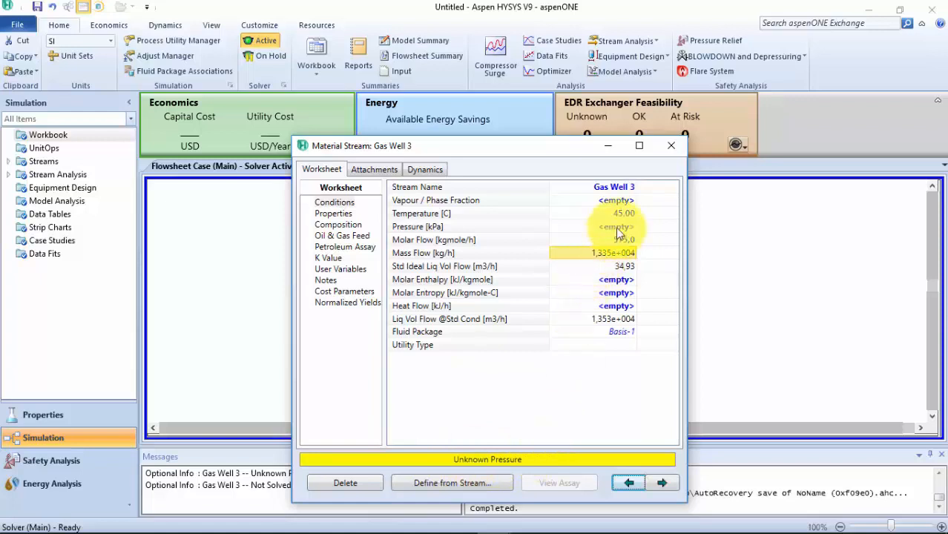
{"action": "left_click", "coordinate": [671, 145]}
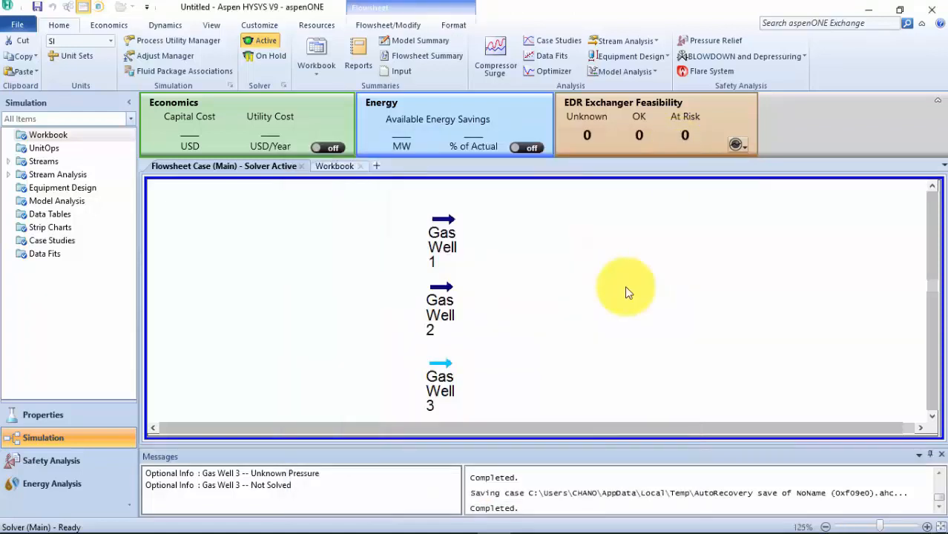
Save the case on the desktop as a HYSYS simulation case named Getting Started.
{"action": "left_click", "coordinate": [22, 25]}
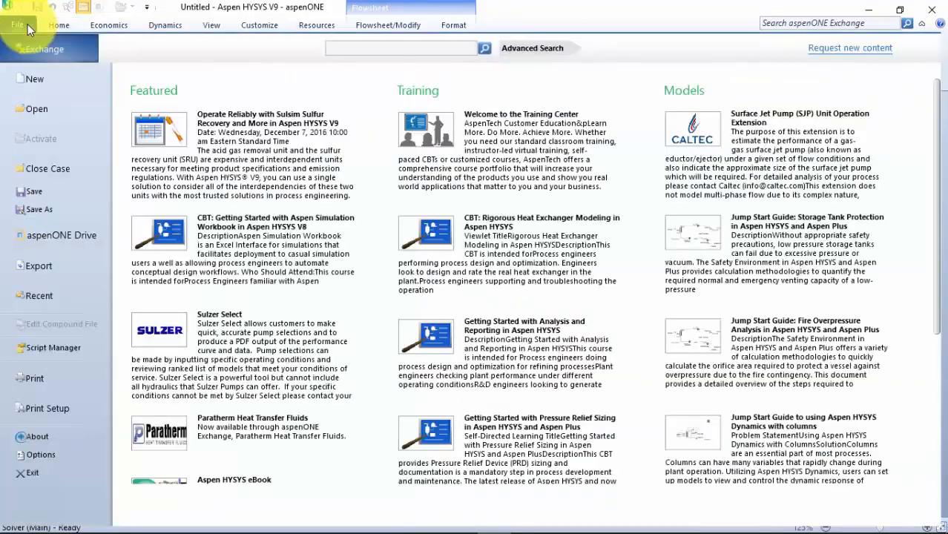
{"action": "left_click", "coordinate": [55, 211]}
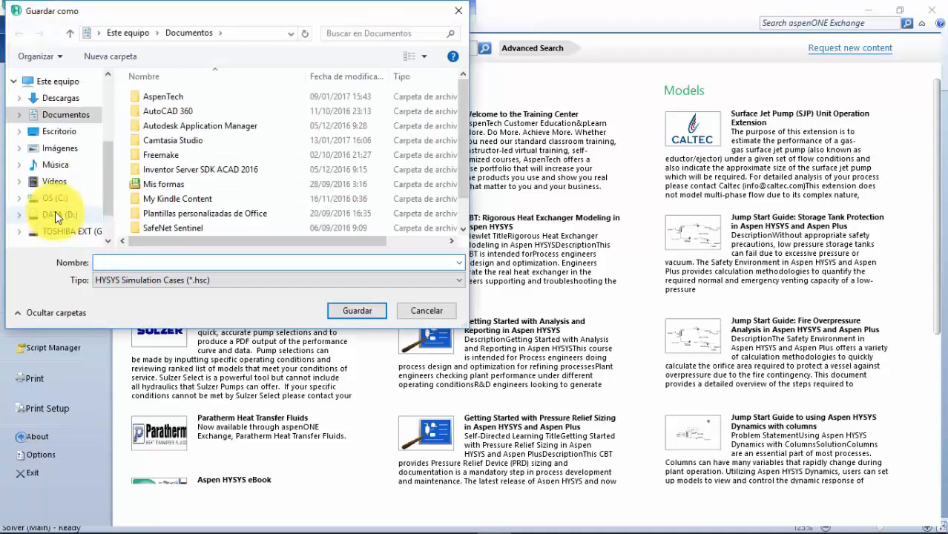
{"action": "left_click", "coordinate": [74, 132]}
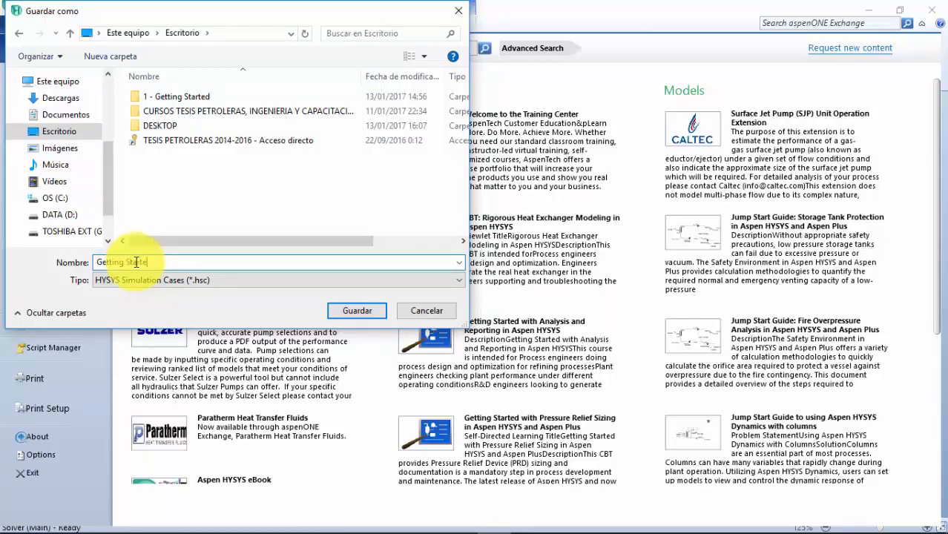
{"action": "left_click", "coordinate": [356, 311]}
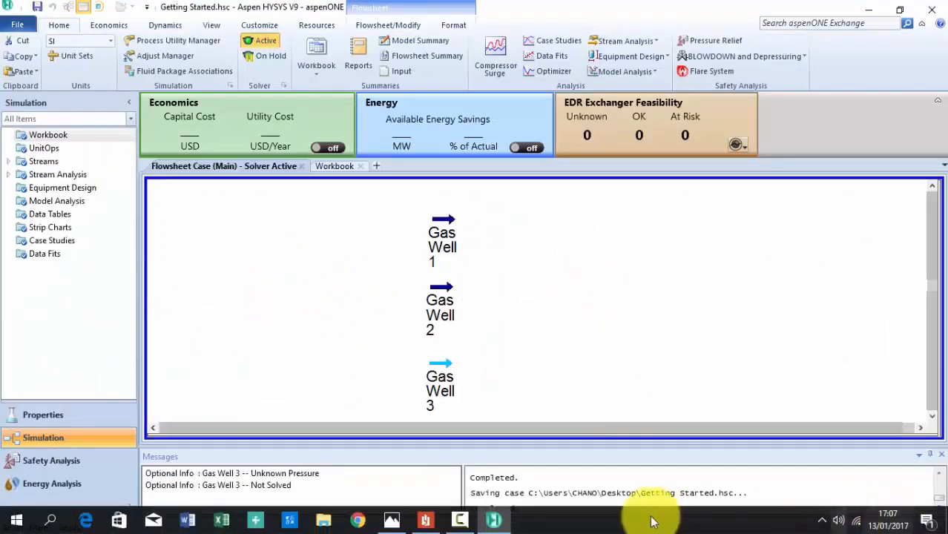
Switch to the Getting Started PDF and go to section 15, Exercise 1 on phase behavior and hydrate prediction.
{"action": "left_click", "coordinate": [424, 524]}
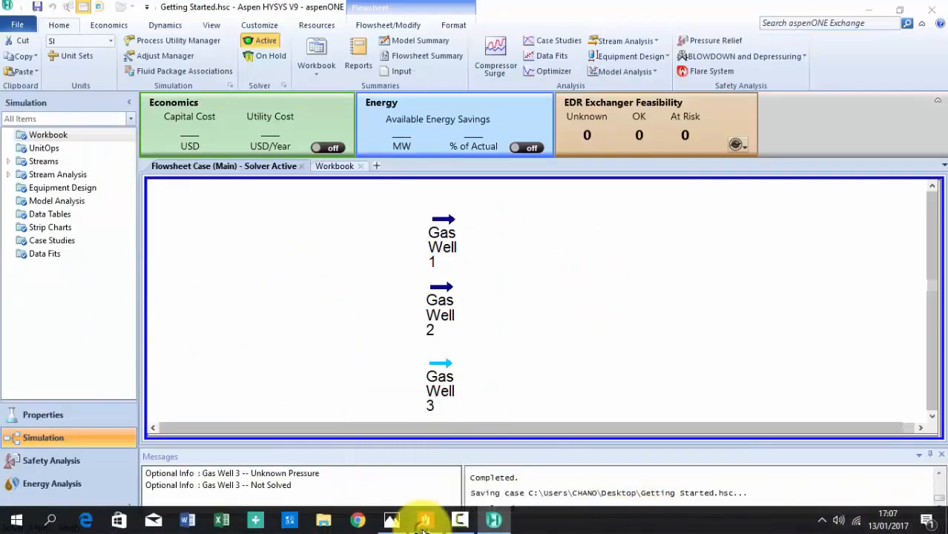
{"action": "scroll", "coordinate": [693, 360], "scroll_direction": "down", "scroll_amount": 5}
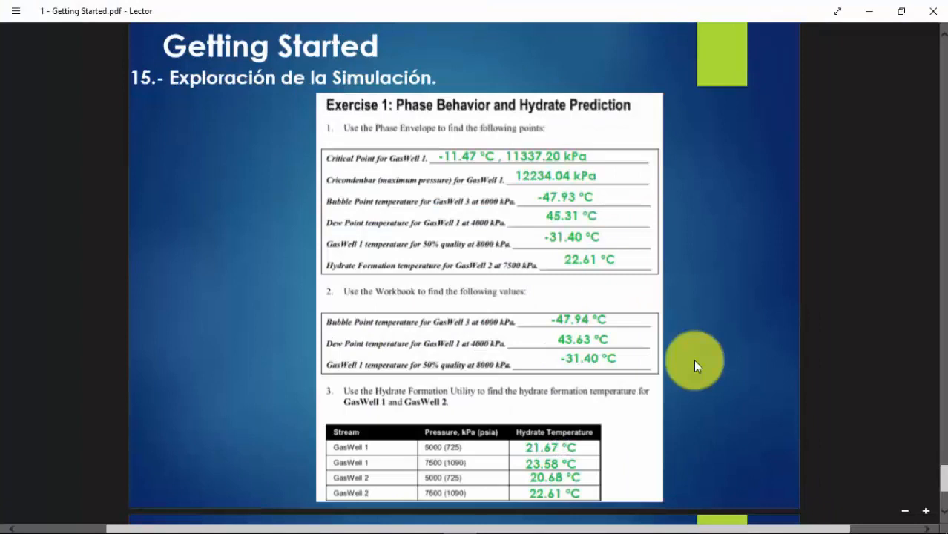